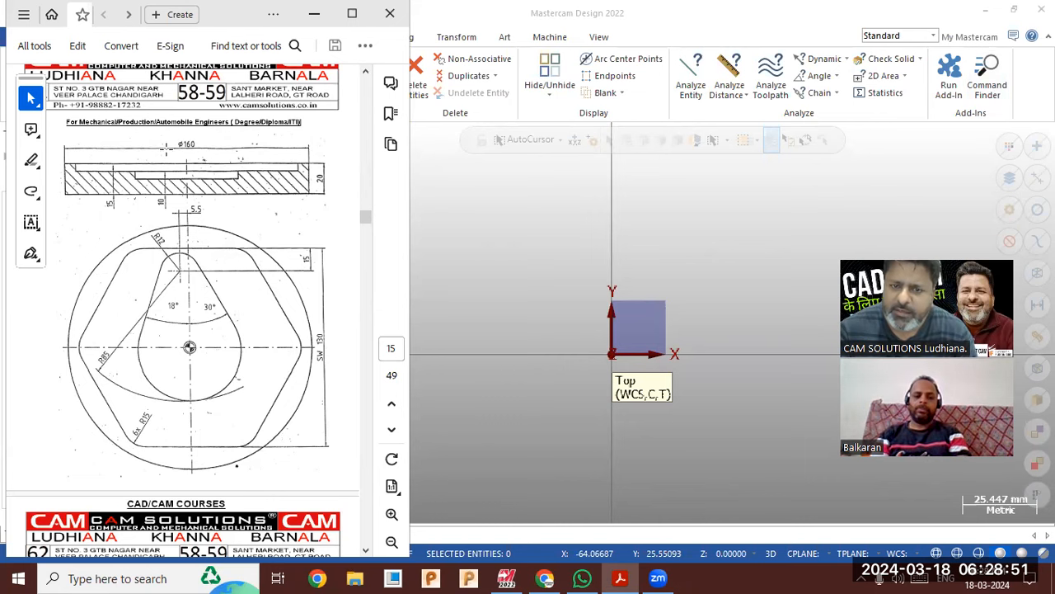
Switch from the reference PDF to Mastercam and create a center-point circle of 160 mm diameter at the origin.
{"action": "left_click", "coordinate": [455, 224]}
{"action": "left_click", "coordinate": [136, 38]}
{"action": "left_click", "coordinate": [261, 75]}
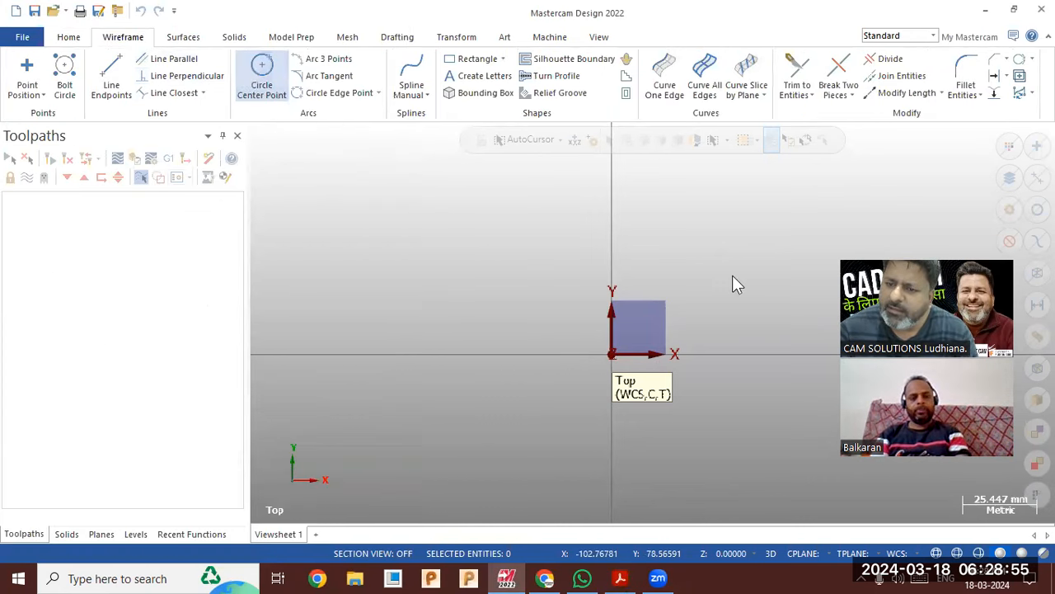
{"action": "left_click", "coordinate": [794, 223]}
{"action": "double_click", "coordinate": [124, 365]}
{"action": "type", "text": "160"}
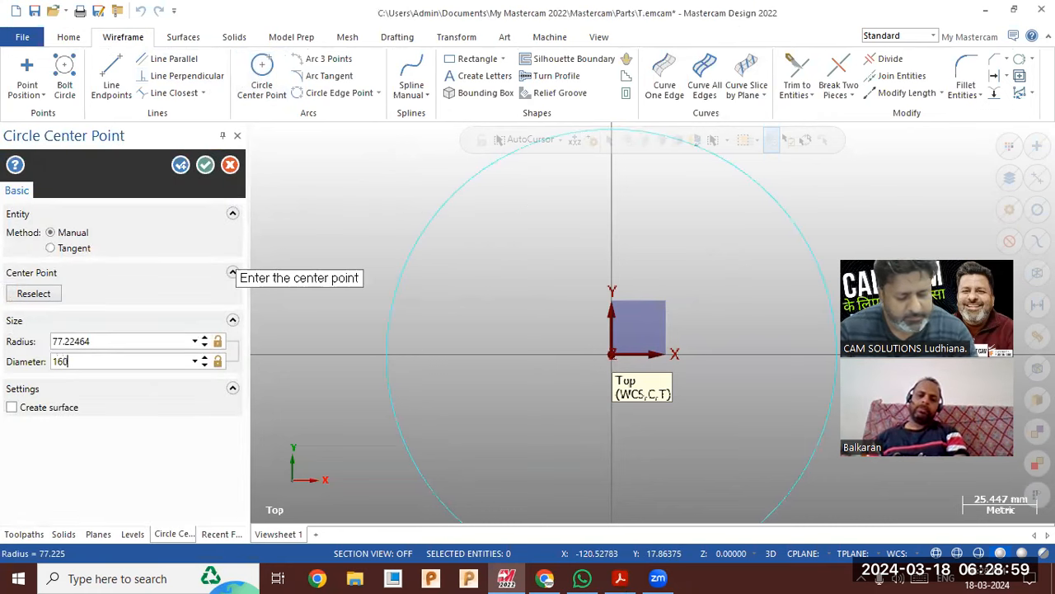
{"action": "key", "text": "Return"}
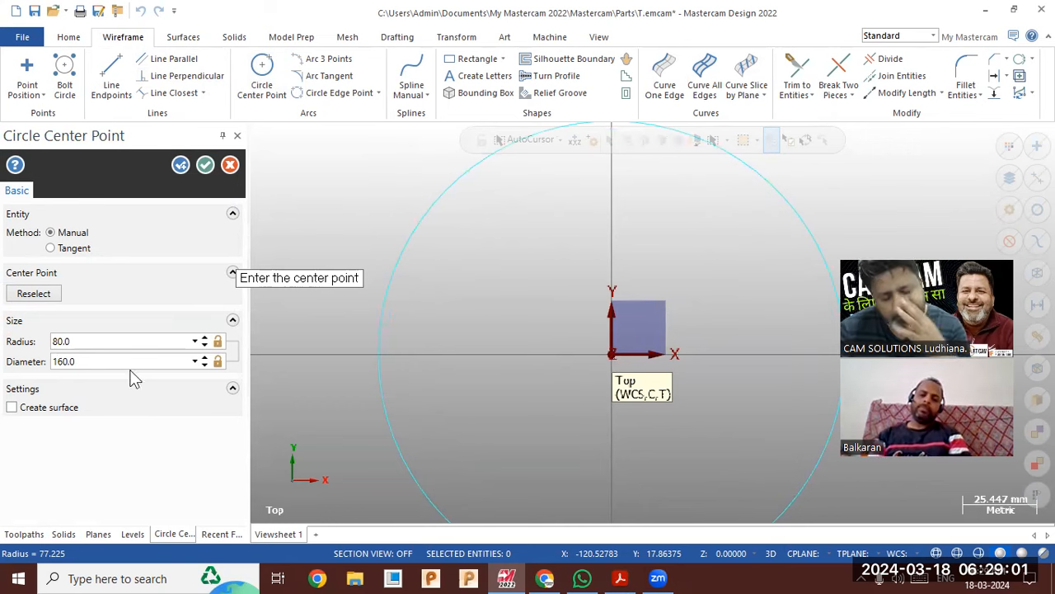
{"action": "scroll", "coordinate": [561, 321], "scroll_direction": "down", "scroll_amount": 3}
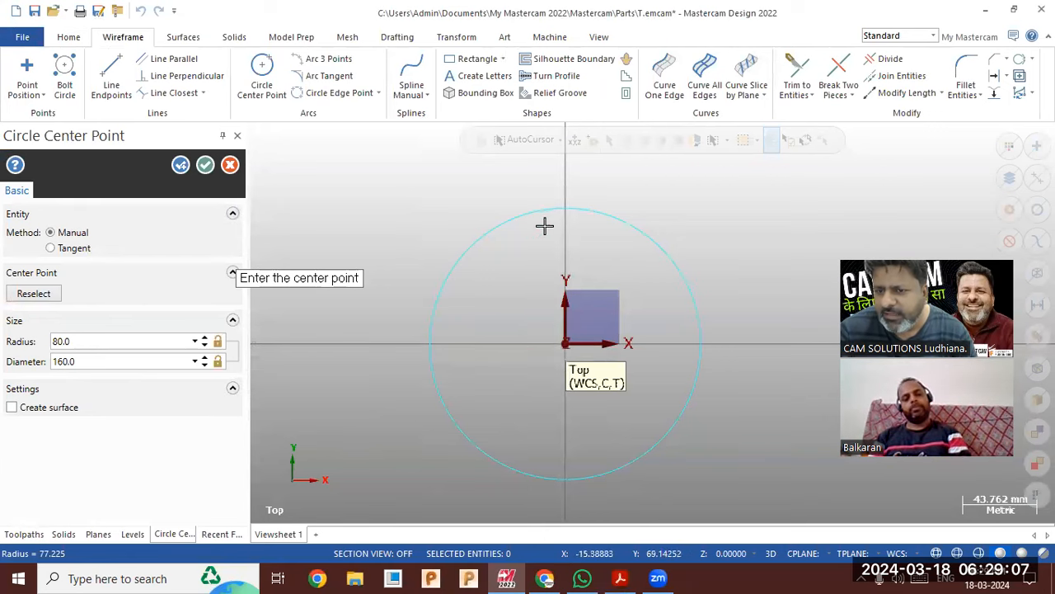
{"action": "left_click", "coordinate": [94, 359]}
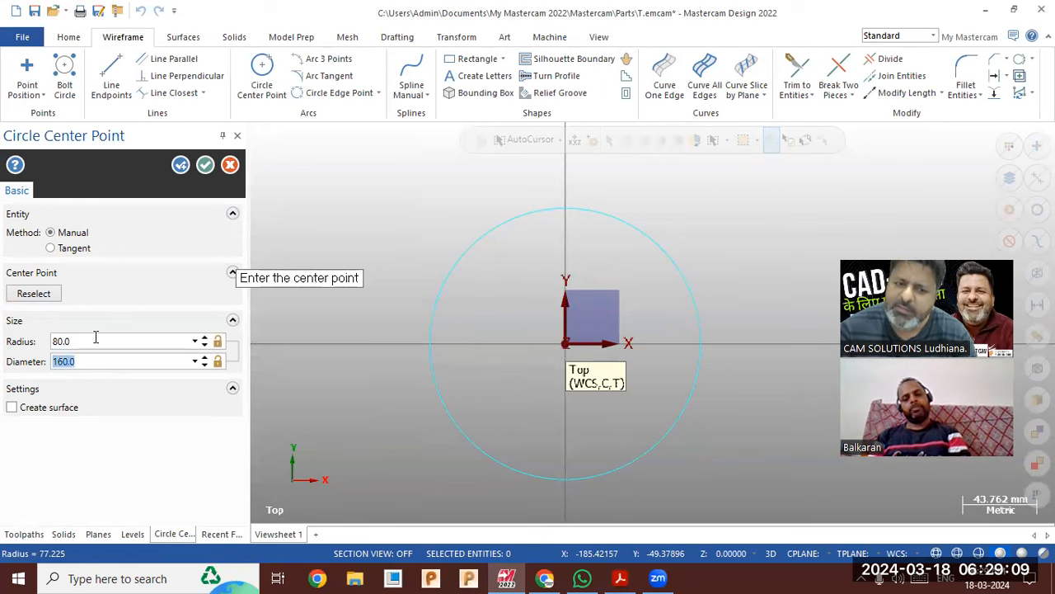
{"action": "left_click", "coordinate": [96, 338]}
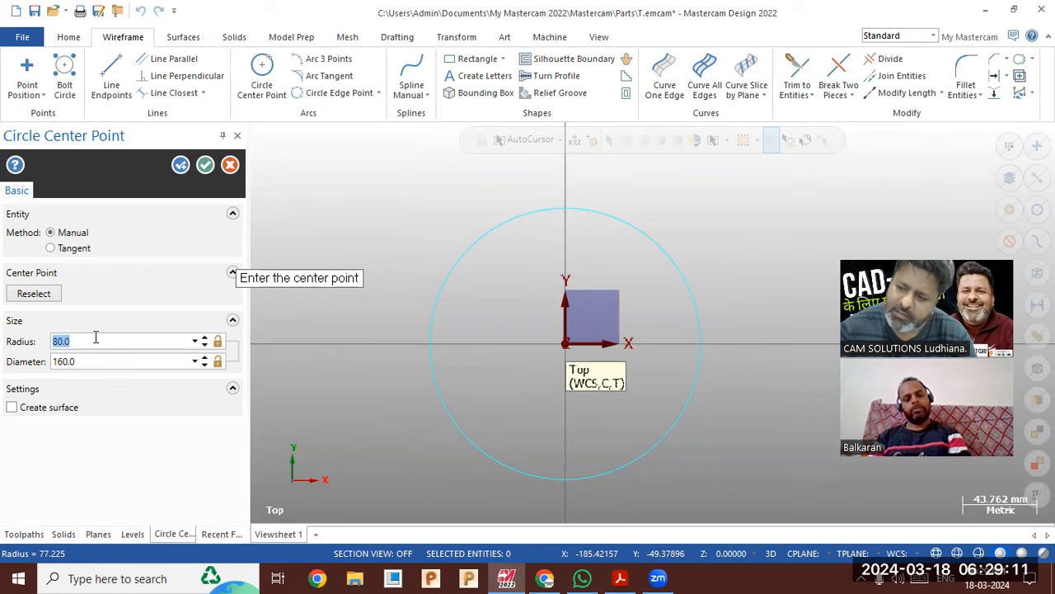
{"action": "left_click", "coordinate": [205, 166]}
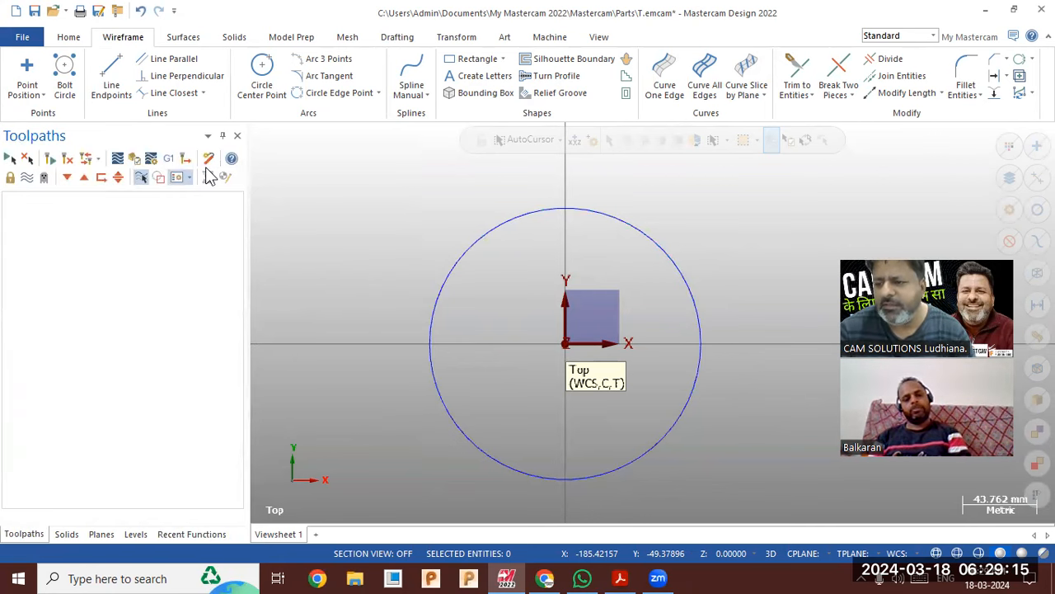
Place a six-sided polygon with flat radius about 58.5 mm, centred on the origin inside the circle.
{"action": "scroll", "coordinate": [401, 300], "scroll_direction": "down", "scroll_amount": 1}
{"action": "scroll", "coordinate": [388, 270], "scroll_direction": "up", "scroll_amount": 1}
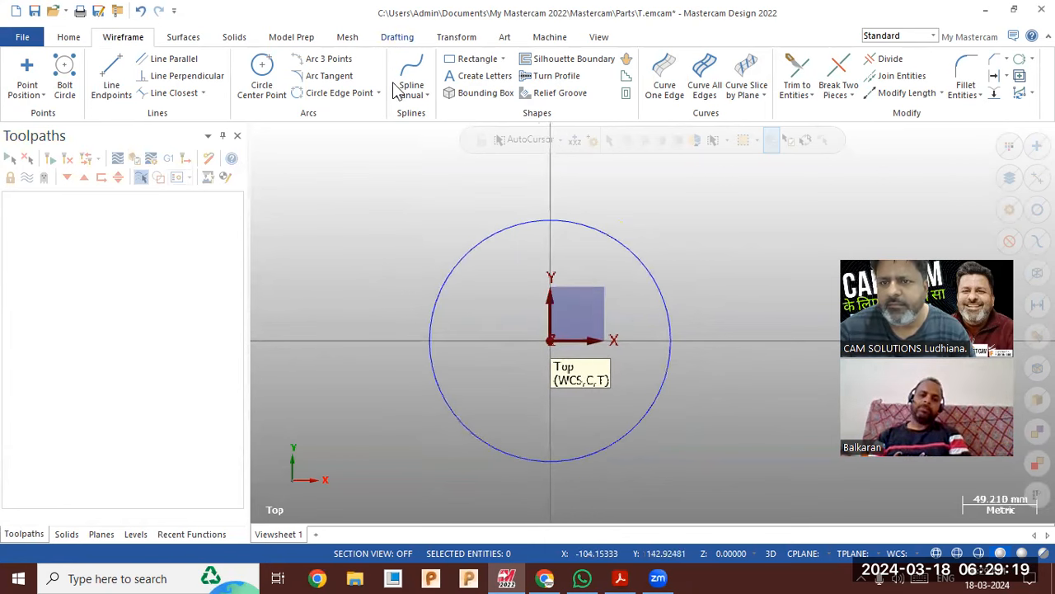
{"action": "left_click", "coordinate": [502, 58]}
{"action": "left_click", "coordinate": [487, 113]}
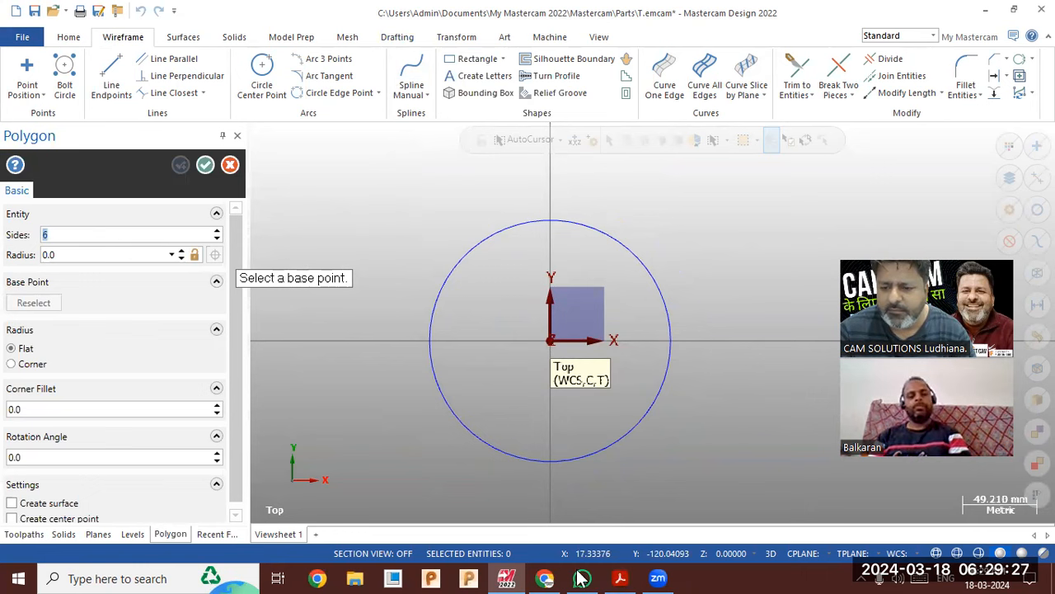
{"action": "left_click", "coordinate": [606, 579]}
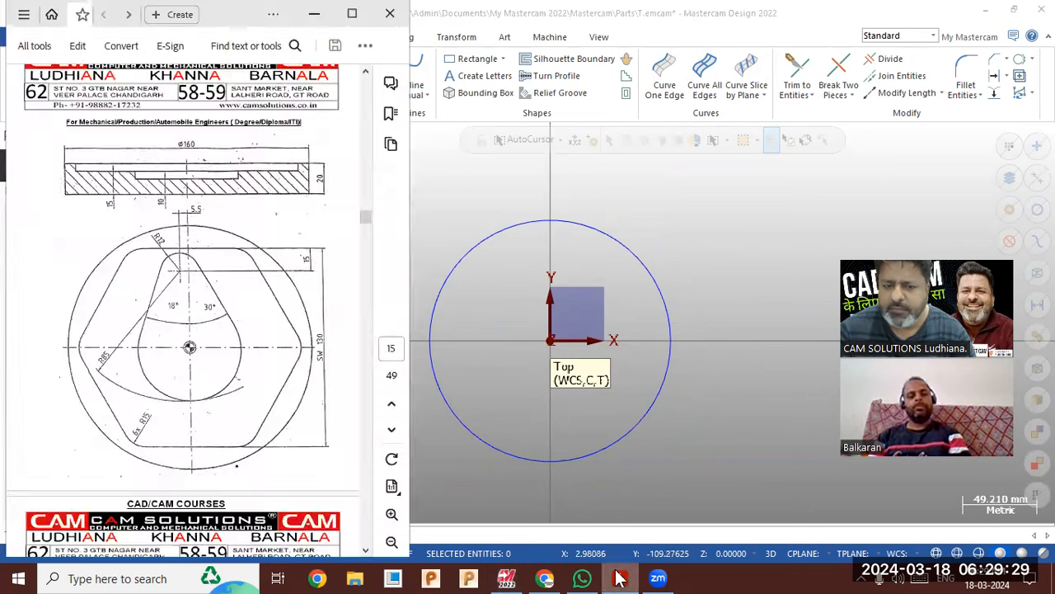
{"action": "left_click", "coordinate": [606, 579]}
{"action": "left_click", "coordinate": [604, 579]}
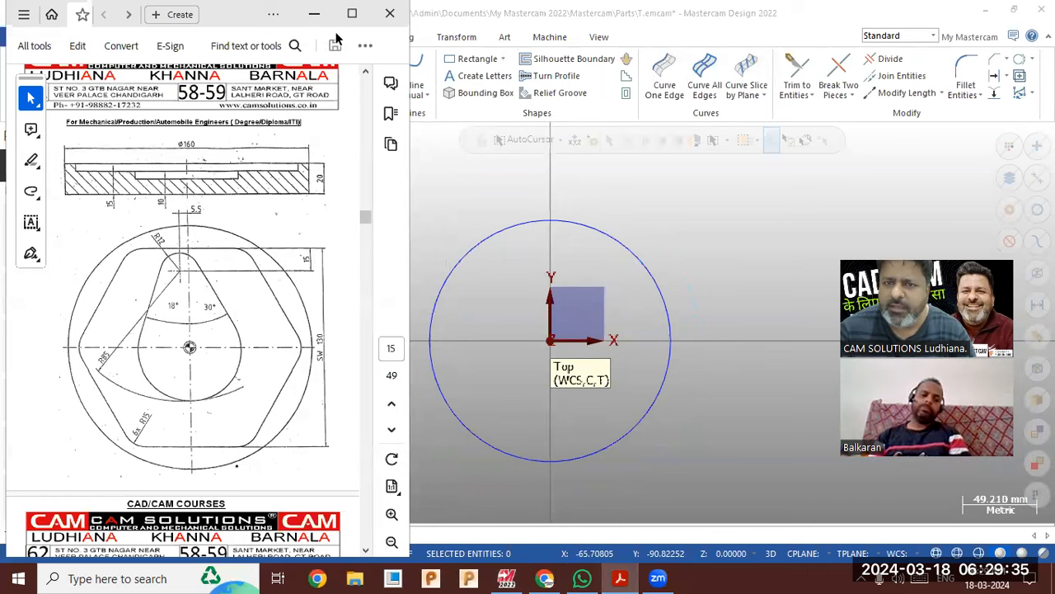
{"action": "left_click", "coordinate": [313, 20]}
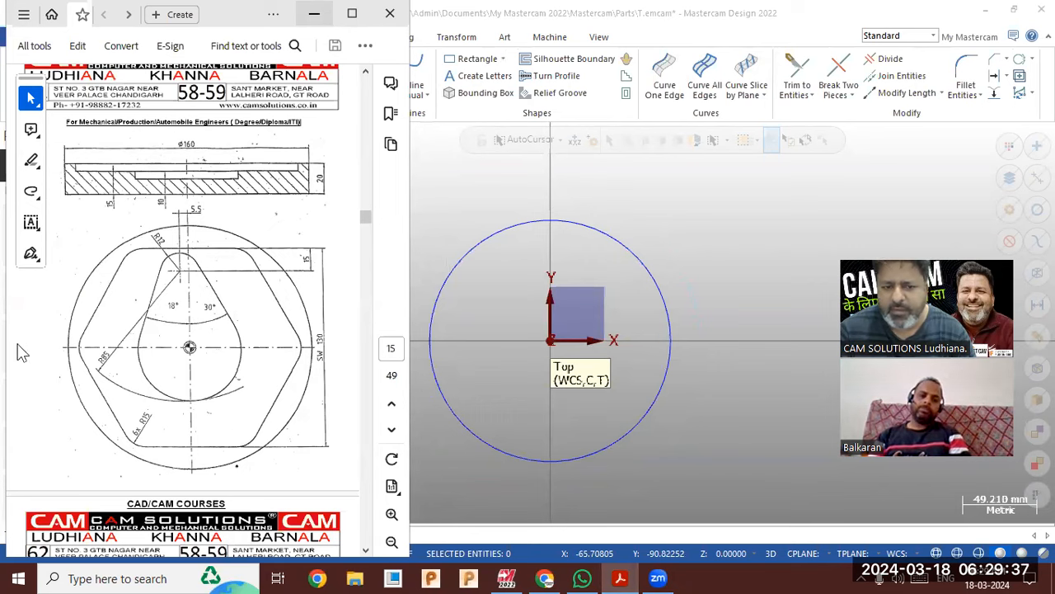
{"action": "left_click", "coordinate": [73, 254]}
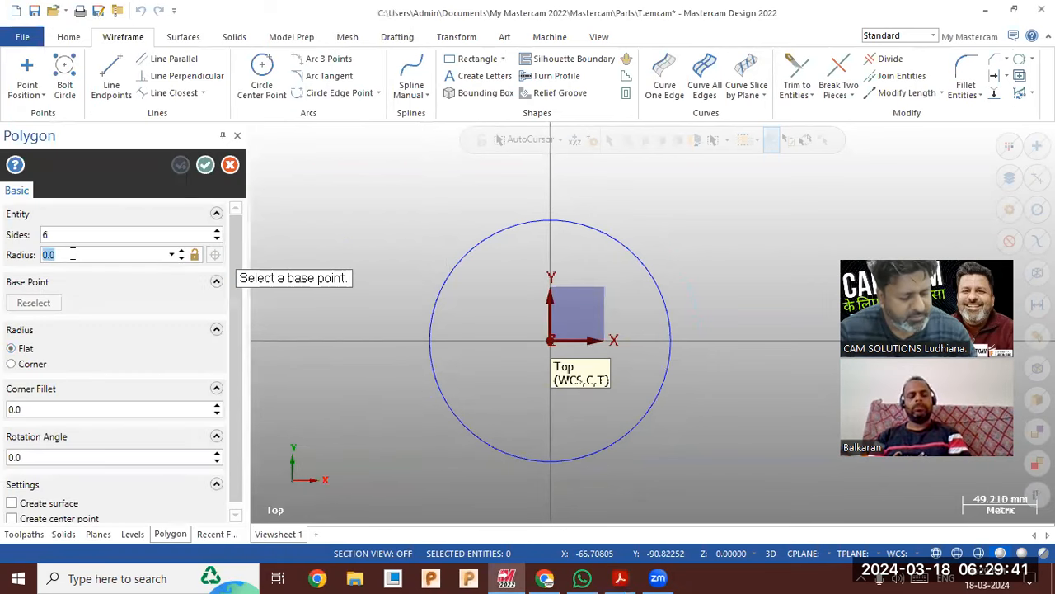
{"action": "type", "text": "130"}
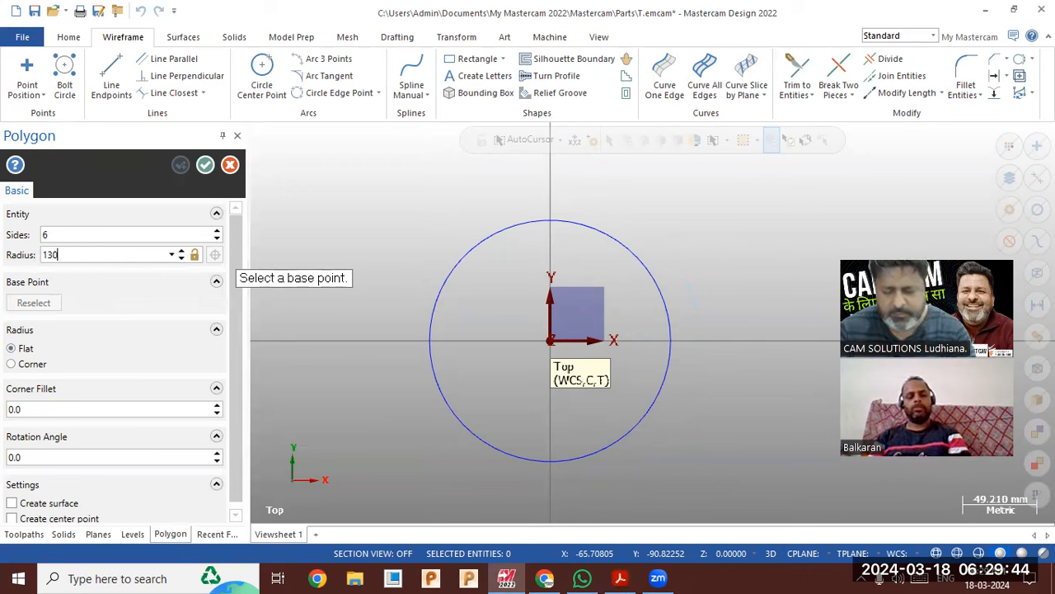
{"action": "key", "text": "Return"}
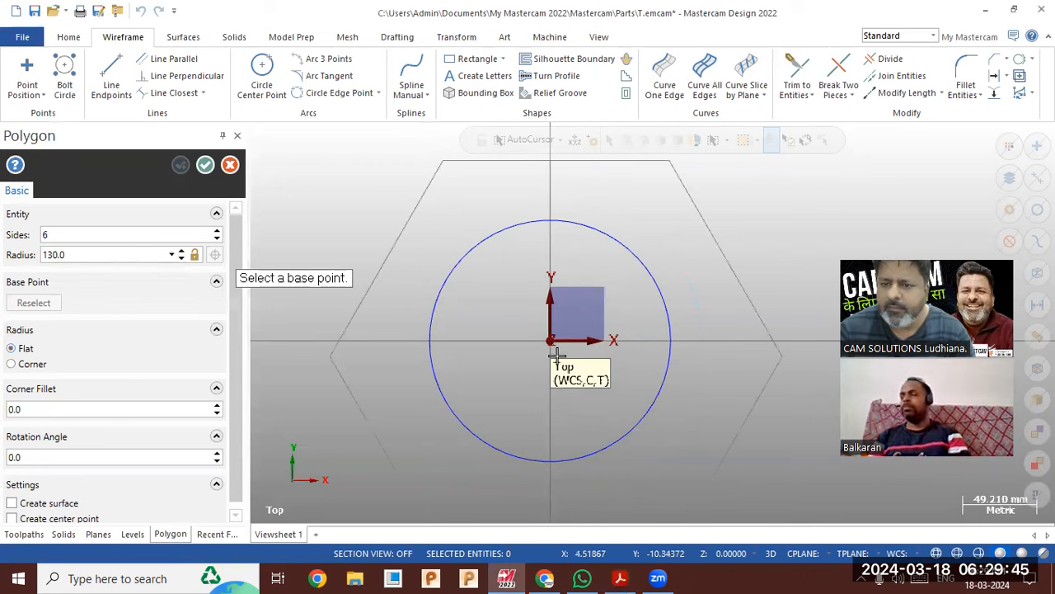
{"action": "left_click", "coordinate": [524, 343]}
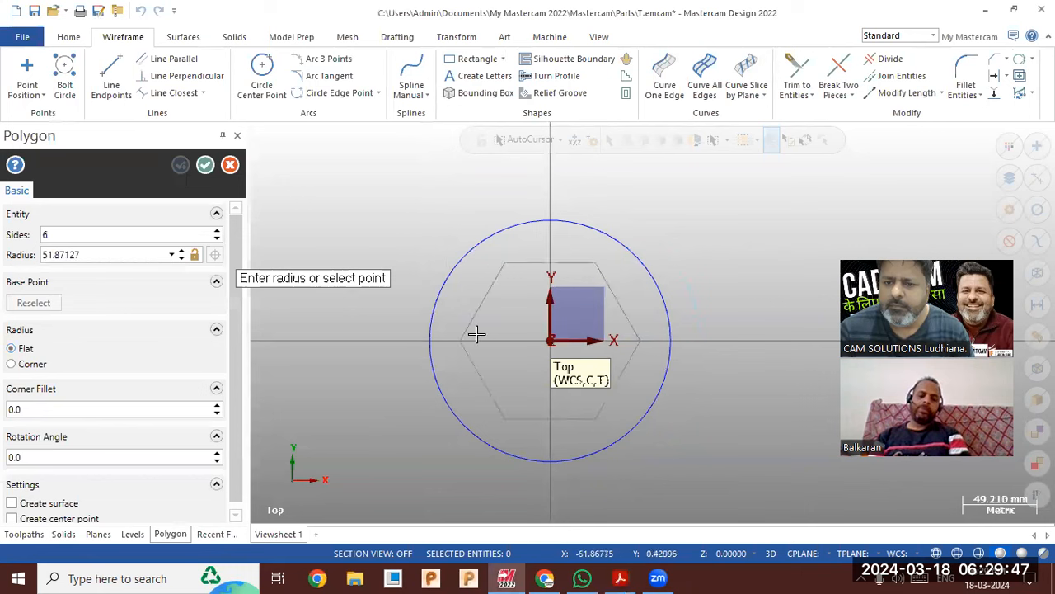
{"action": "left_click", "coordinate": [472, 302]}
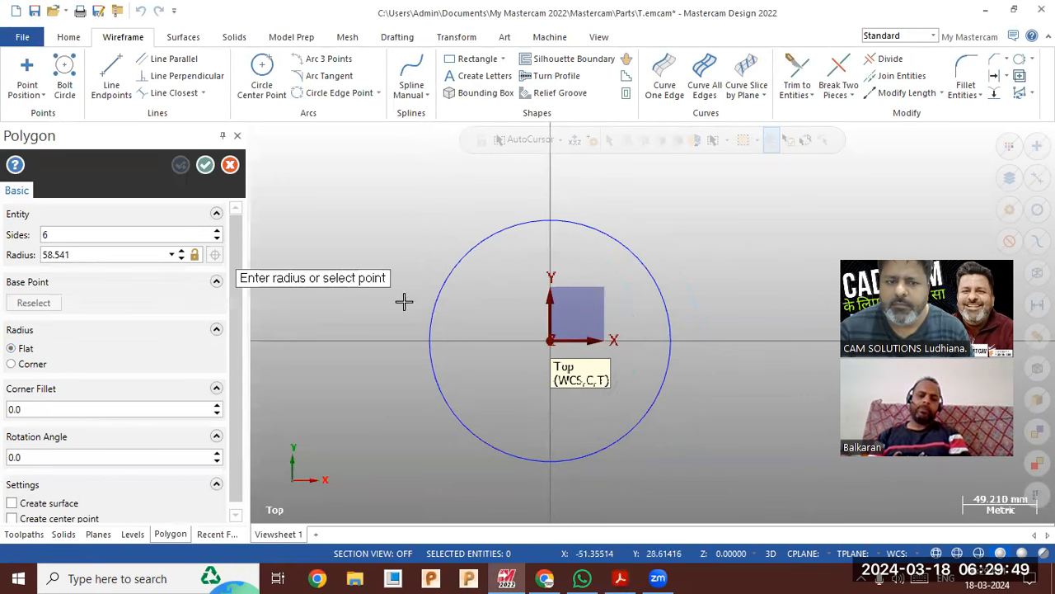
Set the hexagon's flat radius to 130/2, giving 65 mm.
{"action": "left_click", "coordinate": [136, 256]}
{"action": "type", "text": "130/2"}
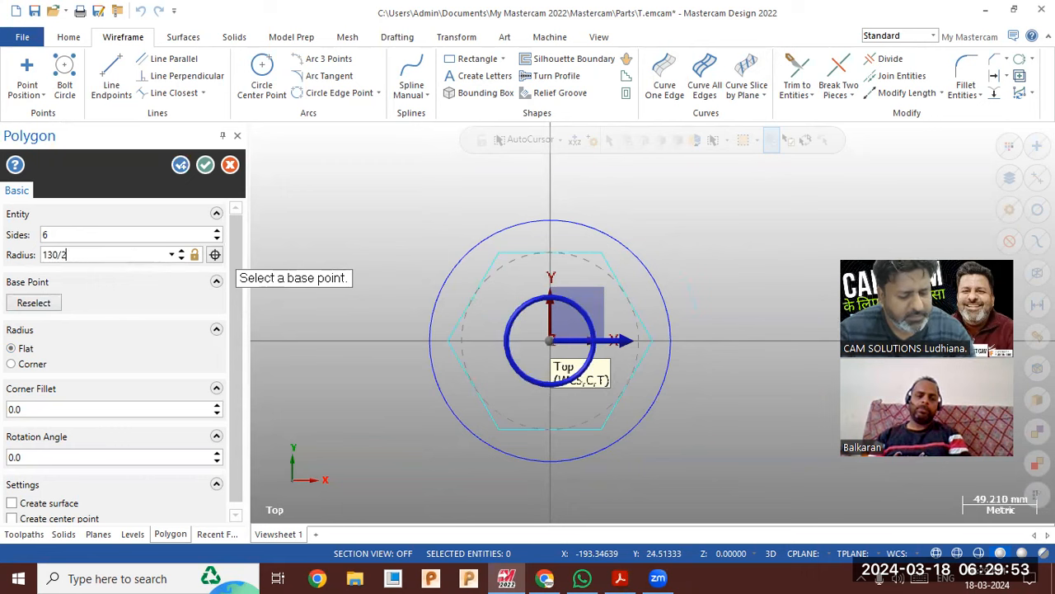
{"action": "key", "text": "Return"}
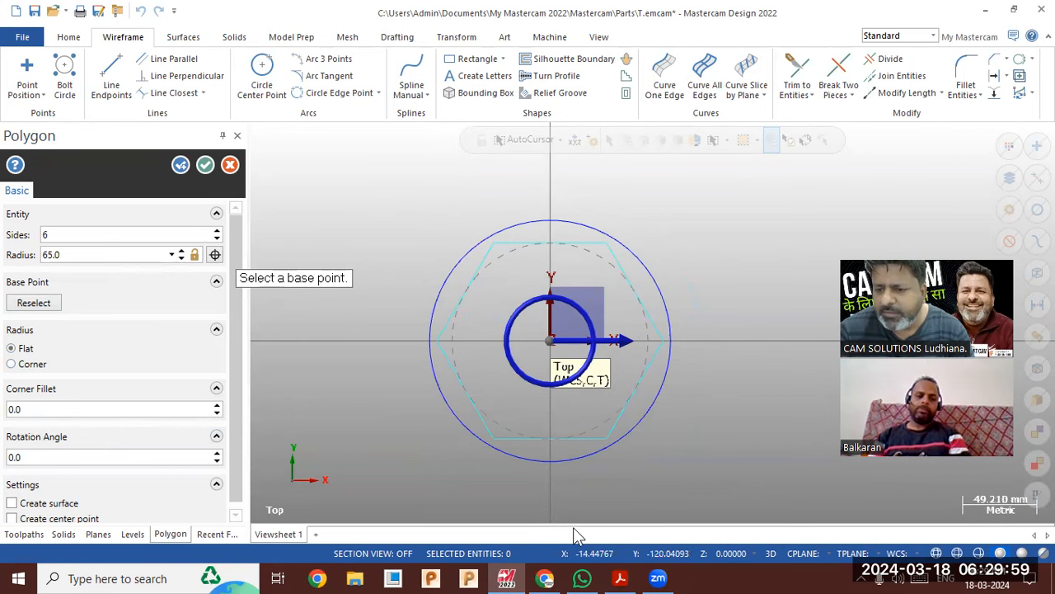
Try a 15 mm corner fillet in the polygon settings after checking the reference drawing.
{"action": "left_click", "coordinate": [620, 579]}
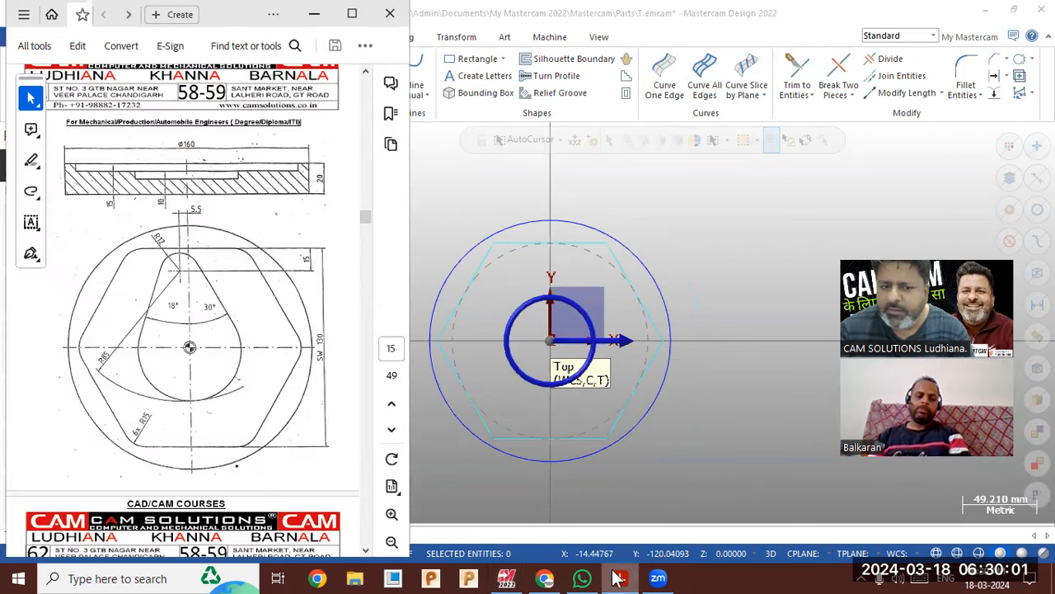
{"action": "left_click", "coordinate": [620, 579]}
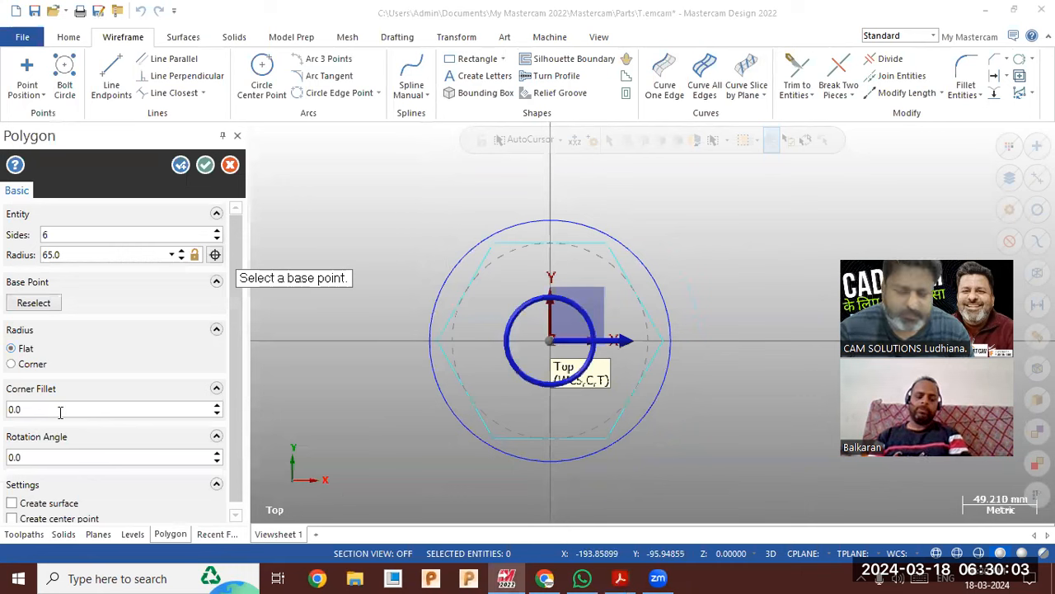
{"action": "type", "text": "15"}
{"action": "key", "text": "Return"}
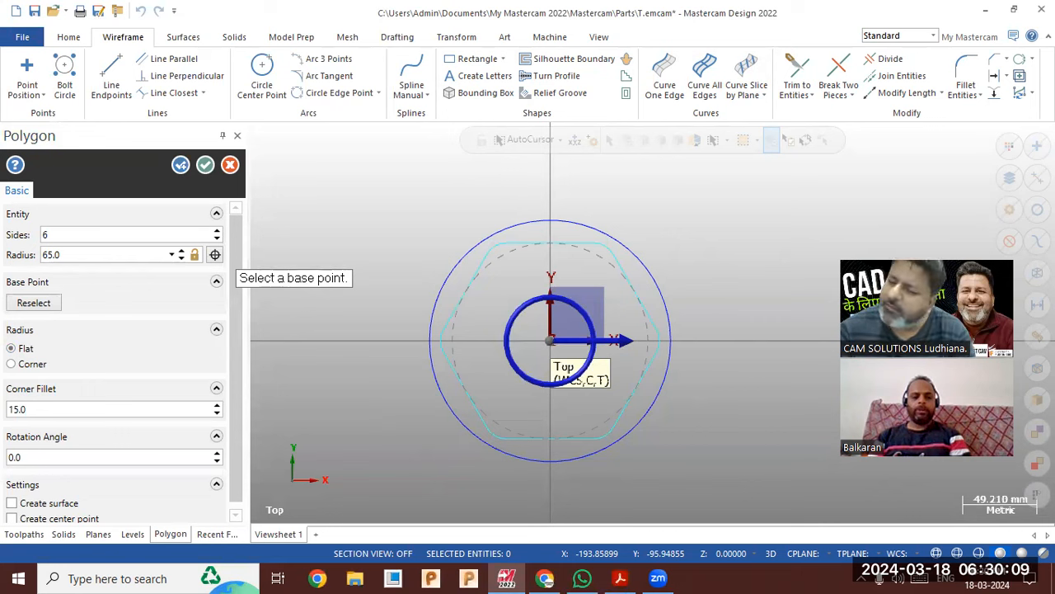
Set the polygon's corner fillet to 0 and create the hexagon with sharp corners.
{"action": "left_click_drag", "start_coordinate": [33, 410], "coordinate": [10, 409]}
{"action": "type", "text": "0"}
{"action": "key", "text": "Return"}
{"action": "left_click", "coordinate": [206, 167]}
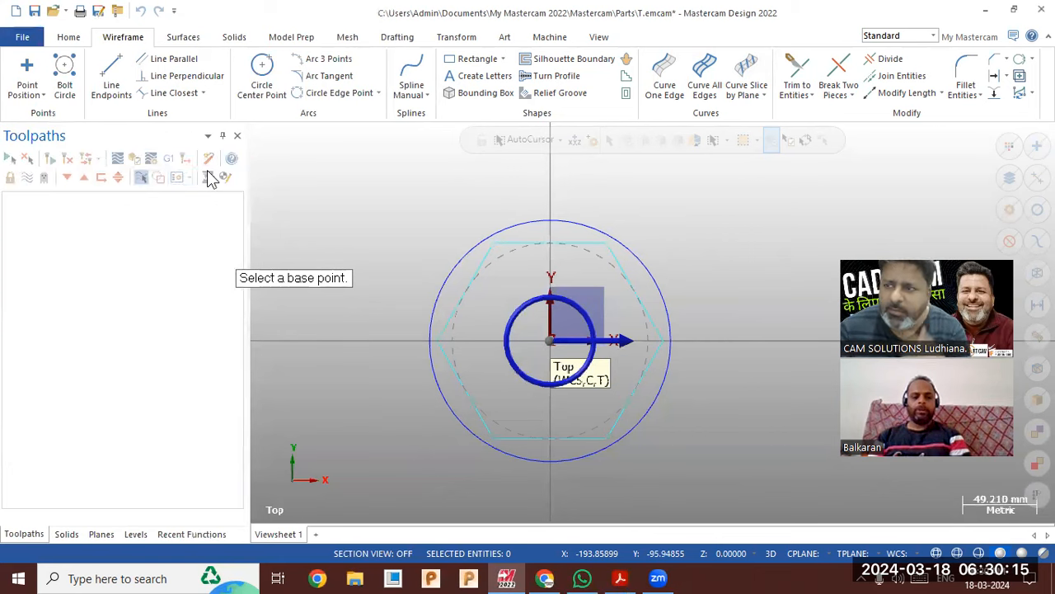
Round all six corners of the hexagon with Fillet Chains at a 15 mm radius, trimming the entities.
{"action": "left_click", "coordinate": [975, 95]}
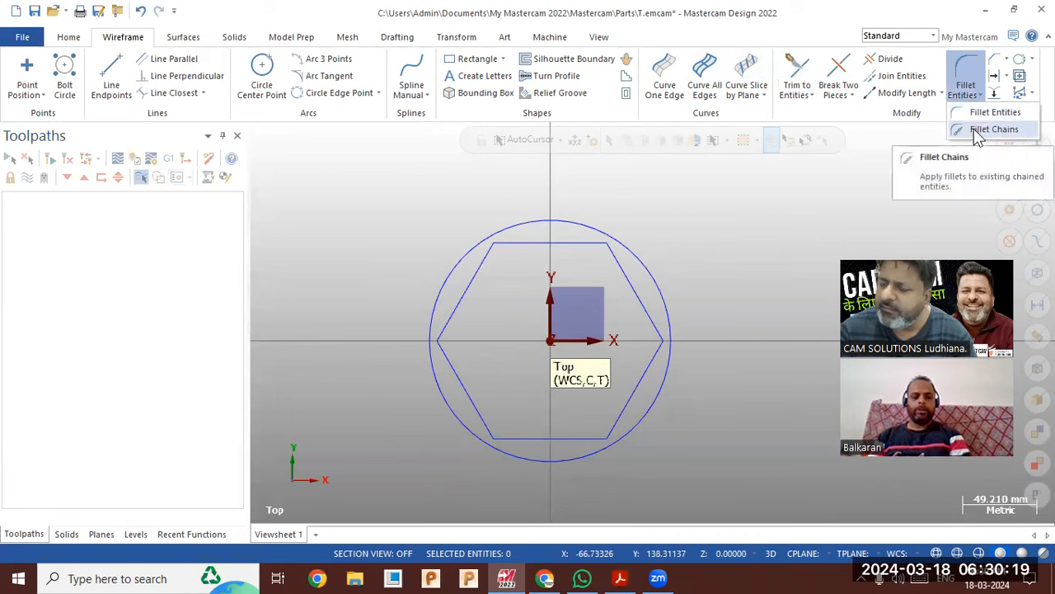
{"action": "left_click", "coordinate": [977, 132]}
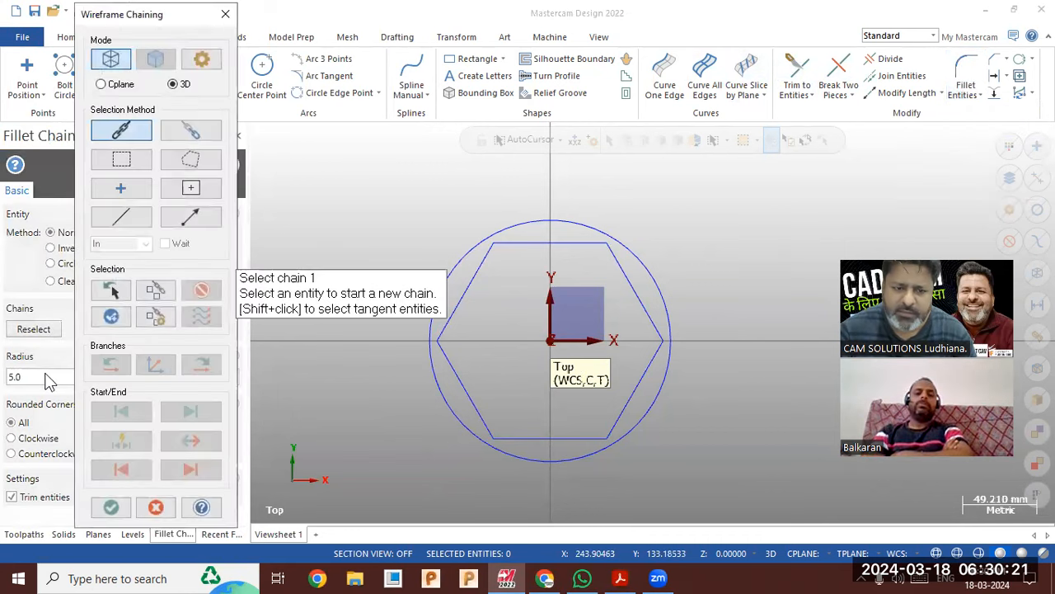
{"action": "left_click", "coordinate": [568, 245]}
{"action": "left_click", "coordinate": [112, 507]}
{"action": "double_click", "coordinate": [43, 377]}
{"action": "type", "text": "15"}
{"action": "key", "text": "Return"}
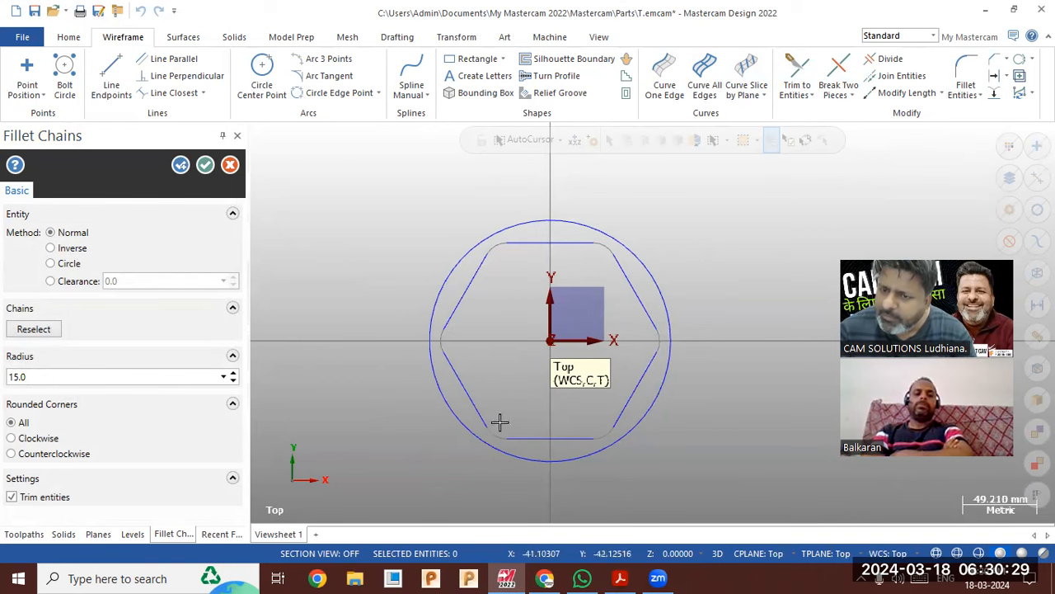
{"action": "left_click", "coordinate": [206, 165]}
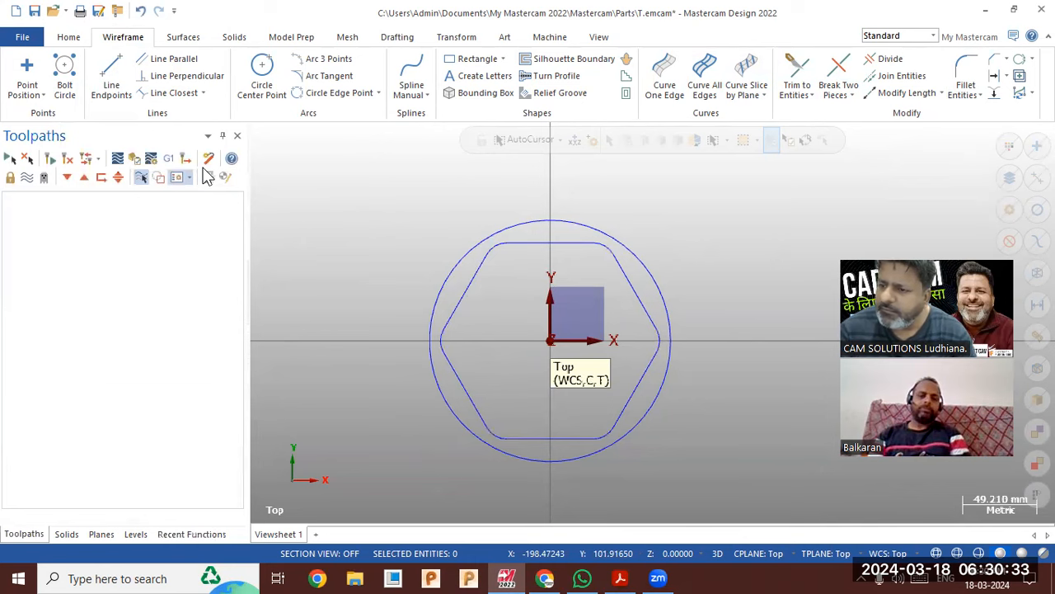
Offset a copy of the hexagon's upper horizontal edge 15 mm inward, following the reference drawing.
{"action": "scroll", "coordinate": [766, 313], "scroll_direction": "up", "scroll_amount": 3}
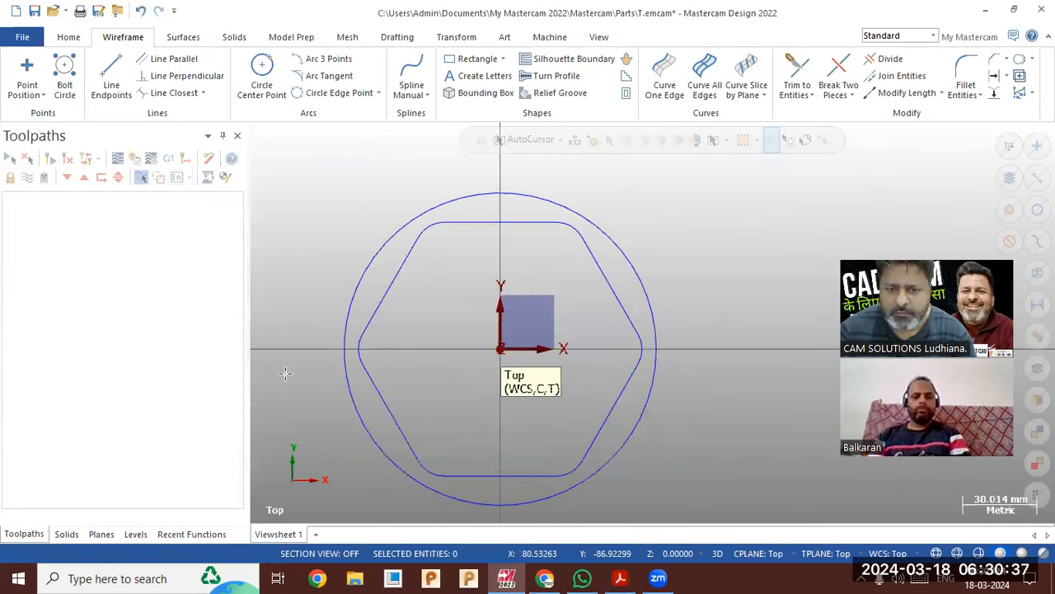
{"action": "key", "text": "alt+Tab"}
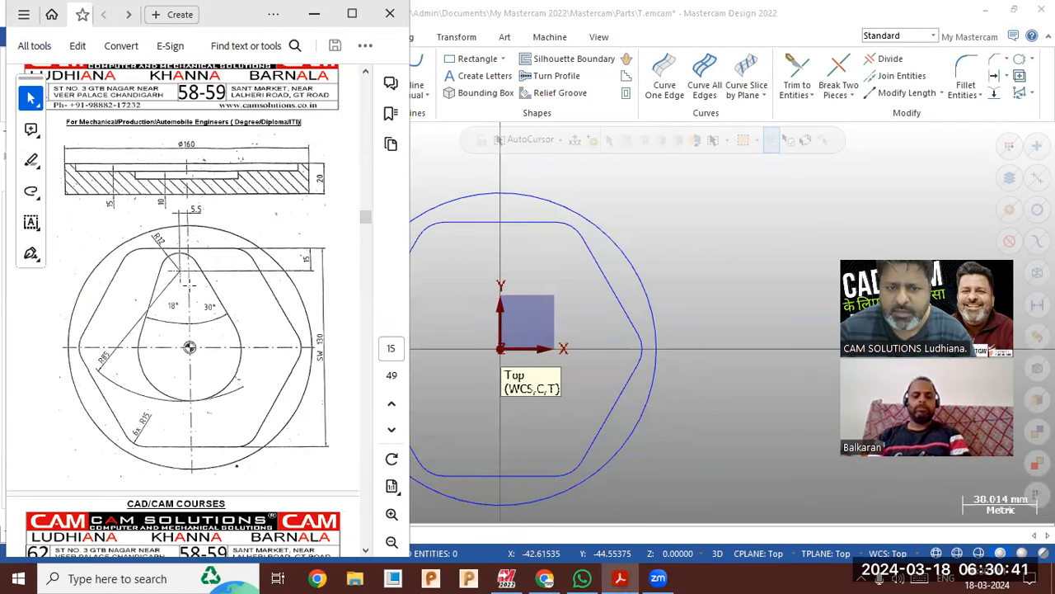
{"action": "left_click", "coordinate": [448, 304]}
{"action": "left_click", "coordinate": [995, 75]}
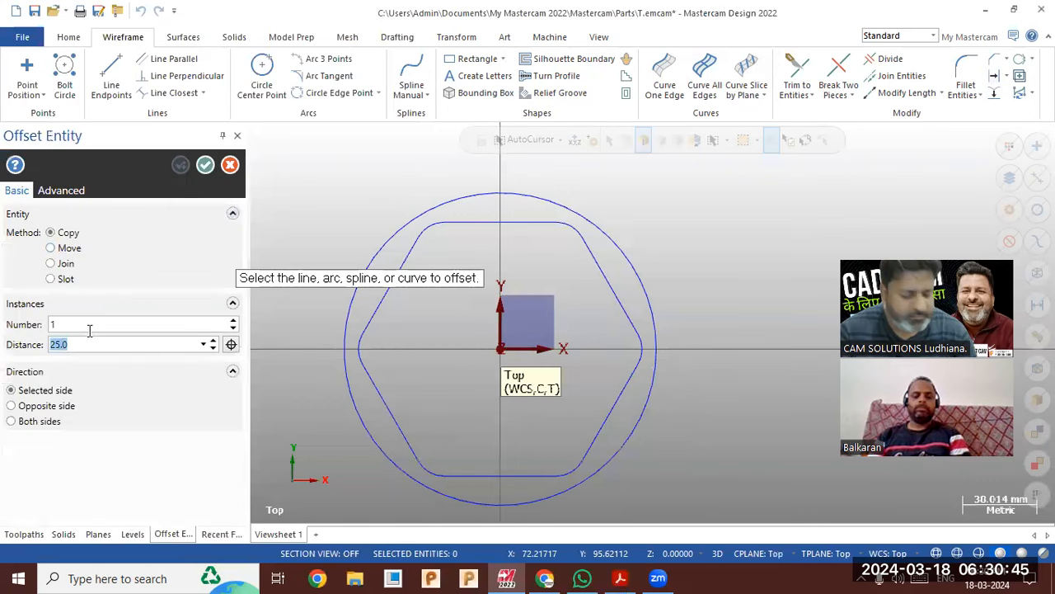
{"action": "type", "text": "15"}
{"action": "key", "text": "Return"}
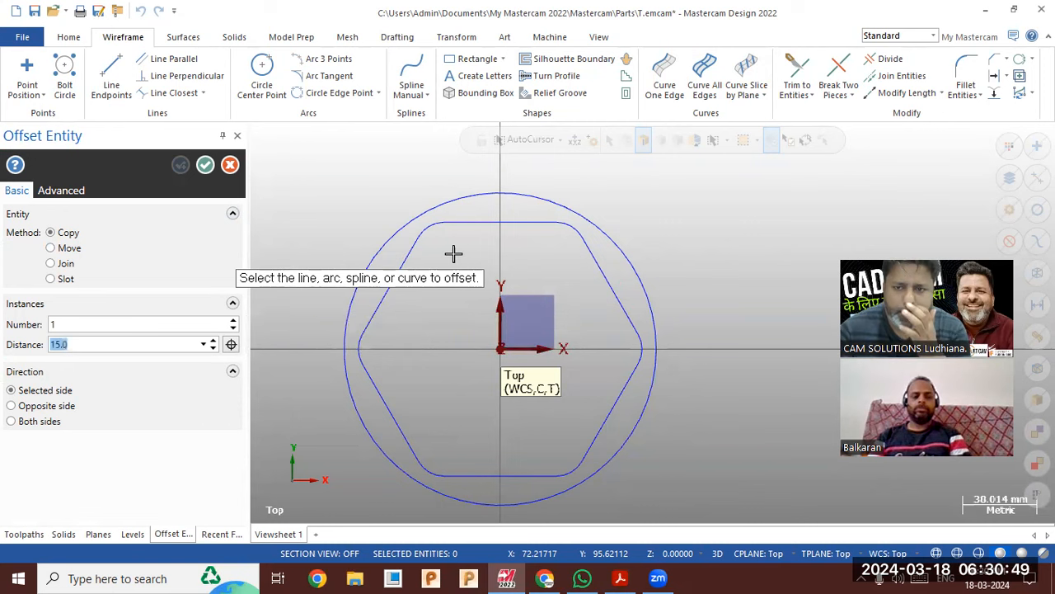
{"action": "left_click", "coordinate": [487, 223]}
{"action": "left_click", "coordinate": [483, 272]}
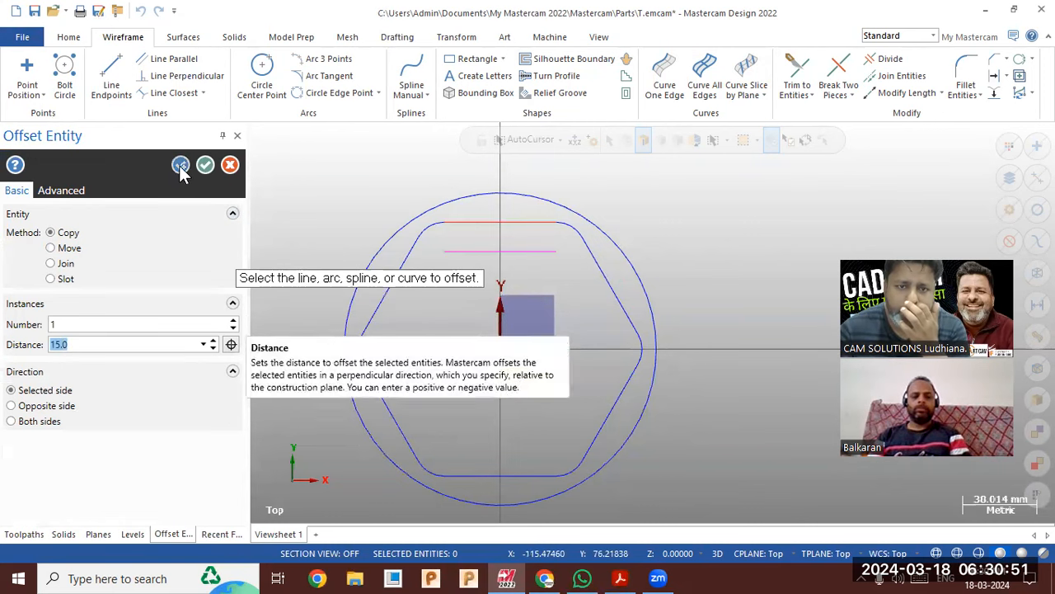
{"action": "left_click", "coordinate": [181, 165]}
{"action": "left_click", "coordinate": [205, 165]}
Draw a vertical line upward from the origin, about 88 mm long, ending just outside the outer circle.
{"action": "left_click", "coordinate": [115, 74]}
{"action": "left_click", "coordinate": [501, 348]}
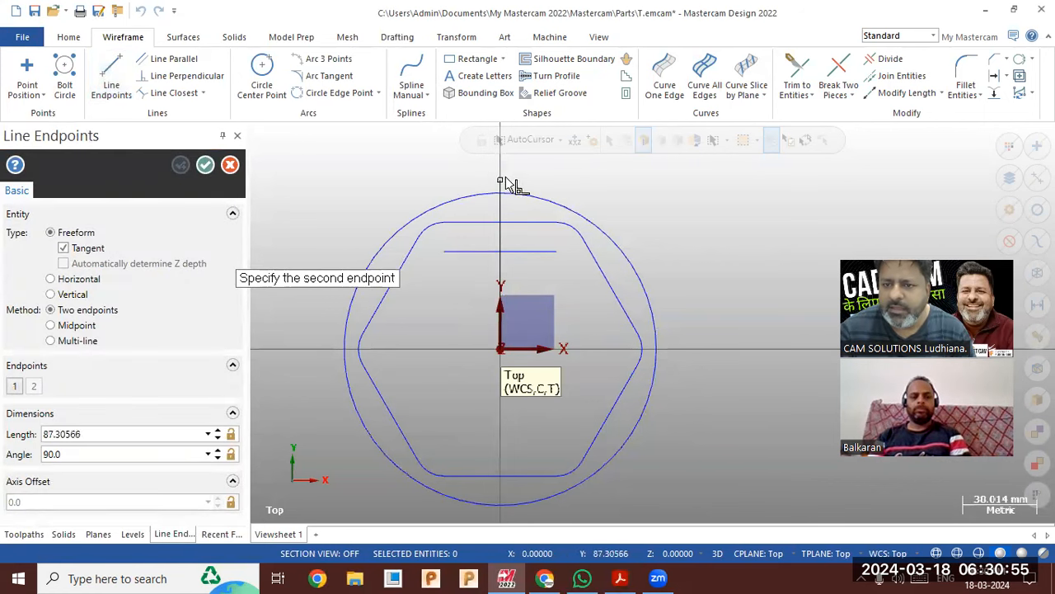
{"action": "left_click", "coordinate": [506, 180]}
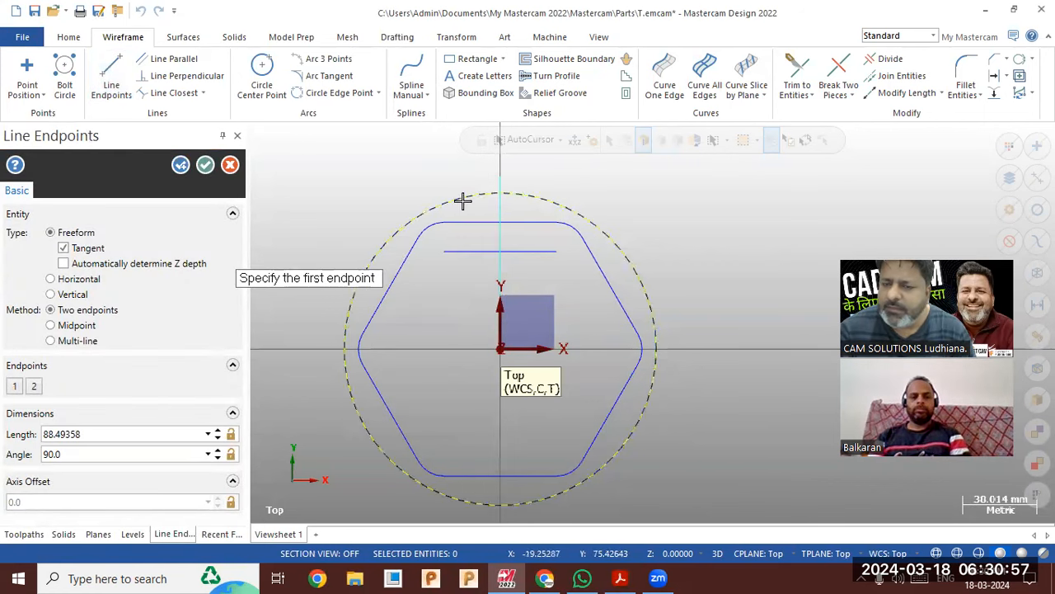
Try a length of 100 mm and an angle of 80° on the line, and return the angle to 90°.
{"action": "left_click", "coordinate": [129, 434]}
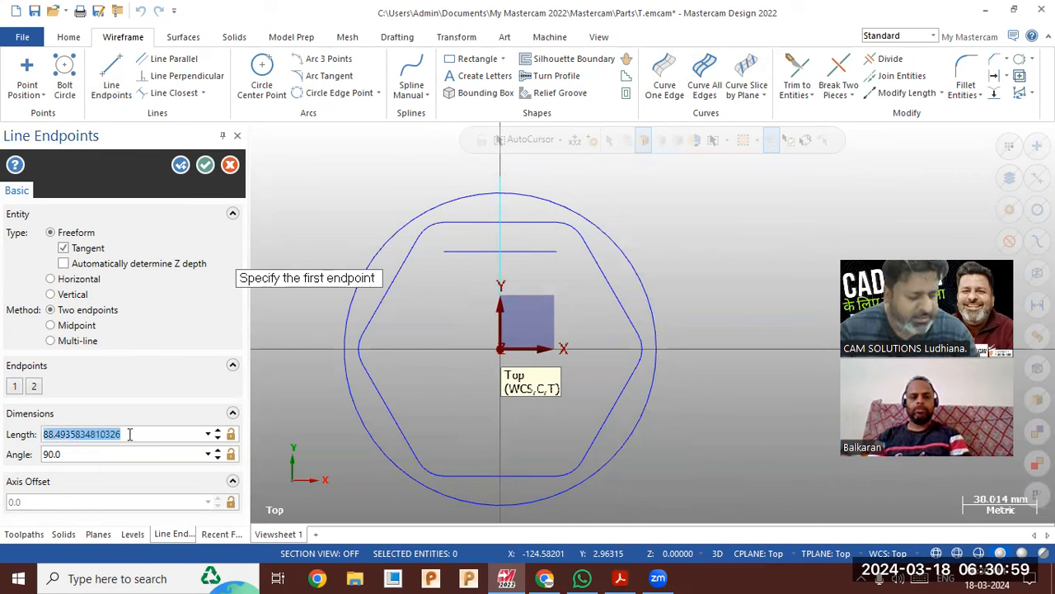
{"action": "type", "text": "100.0"}
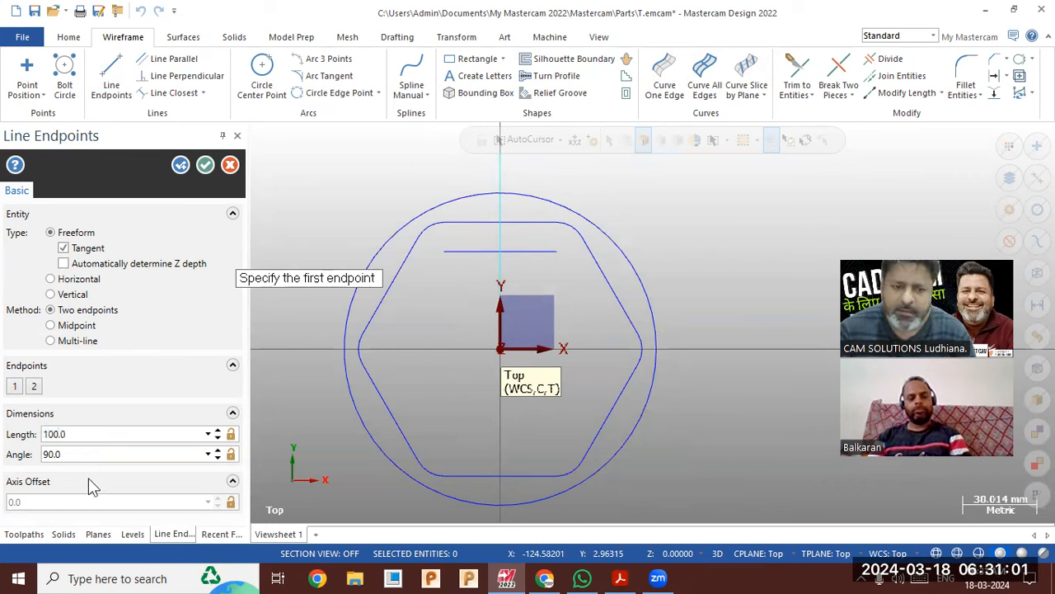
{"action": "left_click", "coordinate": [91, 458]}
{"action": "type", "text": "80.0"}
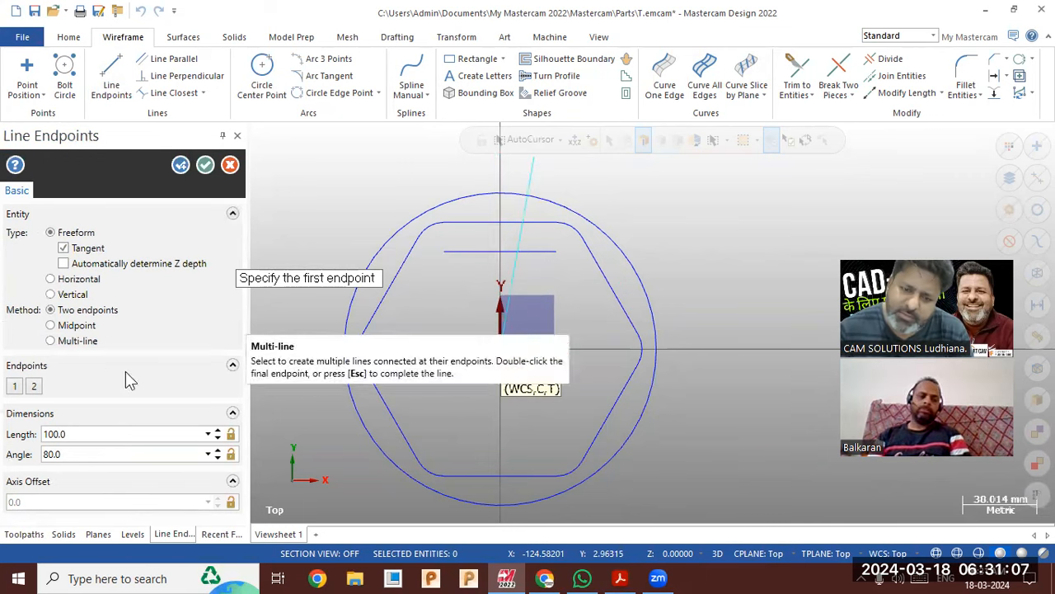
{"action": "left_click", "coordinate": [83, 449]}
{"action": "type", "text": "90.0"}
Set the vertical line's length to 80 mm and finish the line.
{"action": "left_click", "coordinate": [104, 436]}
{"action": "type", "text": "80"}
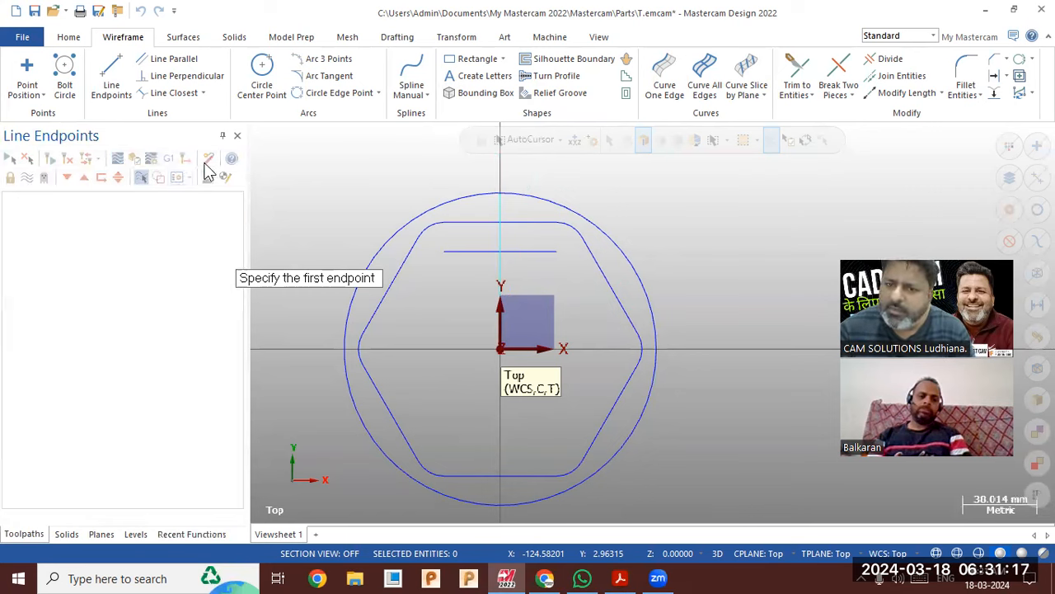
{"action": "left_click", "coordinate": [205, 165]}
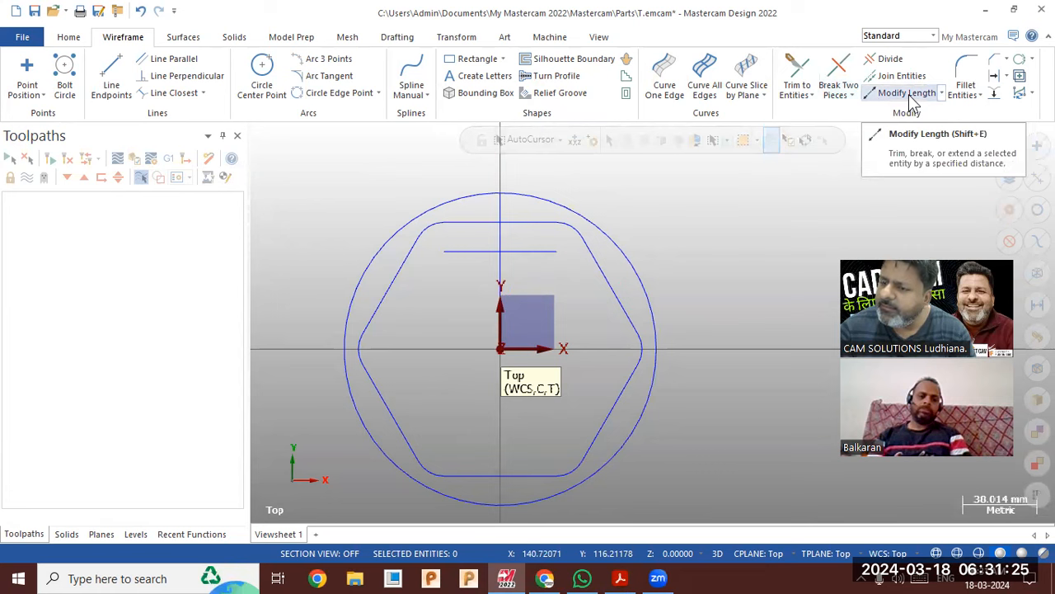
Try lengthening the vertical line by 15 mm with Modify Length.
{"action": "left_click", "coordinate": [941, 93]}
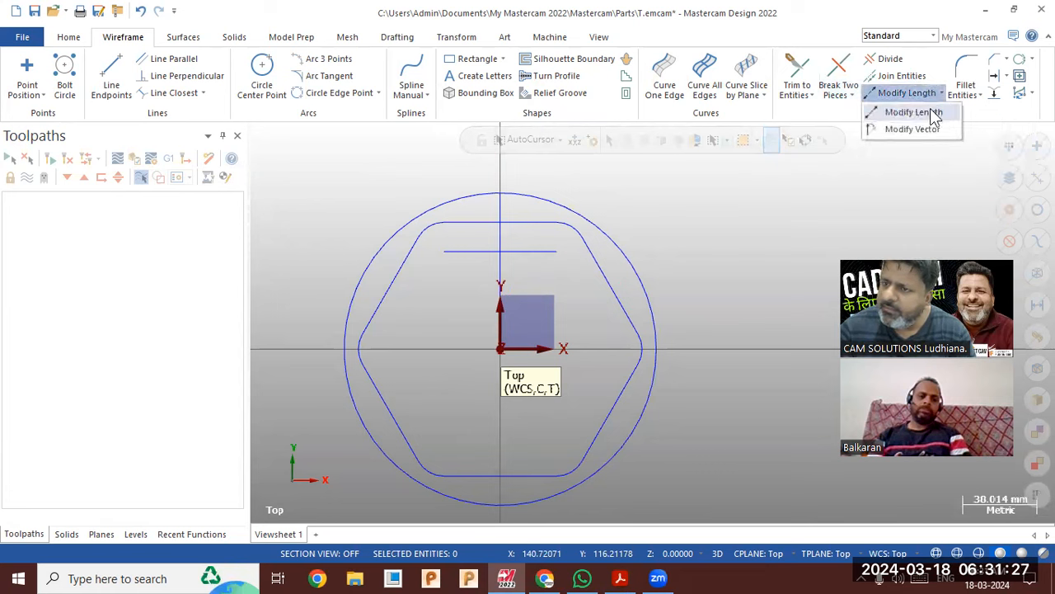
{"action": "left_click", "coordinate": [930, 112]}
{"action": "left_click", "coordinate": [113, 310]}
{"action": "type", "text": "15"}
{"action": "key", "text": "Return"}
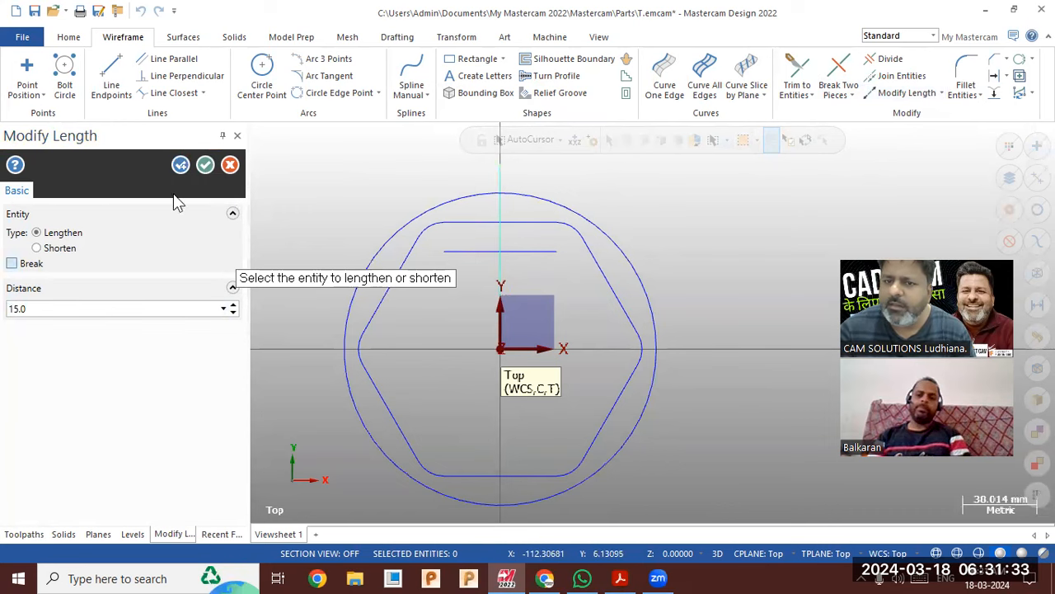
{"action": "left_click", "coordinate": [206, 164]}
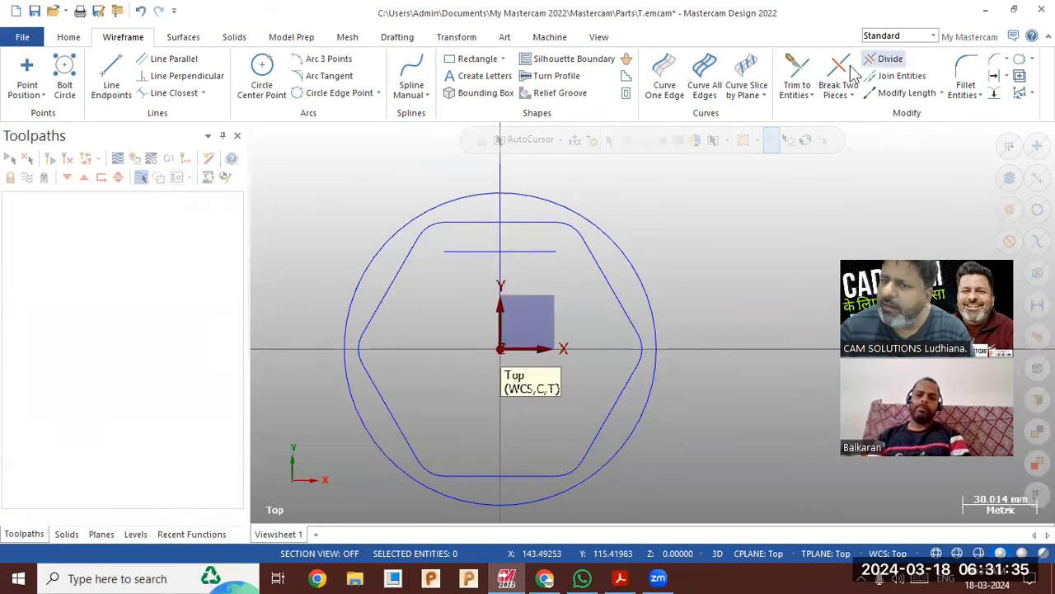
{"action": "left_click", "coordinate": [887, 59]}
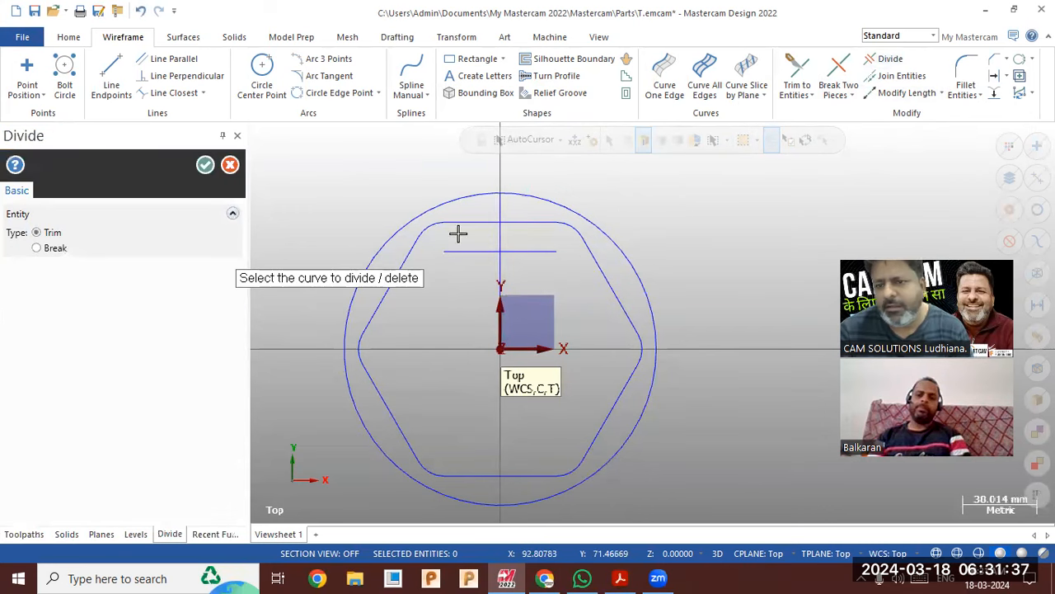
{"action": "left_click", "coordinate": [205, 164]}
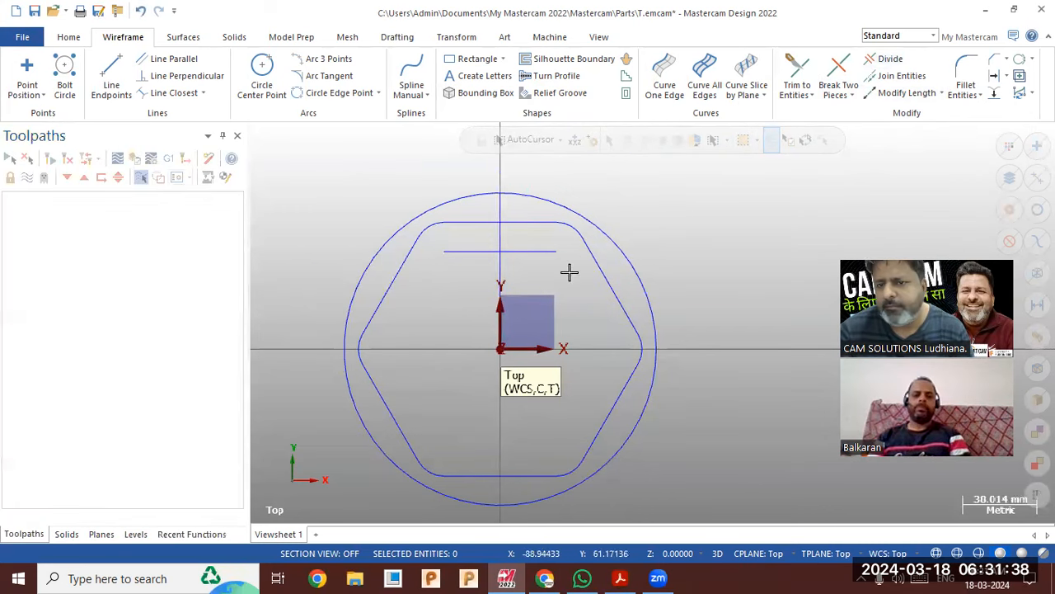
Offset a copy of the vertical centre line 5.5 mm toward the negative X side.
{"action": "left_click", "coordinate": [994, 75]}
{"action": "type", "text": "5.5"}
{"action": "key", "text": "Return"}
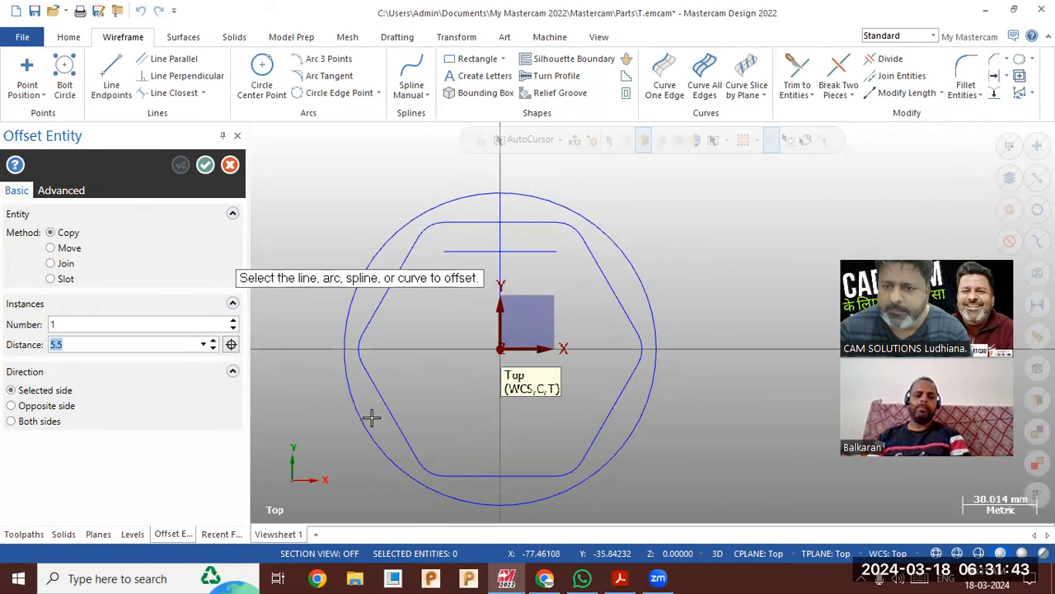
{"action": "left_click", "coordinate": [500, 285]}
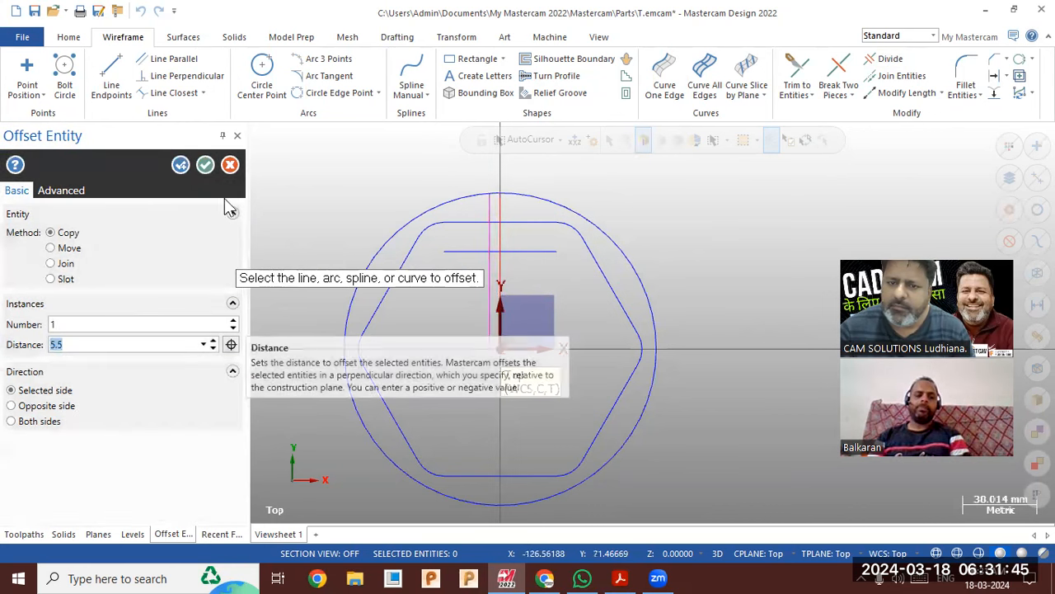
{"action": "left_click", "coordinate": [205, 166]}
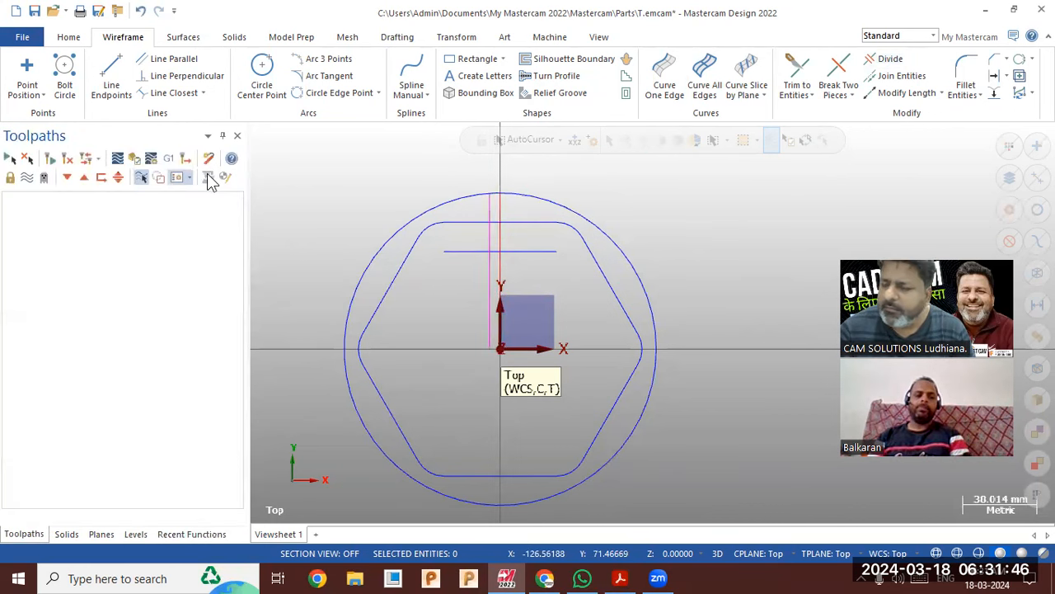
Following the reference drawing, sketch a circle of about 9.7 mm radius centred where the two offset lines cross.
{"action": "left_click", "coordinate": [621, 578]}
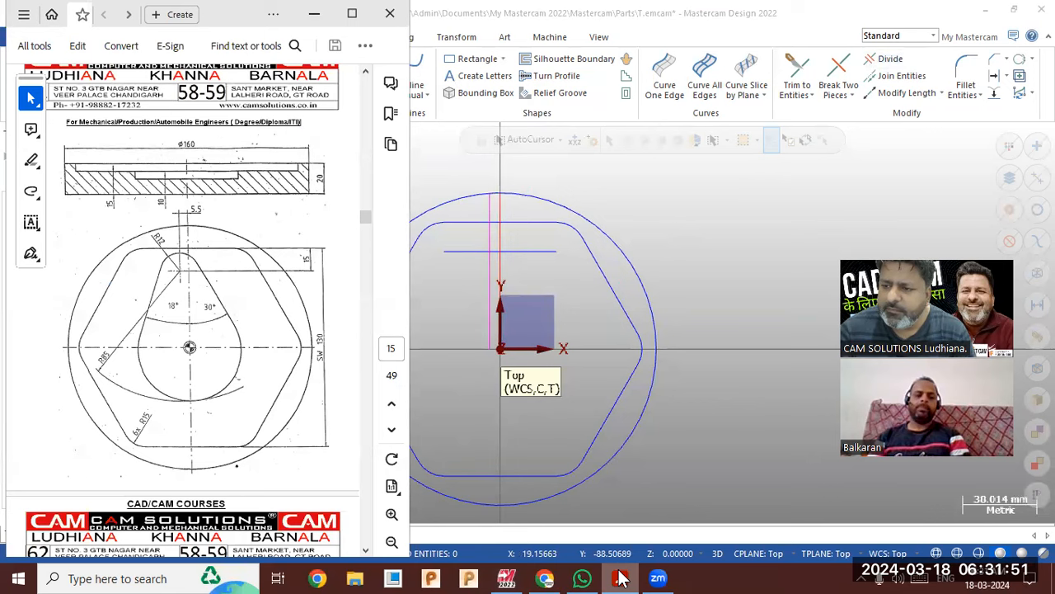
{"action": "left_click", "coordinate": [621, 578]}
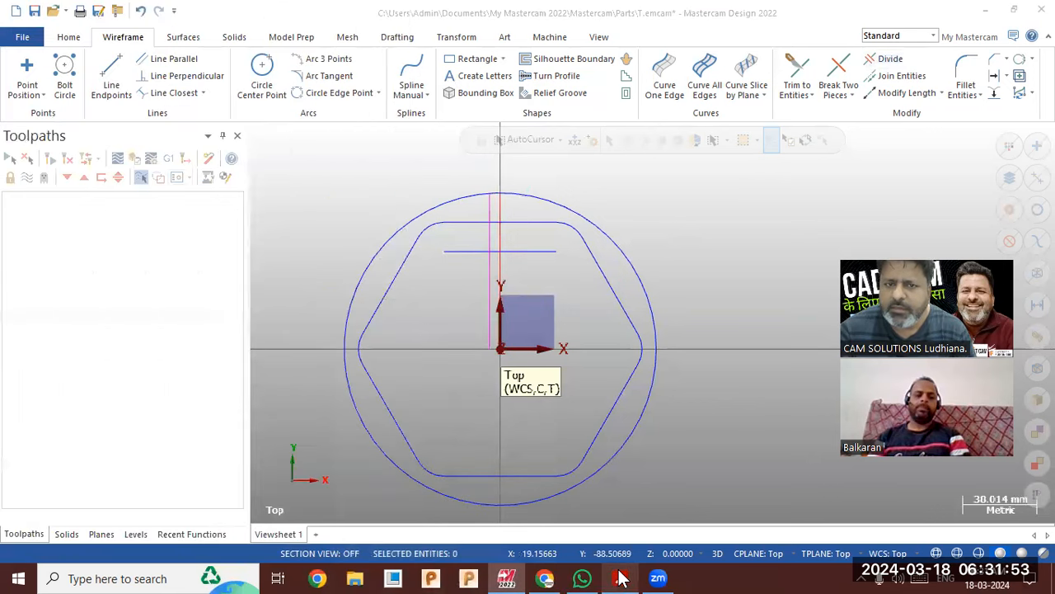
{"action": "left_click", "coordinate": [262, 74]}
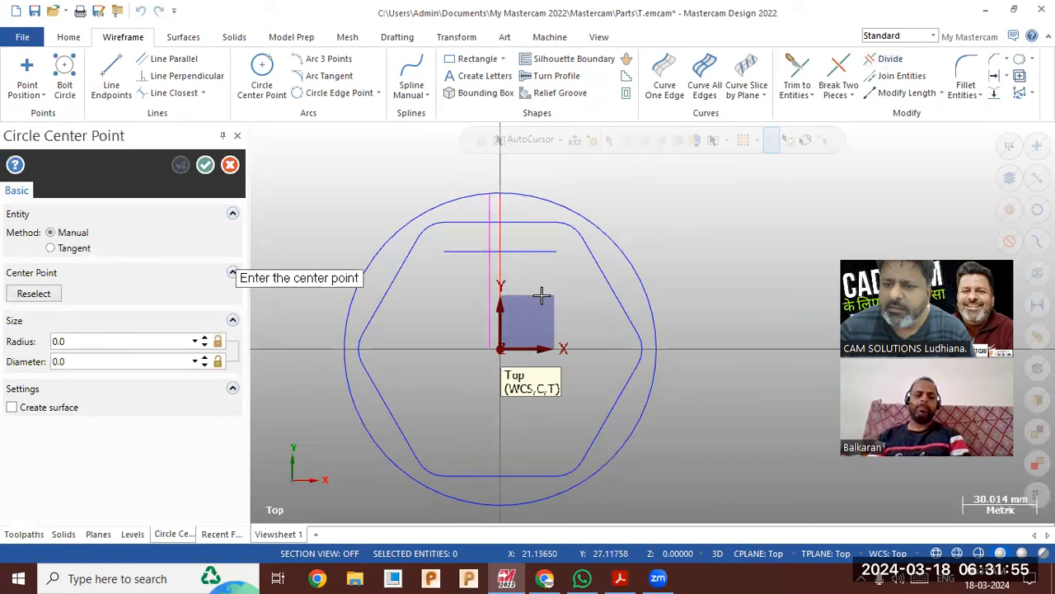
{"action": "left_click", "coordinate": [488, 251]}
{"action": "left_click", "coordinate": [477, 234]}
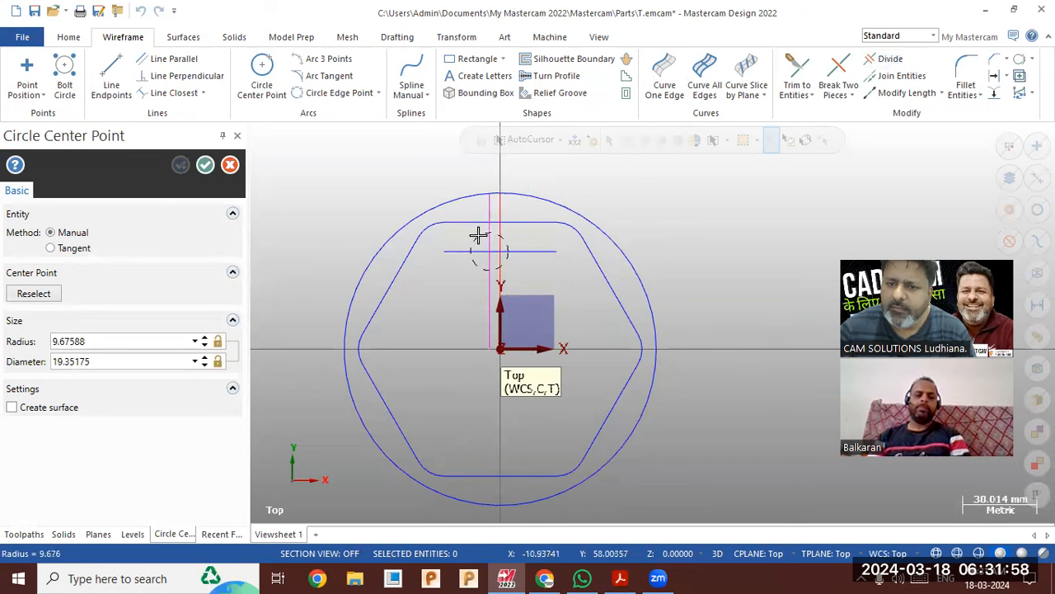
Set the small circle's radius to 12 mm, as given in the reference drawing, and finish it.
{"action": "left_click", "coordinate": [103, 344]}
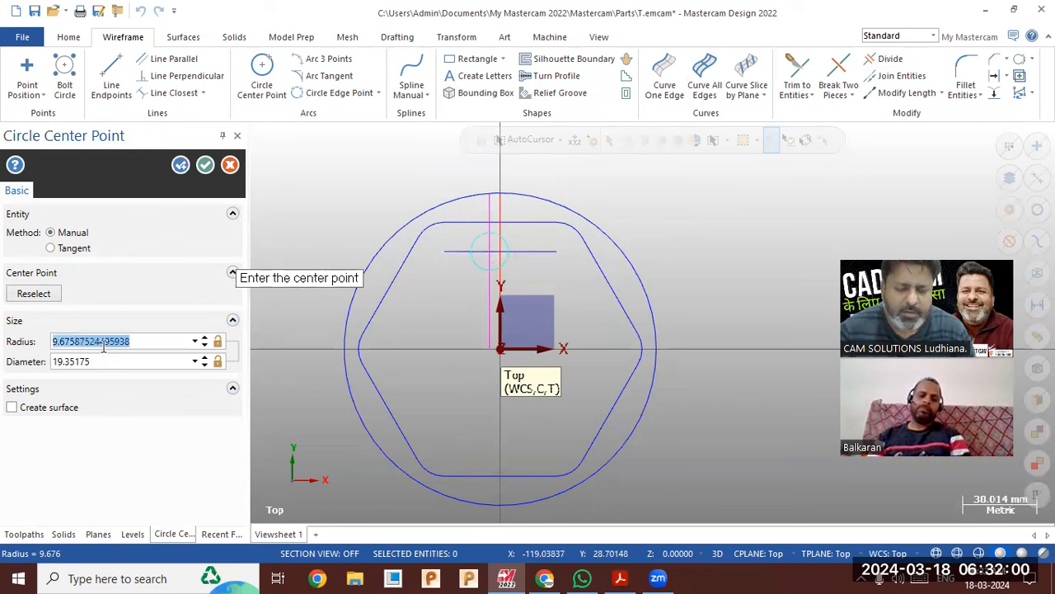
{"action": "left_click", "coordinate": [622, 578]}
{"action": "left_click", "coordinate": [625, 578]}
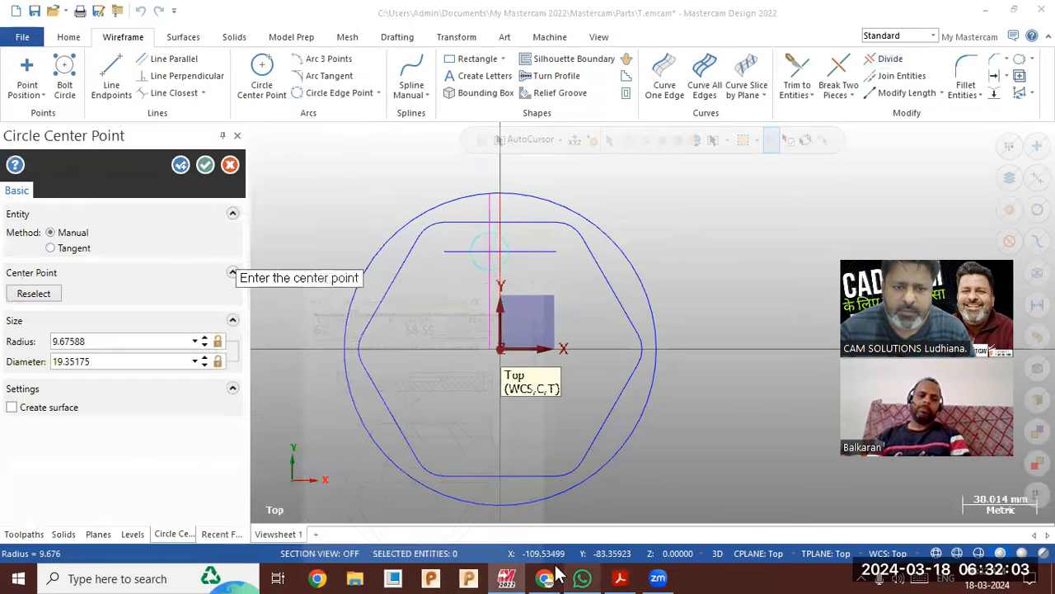
{"action": "left_click", "coordinate": [104, 342]}
{"action": "type", "text": "12"}
{"action": "key", "text": "Return"}
{"action": "left_click", "coordinate": [205, 164]}
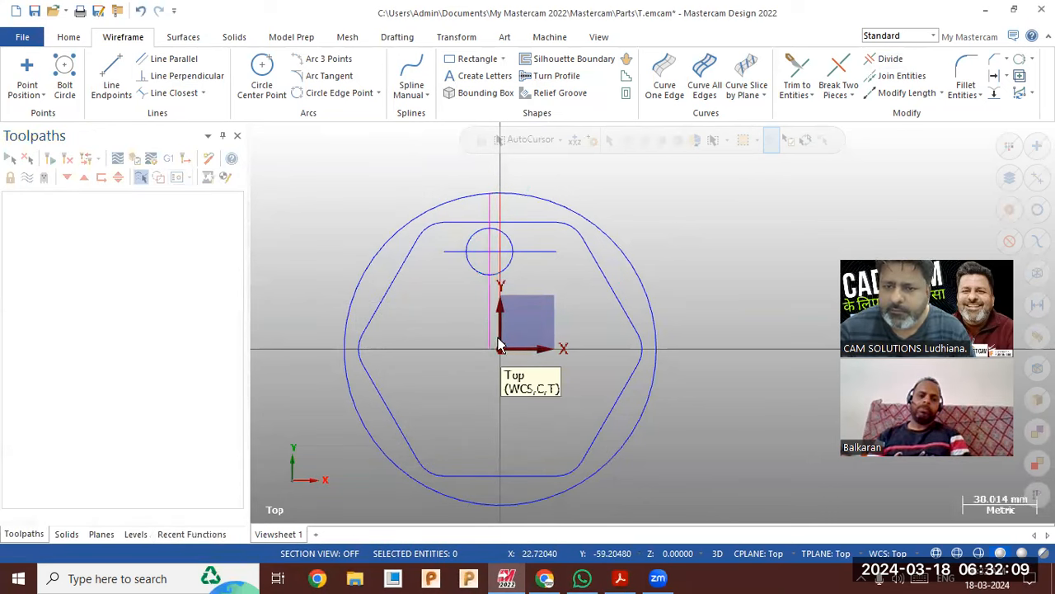
Delete the horizontal offset line, the vertical offset line and the vertical centre line used for construction.
{"action": "left_click", "coordinate": [541, 251]}
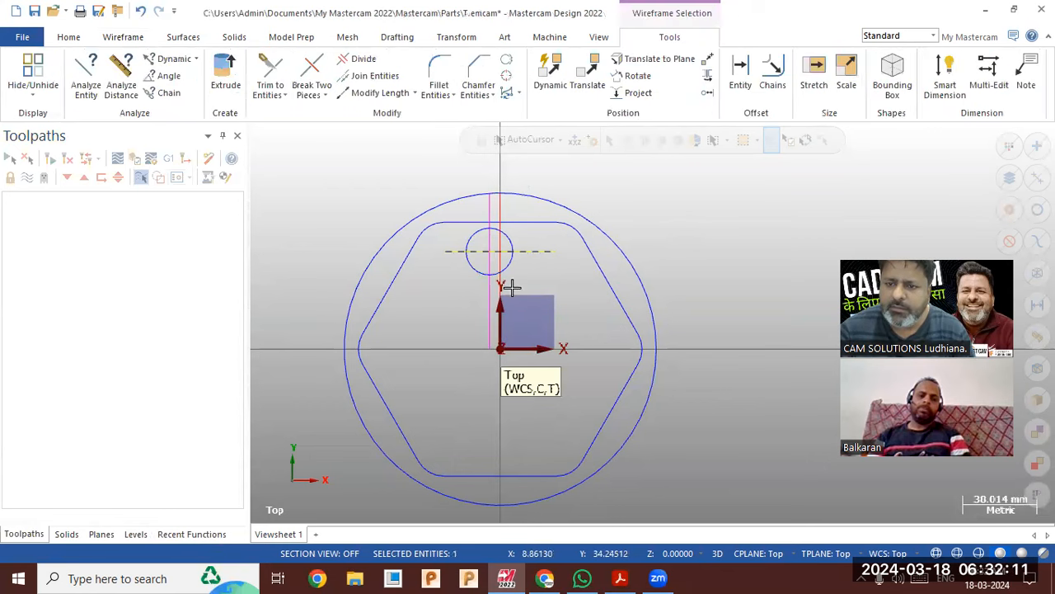
{"action": "left_click", "coordinate": [489, 330]}
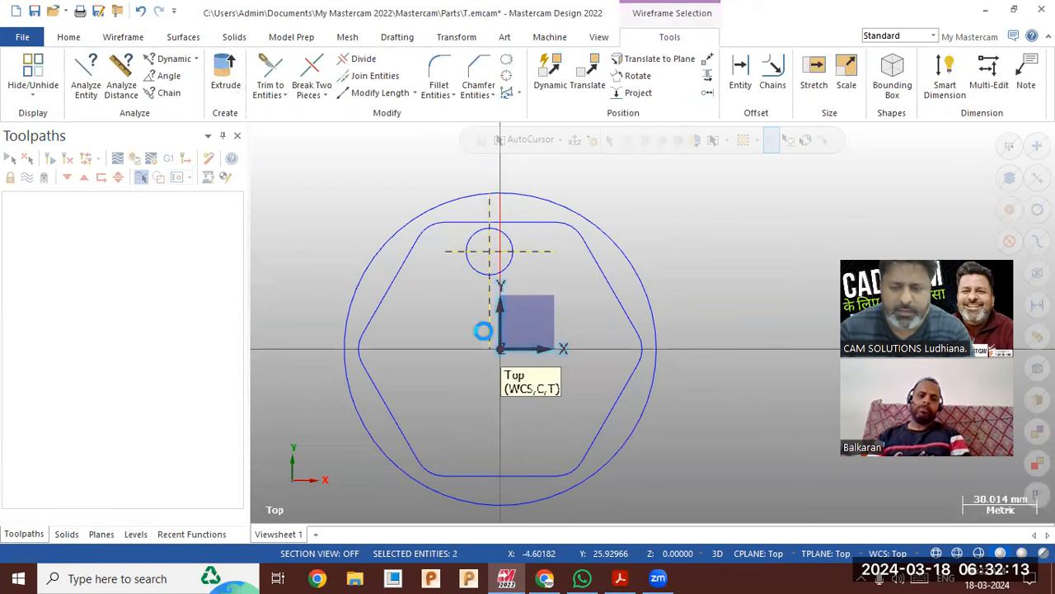
{"action": "key", "text": "Delete"}
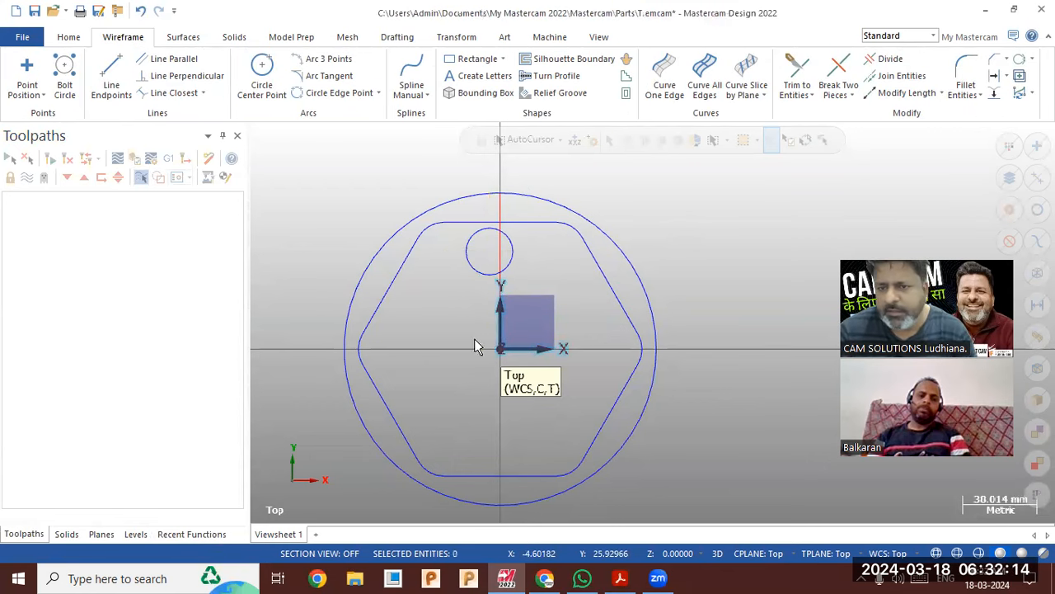
{"action": "left_click", "coordinate": [498, 202]}
{"action": "key", "text": "Delete"}
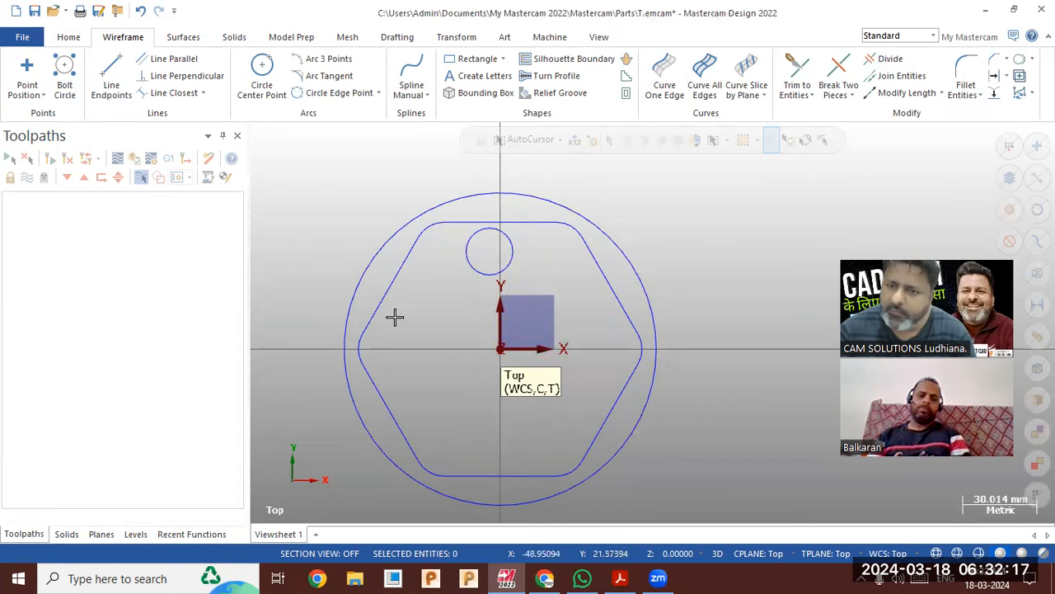
Draw a line about 87 mm long, tangent to the small circle's positive-X side and sloping down toward the hexagon's lower right.
{"action": "scroll", "coordinate": [660, 324], "scroll_direction": "up", "scroll_amount": 4}
{"action": "scroll", "coordinate": [570, 207], "scroll_direction": "down", "scroll_amount": 3}
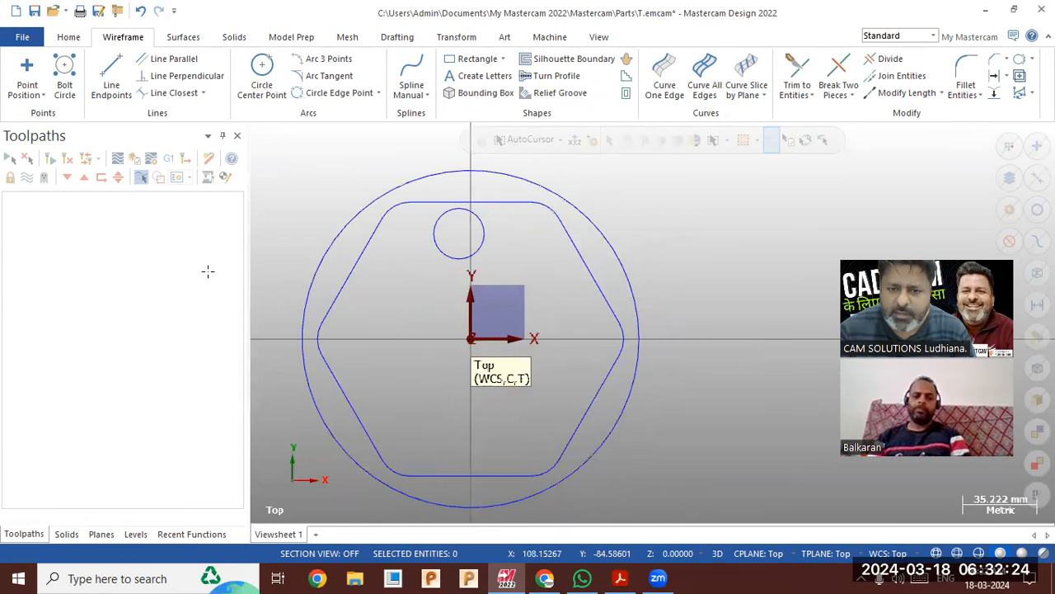
{"action": "key", "text": "alt+Tab"}
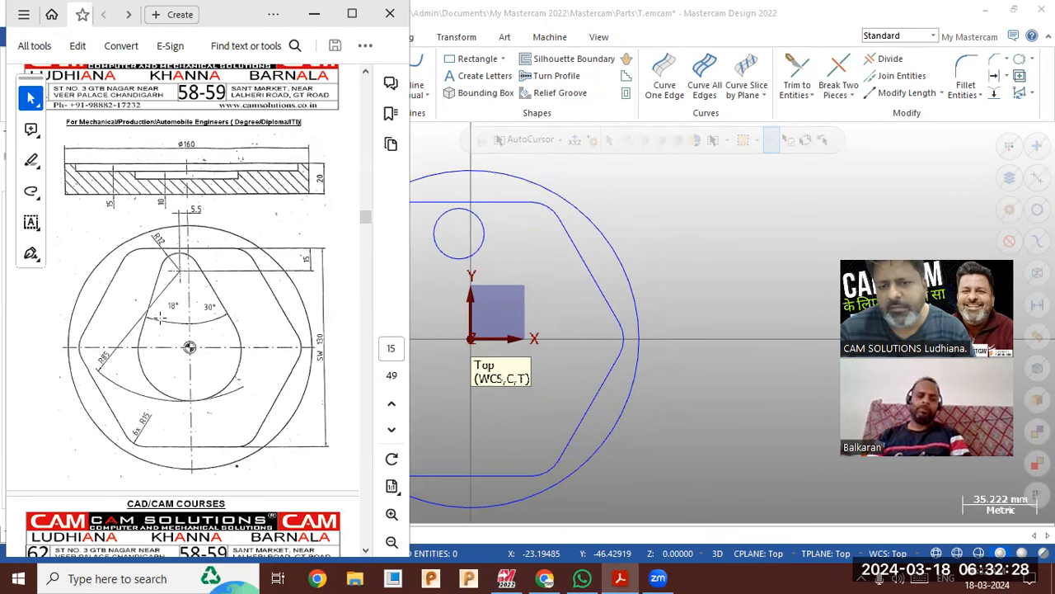
{"action": "left_click", "coordinate": [317, 14]}
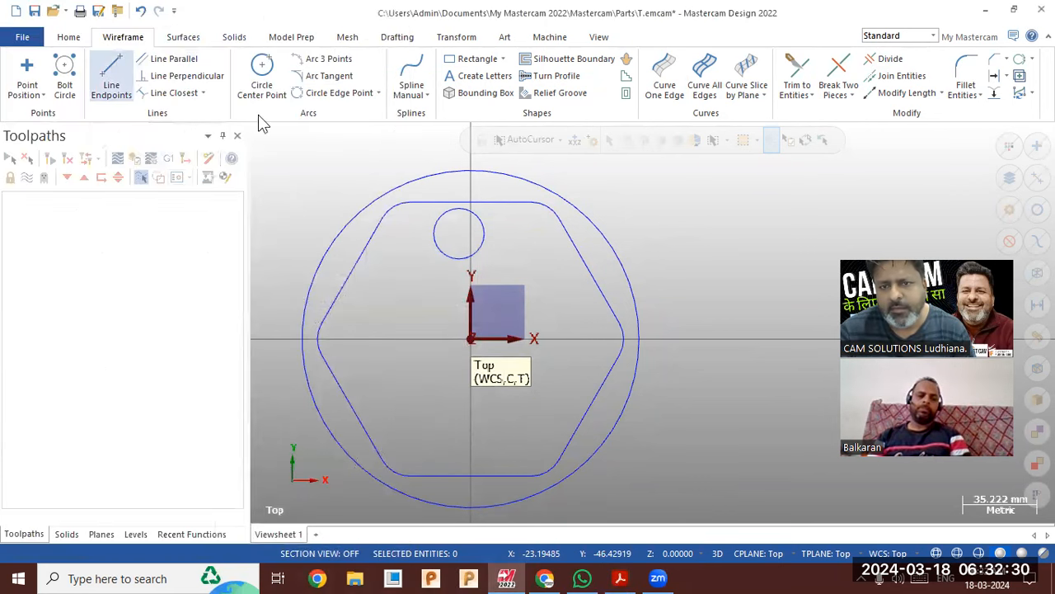
{"action": "left_click", "coordinate": [111, 81]}
{"action": "left_click", "coordinate": [482, 221]}
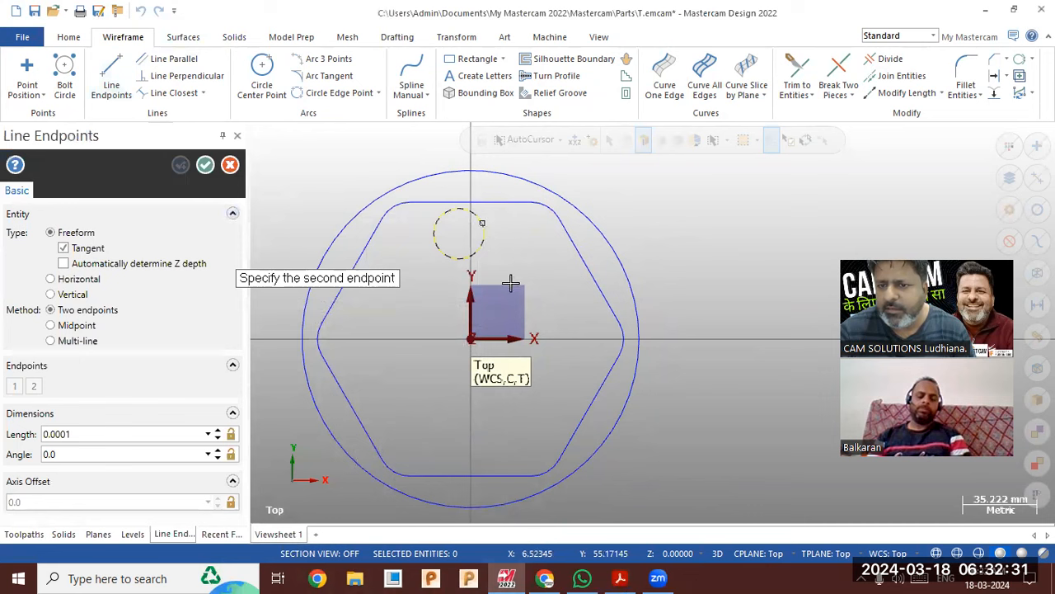
{"action": "left_click", "coordinate": [558, 390]}
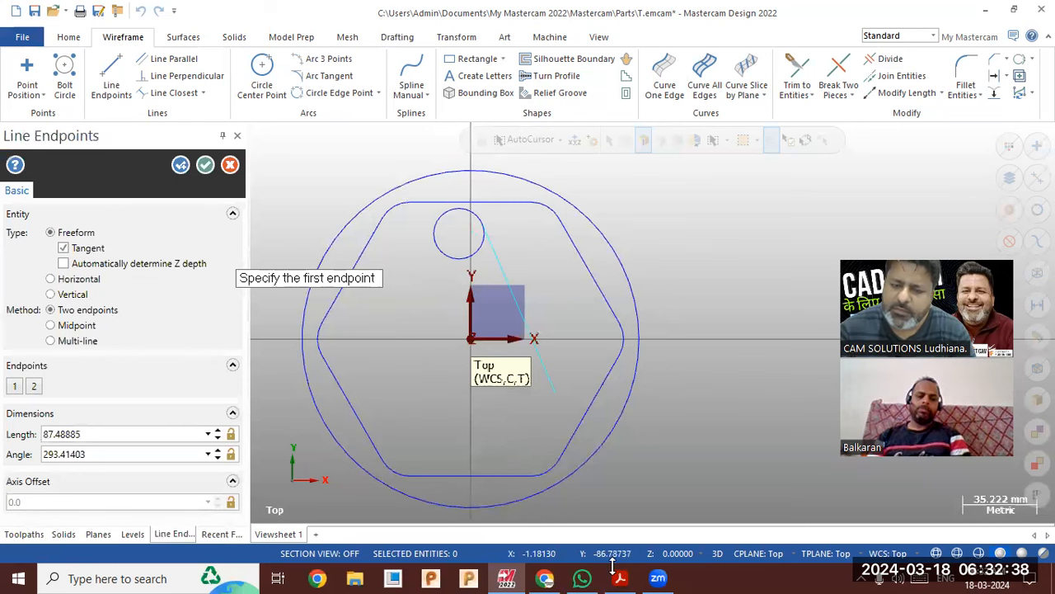
Examine the 30° side angle in the reference drawing, temporarily marking the vertical and horizontal directions and the angle arc.
{"action": "left_click", "coordinate": [620, 578]}
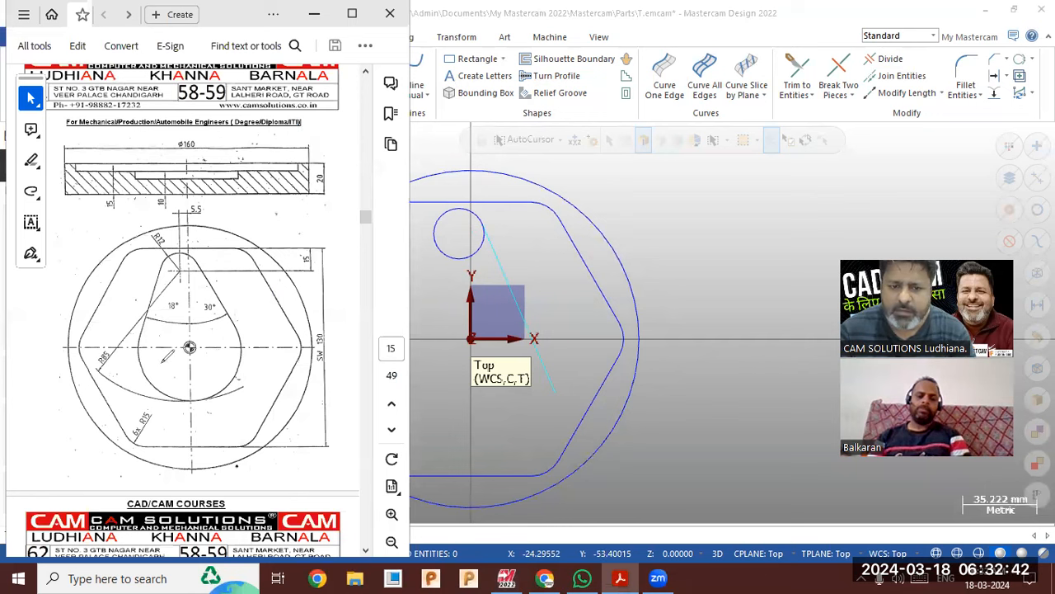
{"action": "left_click_drag", "start_coordinate": [196, 183], "coordinate": [197, 376]}
{"action": "left_click_drag", "start_coordinate": [121, 268], "coordinate": [290, 265]}
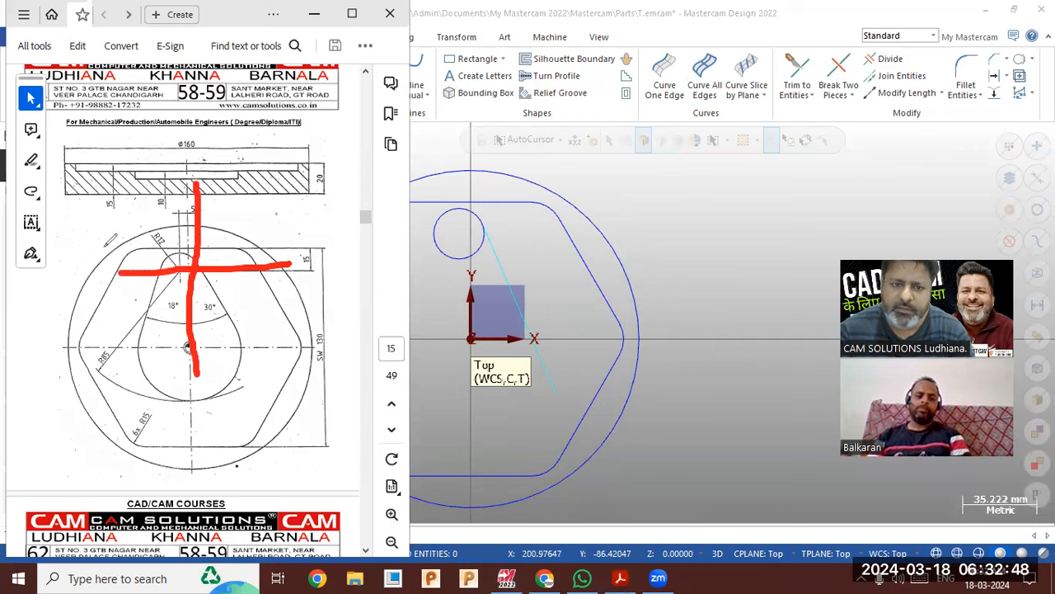
{"action": "left_click_drag", "start_coordinate": [192, 323], "coordinate": [240, 303]}
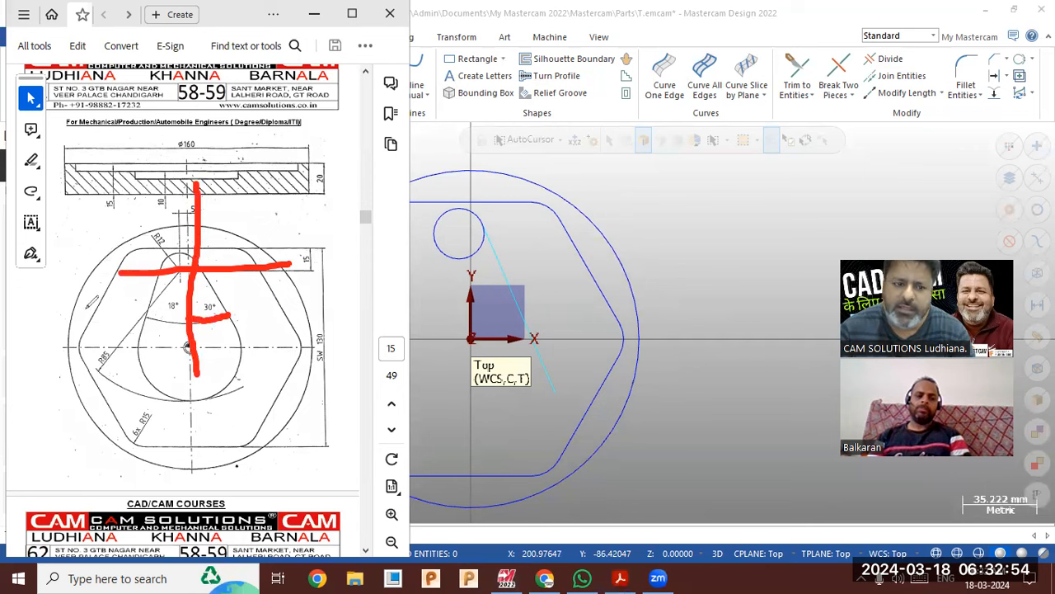
{"action": "left_click", "coordinate": [68, 394]}
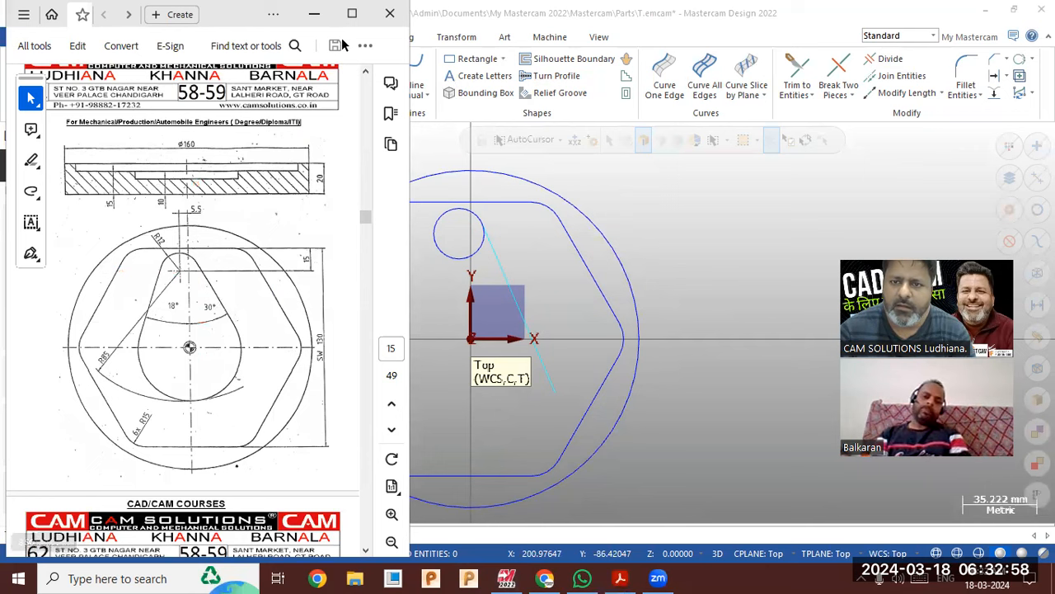
Set the tangent line's angle to 300° and its length to 90 mm, and finish it.
{"action": "left_click", "coordinate": [314, 14]}
{"action": "double_click", "coordinate": [111, 454]}
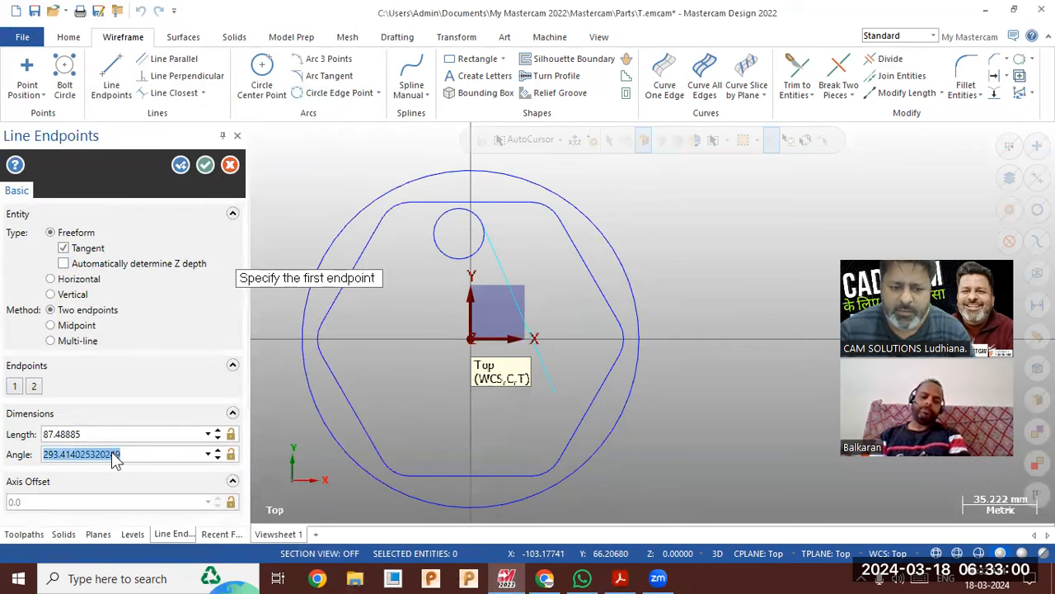
{"action": "type", "text": "3"}
{"action": "key", "text": "Return"}
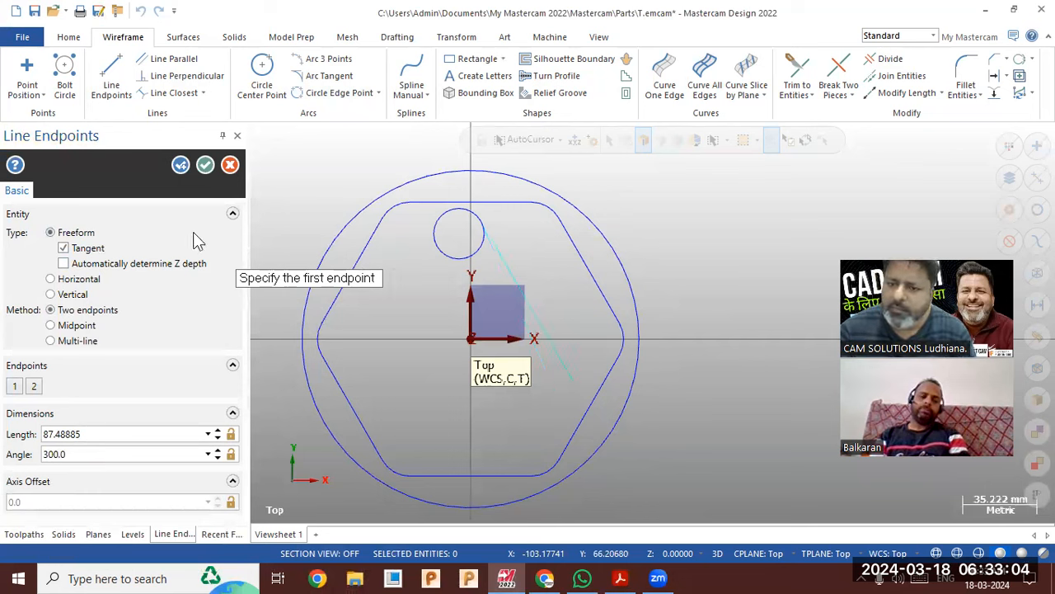
{"action": "double_click", "coordinate": [116, 437]}
{"action": "type", "text": "90"}
{"action": "key", "text": "Return"}
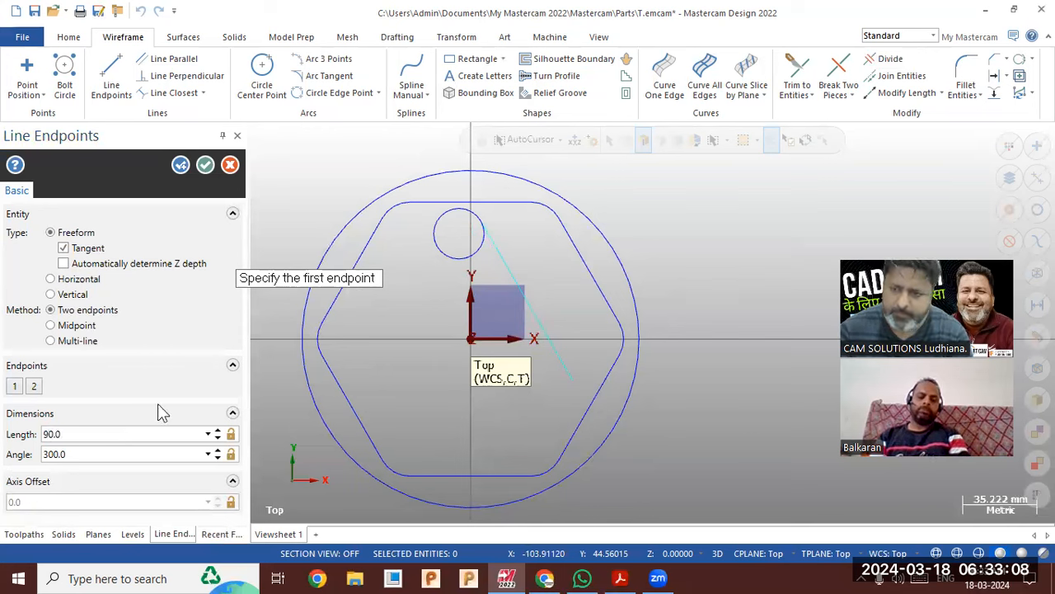
{"action": "left_click", "coordinate": [212, 163]}
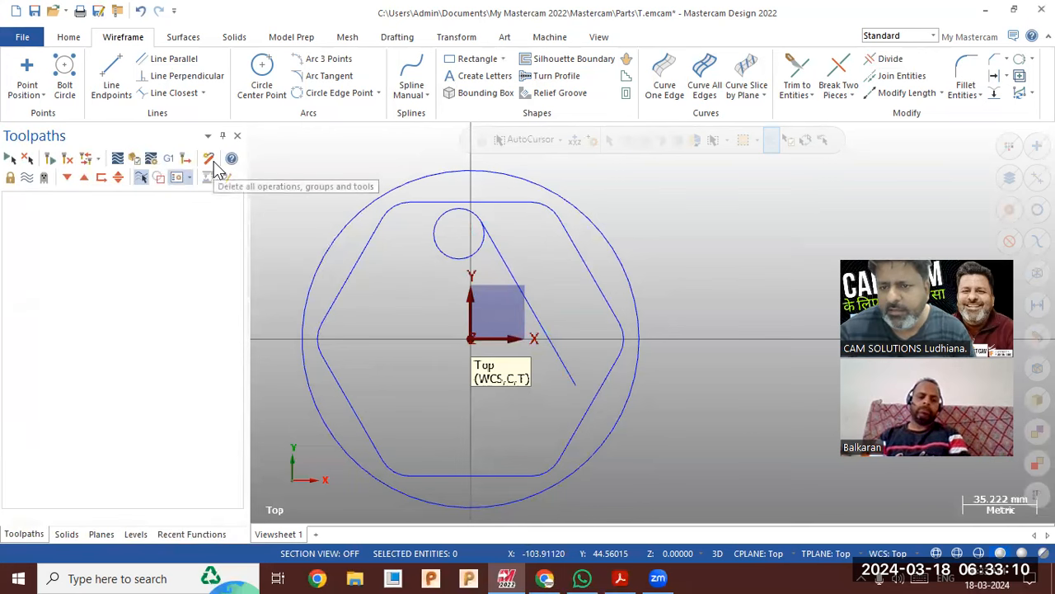
Draw a line about 92 mm long, tangent to the small circle's negative-X side and sloping down toward the hexagon's lower left.
{"action": "left_click", "coordinate": [111, 89]}
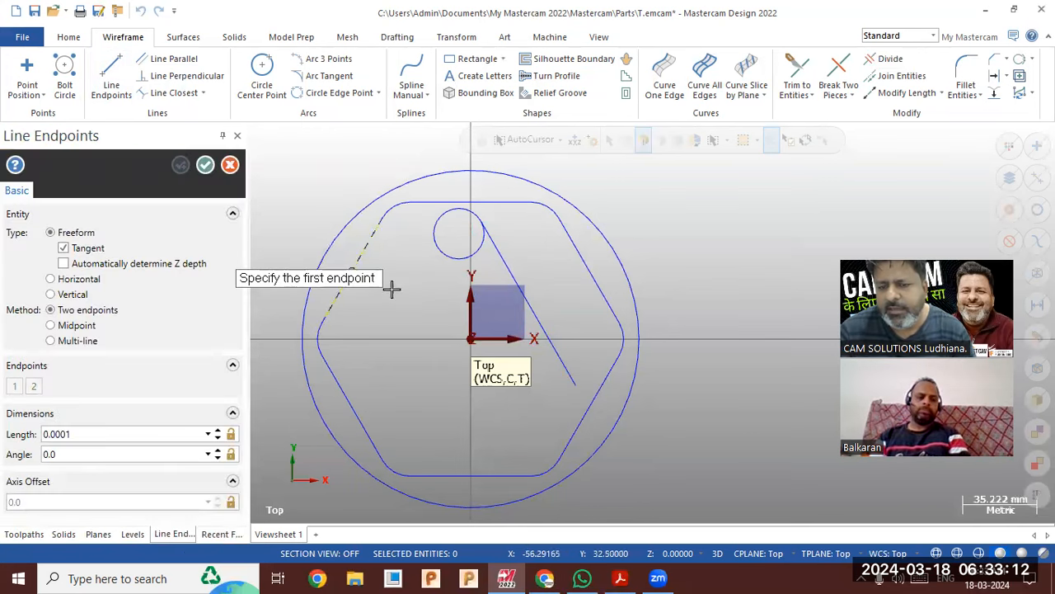
{"action": "left_click", "coordinate": [430, 242]}
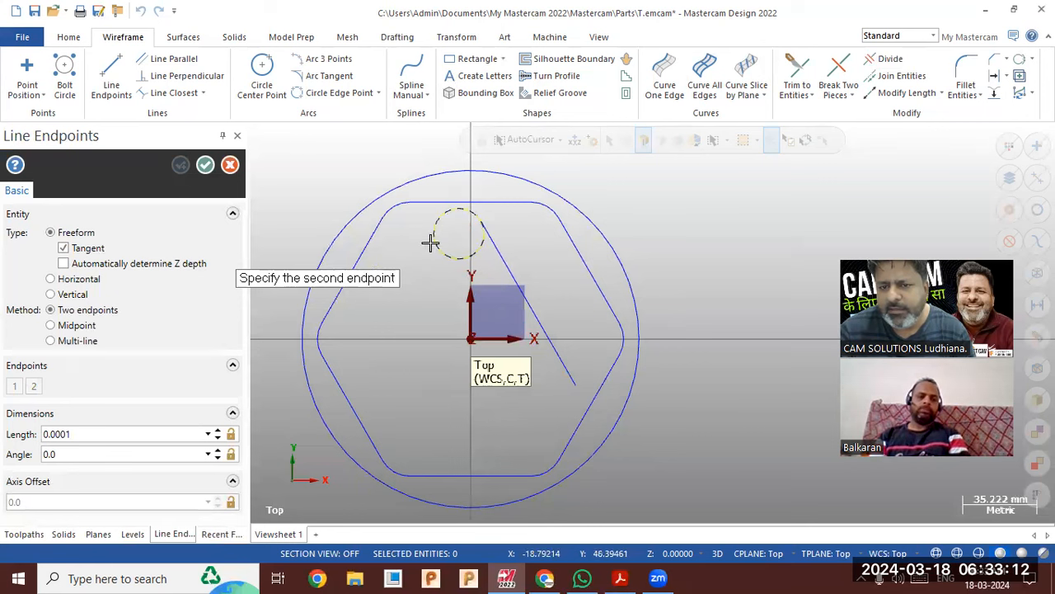
{"action": "left_click", "coordinate": [387, 414]}
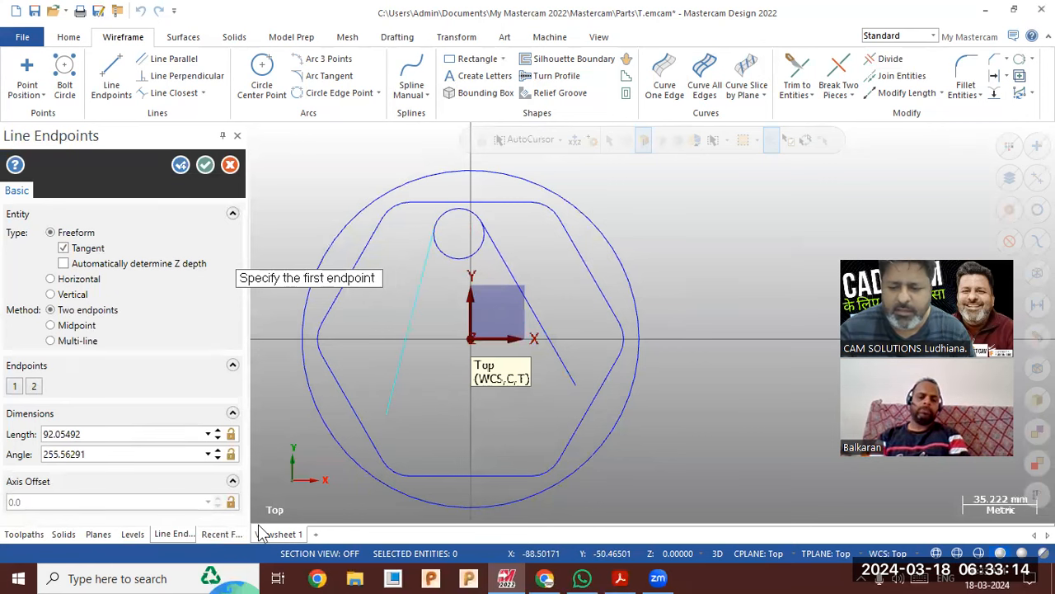
Set the second tangent line's angle to 270-18 degrees, following the 18° in the reference drawing, and finish it.
{"action": "left_click", "coordinate": [620, 578]}
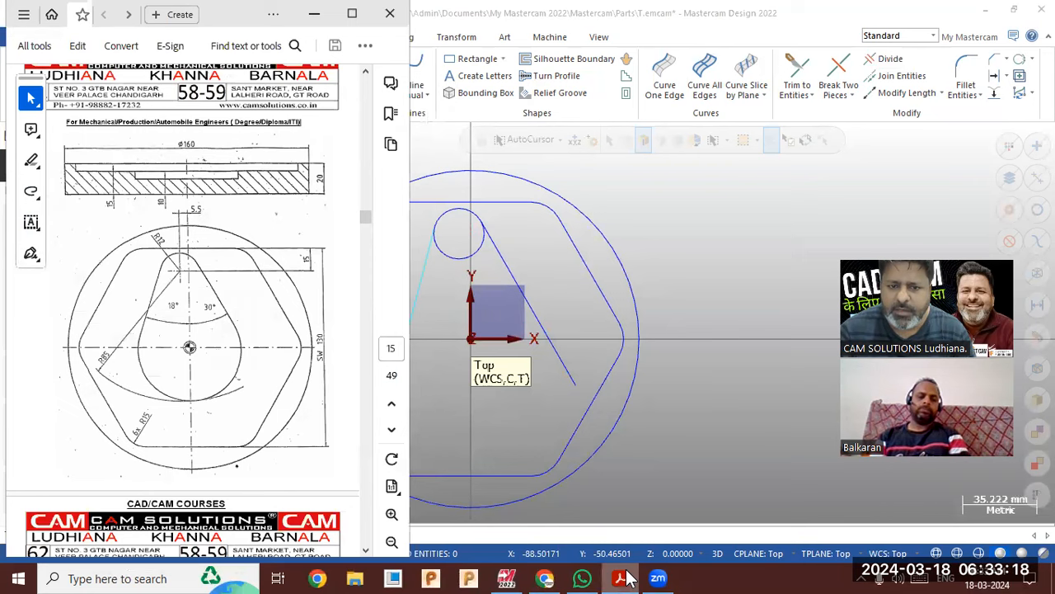
{"action": "left_click", "coordinate": [625, 578]}
{"action": "left_click", "coordinate": [168, 452]}
{"action": "type", "text": "270-18"}
{"action": "key", "text": "Return"}
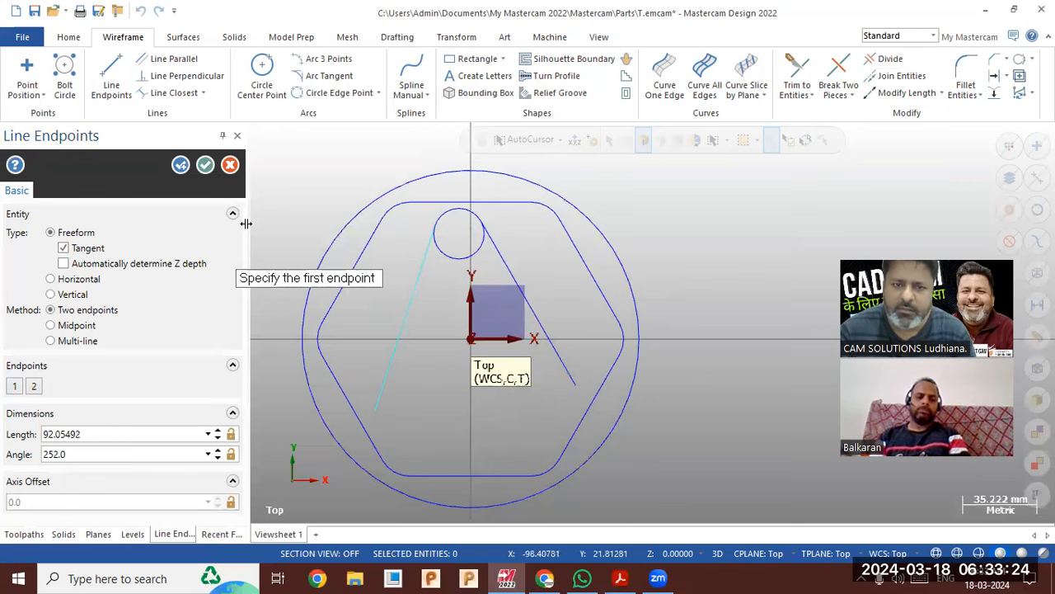
{"action": "left_click", "coordinate": [205, 165]}
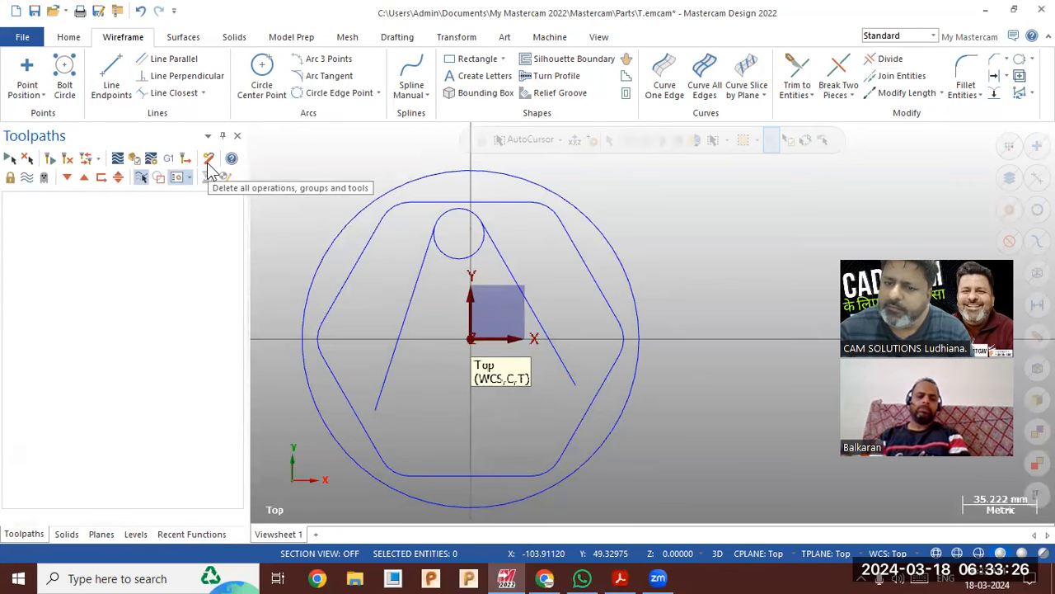
Draw a construction circle of radius 85 mm centred on the small circle's centre, as given in the reference drawing.
{"action": "left_click", "coordinate": [623, 579]}
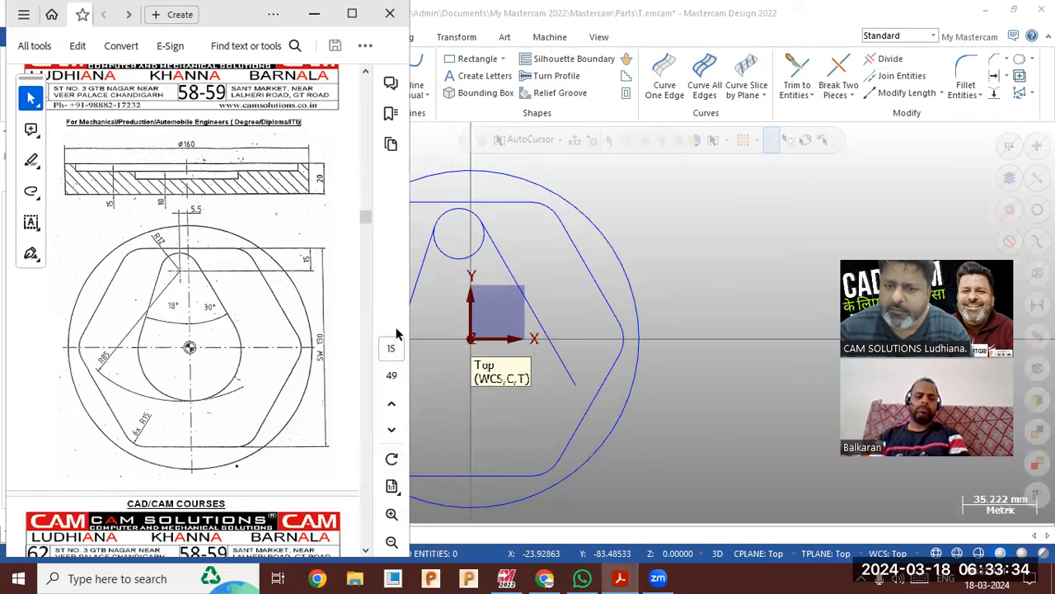
{"action": "left_click", "coordinate": [463, 319]}
{"action": "left_click", "coordinate": [263, 78]}
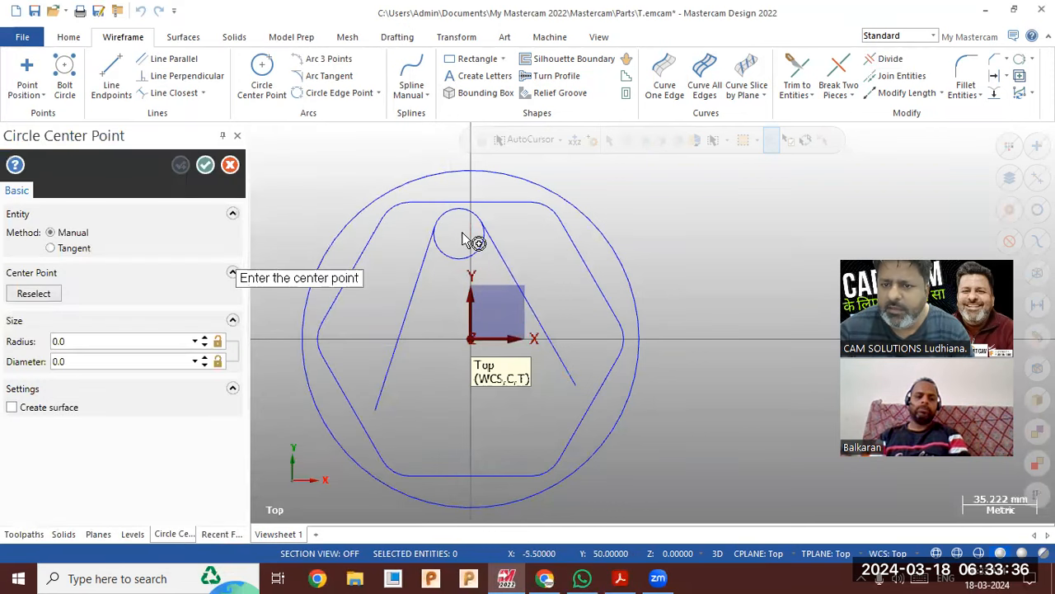
{"action": "left_click", "coordinate": [459, 233]}
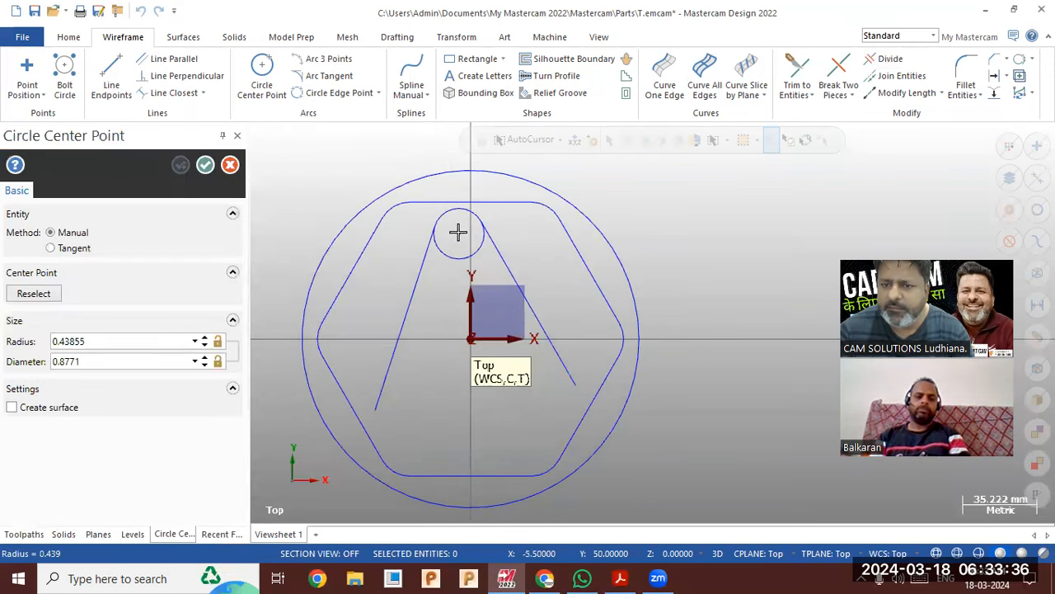
{"action": "left_click", "coordinate": [439, 399]}
{"action": "left_click", "coordinate": [120, 341]}
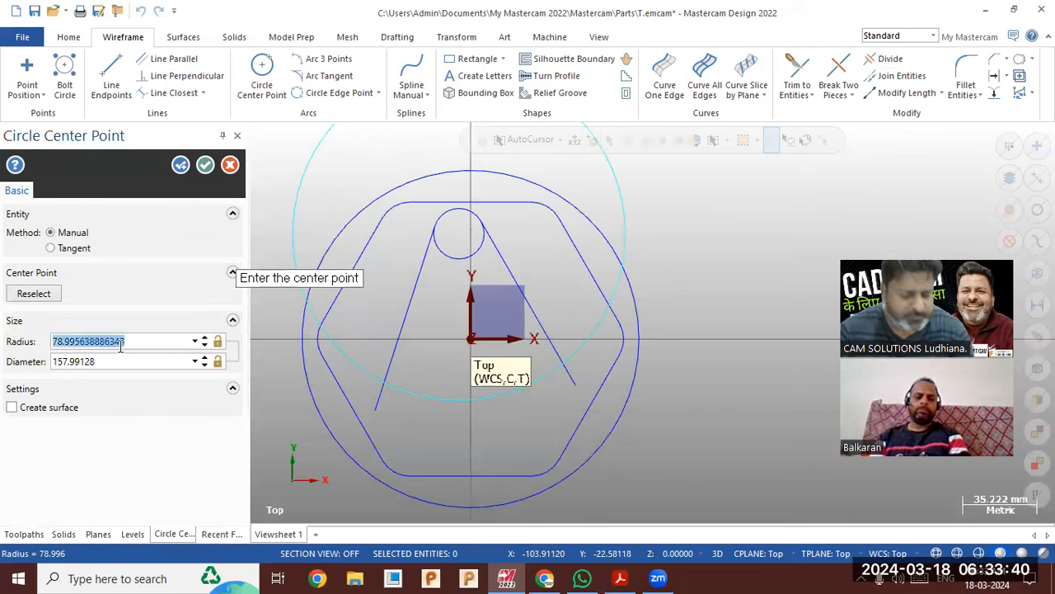
{"action": "type", "text": "85"}
{"action": "key", "text": "Return"}
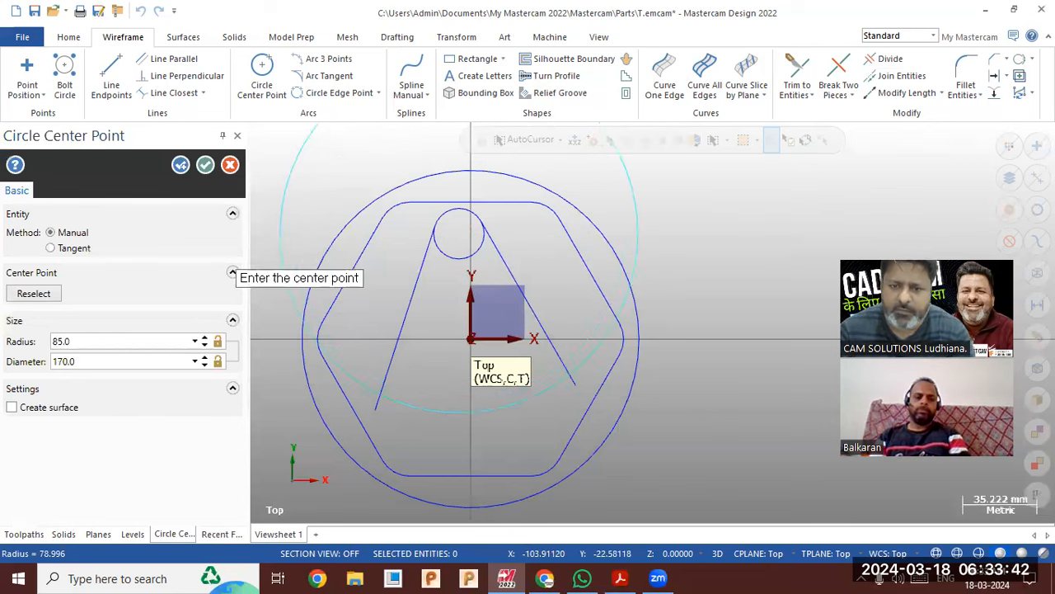
{"action": "left_click", "coordinate": [206, 166]}
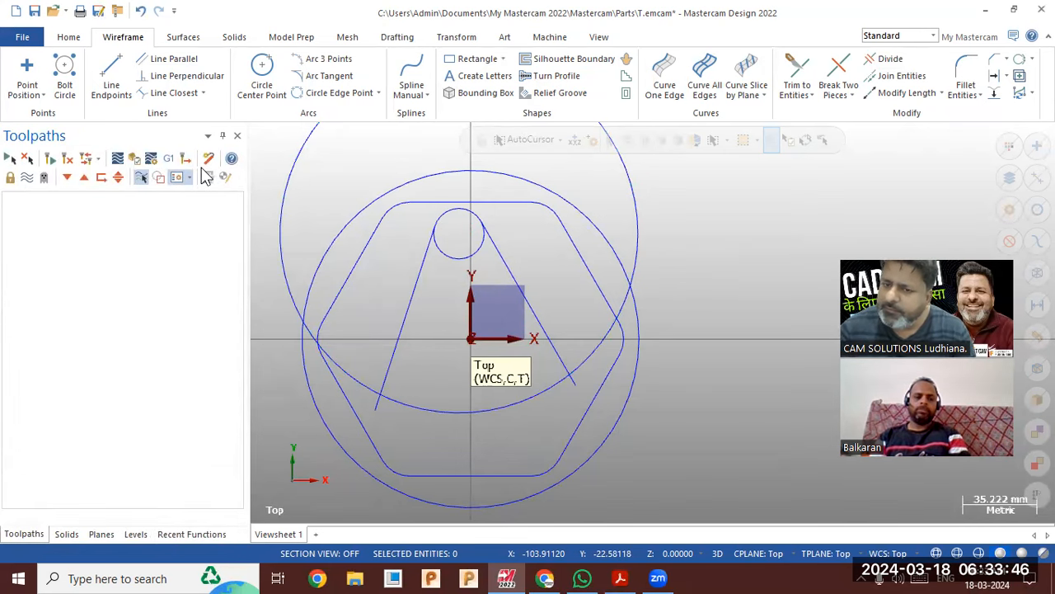
Create a circle tangent to both slanted lines and the 85 mm radius circle, and delete that construction circle.
{"action": "left_click", "coordinate": [325, 75]}
{"action": "left_click", "coordinate": [109, 239]}
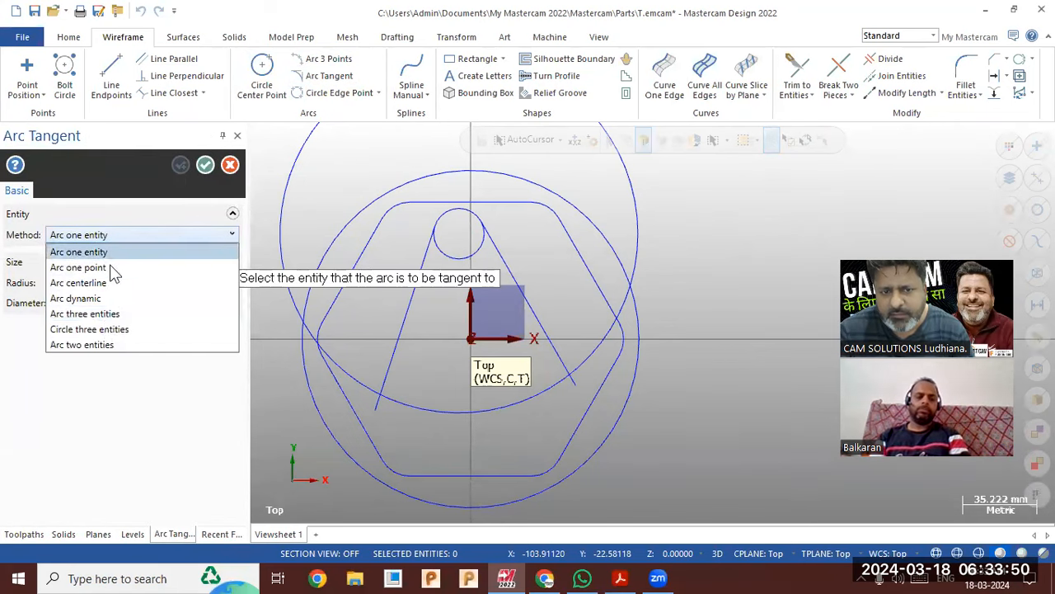
{"action": "left_click", "coordinate": [146, 333]}
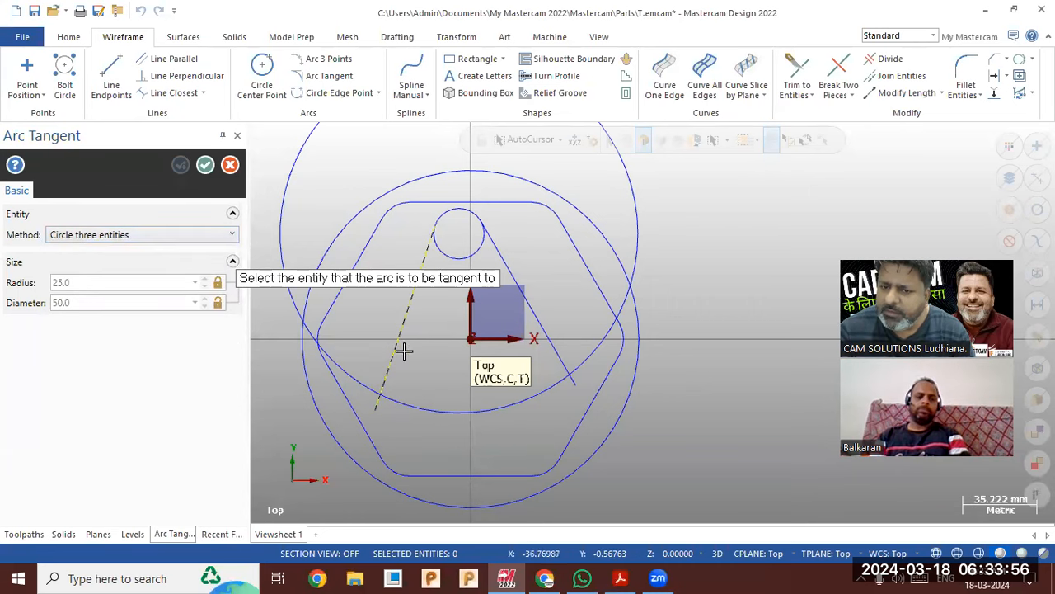
{"action": "left_click", "coordinate": [453, 412]}
{"action": "left_click", "coordinate": [539, 332]}
{"action": "left_click", "coordinate": [205, 165]}
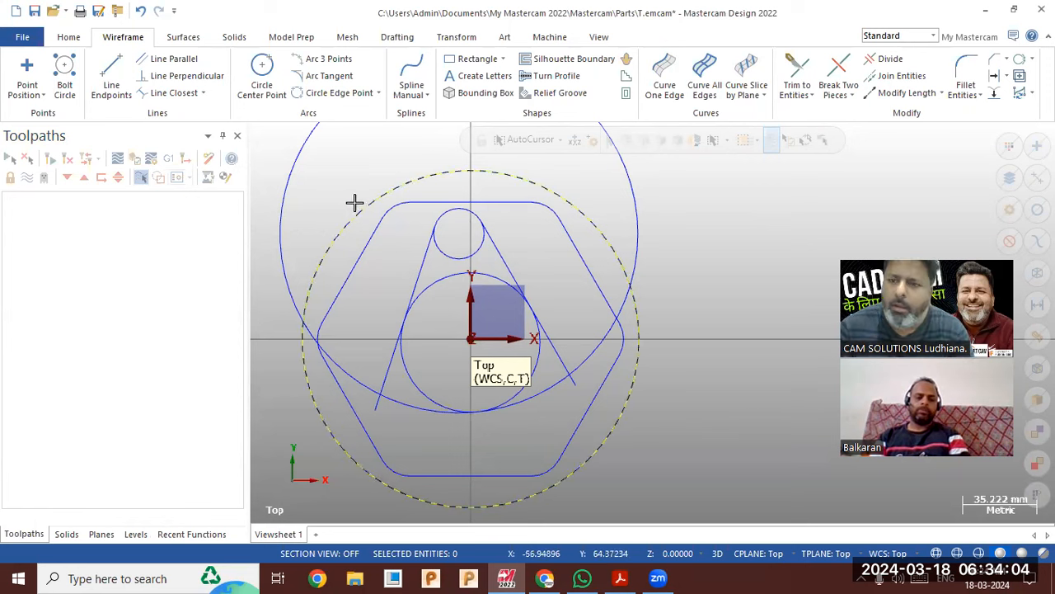
{"action": "left_click", "coordinate": [281, 235]}
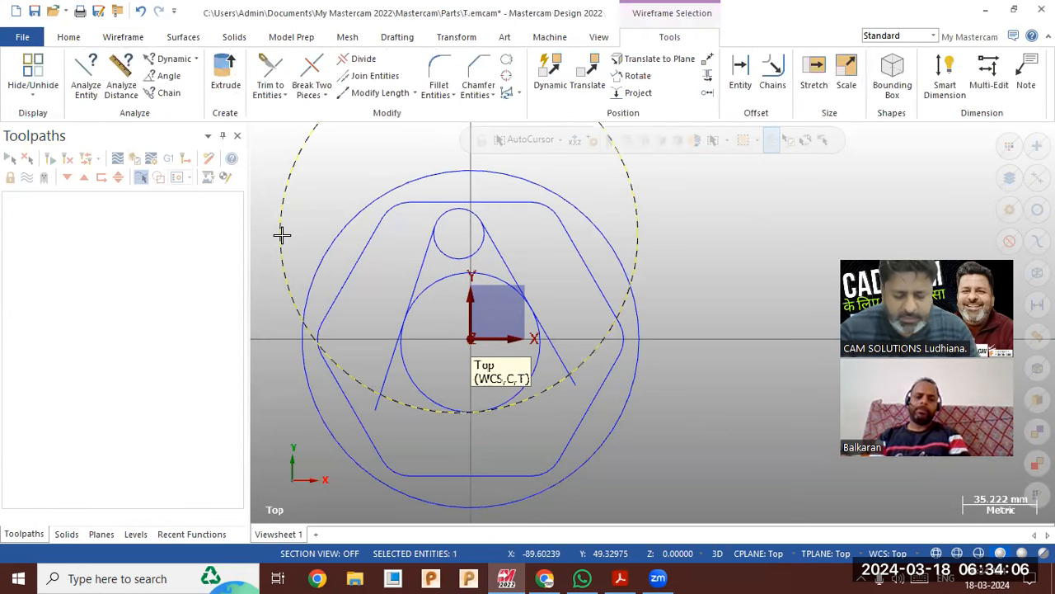
{"action": "key", "text": "Delete"}
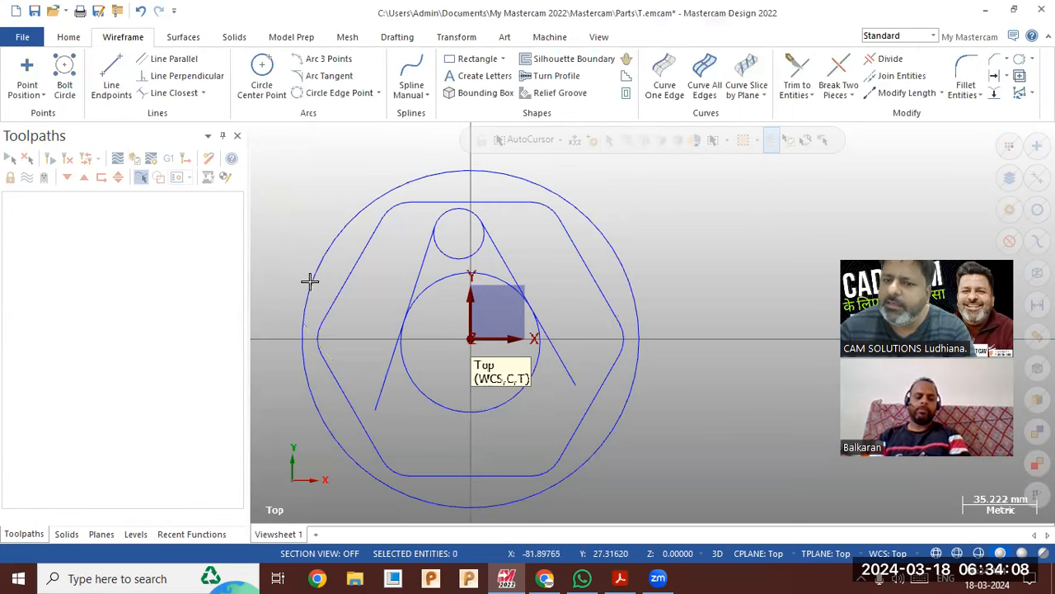
Trim the slanted lines' lower ends and the inner arcs of both tangent circles with Divide, leaving one closed cam-shaped outline.
{"action": "left_click", "coordinate": [890, 60]}
{"action": "left_click", "coordinate": [559, 346]}
{"action": "left_click", "coordinate": [382, 407]}
{"action": "left_click", "coordinate": [459, 284]}
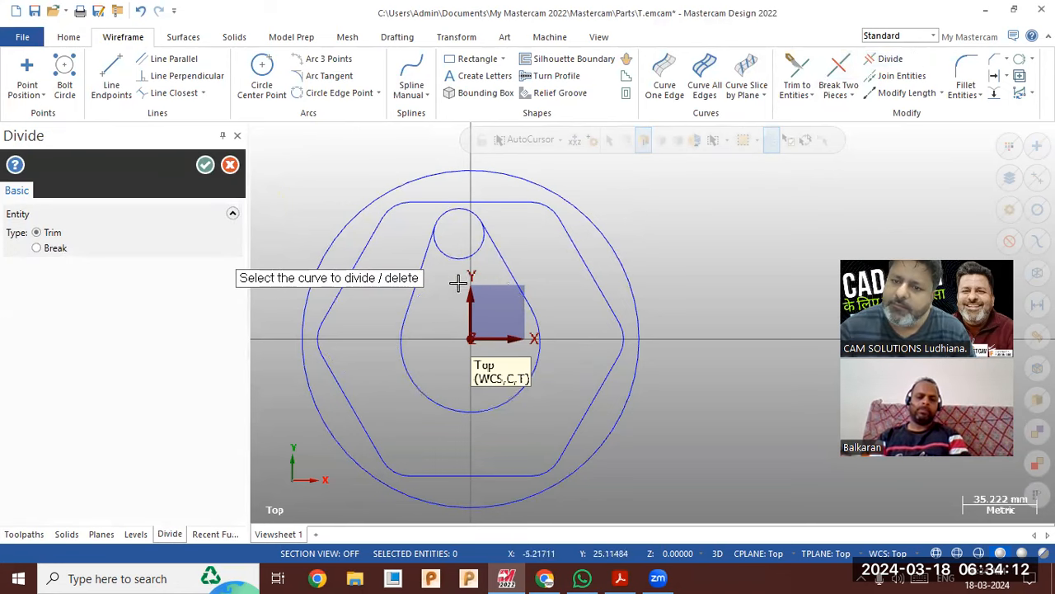
{"action": "left_click", "coordinate": [466, 256]}
{"action": "scroll", "coordinate": [499, 238], "scroll_direction": "up", "scroll_amount": 2}
{"action": "scroll", "coordinate": [464, 228], "scroll_direction": "up", "scroll_amount": 2}
{"action": "scroll", "coordinate": [434, 208], "scroll_direction": "up", "scroll_amount": 2}
{"action": "scroll", "coordinate": [434, 208], "scroll_direction": "up", "scroll_amount": 3}
{"action": "left_click", "coordinate": [493, 236]}
{"action": "scroll", "coordinate": [603, 213], "scroll_direction": "down", "scroll_amount": 5}
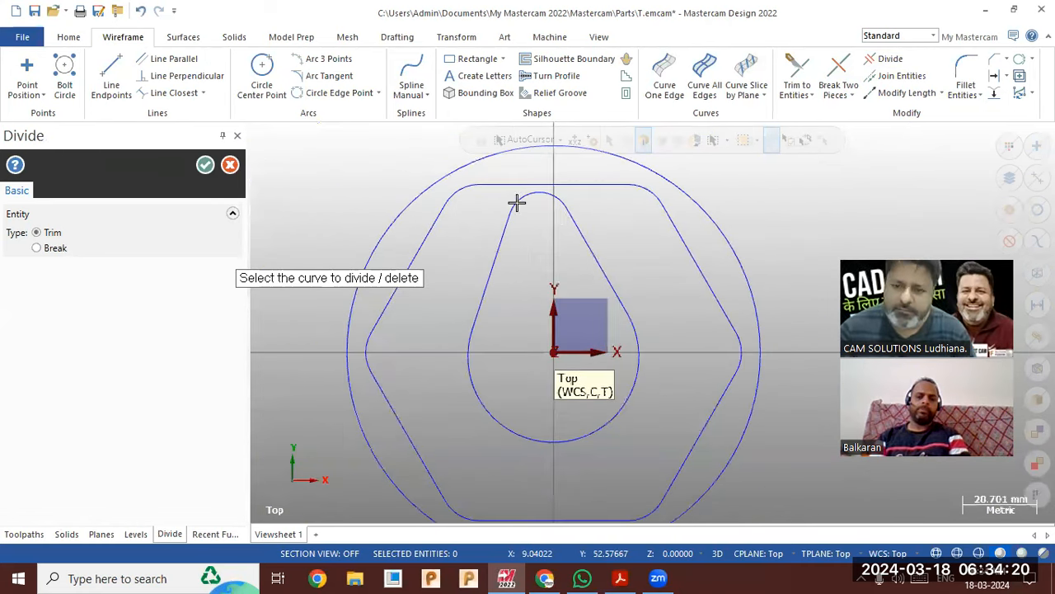
{"action": "scroll", "coordinate": [495, 193], "scroll_direction": "down", "scroll_amount": 2}
{"action": "left_click", "coordinate": [205, 165]}
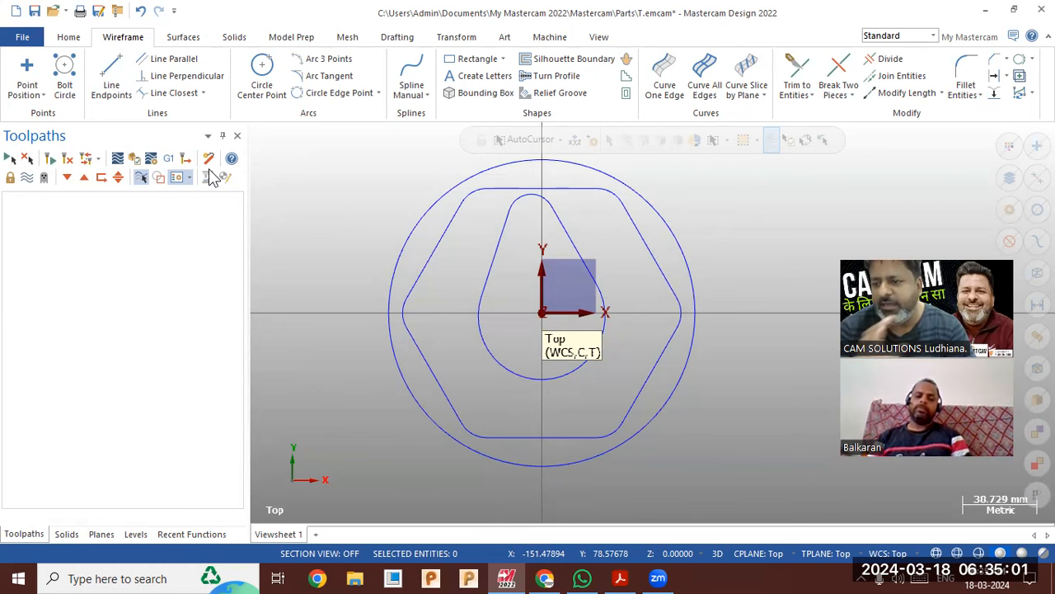
Switch the view to isometric and frame the complete wireframe.
{"action": "right_click", "coordinate": [347, 216]}
{"action": "key", "text": "alt+7"}
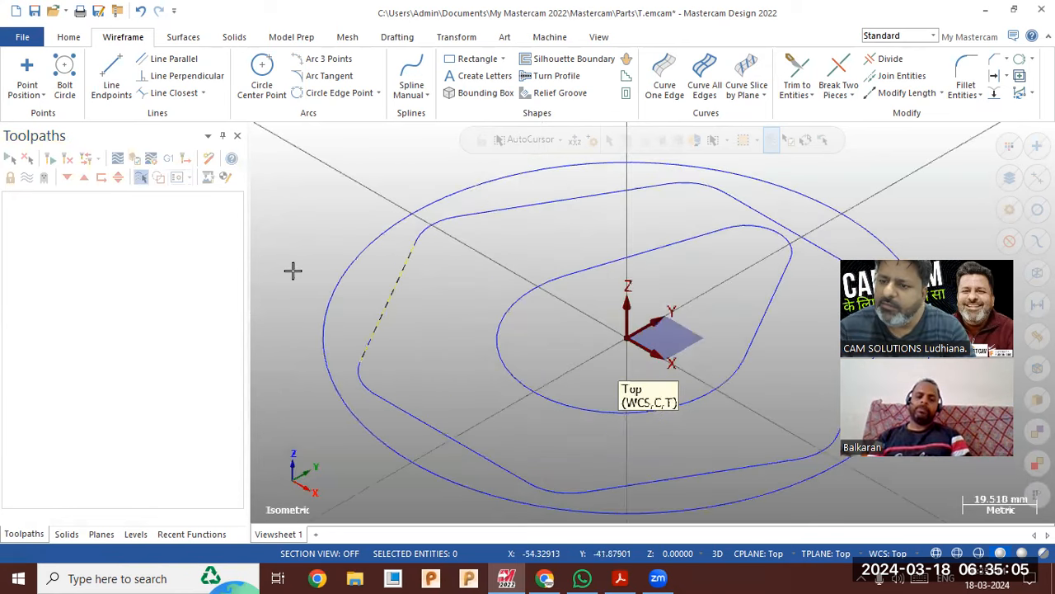
{"action": "scroll", "coordinate": [483, 245], "scroll_direction": "up", "scroll_amount": 1}
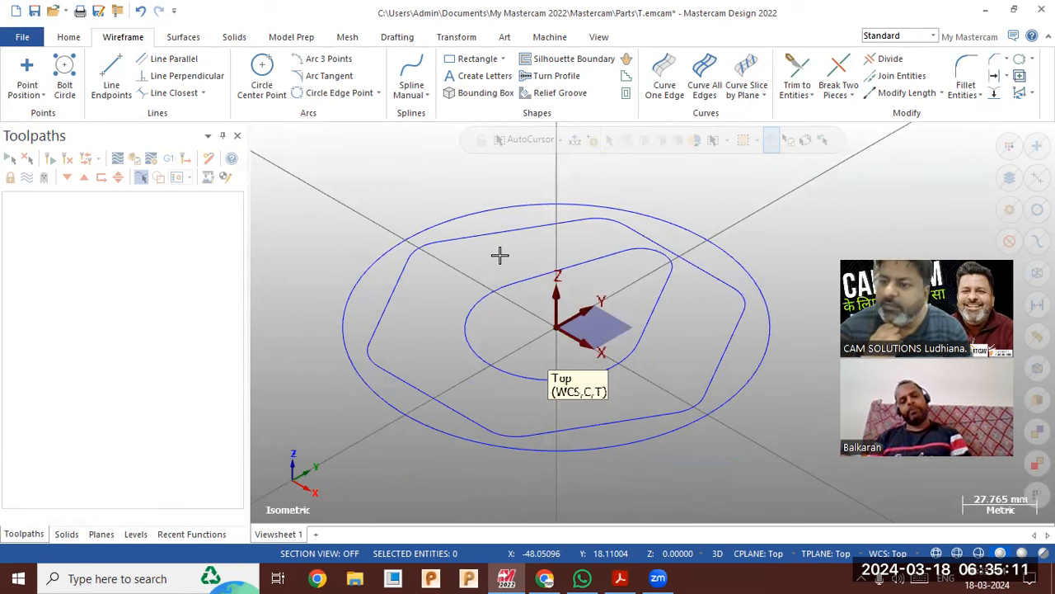
{"action": "scroll", "coordinate": [577, 342], "scroll_direction": "down", "scroll_amount": 1}
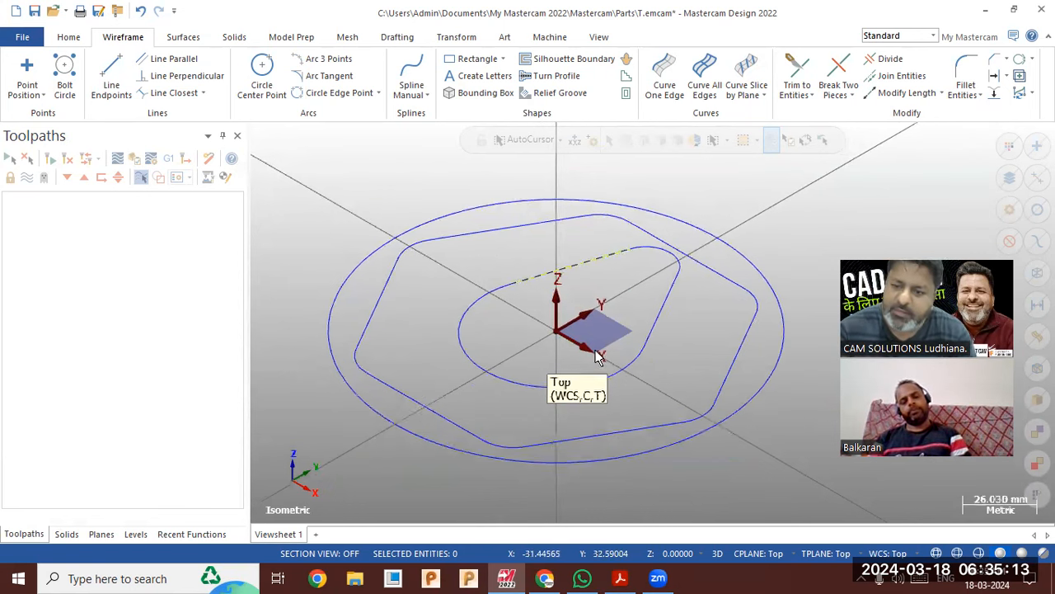
{"action": "scroll", "coordinate": [701, 404], "scroll_direction": "up", "scroll_amount": 2}
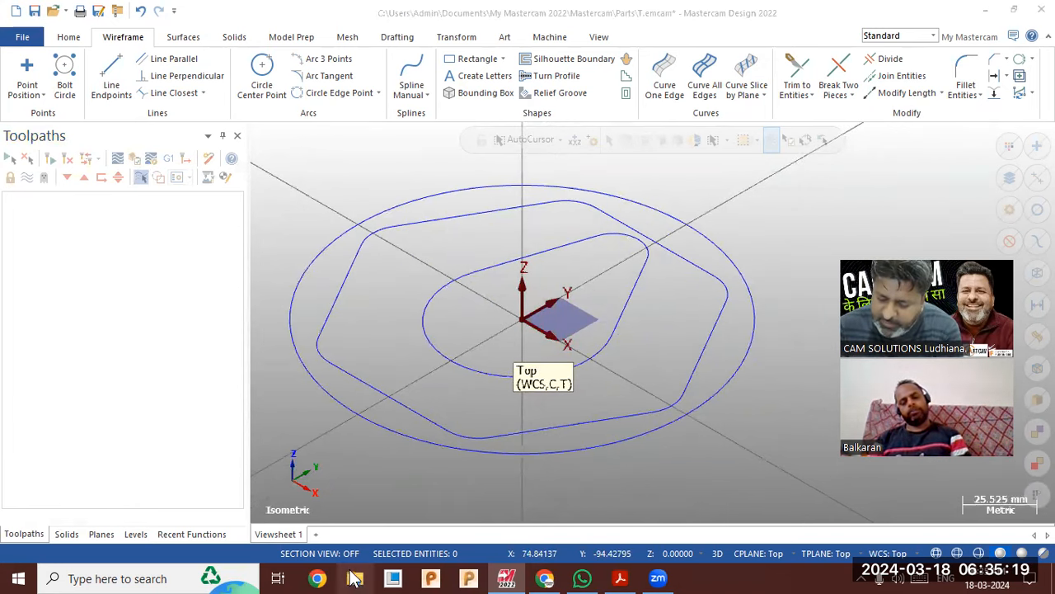
{"action": "left_click", "coordinate": [369, 579]}
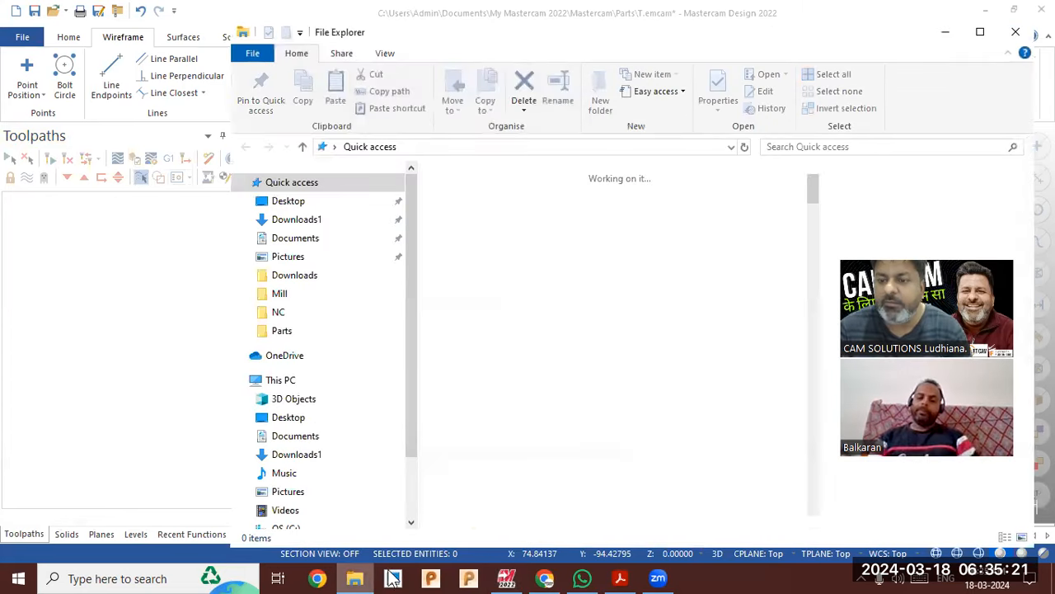
{"action": "left_click", "coordinate": [1016, 32]}
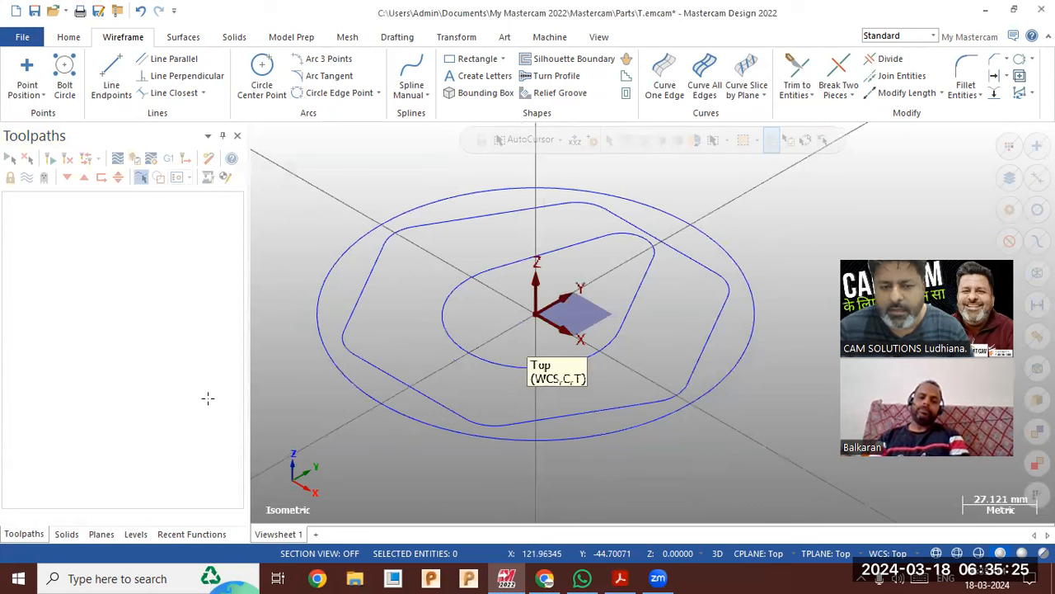
Extrude the outer circle downward by 20 mm as a new solid body, matching the plate thickness in the reference drawing.
{"action": "key", "text": "alt+Tab"}
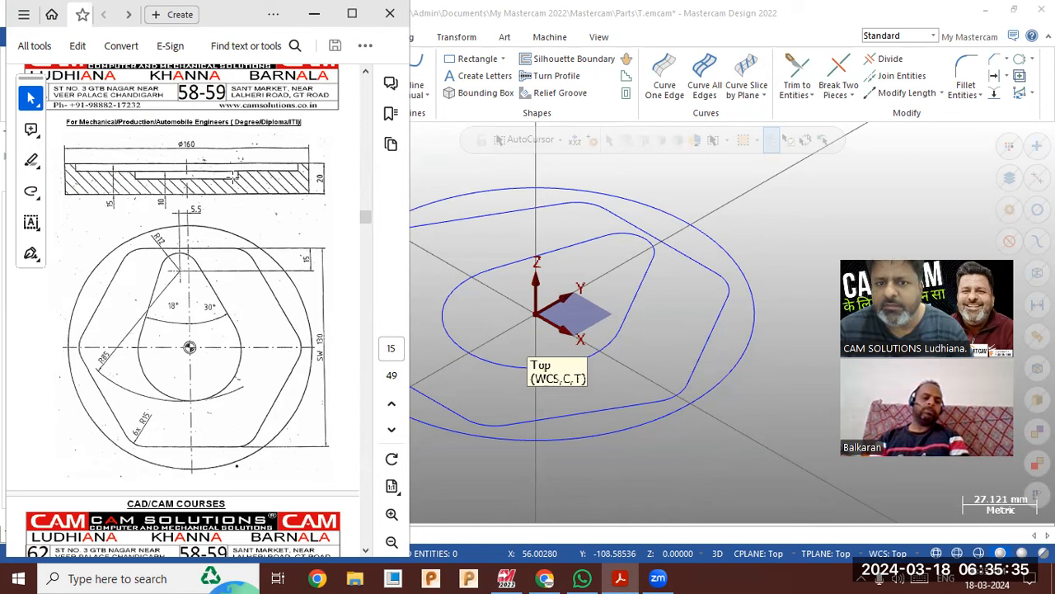
{"action": "left_click", "coordinate": [314, 14]}
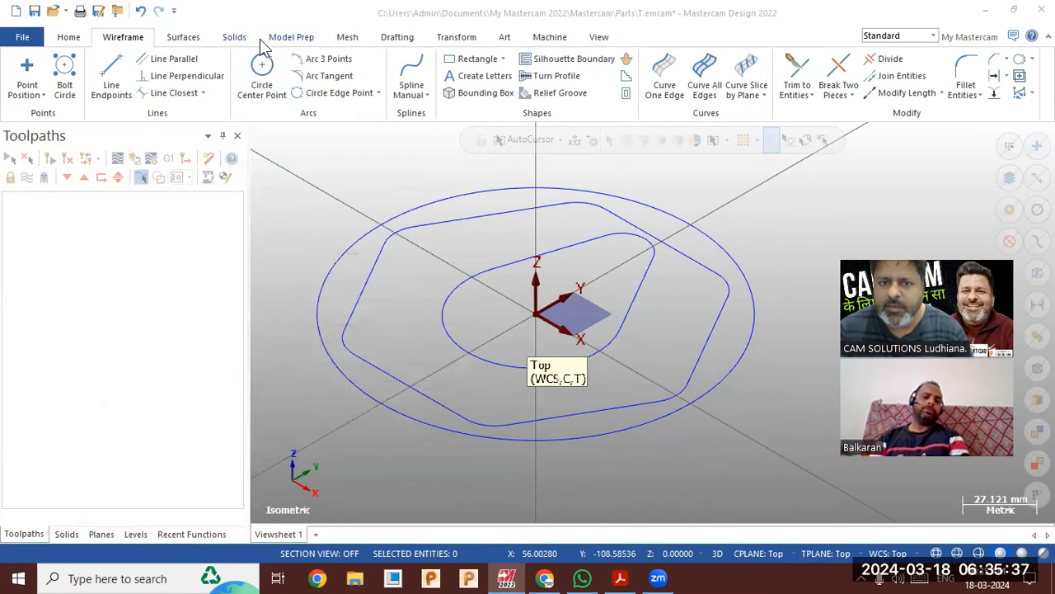
{"action": "left_click", "coordinate": [230, 39]}
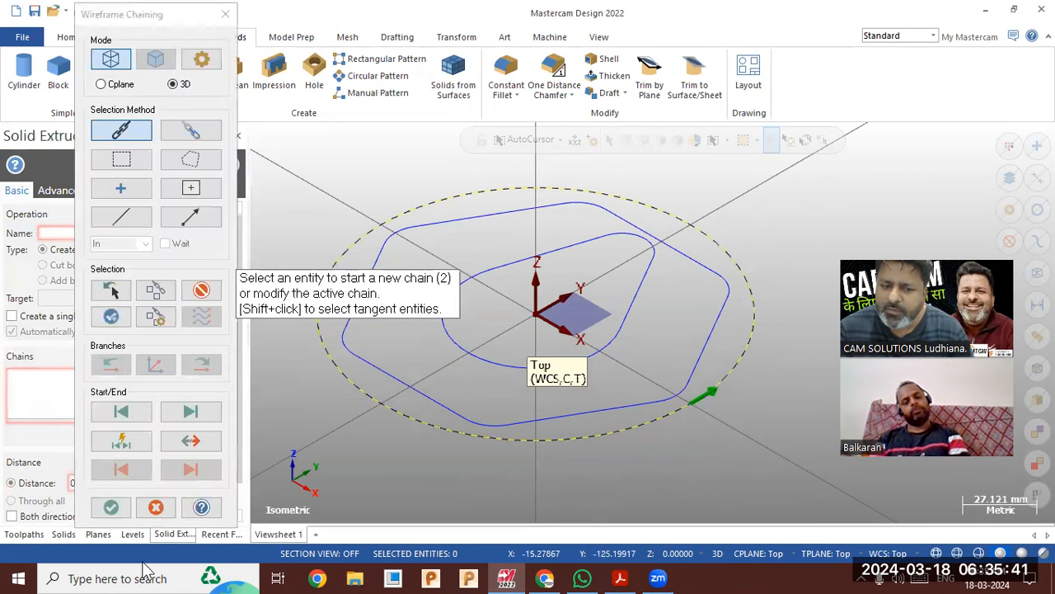
{"action": "left_click", "coordinate": [120, 512]}
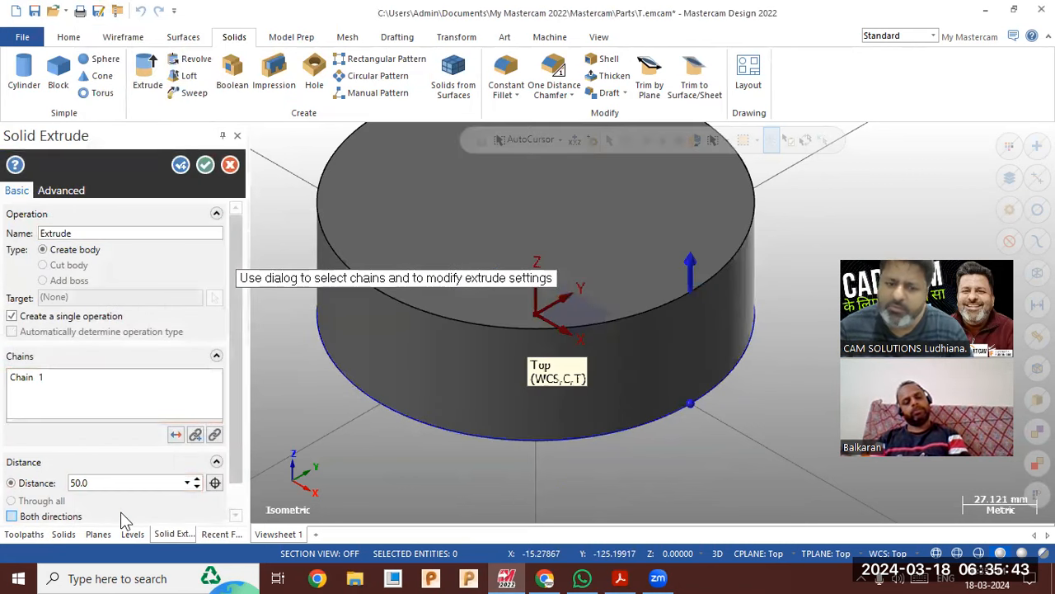
{"action": "left_click", "coordinate": [177, 436]}
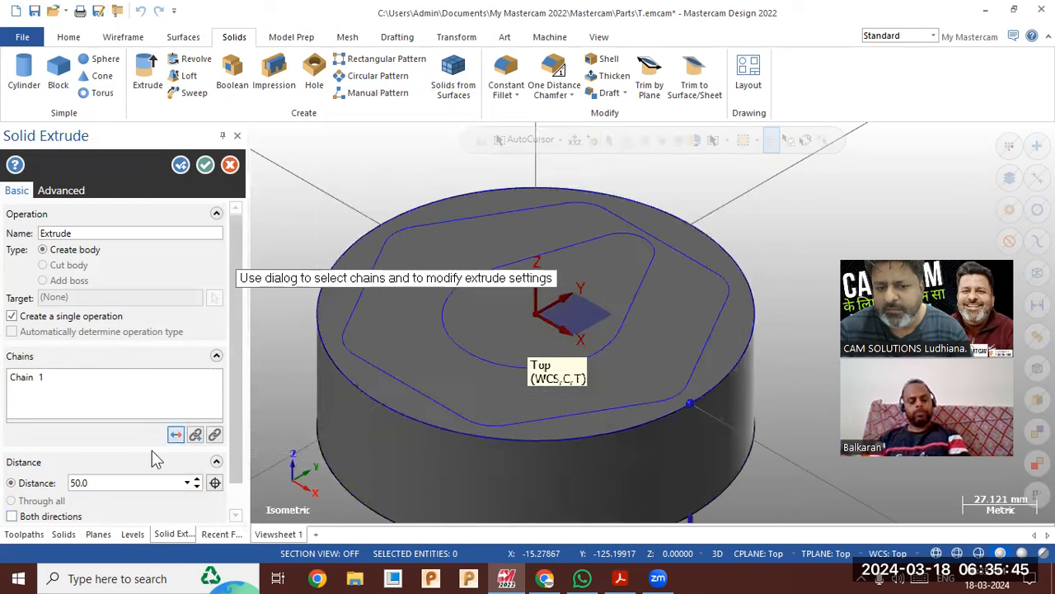
{"action": "left_click", "coordinate": [120, 482]}
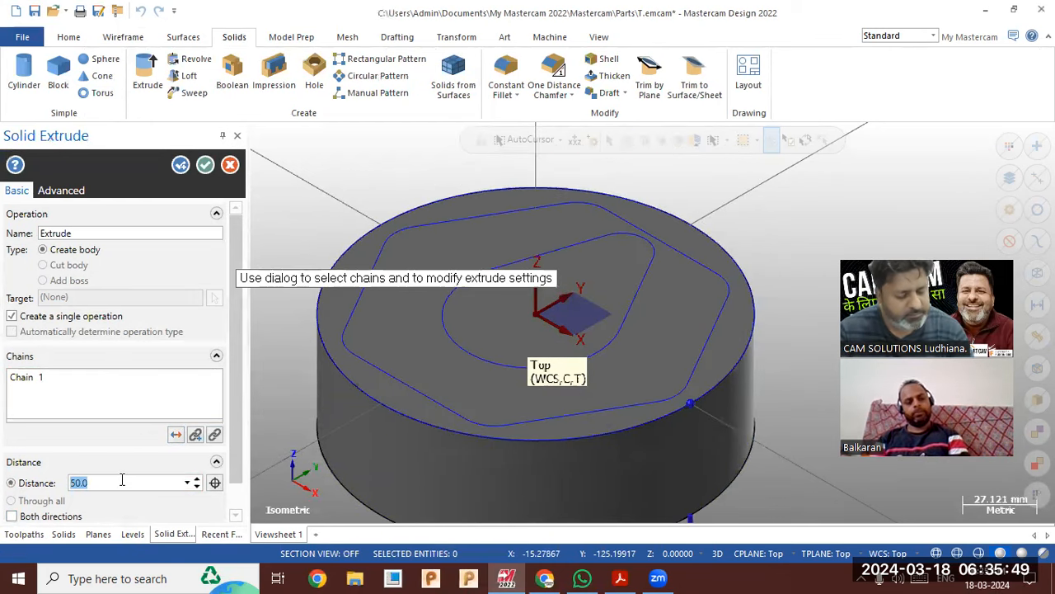
{"action": "type", "text": "20"}
{"action": "key", "text": "Return"}
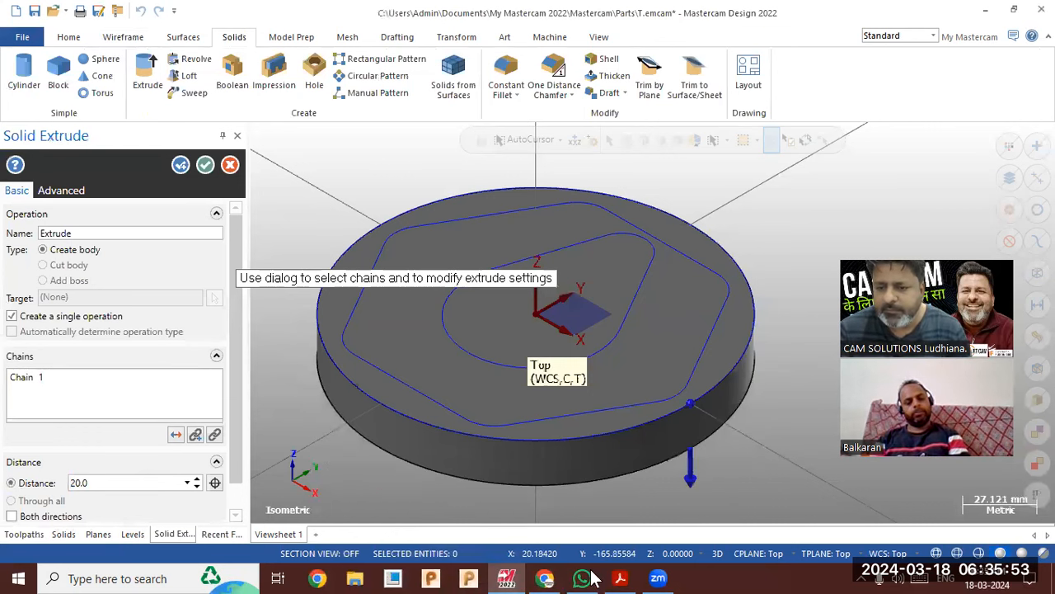
{"action": "left_click", "coordinate": [619, 578]}
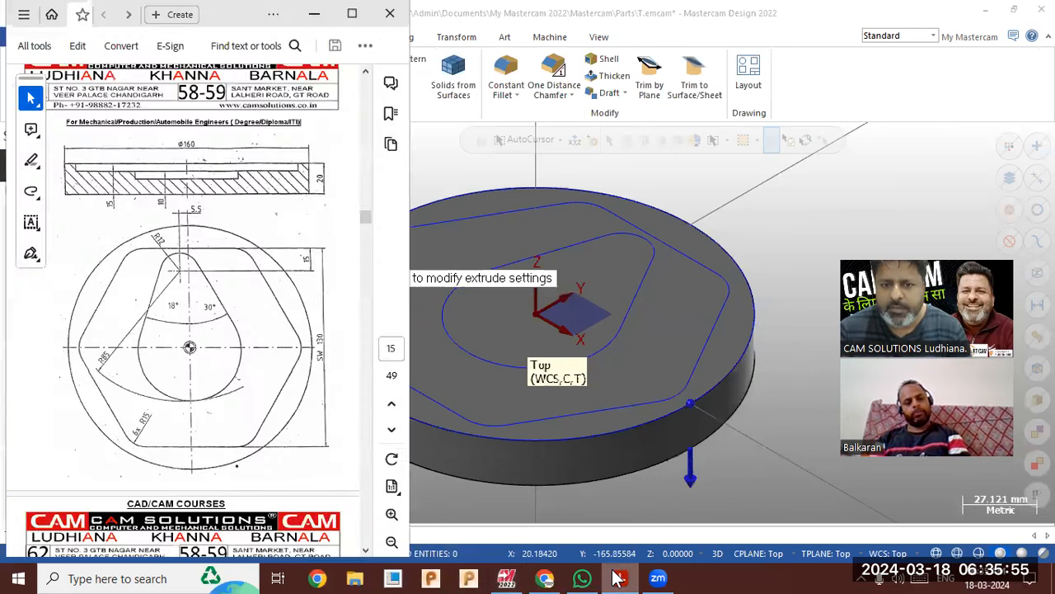
{"action": "left_click", "coordinate": [619, 578]}
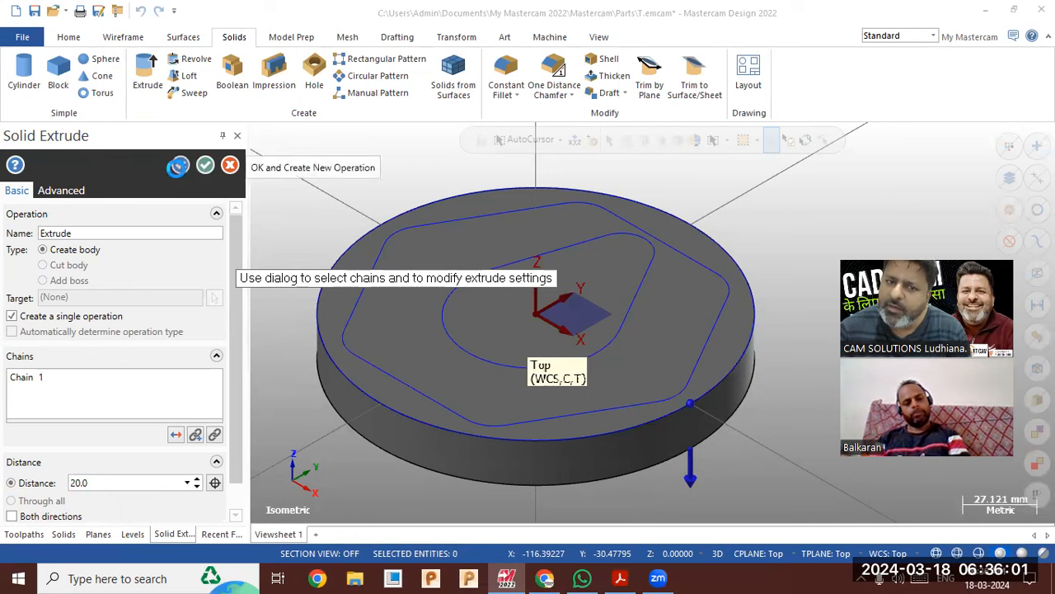
{"action": "left_click", "coordinate": [177, 166]}
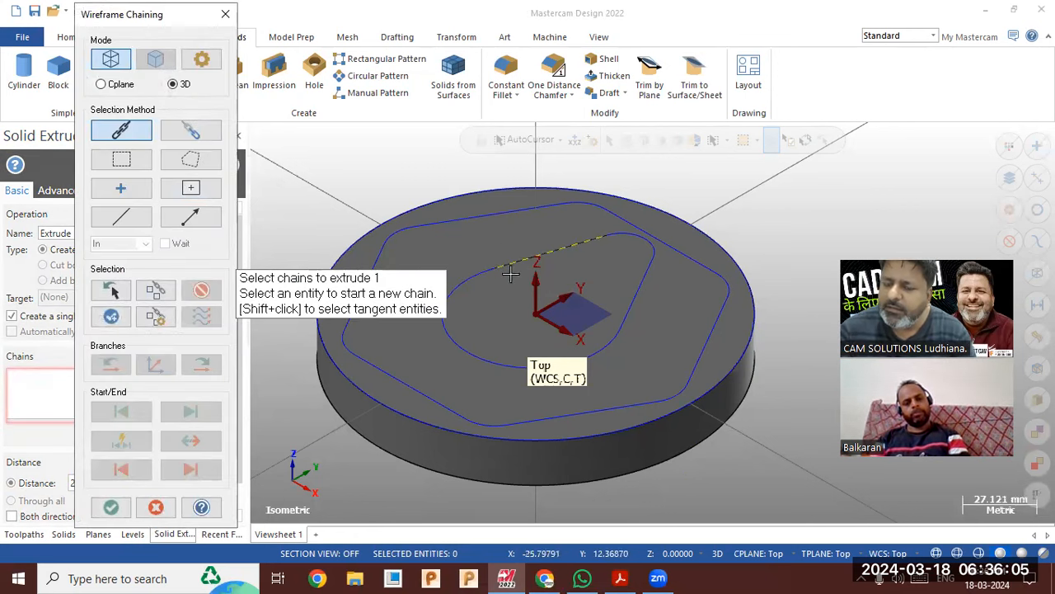
Cut the filleted hexagon chain 5 mm deep into the plate's upper face with a Solid Extrude cut.
{"action": "left_click", "coordinate": [499, 216]}
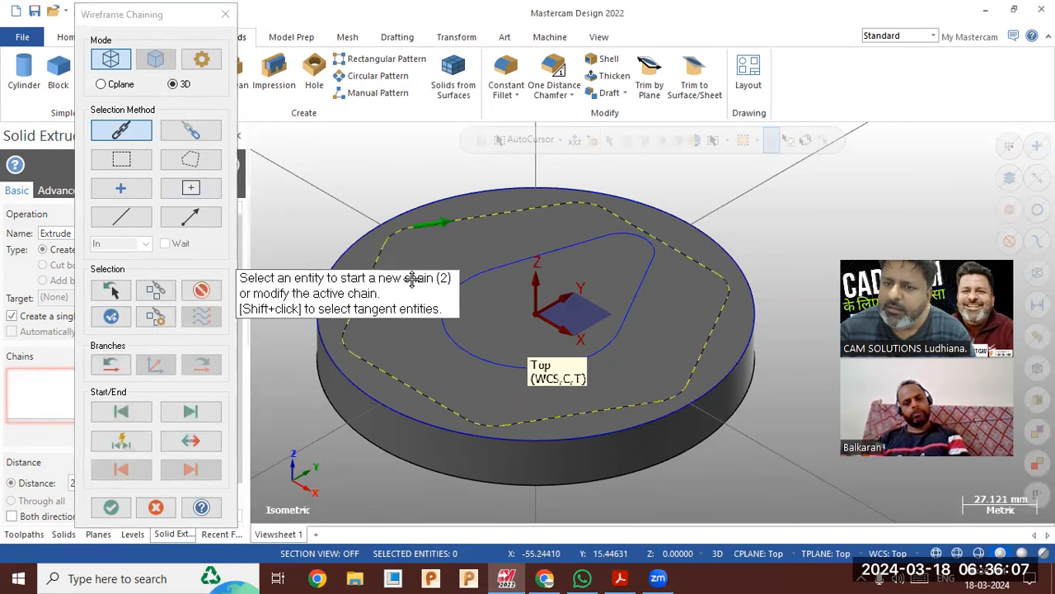
{"action": "left_click", "coordinate": [122, 505]}
{"action": "left_click", "coordinate": [48, 266]}
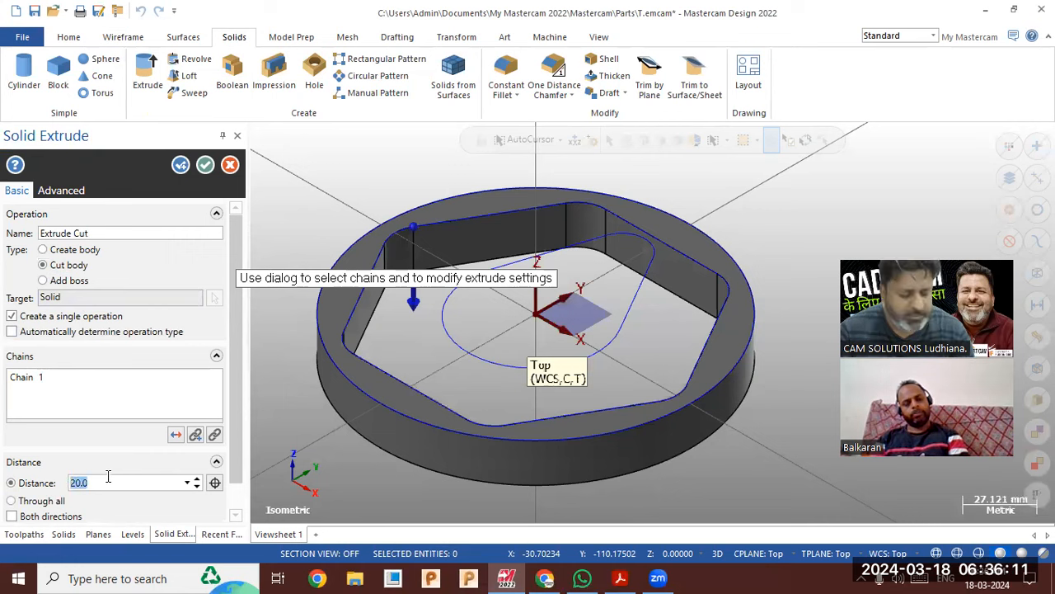
{"action": "type", "text": "5"}
{"action": "key", "text": "Return"}
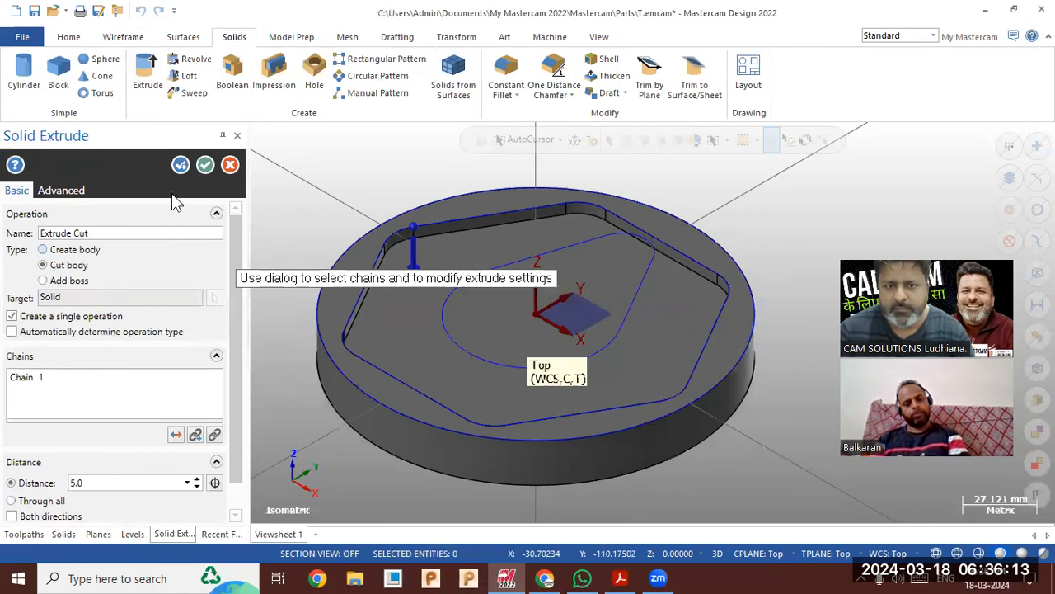
{"action": "left_click", "coordinate": [203, 162]}
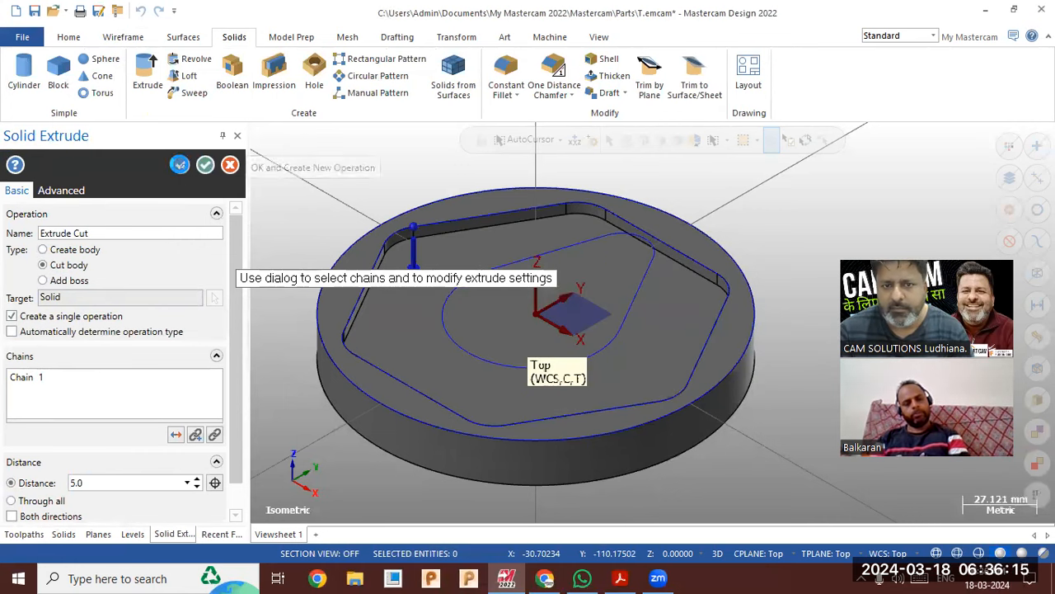
Cut the inner cam-shaped profile into the plate with an extrude distance of 10 mm.
{"action": "left_click", "coordinate": [511, 262]}
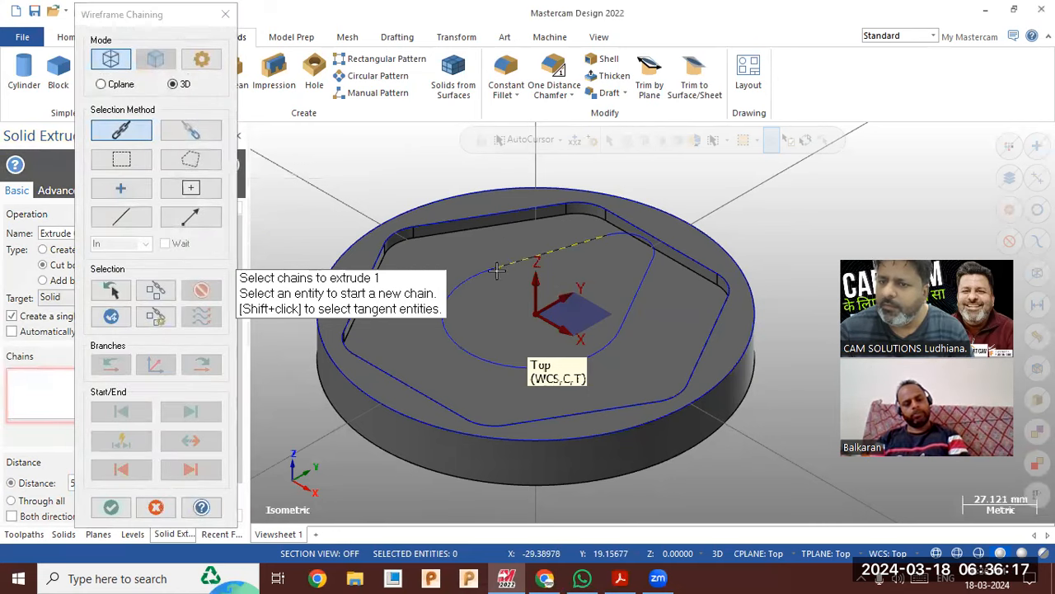
{"action": "left_click", "coordinate": [111, 507]}
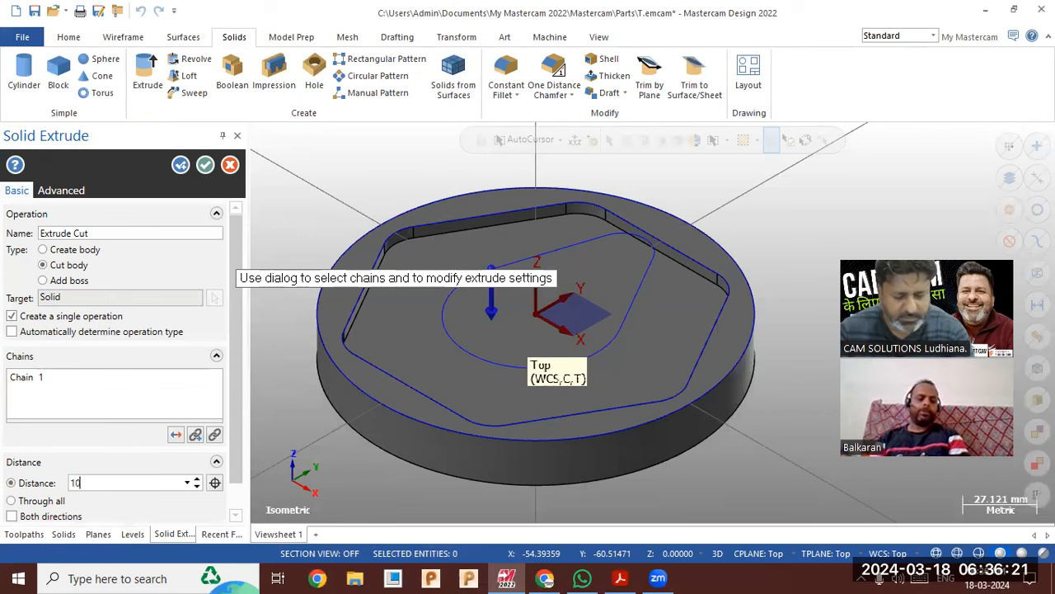
{"action": "key", "text": "Return"}
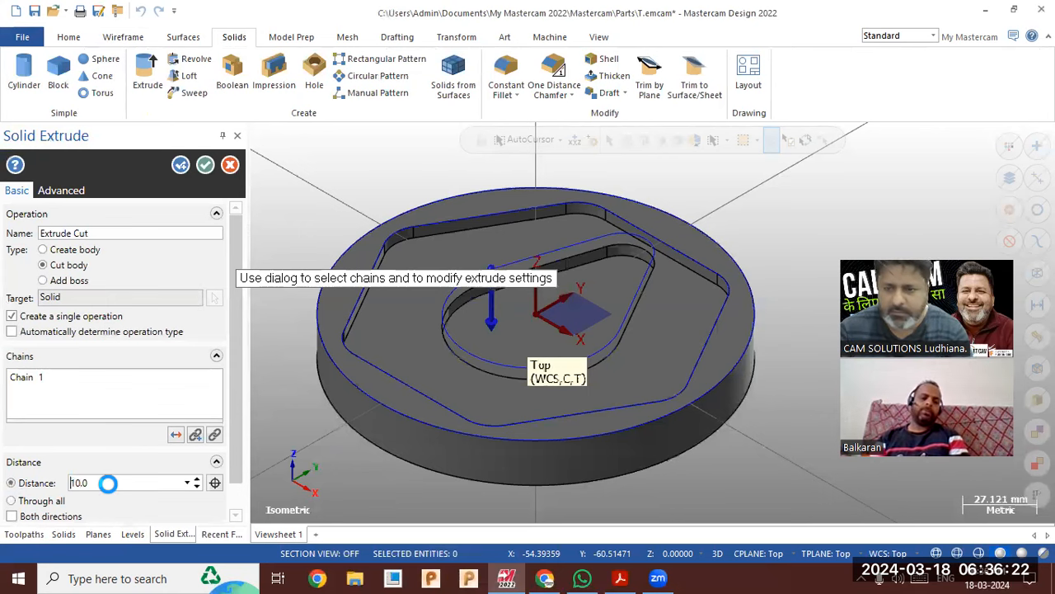
{"action": "left_click", "coordinate": [206, 165]}
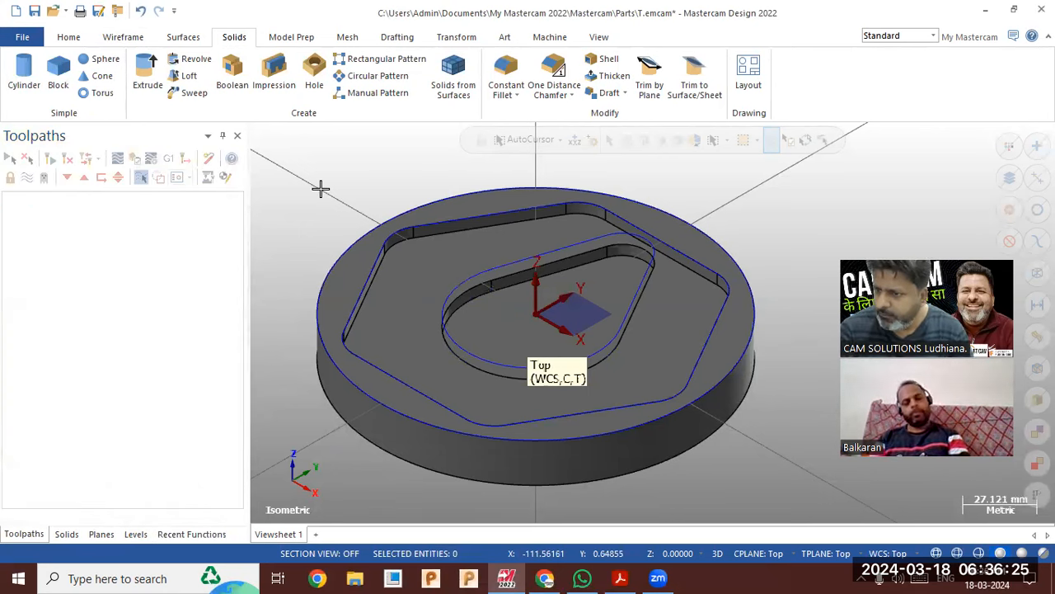
Select the whole plate solid and blank it, keeping the wireframe geometry displayed.
{"action": "middle_click_drag", "start_coordinate": [383, 222], "coordinate": [395, 241]}
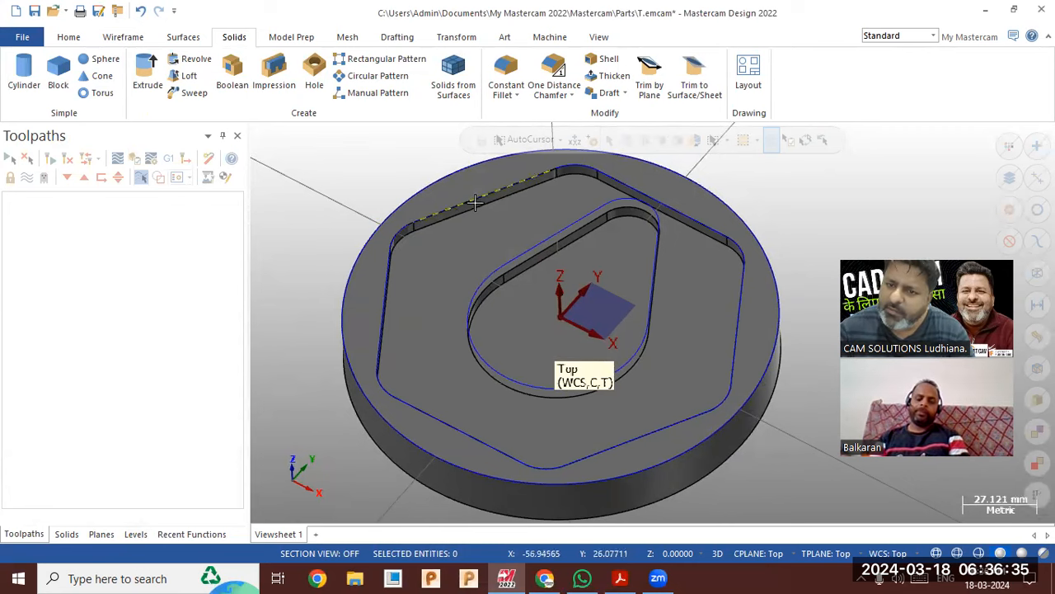
{"action": "left_click", "coordinate": [123, 37]}
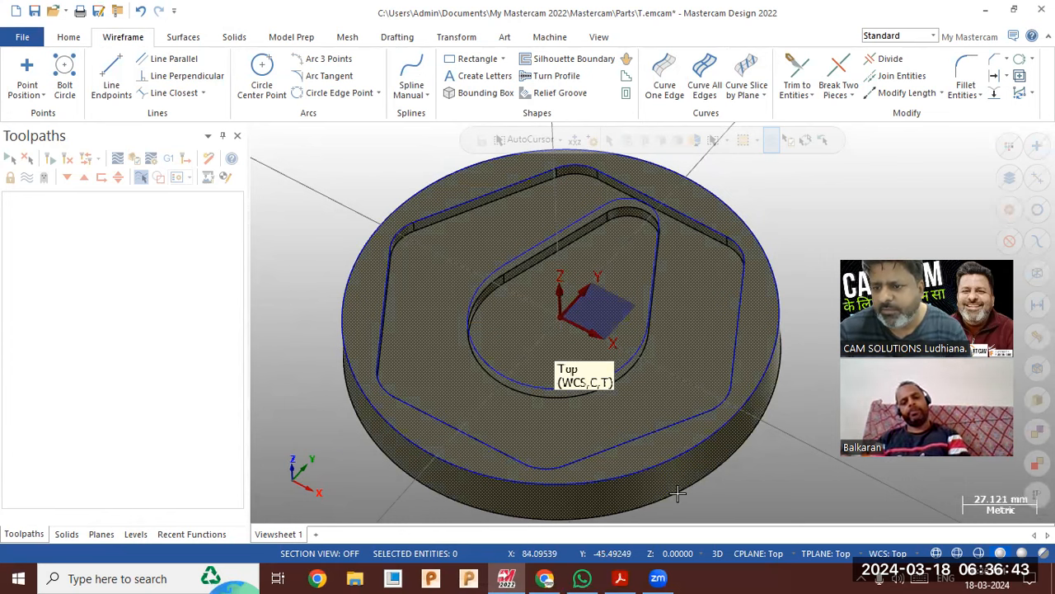
{"action": "left_click", "coordinate": [715, 459]}
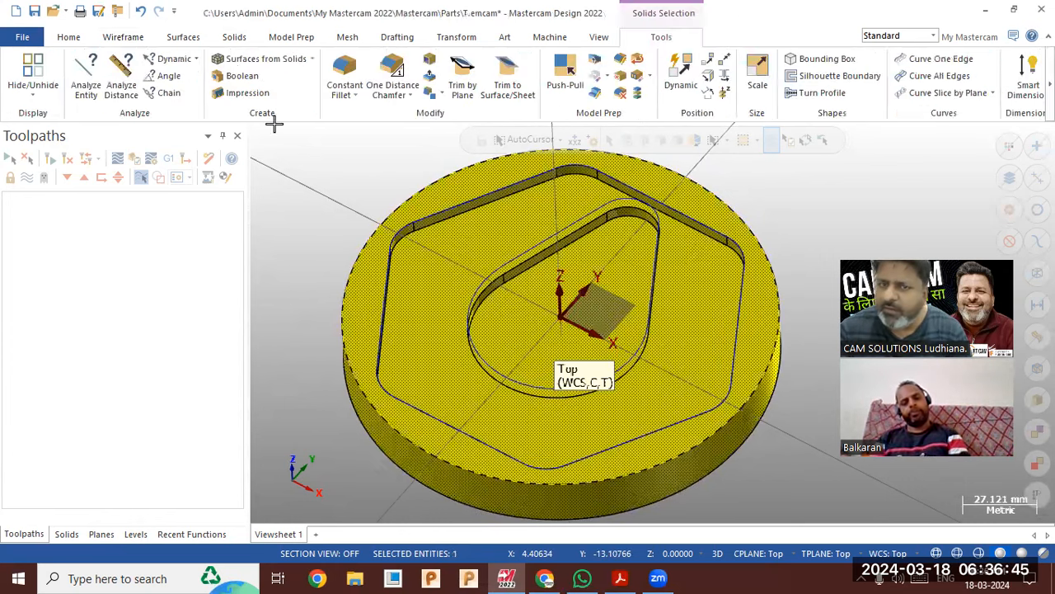
{"action": "left_click", "coordinate": [69, 37]}
{"action": "left_click", "coordinate": [603, 93]}
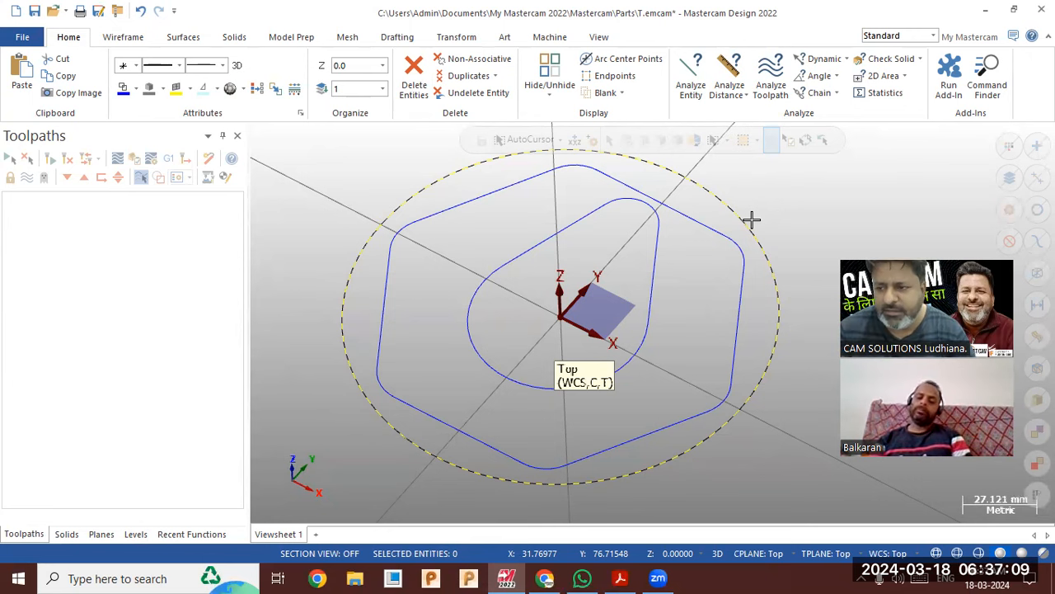
Return the view to isometric with all three wireframe outlines in frame.
{"action": "scroll", "coordinate": [375, 185], "scroll_direction": "down", "scroll_amount": 2}
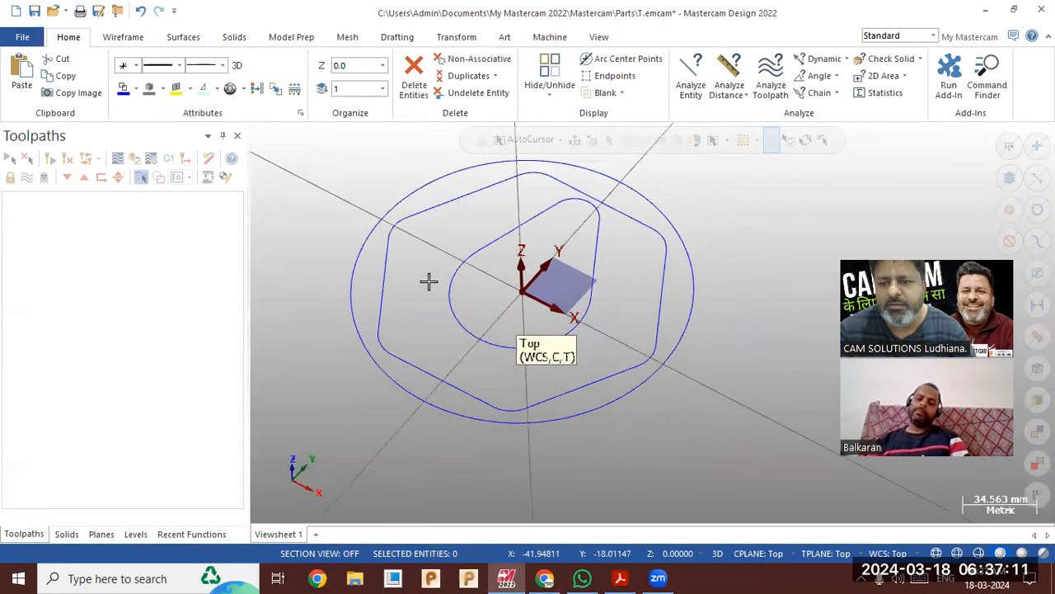
{"action": "scroll", "coordinate": [429, 281], "scroll_direction": "down", "scroll_amount": 2}
{"action": "scroll", "coordinate": [745, 235], "scroll_direction": "up", "scroll_amount": 2}
{"action": "right_click", "coordinate": [694, 234]}
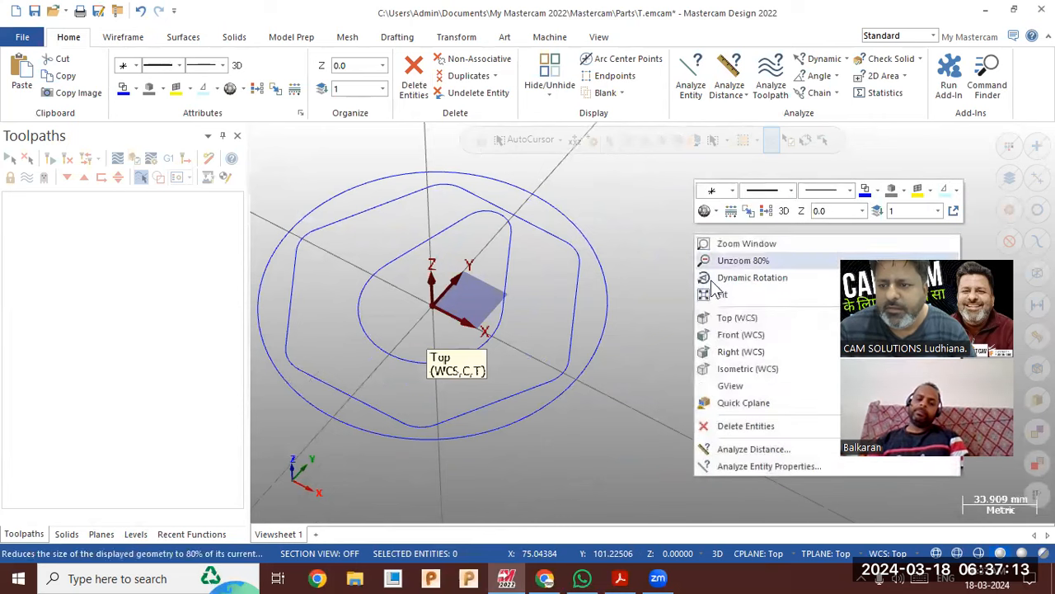
{"action": "left_click", "coordinate": [736, 320]}
{"action": "right_click", "coordinate": [372, 242]}
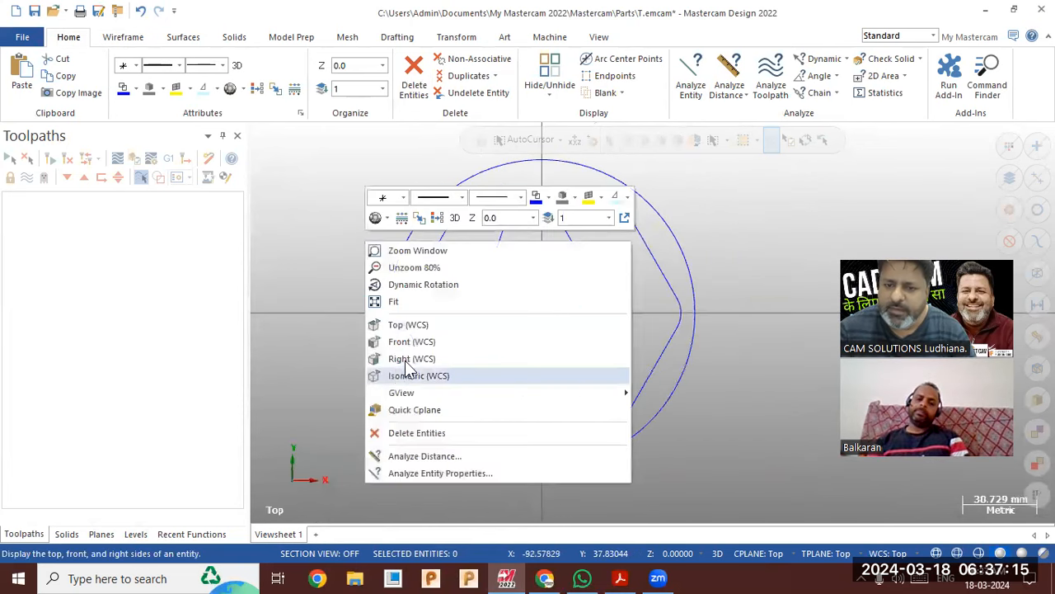
{"action": "left_click", "coordinate": [410, 376]}
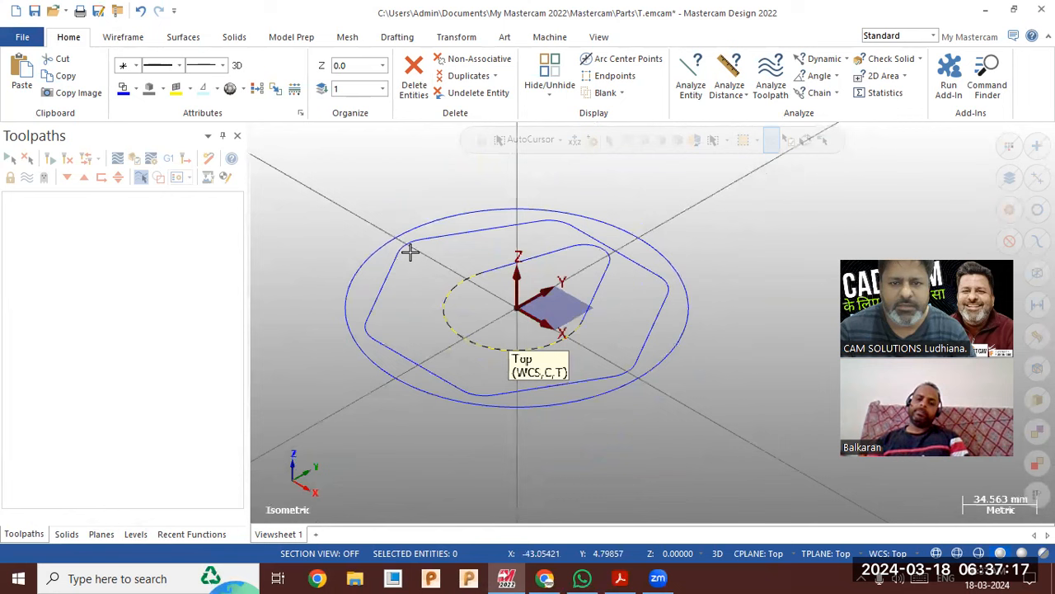
Add a milling machine group to the part using the default mill machine.
{"action": "left_click", "coordinate": [549, 37]}
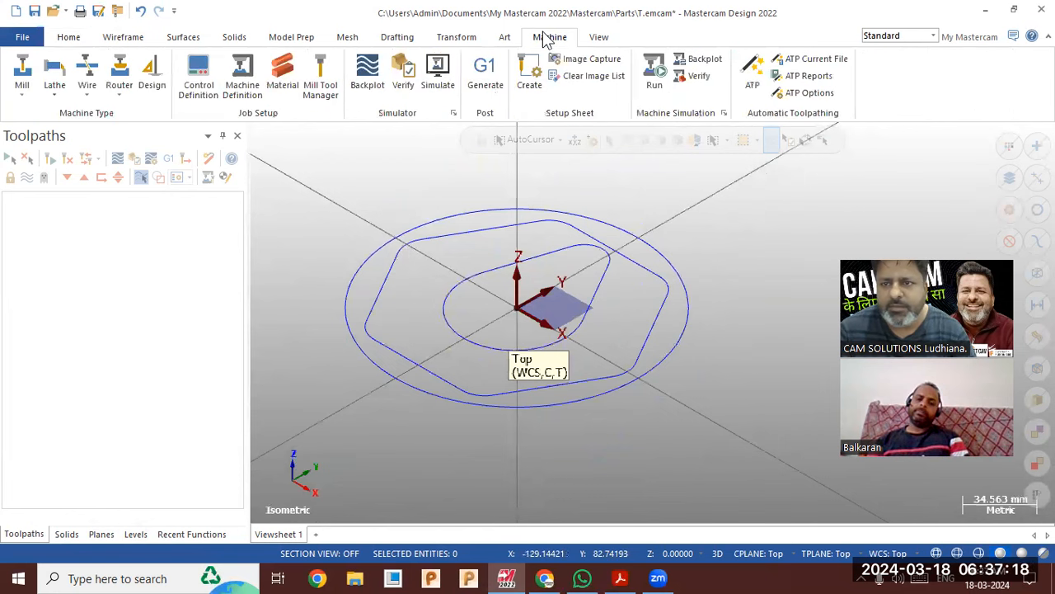
{"action": "left_click", "coordinate": [22, 82]}
{"action": "left_click", "coordinate": [37, 109]}
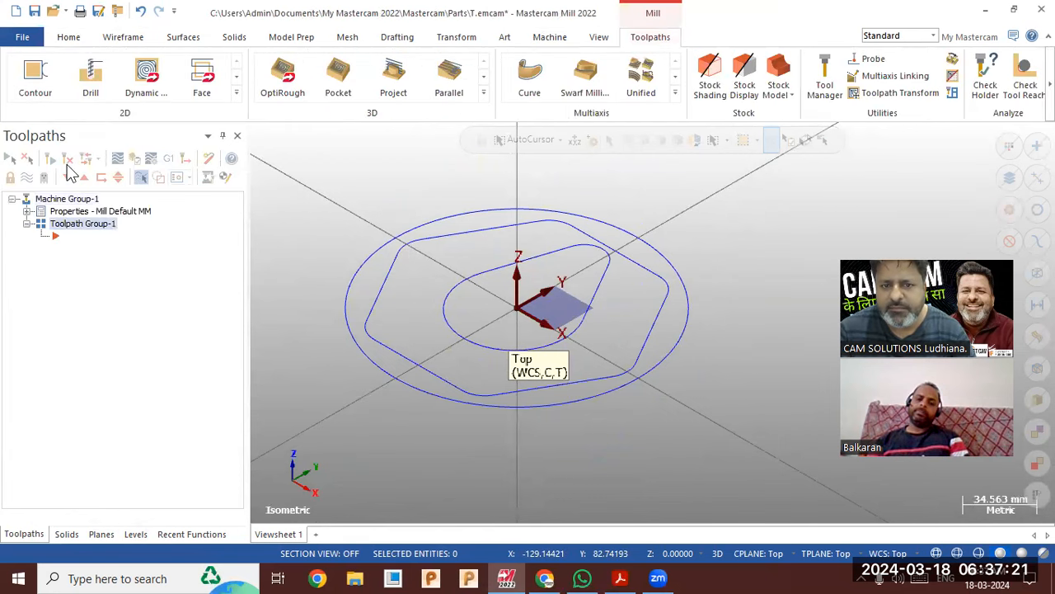
{"action": "left_click", "coordinate": [236, 98]}
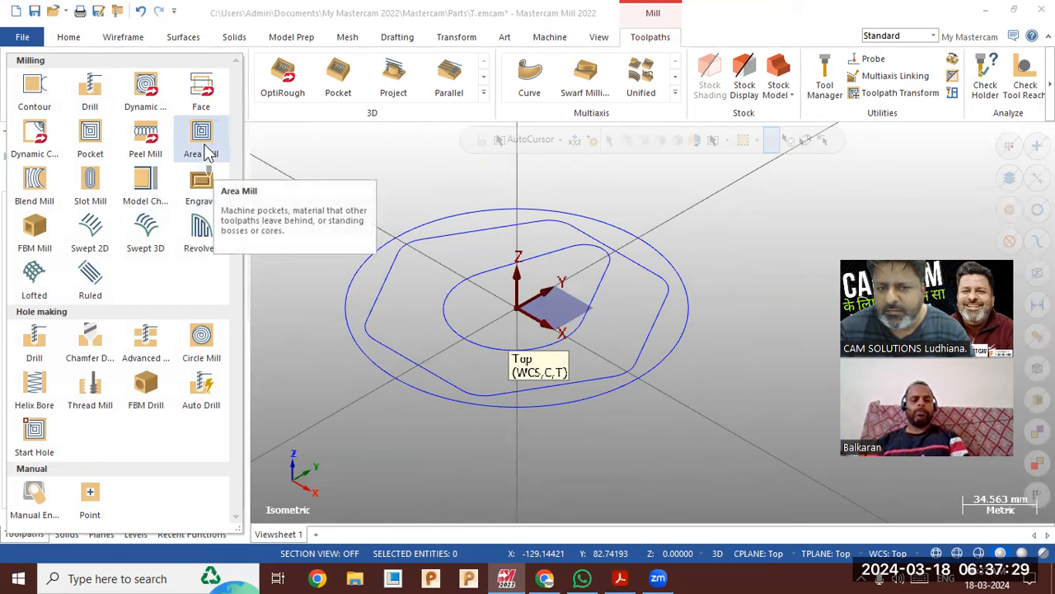
{"action": "left_click", "coordinate": [350, 161]}
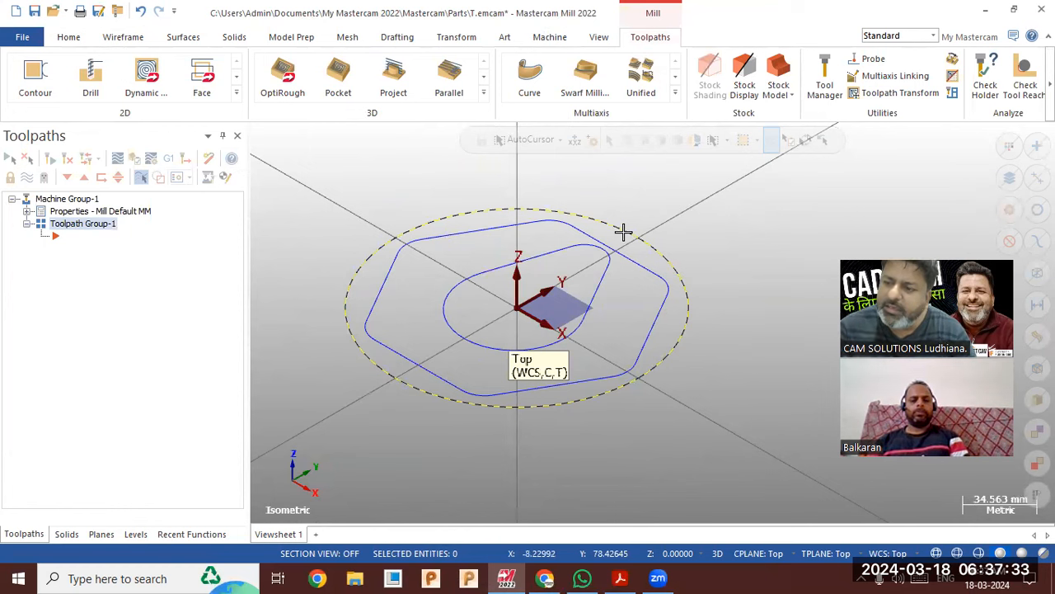
Define the stock as a cylinder along the Z axis, fitted to all entities at 160 mm diameter, with a height of 20 mm.
{"action": "left_click", "coordinate": [27, 212]}
{"action": "double_click", "coordinate": [74, 249]}
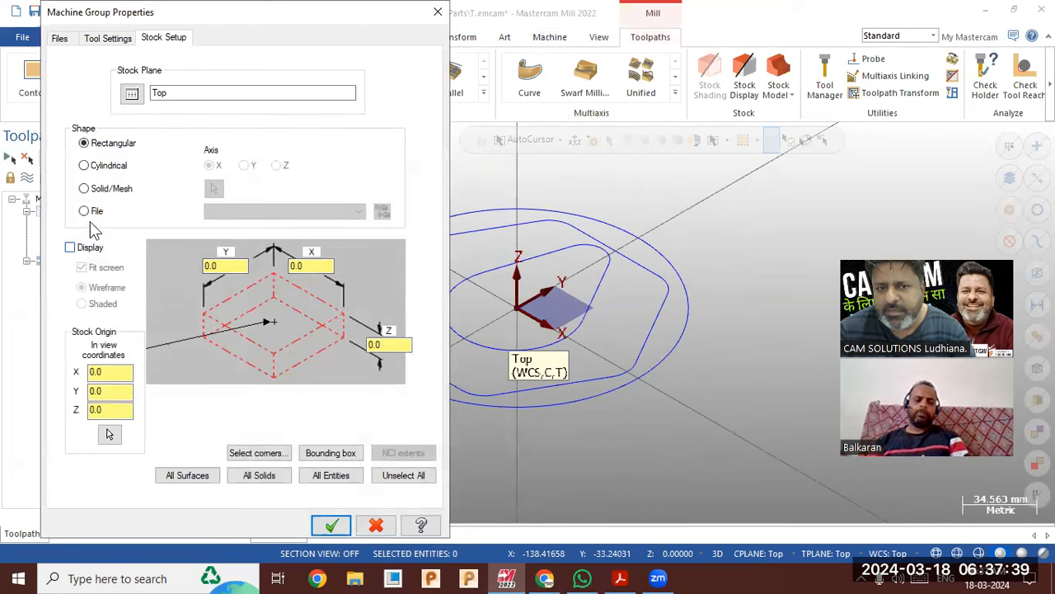
{"action": "left_click", "coordinate": [97, 168]}
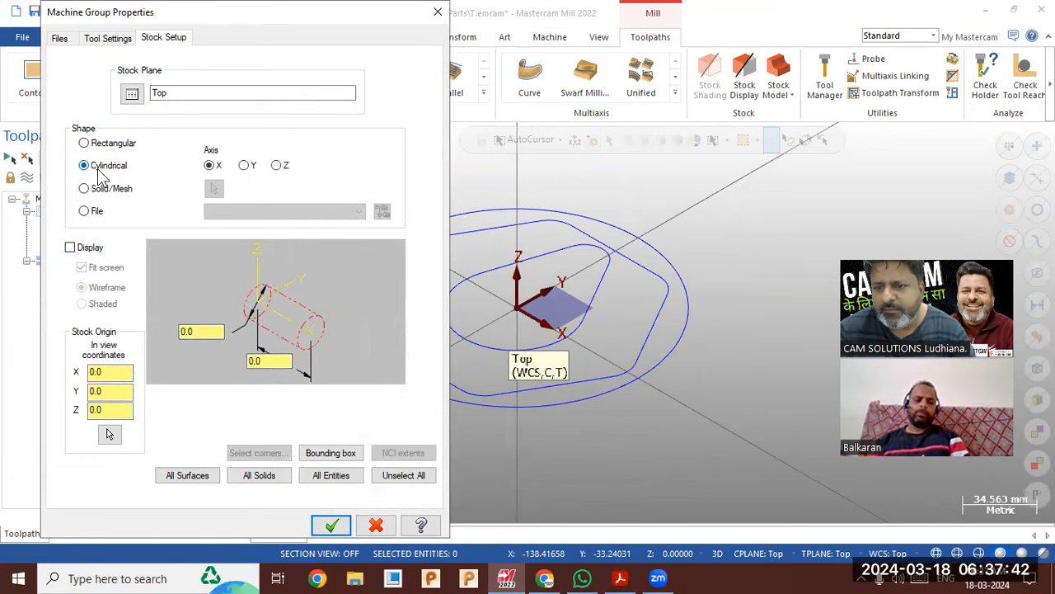
{"action": "left_click", "coordinate": [284, 167]}
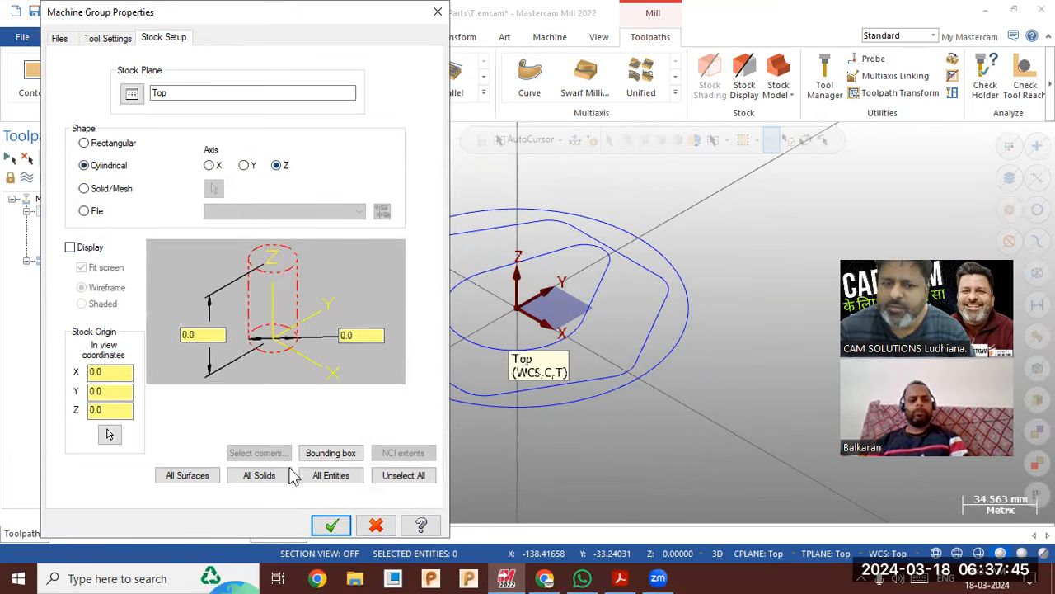
{"action": "left_click", "coordinate": [342, 477]}
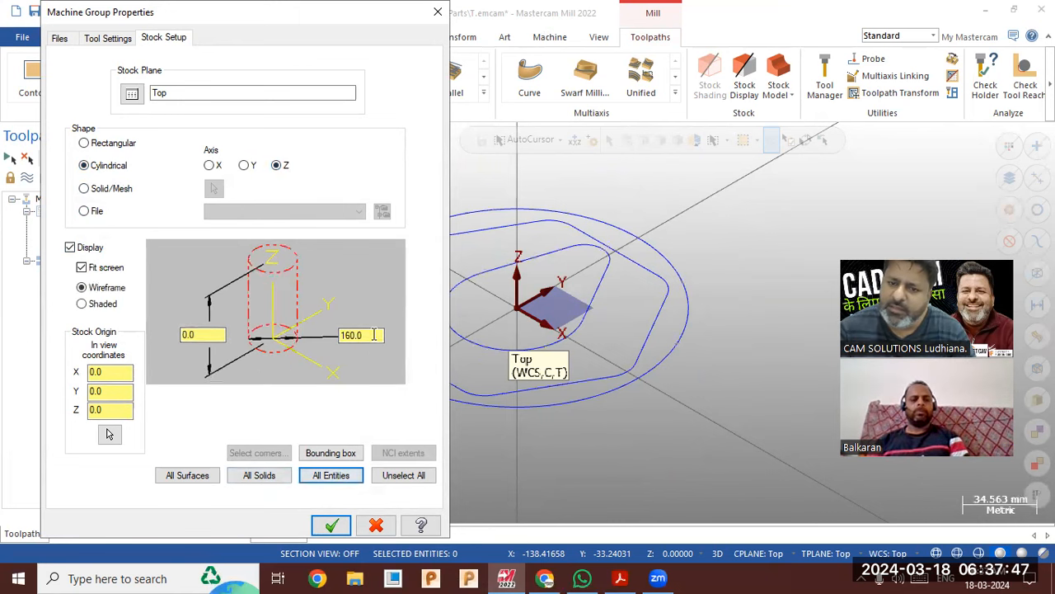
{"action": "left_click", "coordinate": [212, 338]}
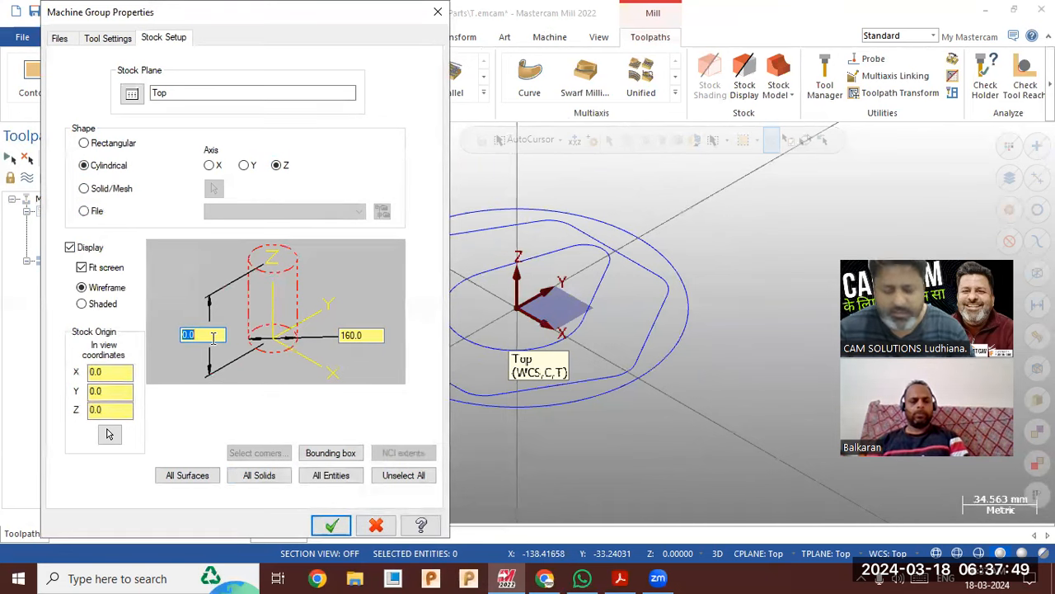
{"action": "type", "text": "20"}
{"action": "key", "text": "Tab"}
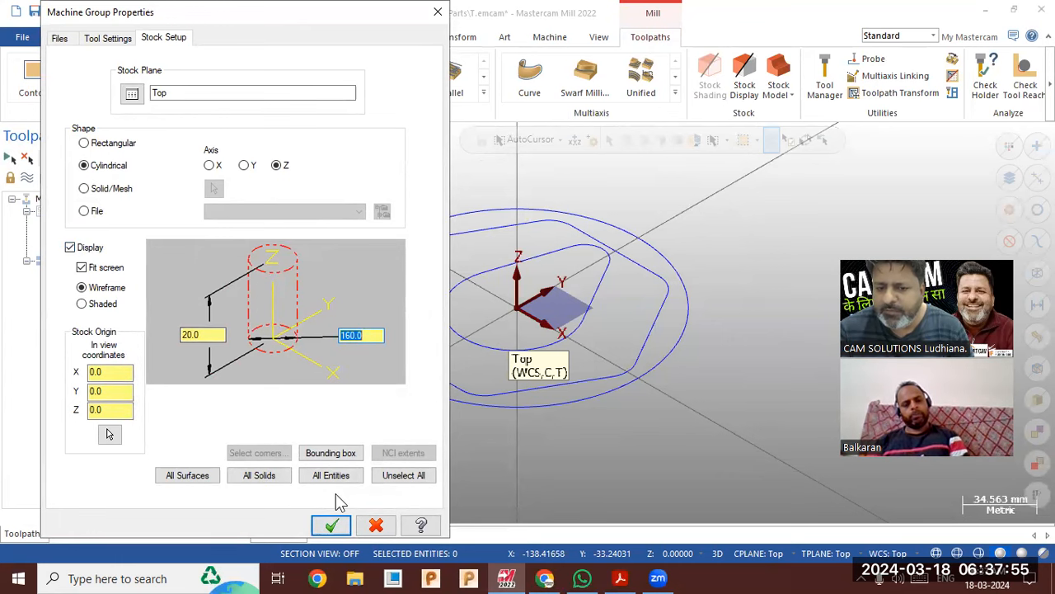
{"action": "key", "text": "Return"}
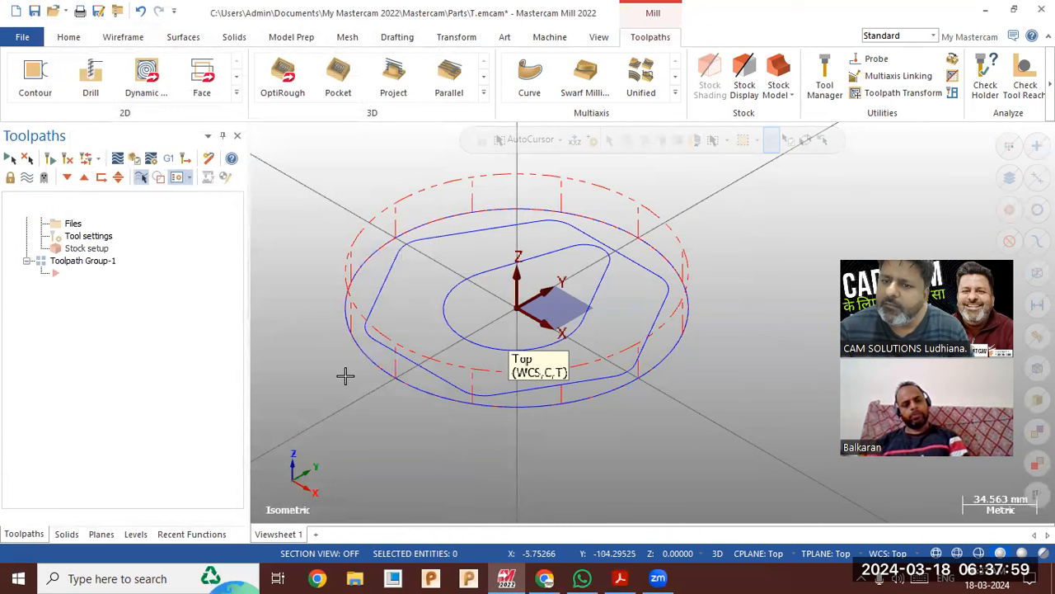
Check the stock from the front and isometric, and set the stock origin Z to -20 mm.
{"action": "key", "text": "alt+2"}
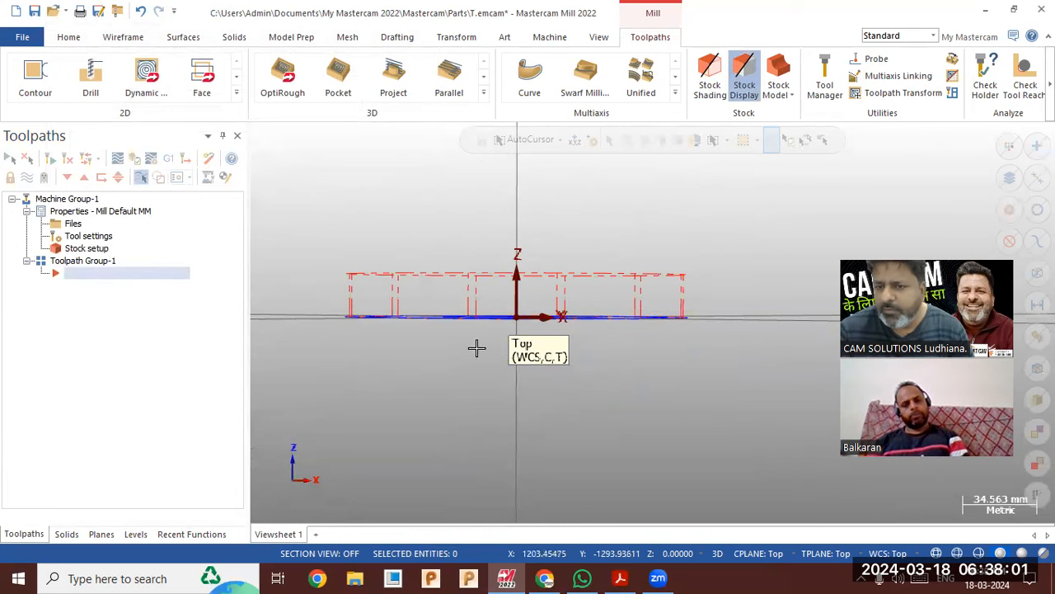
{"action": "key", "text": "alt+7"}
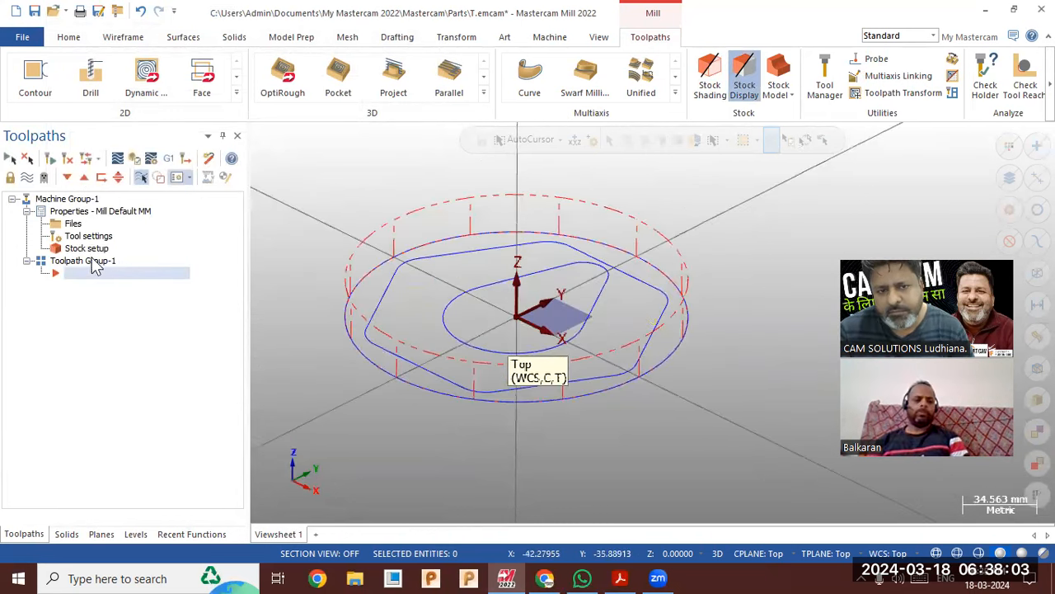
{"action": "left_click", "coordinate": [87, 248]}
{"action": "left_click", "coordinate": [94, 409]}
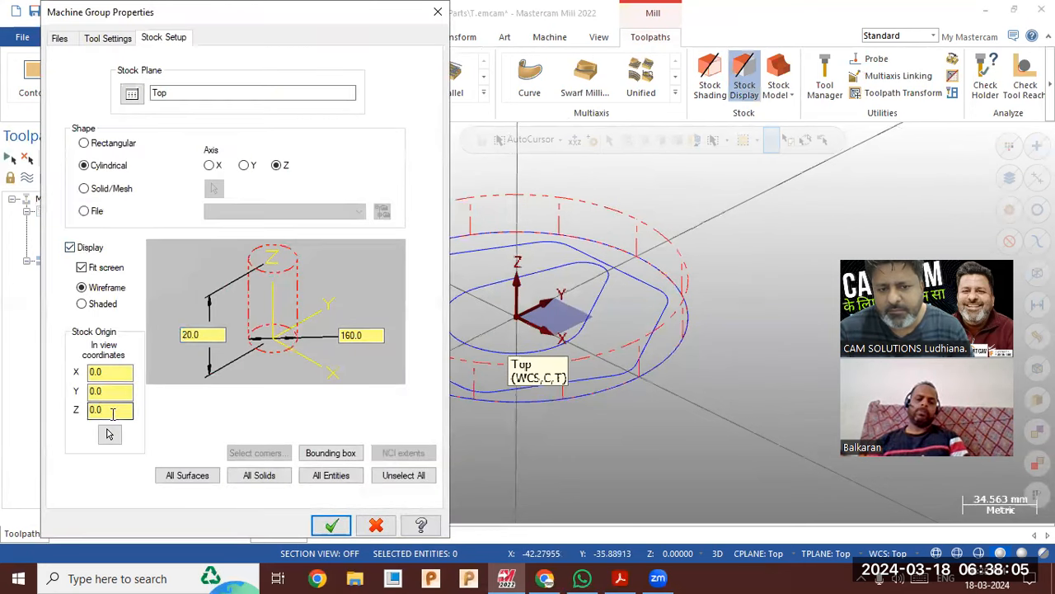
{"action": "type", "text": "-20"}
{"action": "key", "text": "Return"}
{"action": "key", "text": "Return"}
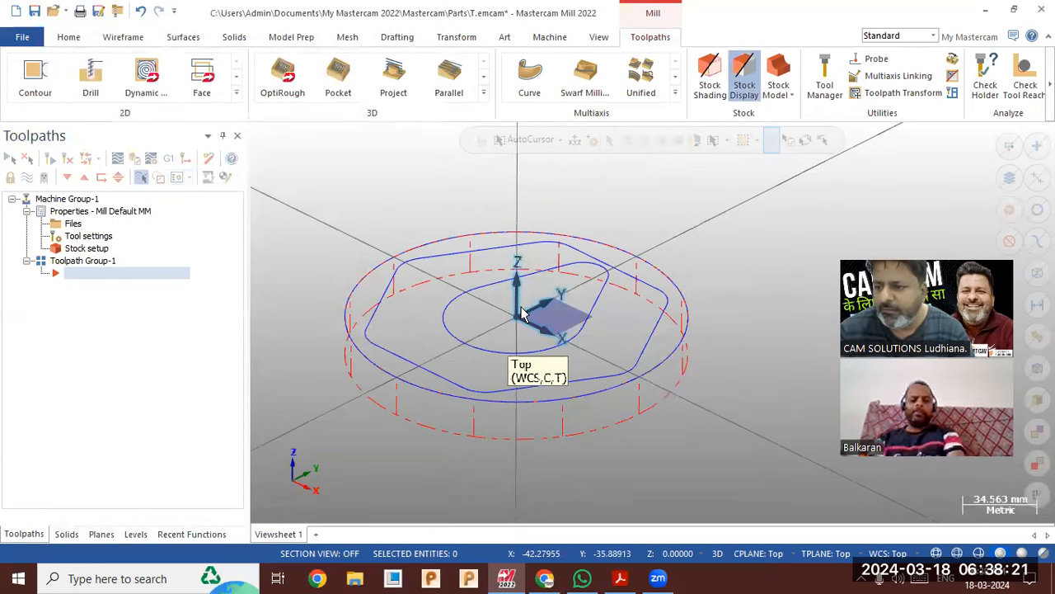
Start a 2D Area Mill toolpath and chain the rounded hexagon as its machining region.
{"action": "left_click", "coordinate": [234, 94]}
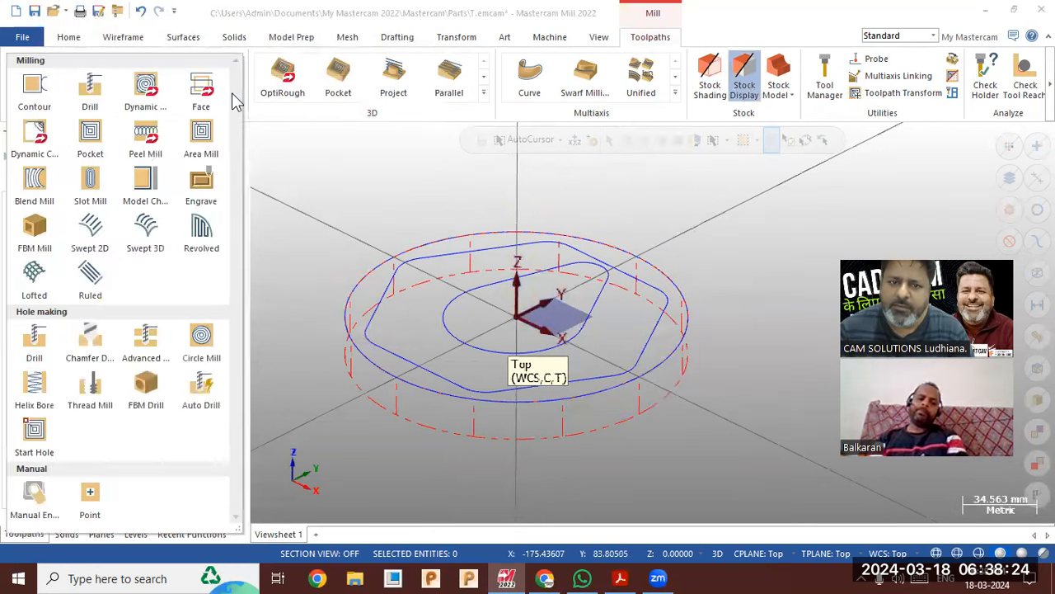
{"action": "left_click", "coordinate": [205, 140]}
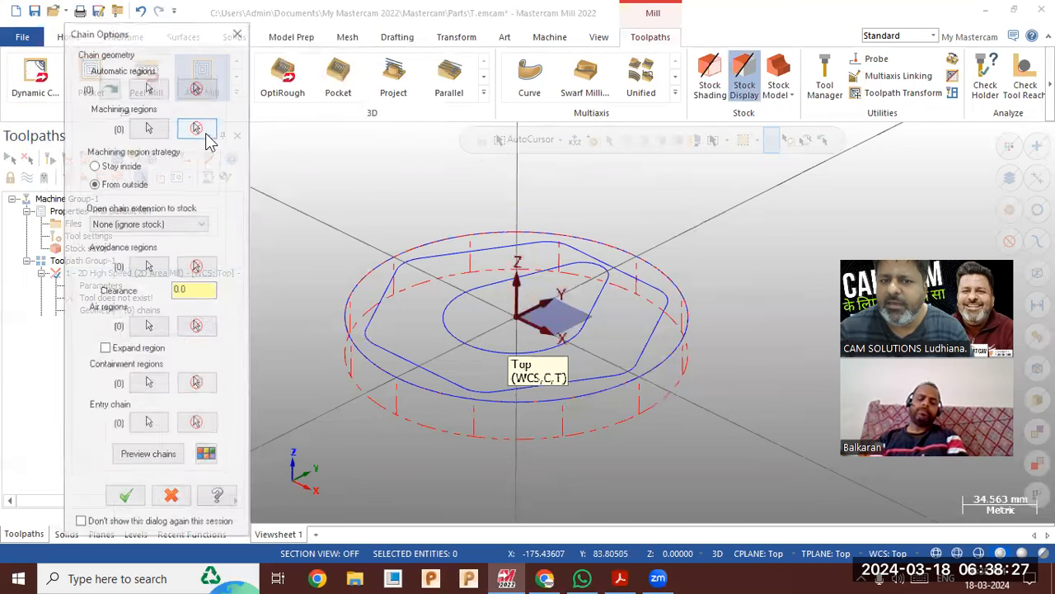
{"action": "left_click", "coordinate": [150, 127]}
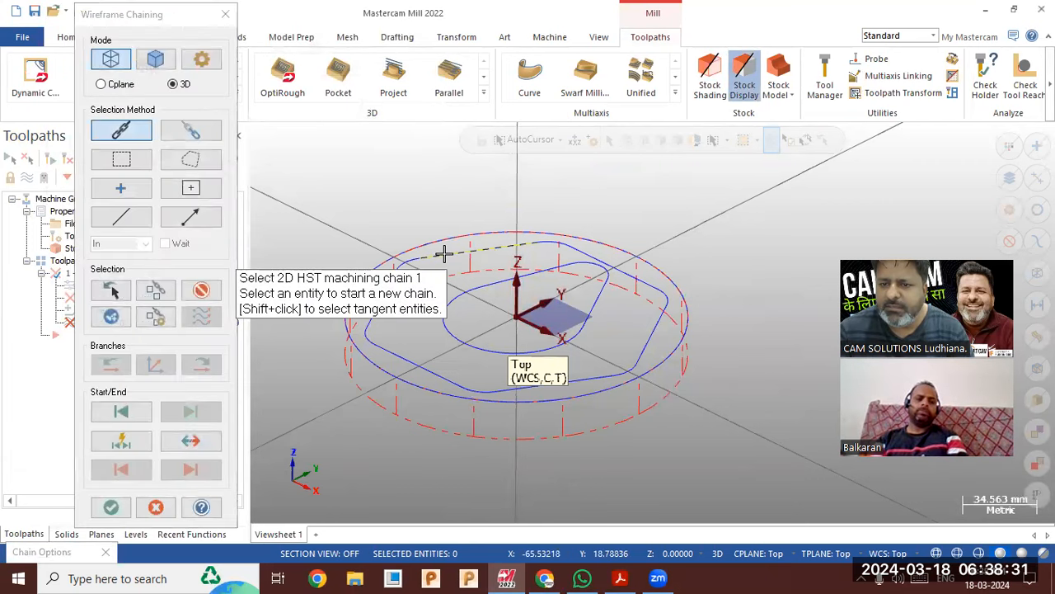
{"action": "left_click", "coordinate": [440, 252]}
{"action": "left_click", "coordinate": [112, 508]}
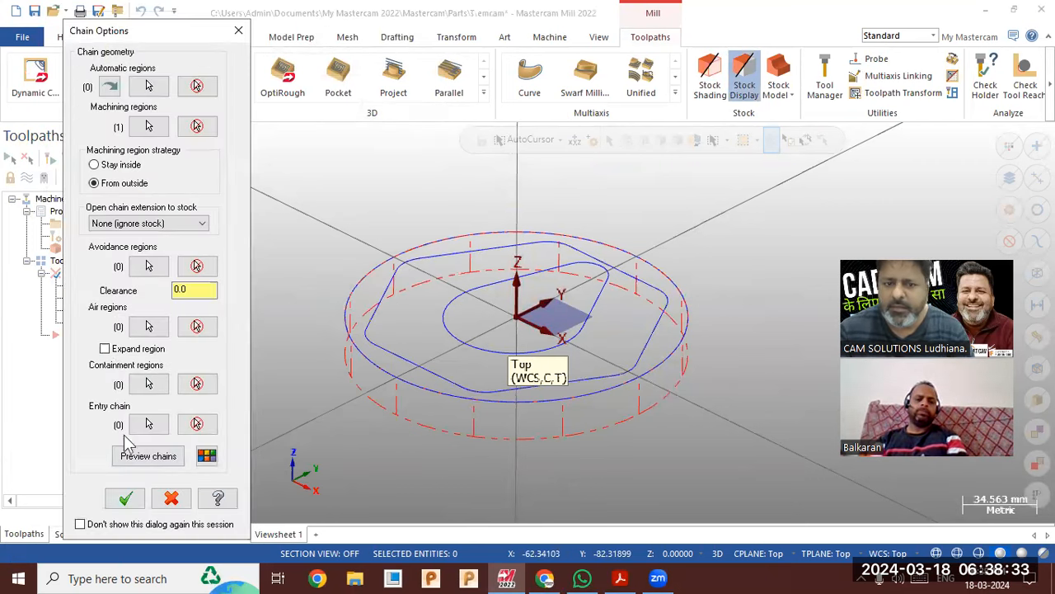
Set the machining region strategy to Stay inside, preview the hexagon chain and accept the chain options.
{"action": "left_click", "coordinate": [114, 167]}
{"action": "left_click", "coordinate": [157, 456]}
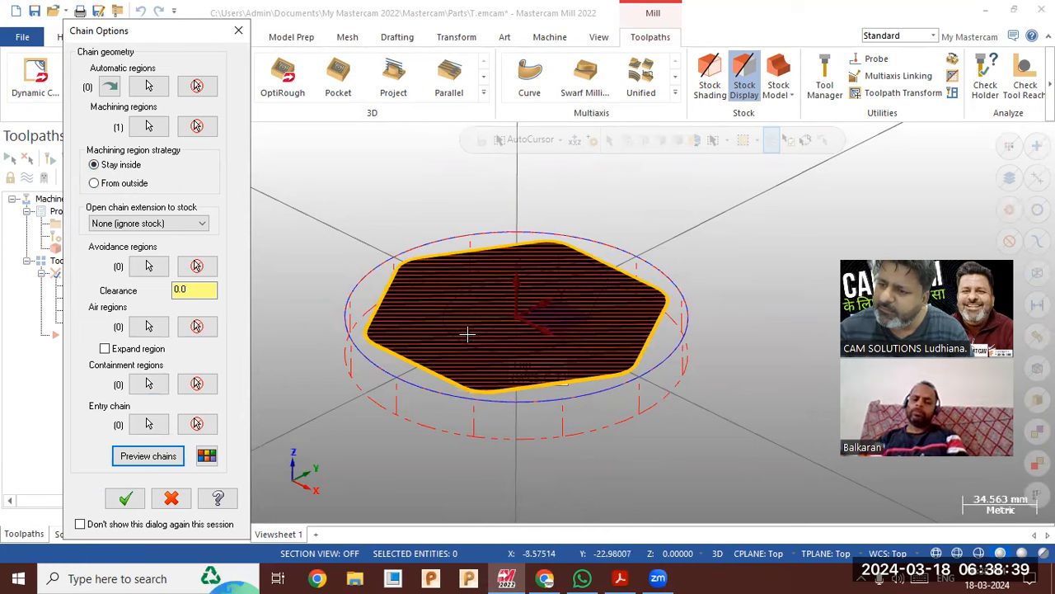
{"action": "left_click", "coordinate": [134, 500]}
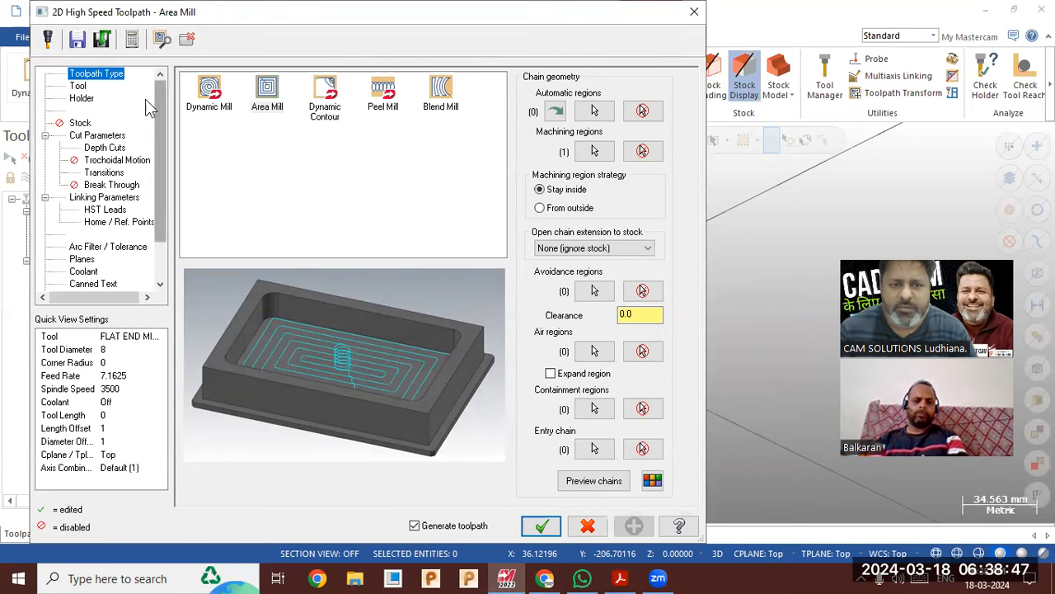
Assign the FLAT END MILL - 10 from the tool library to the Area Mill toolpath.
{"action": "left_click", "coordinate": [78, 87]}
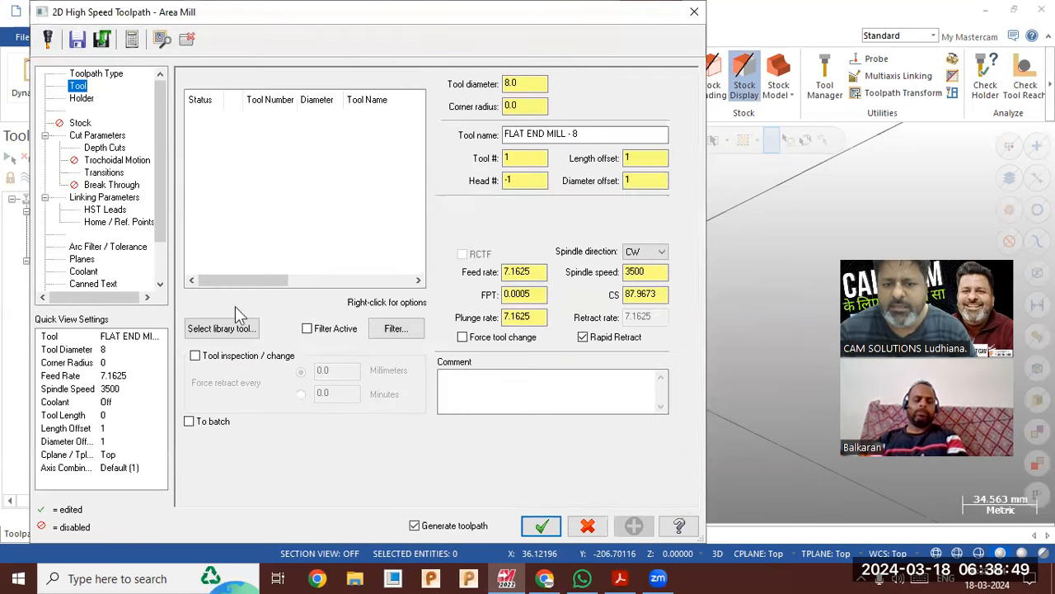
{"action": "left_click", "coordinate": [222, 329]}
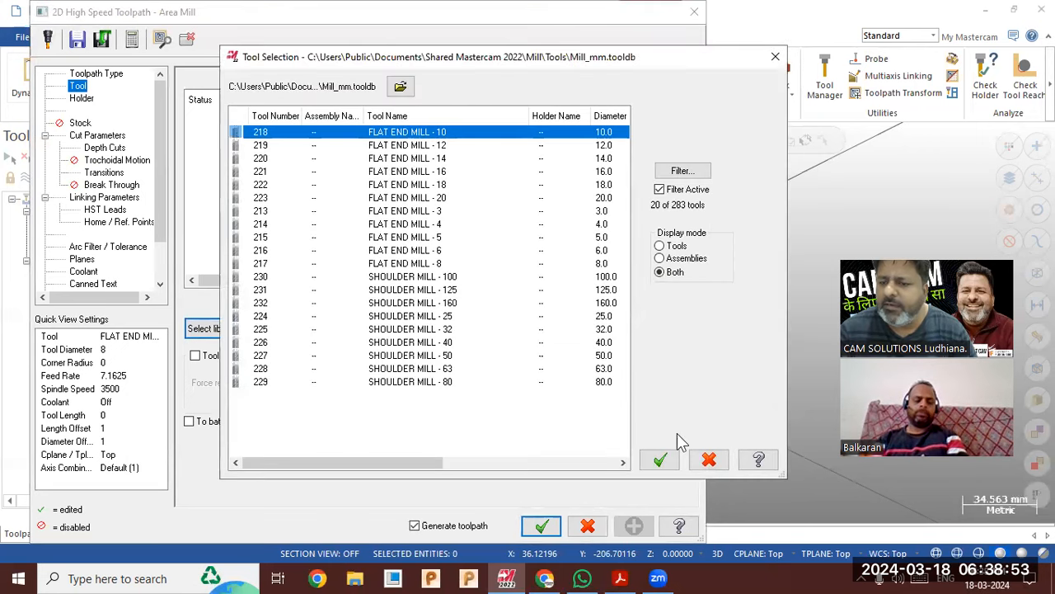
{"action": "left_click", "coordinate": [660, 460]}
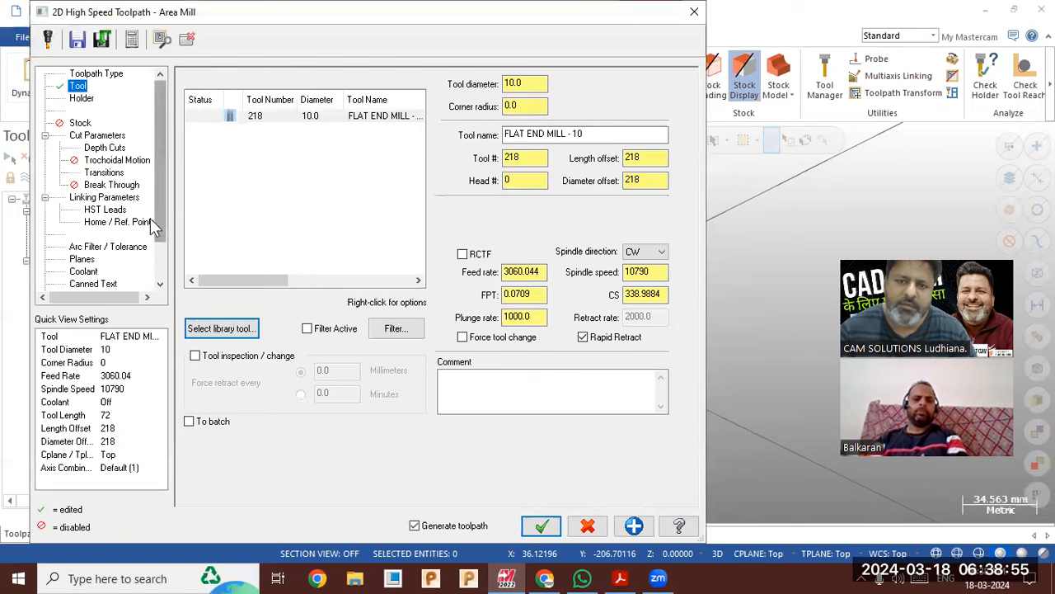
Review the XY stepover in the cut parameters and the maximum rough step of the depth cuts.
{"action": "left_click", "coordinate": [80, 137]}
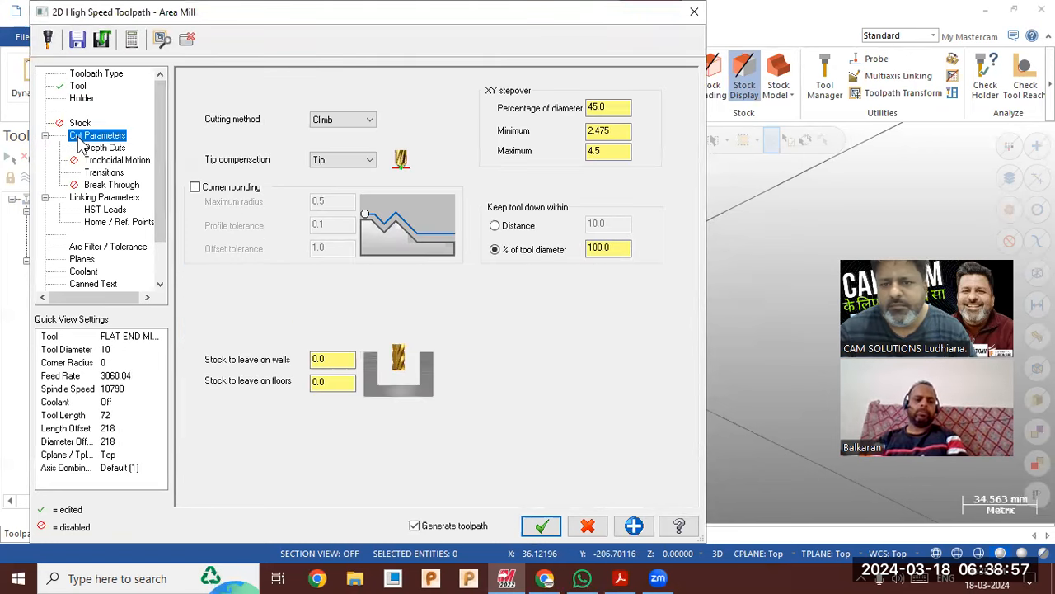
{"action": "double_click", "coordinate": [625, 107]}
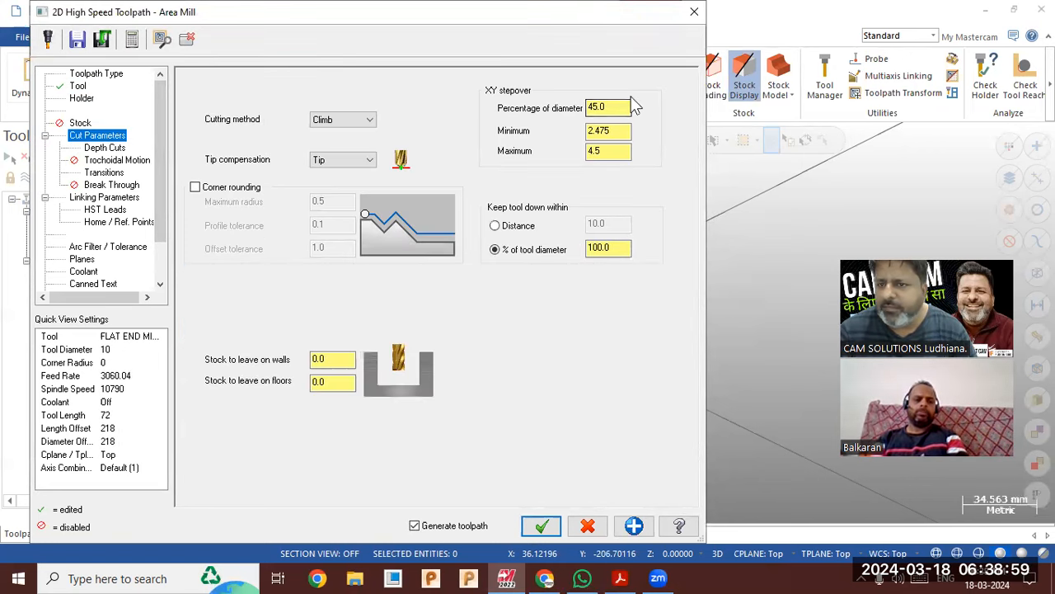
{"action": "left_click", "coordinate": [105, 148]}
{"action": "double_click", "coordinate": [336, 96]}
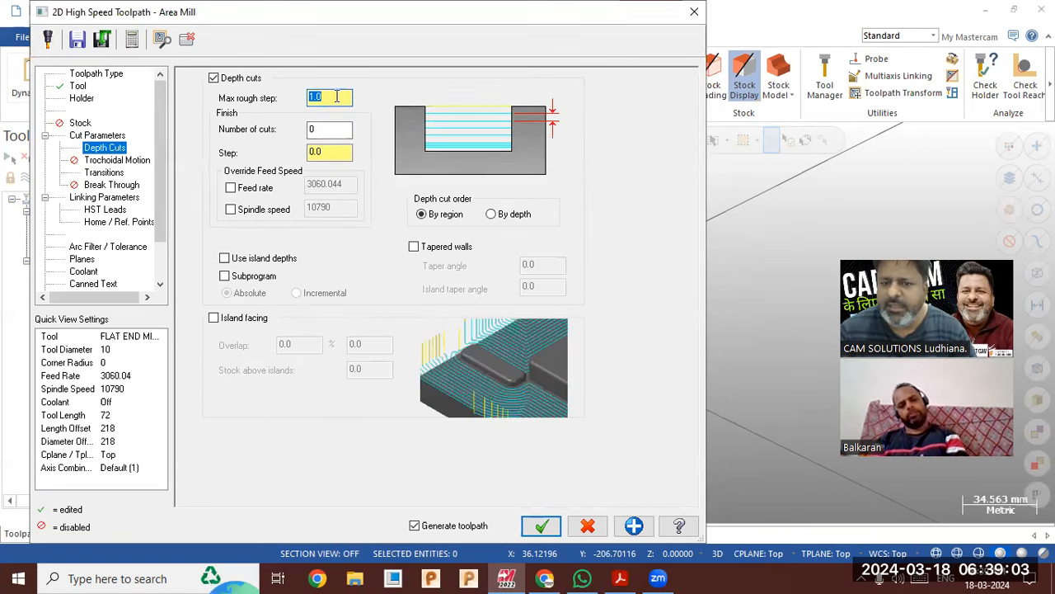
Set the absolute depth in the toolpath's linking parameters to -10 mm.
{"action": "left_click", "coordinate": [104, 200]}
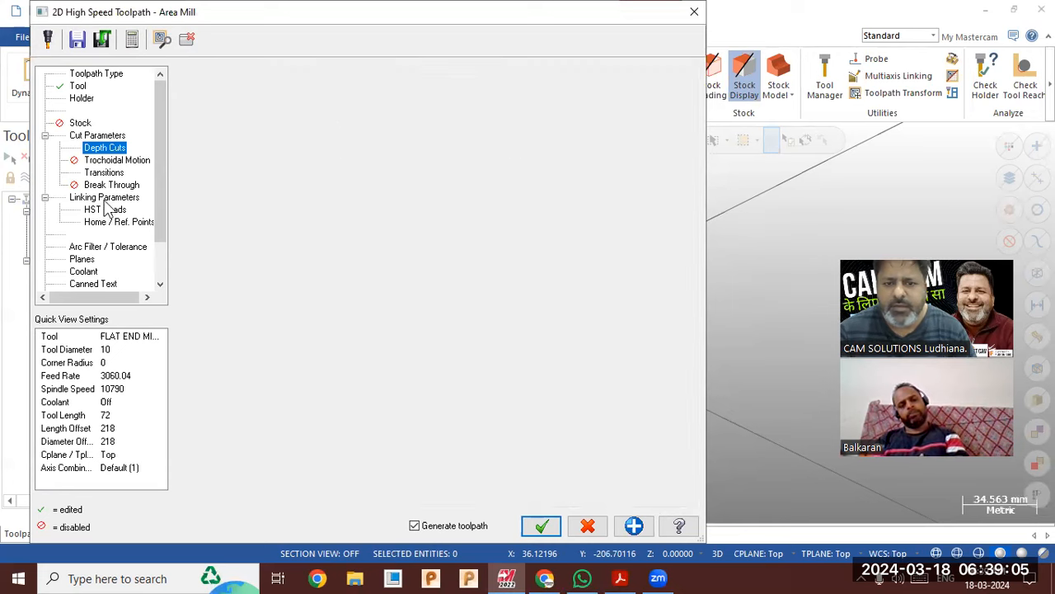
{"action": "left_click", "coordinate": [504, 385]}
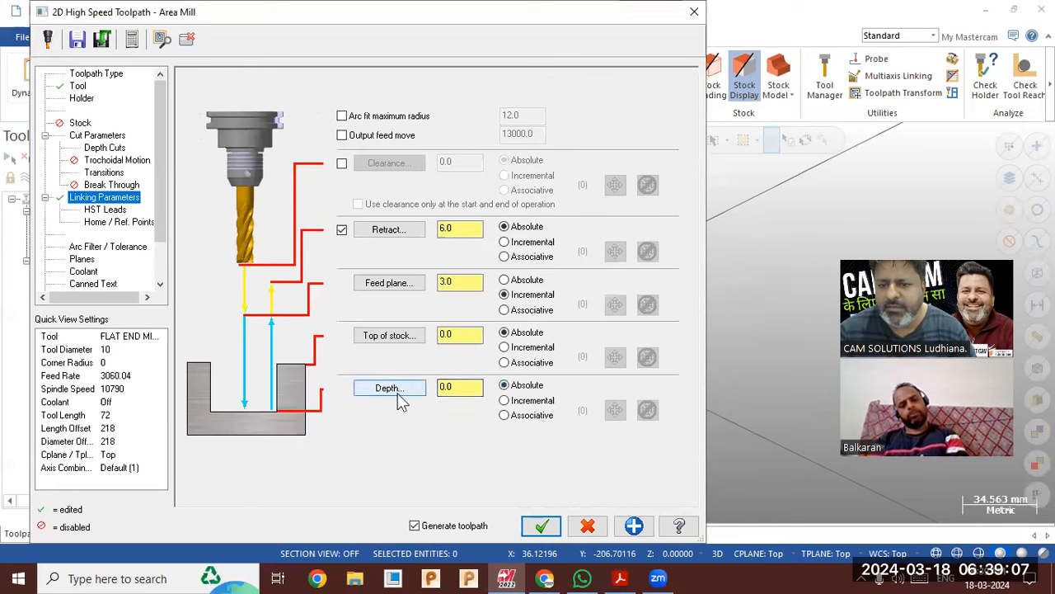
{"action": "type", "text": "-"}
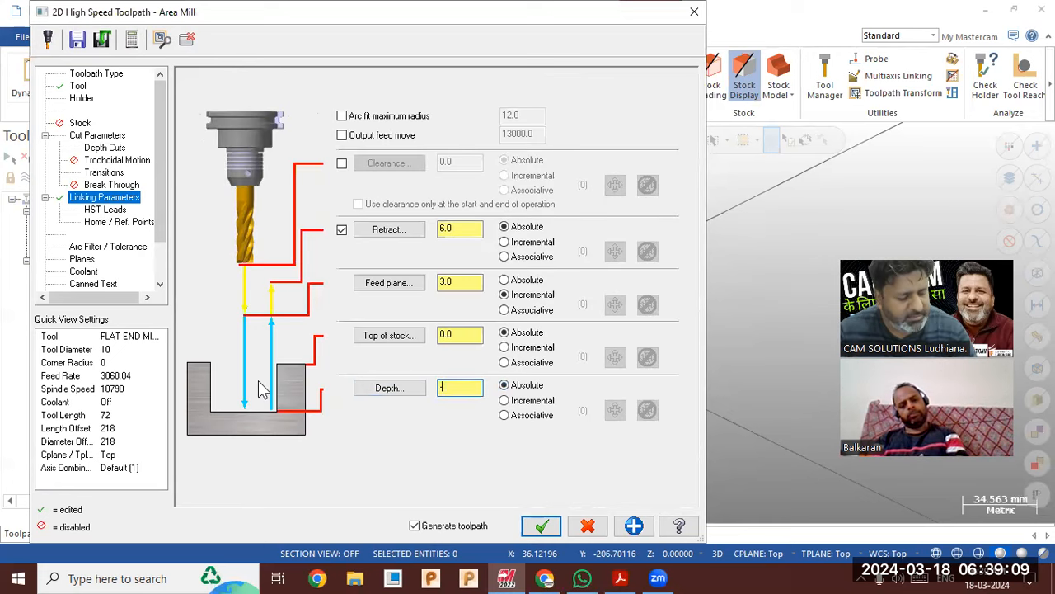
{"action": "type", "text": "10"}
{"action": "key", "text": "Return"}
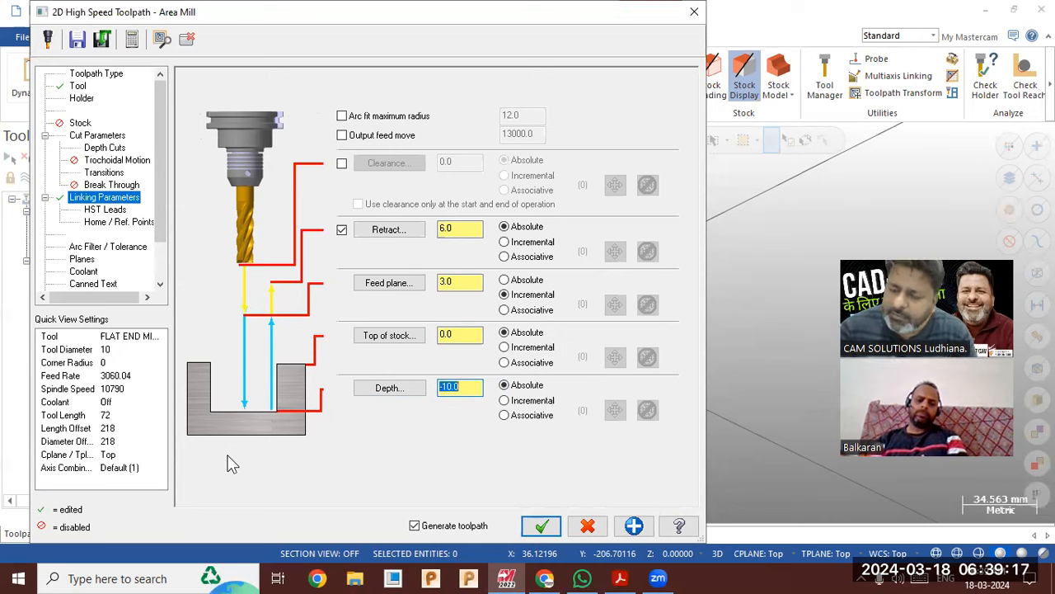
Change the toolpath depth to -5 mm and check it against the section view in the PDF drawing.
{"action": "left_click", "coordinate": [468, 391]}
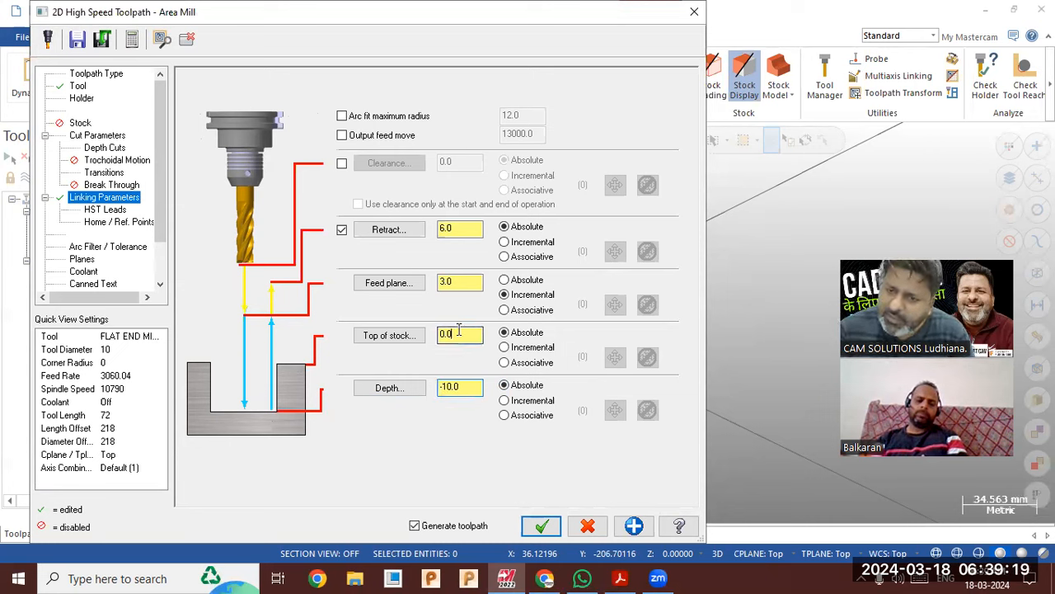
{"action": "double_click", "coordinate": [468, 391]}
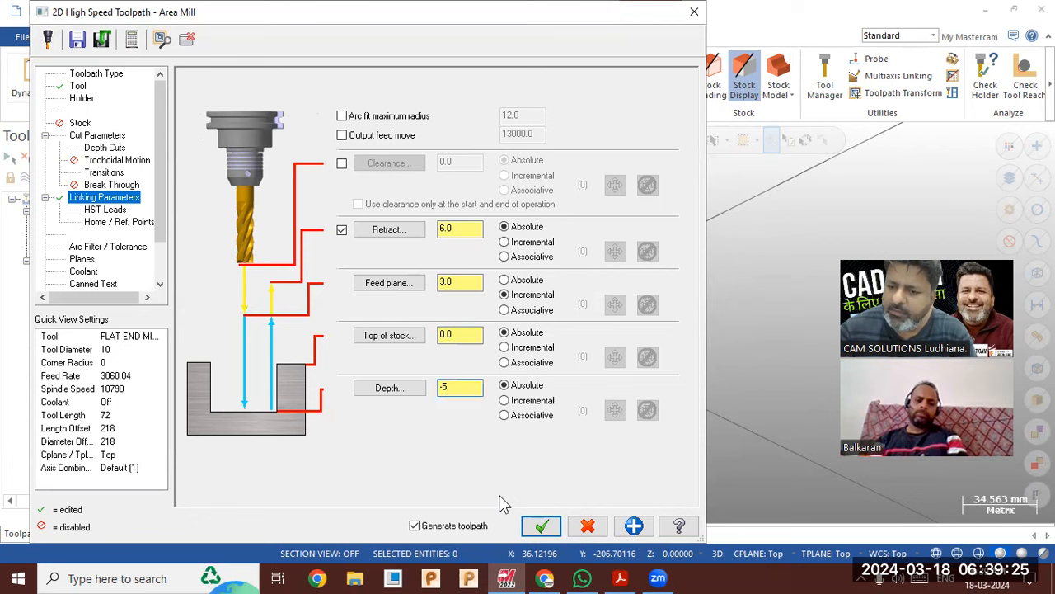
{"action": "key", "text": "alt+Tab"}
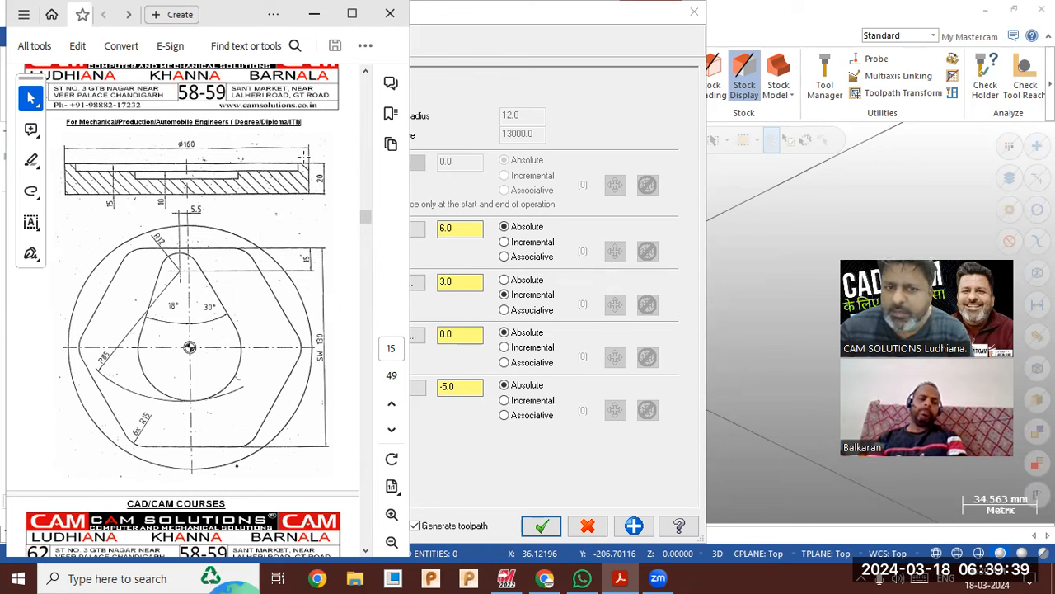
{"action": "left_click", "coordinate": [315, 14]}
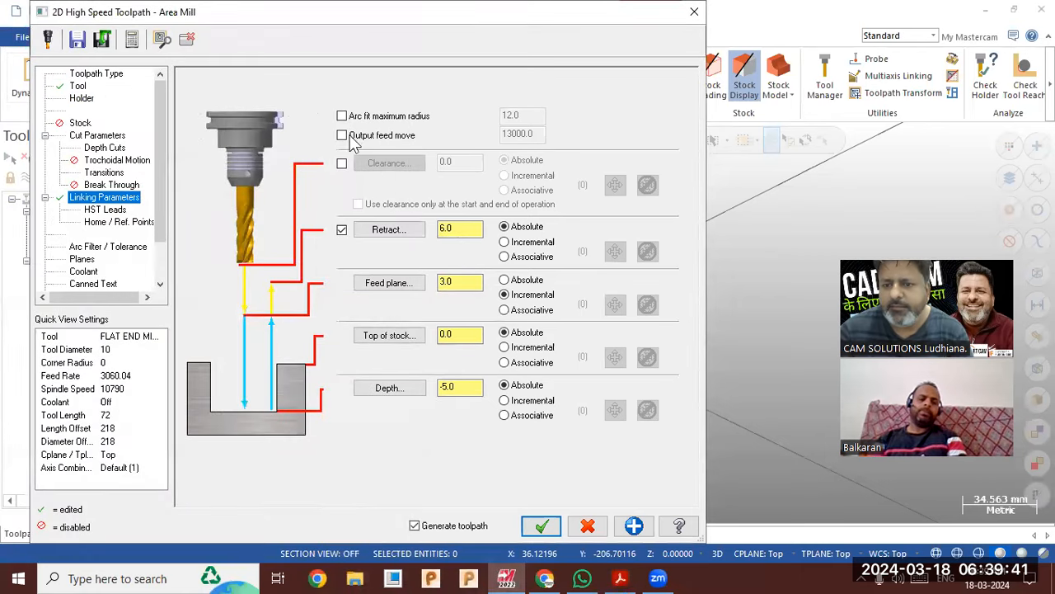
Review the Area Mill cut parameters, including the XY stepover, and check the cutting method options, keeping Climb.
{"action": "left_click", "coordinate": [103, 138]}
{"action": "left_click", "coordinate": [606, 107]}
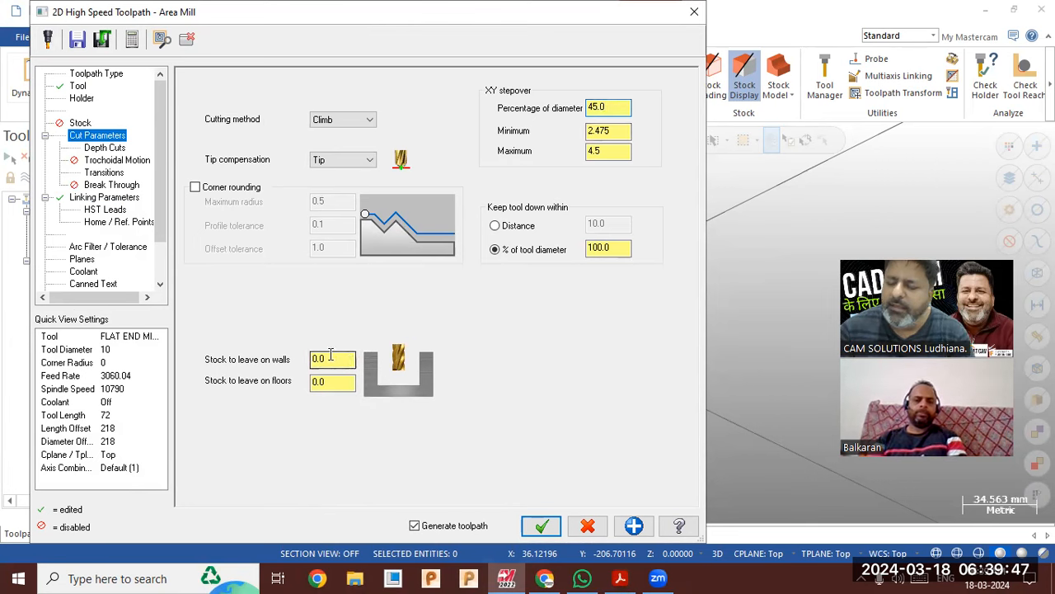
{"action": "left_click", "coordinate": [345, 120]}
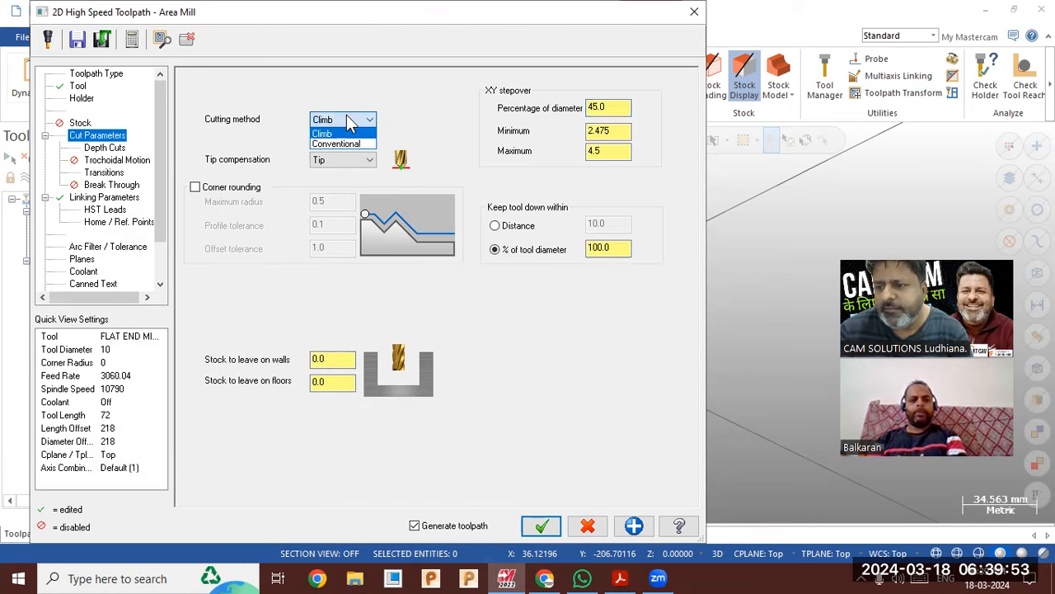
{"action": "left_click", "coordinate": [347, 118]}
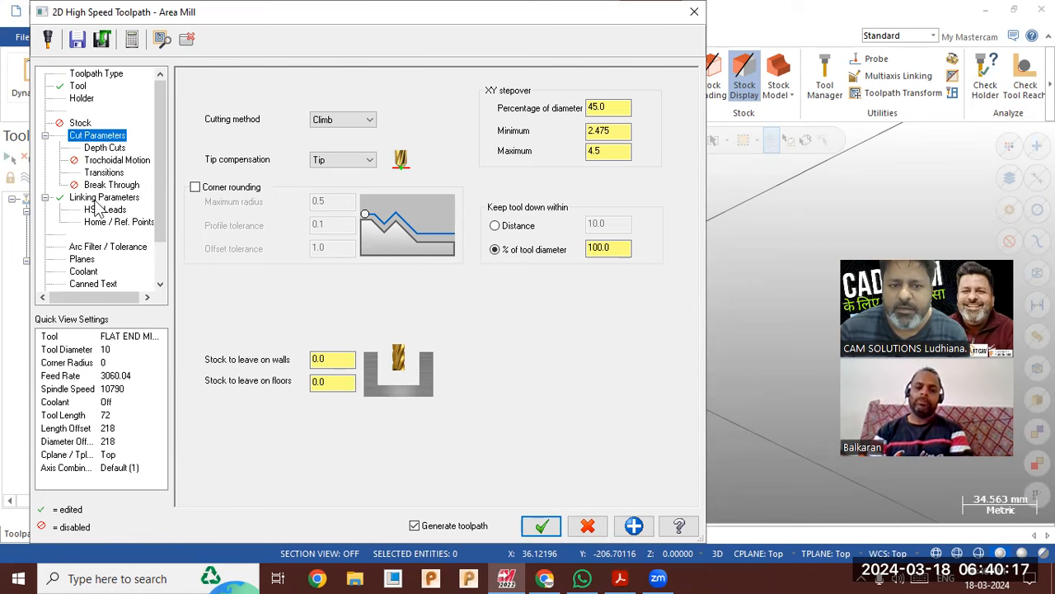
Set the toolpath's entry method to Entry helix in the transitions and generate the hexagon pocket's Area Mill toolpath.
{"action": "left_click", "coordinate": [103, 173]}
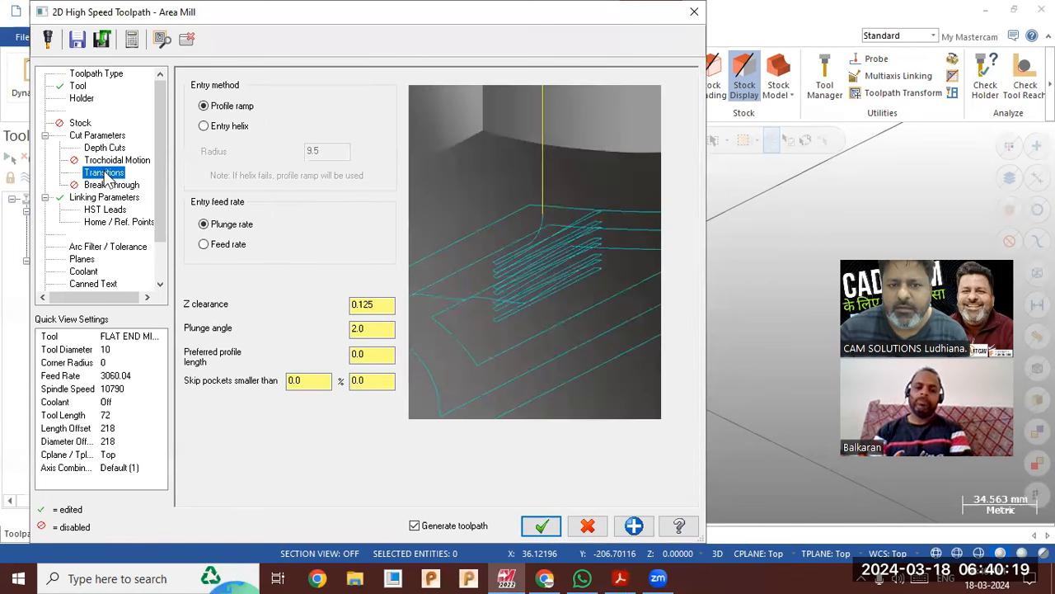
{"action": "left_click", "coordinate": [210, 128]}
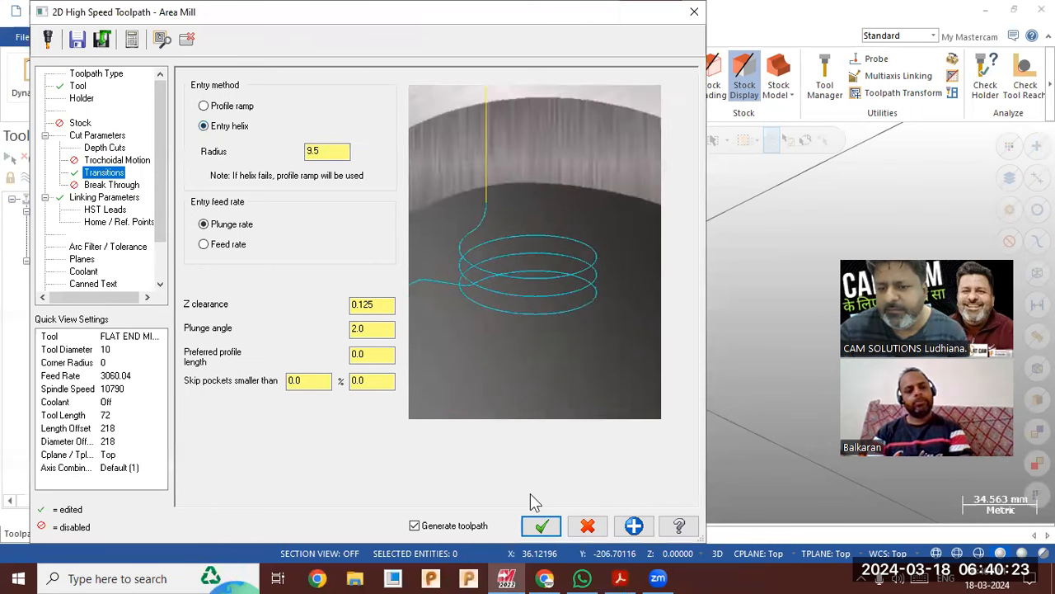
{"action": "left_click", "coordinate": [538, 526]}
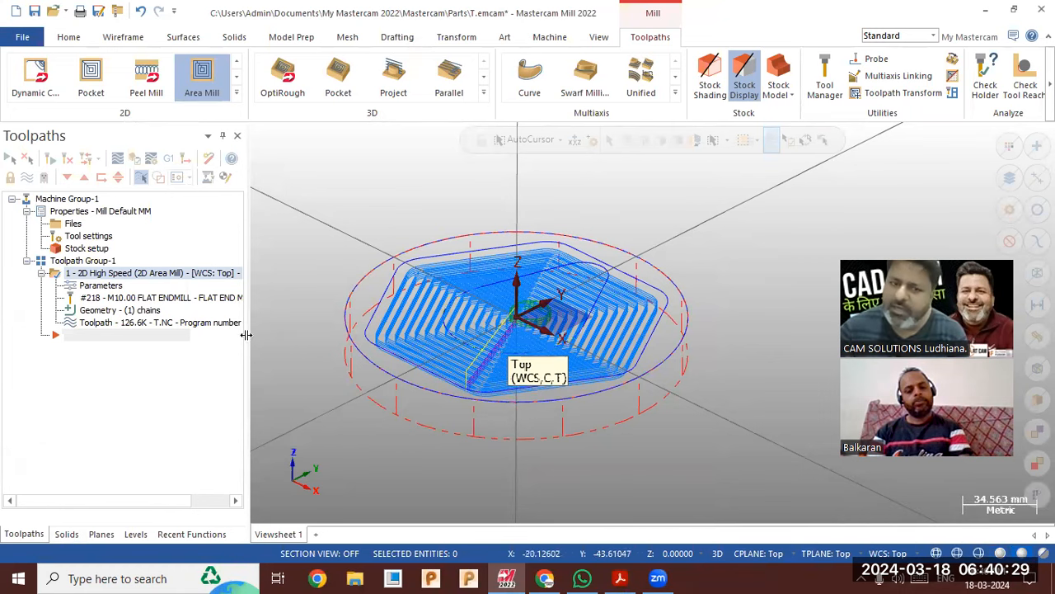
Verify the Area Mill operation by running the full stock removal simulation.
{"action": "left_click", "coordinate": [136, 161]}
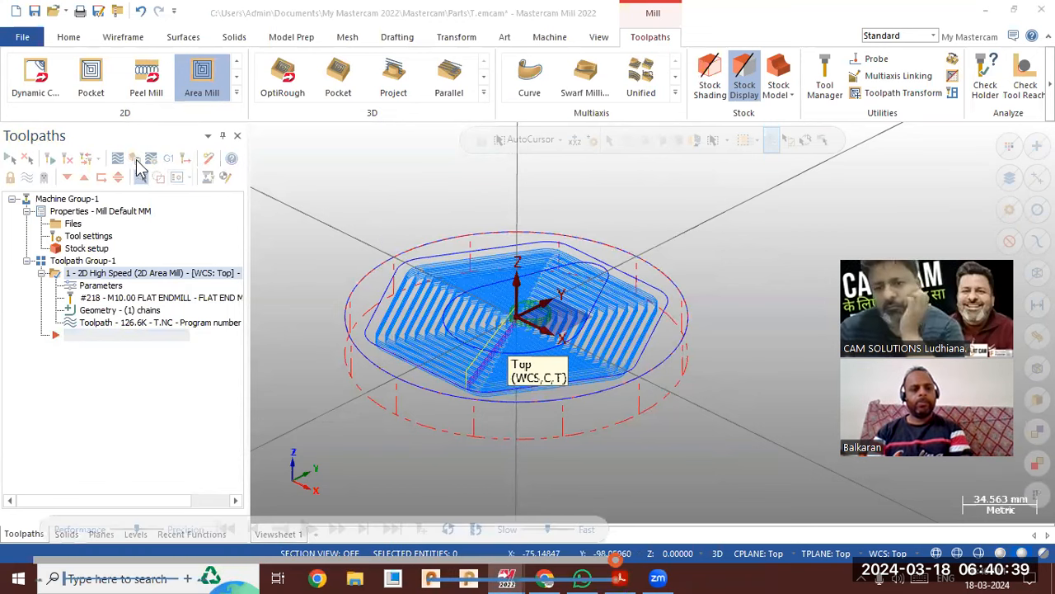
{"action": "left_click", "coordinate": [141, 176]}
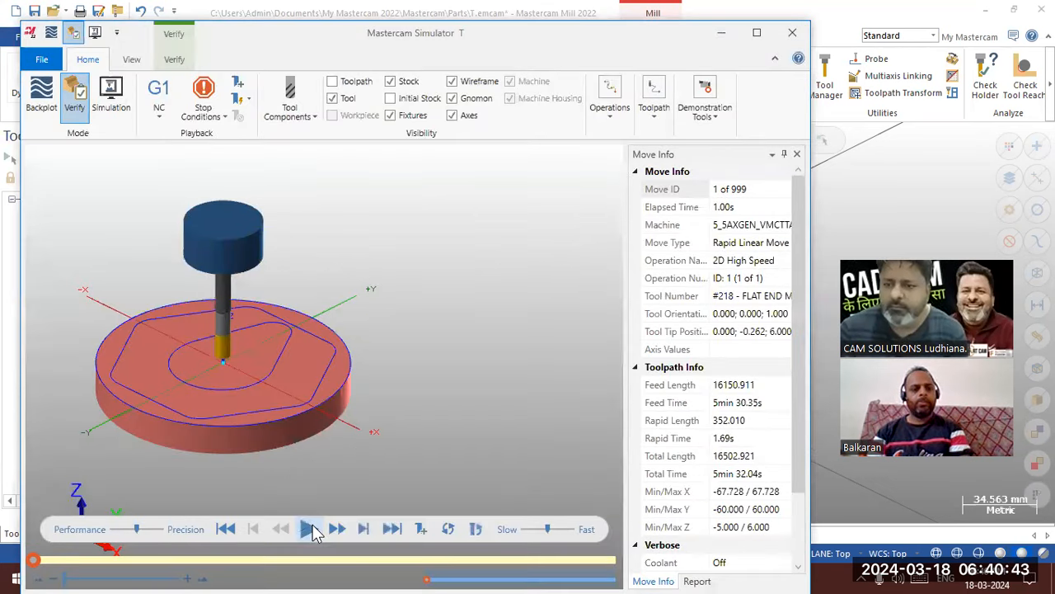
{"action": "left_click", "coordinate": [311, 529]}
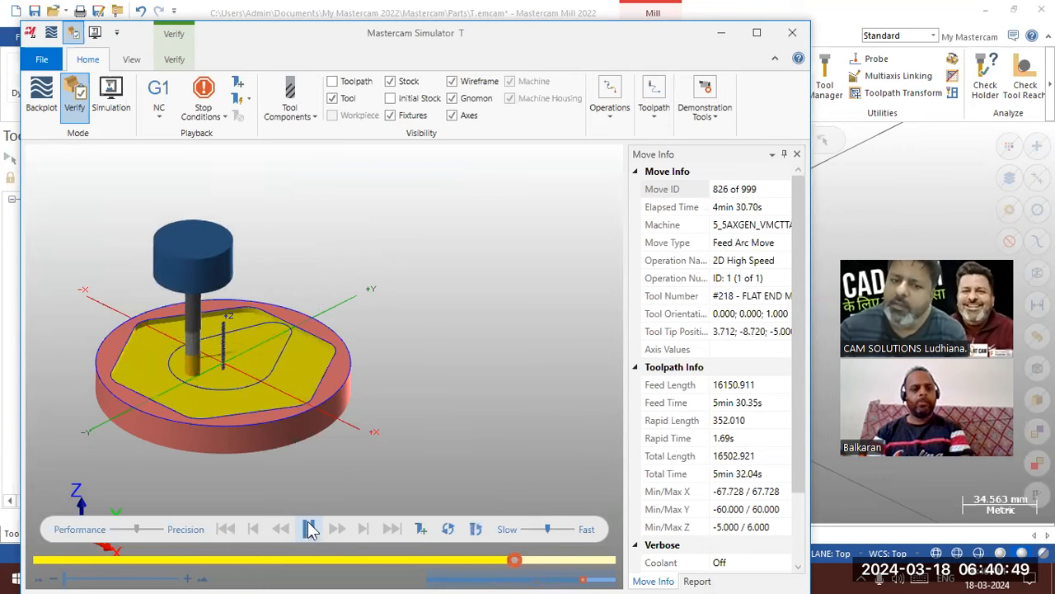
Hide the wireframe in the simulation, inspect the machined hexagon pocket, and close the simulator.
{"action": "left_click", "coordinate": [452, 81]}
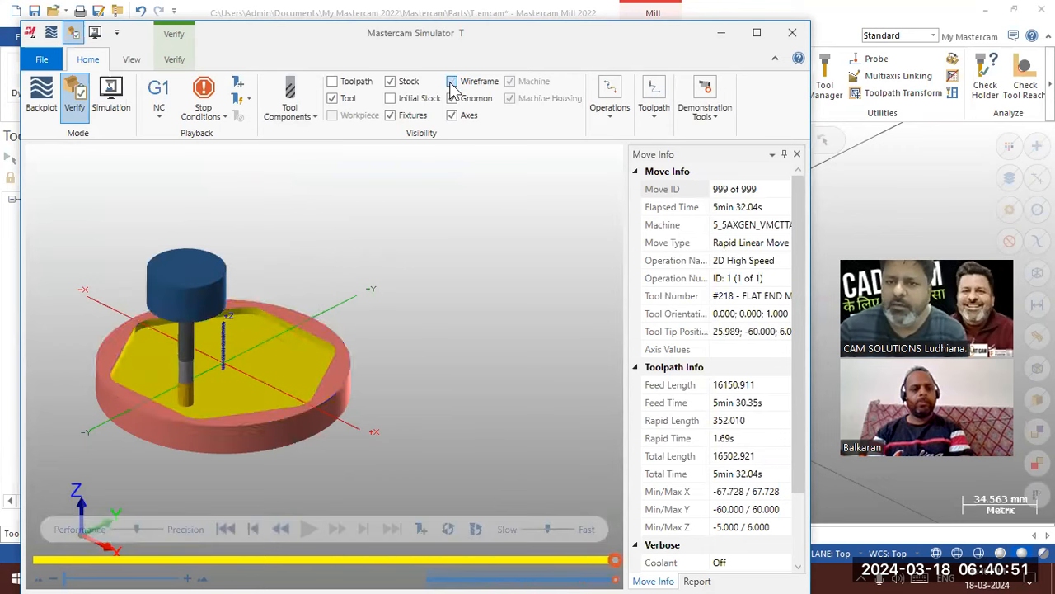
{"action": "middle_click_drag", "start_coordinate": [251, 347], "coordinate": [347, 285]}
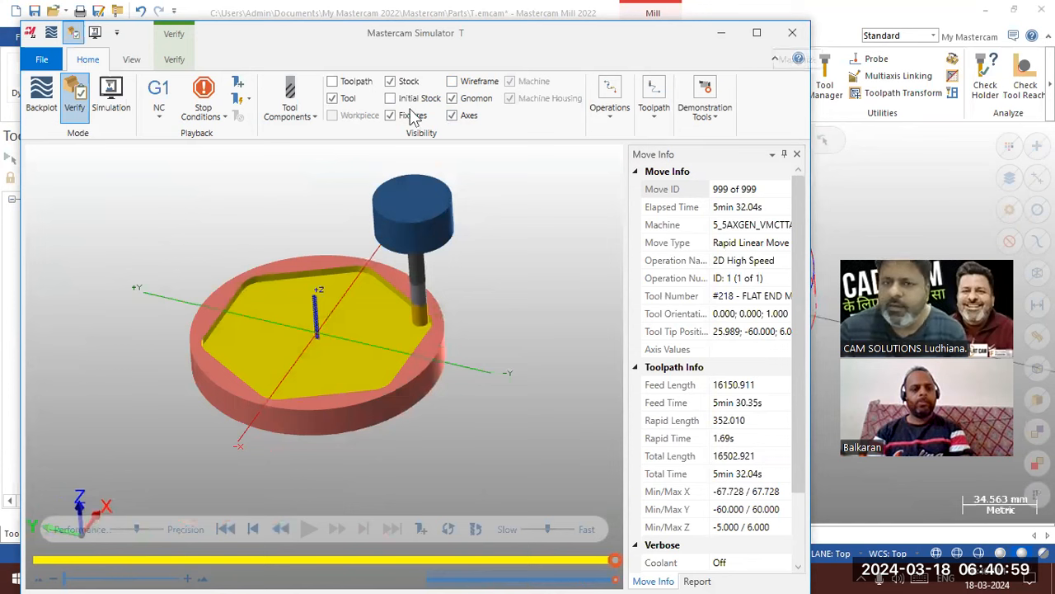
{"action": "left_click", "coordinate": [453, 81]}
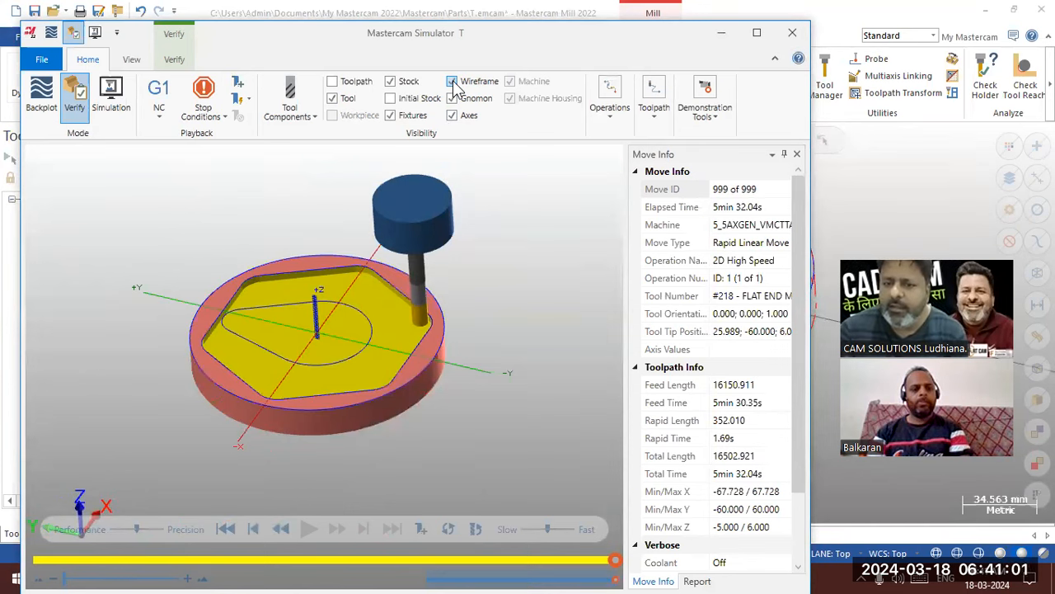
{"action": "left_click", "coordinate": [453, 82]}
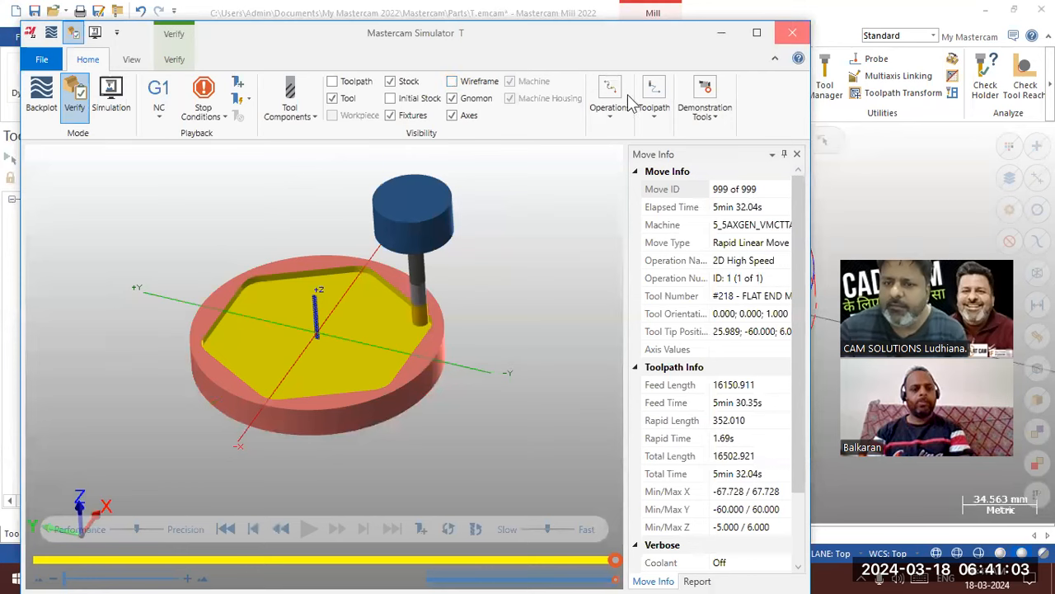
{"action": "key", "text": "alt+F4"}
Examine the helical entry at the pocket's centre and backplot the toolpath at a slow speed.
{"action": "scroll", "coordinate": [626, 289], "scroll_direction": "up", "scroll_amount": 3}
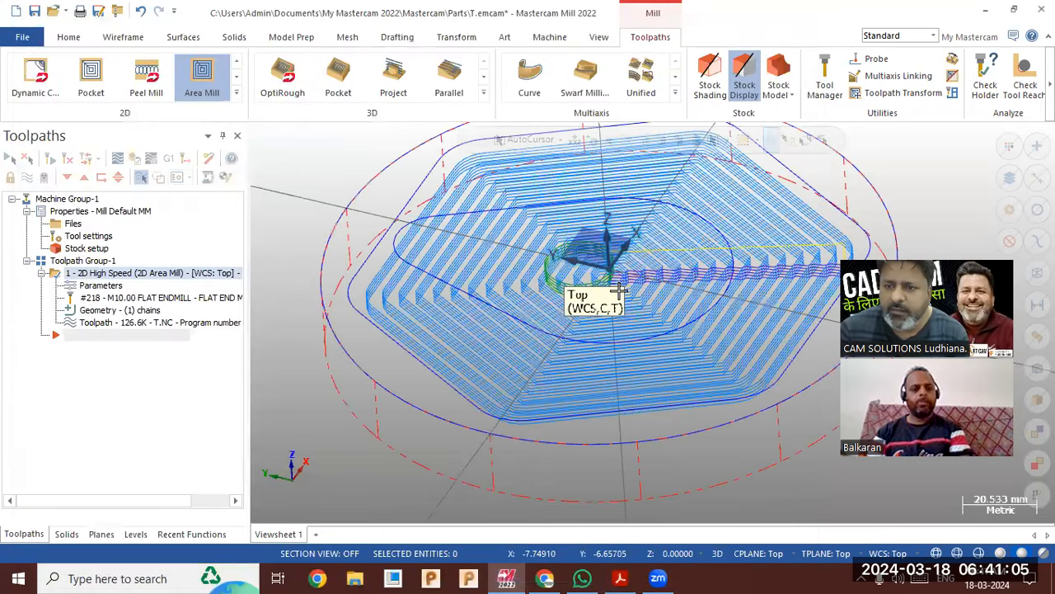
{"action": "scroll", "coordinate": [617, 288], "scroll_direction": "up", "scroll_amount": 3}
{"action": "middle_click_drag", "start_coordinate": [607, 259], "coordinate": [590, 301]}
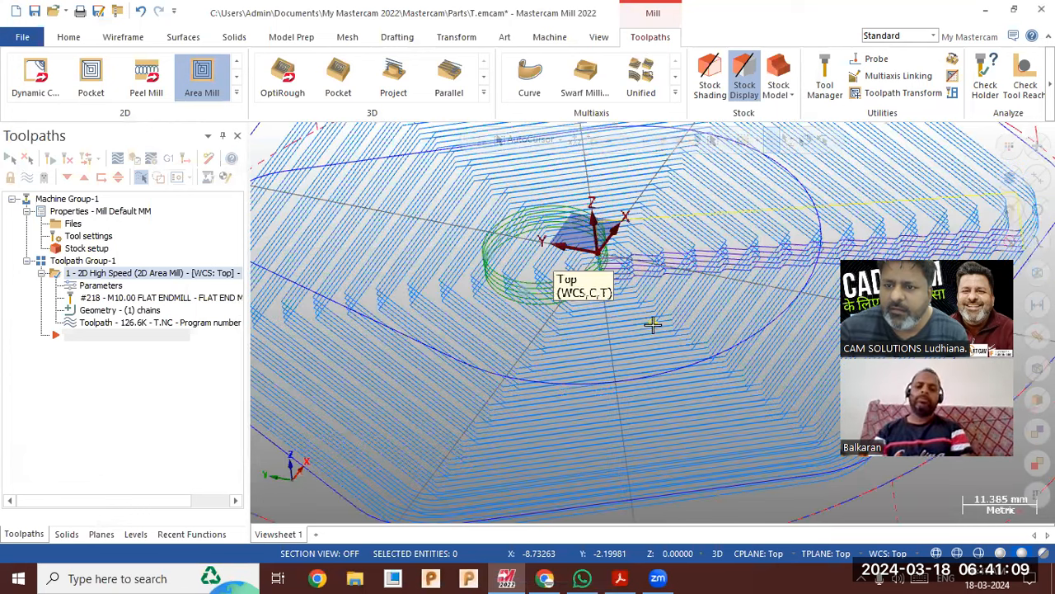
{"action": "middle_click_drag", "start_coordinate": [668, 335], "coordinate": [685, 344]}
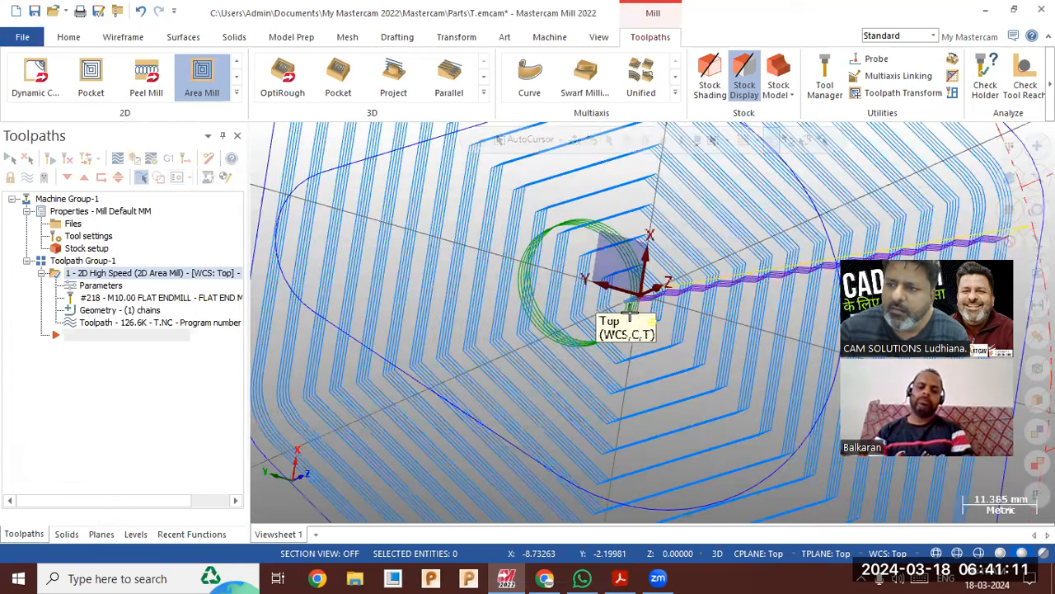
{"action": "middle_click_drag", "start_coordinate": [608, 296], "coordinate": [577, 290]}
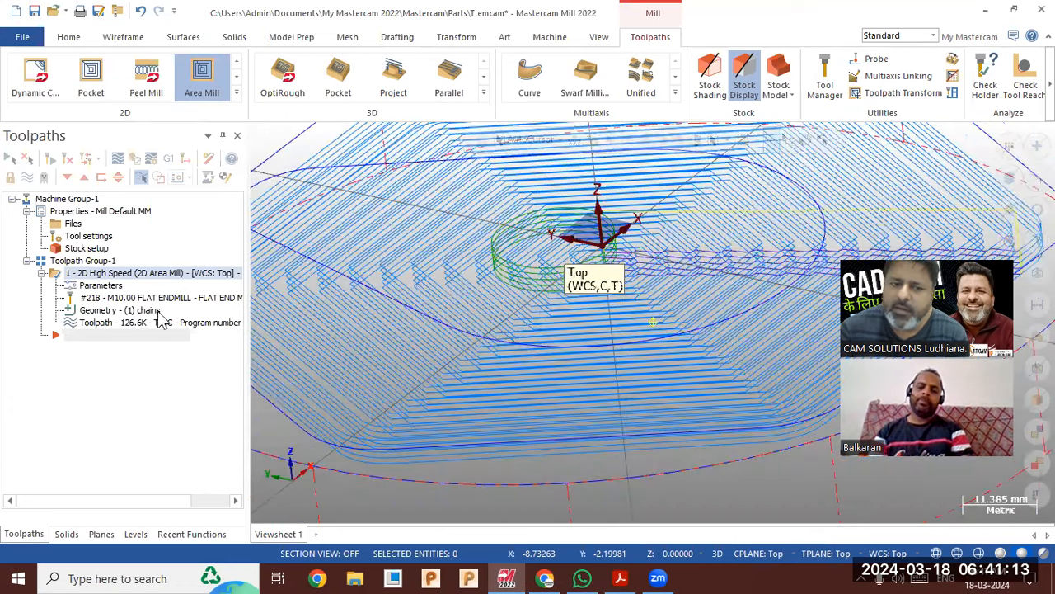
{"action": "scroll", "coordinate": [526, 315], "scroll_direction": "down", "scroll_amount": 1}
{"action": "left_click", "coordinate": [467, 140]}
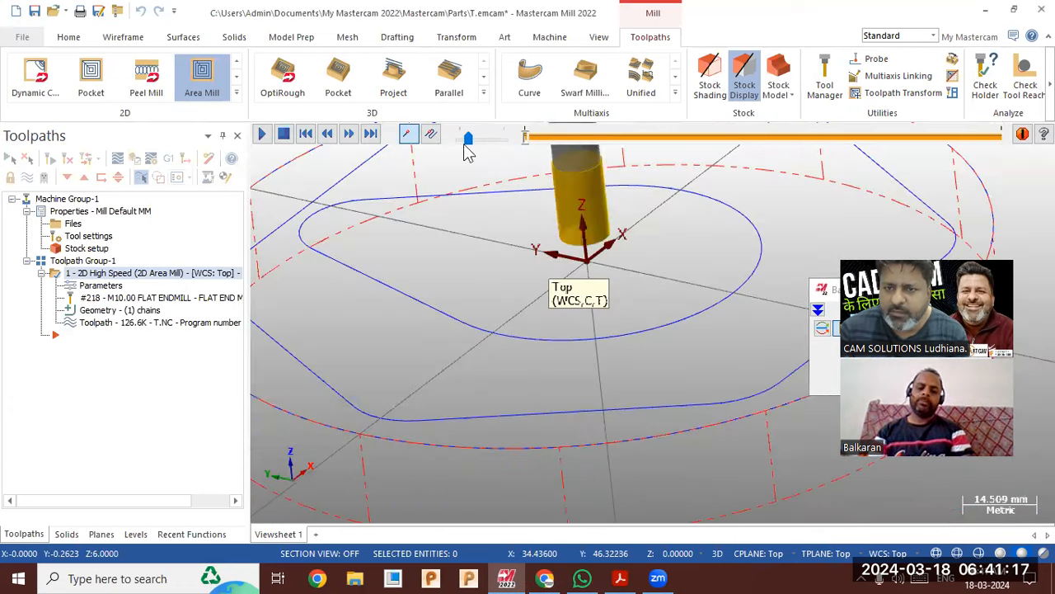
{"action": "left_click", "coordinate": [263, 140]}
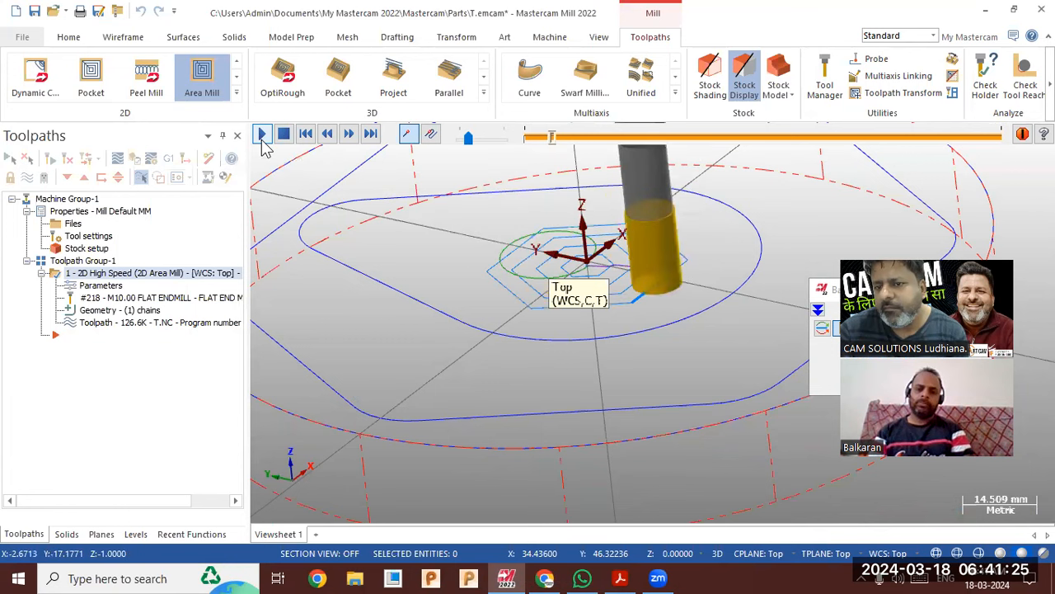
{"action": "middle_click_drag", "start_coordinate": [412, 273], "coordinate": [463, 294]}
{"action": "scroll", "coordinate": [493, 286], "scroll_direction": "down", "scroll_amount": 3}
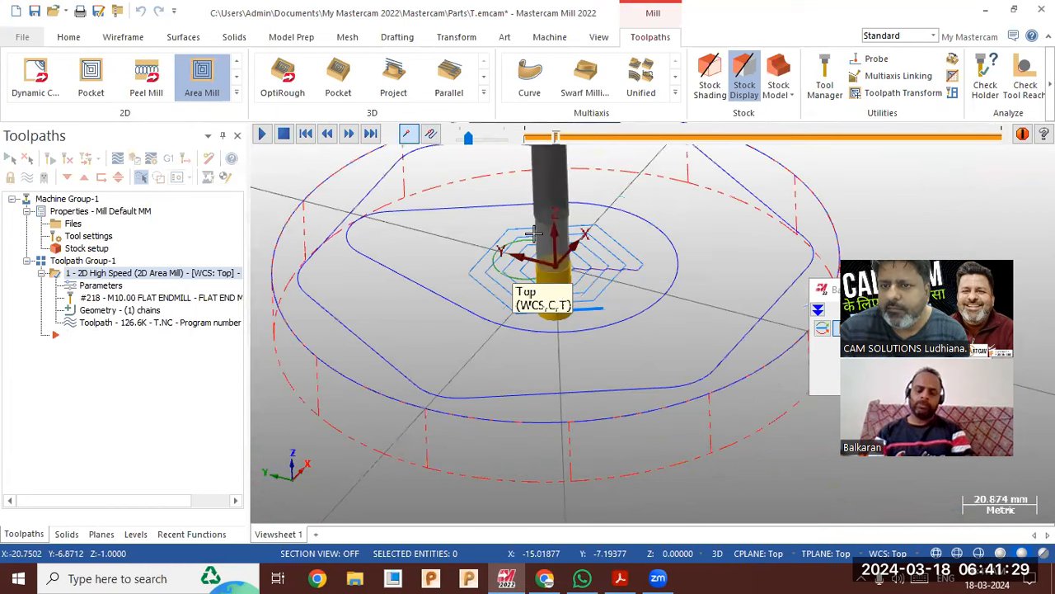
Continue the backplot at a slightly higher speed, view the passes from the top, and close the backplot.
{"action": "mouse_move", "coordinate": [469, 138]}
{"action": "left_mouse_down"}
{"action": "mouse_move", "coordinate": [492, 143]}
{"action": "mouse_move", "coordinate": [472, 138]}
{"action": "left_mouse_up"}
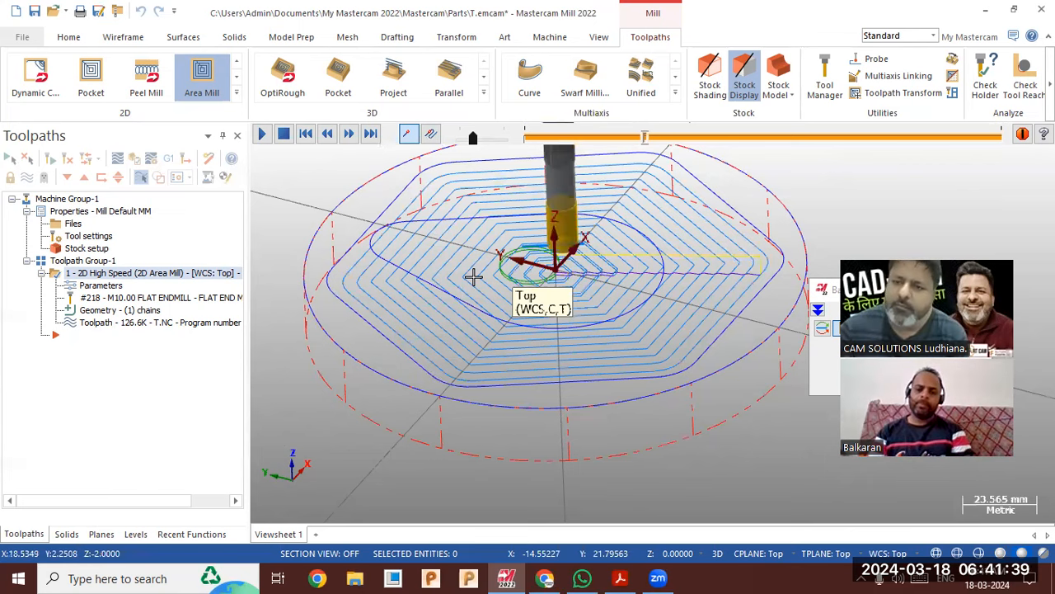
{"action": "left_click", "coordinate": [263, 137]}
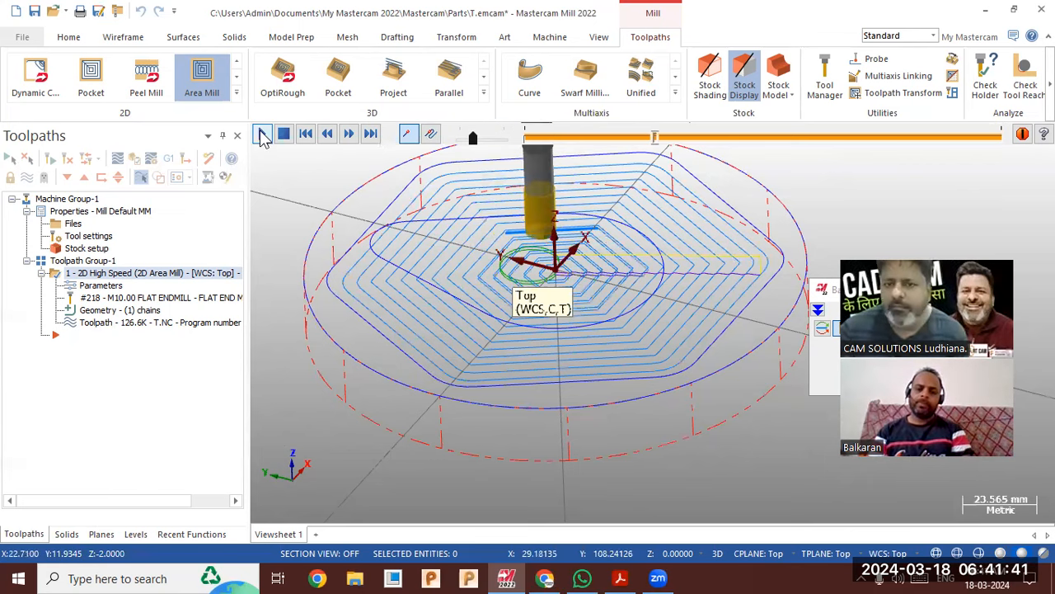
{"action": "scroll", "coordinate": [606, 326], "scroll_direction": "down", "scroll_amount": 1}
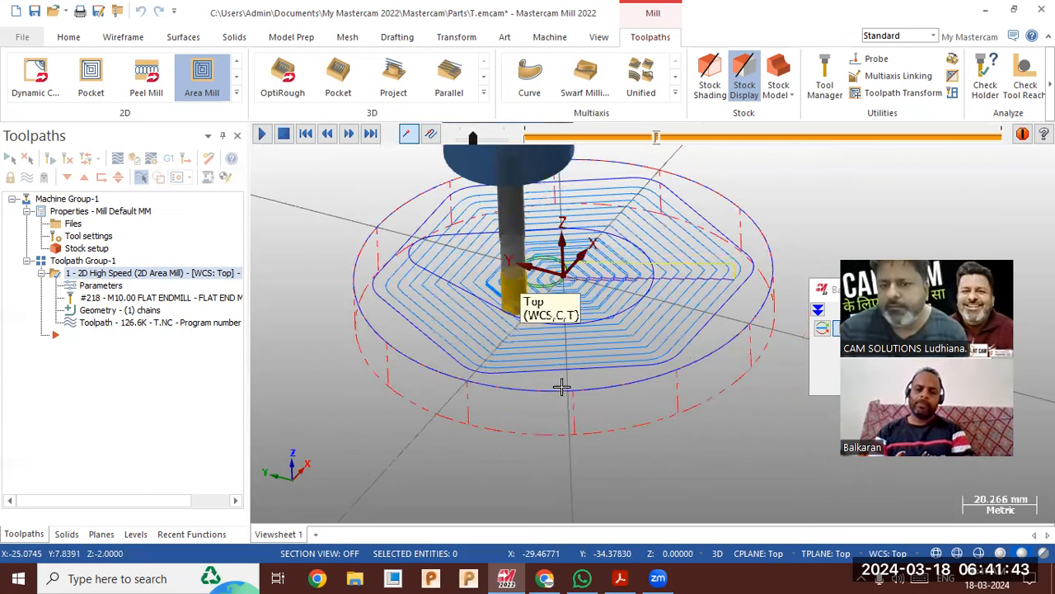
{"action": "scroll", "coordinate": [369, 239], "scroll_direction": "down", "scroll_amount": 1}
{"action": "right_click", "coordinate": [371, 284]}
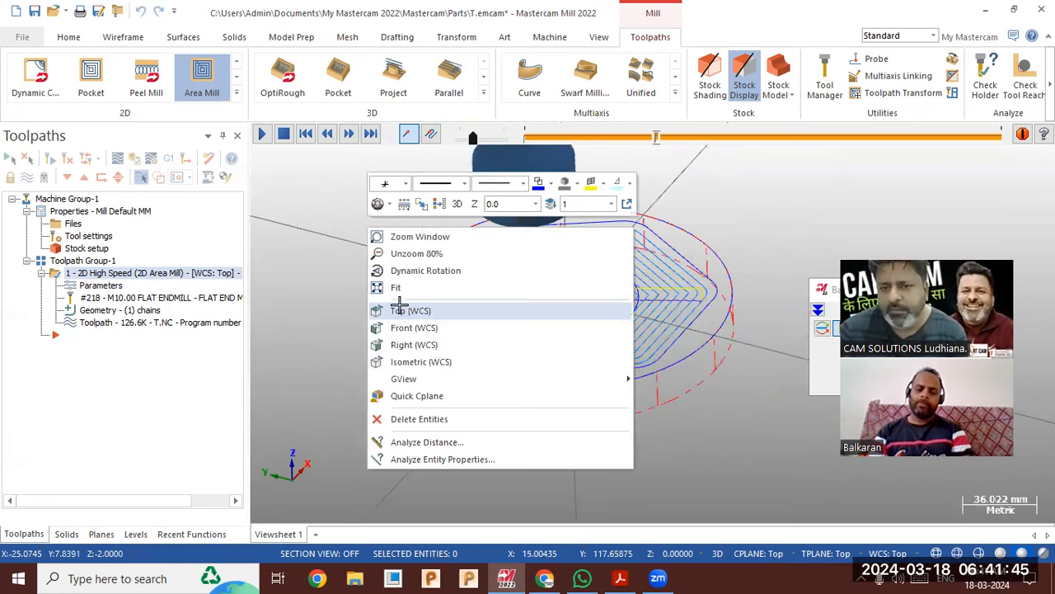
{"action": "left_click", "coordinate": [404, 310]}
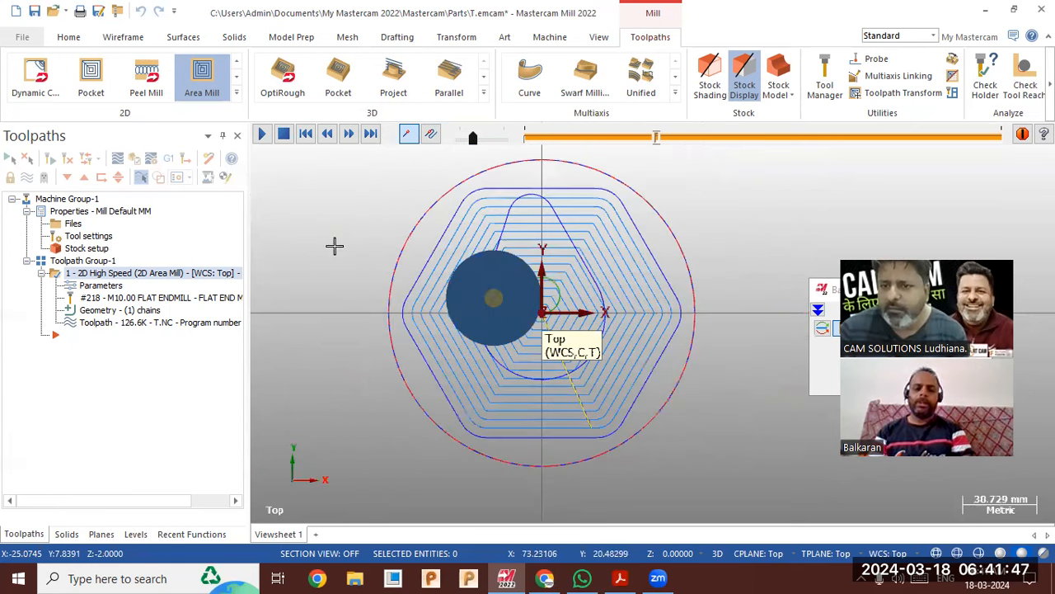
{"action": "key", "text": "Escape"}
Change the toolpath's entry method to Profile ramp in the transitions and regenerate the Area Mill toolpath.
{"action": "left_click", "coordinate": [107, 286]}
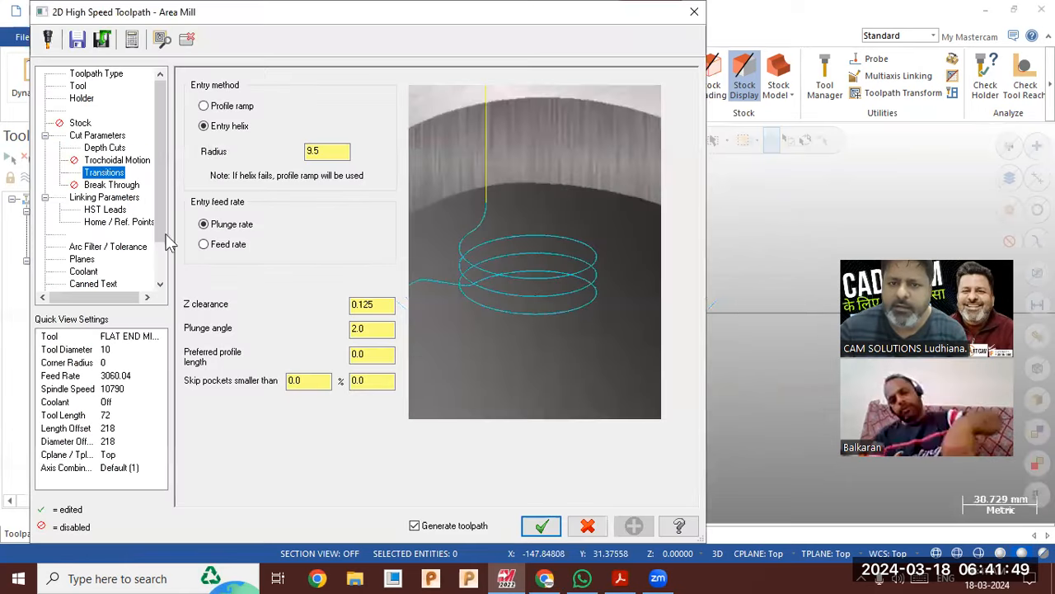
{"action": "left_click", "coordinate": [220, 109]}
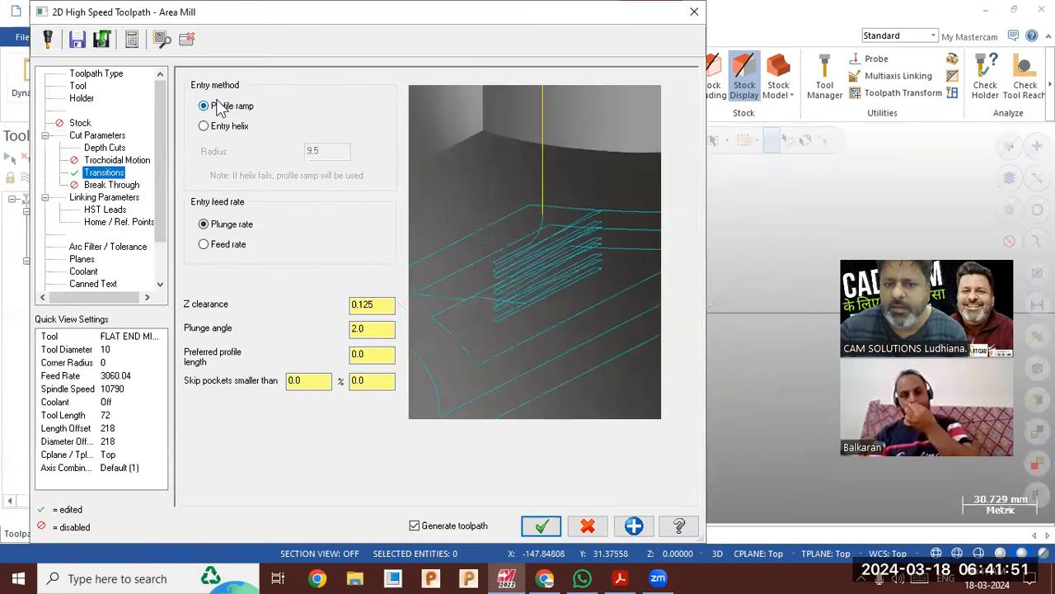
{"action": "double_click", "coordinate": [376, 327]}
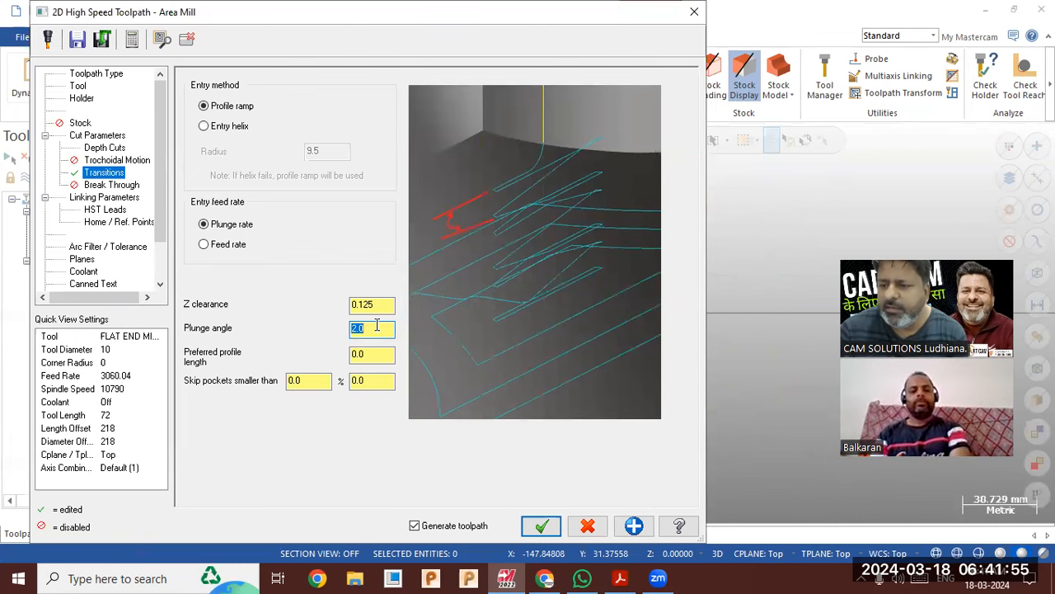
{"action": "left_click", "coordinate": [541, 525]}
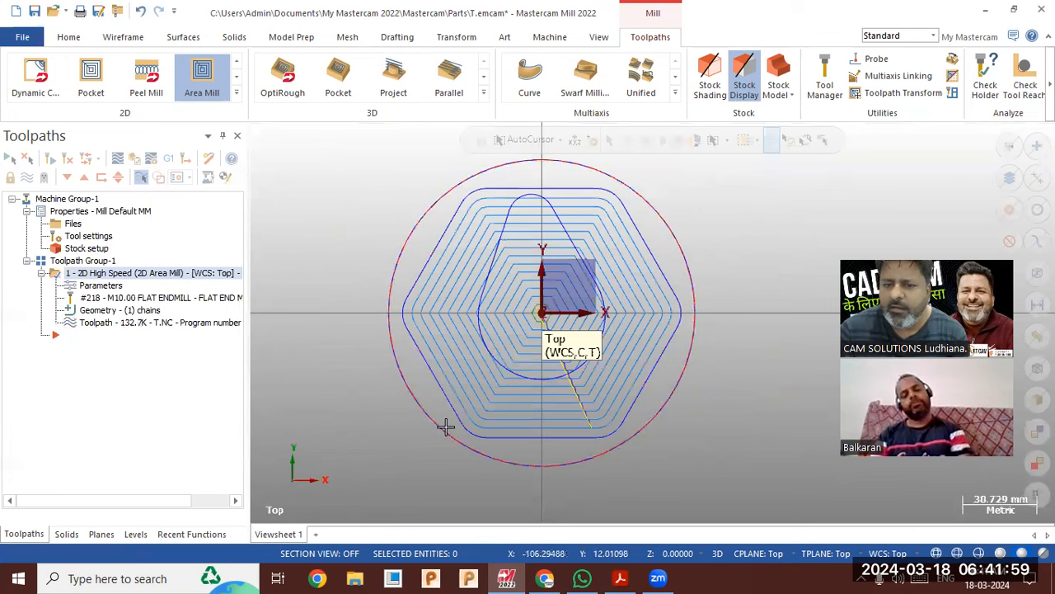
Examine the ramp entry moves at the pocket's centre and recheck the toolpath's transition settings.
{"action": "middle_click_drag", "start_coordinate": [454, 349], "coordinate": [462, 332]}
{"action": "scroll", "coordinate": [496, 355], "scroll_direction": "up", "scroll_amount": 5}
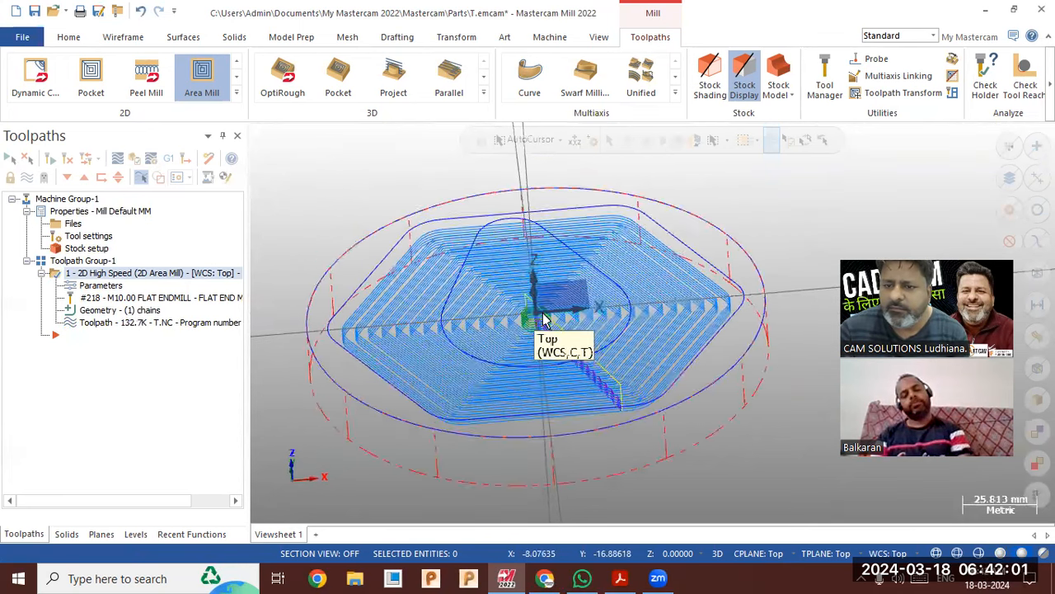
{"action": "scroll", "coordinate": [546, 329], "scroll_direction": "up", "scroll_amount": 3}
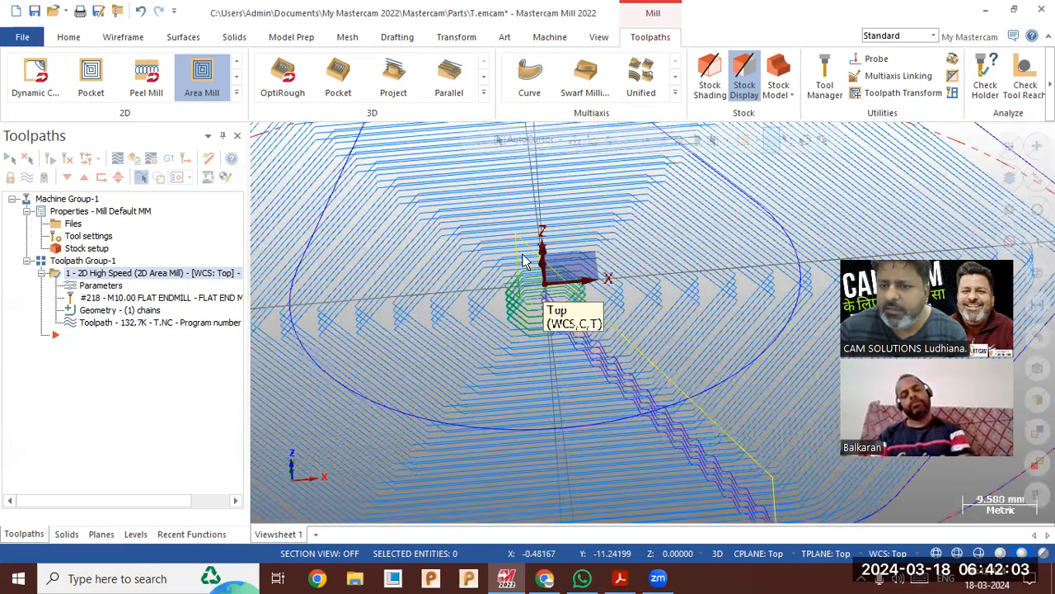
{"action": "scroll", "coordinate": [558, 299], "scroll_direction": "up", "scroll_amount": 2}
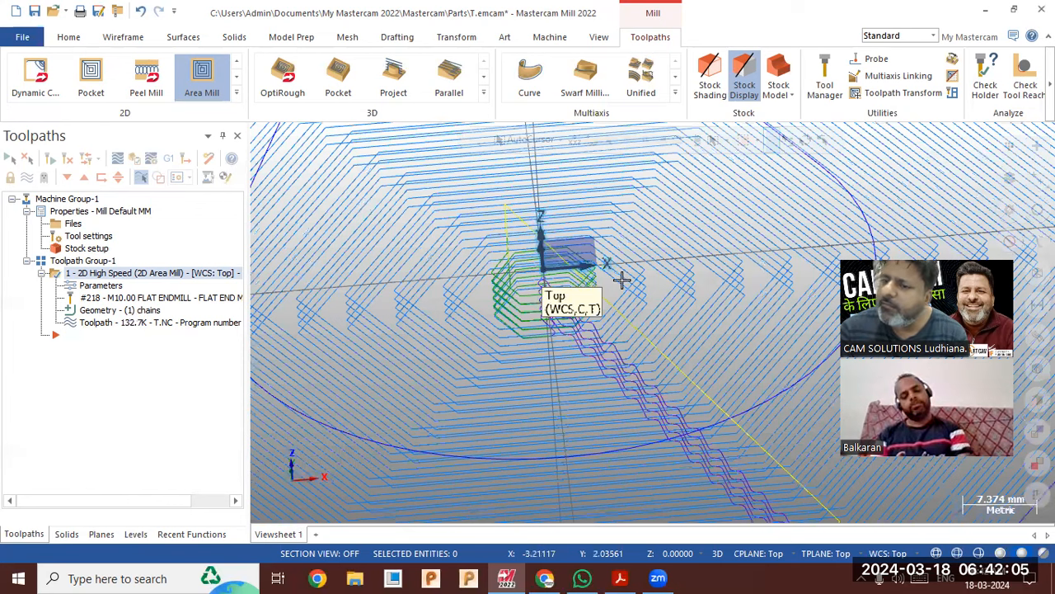
{"action": "scroll", "coordinate": [622, 280], "scroll_direction": "down", "scroll_amount": 3}
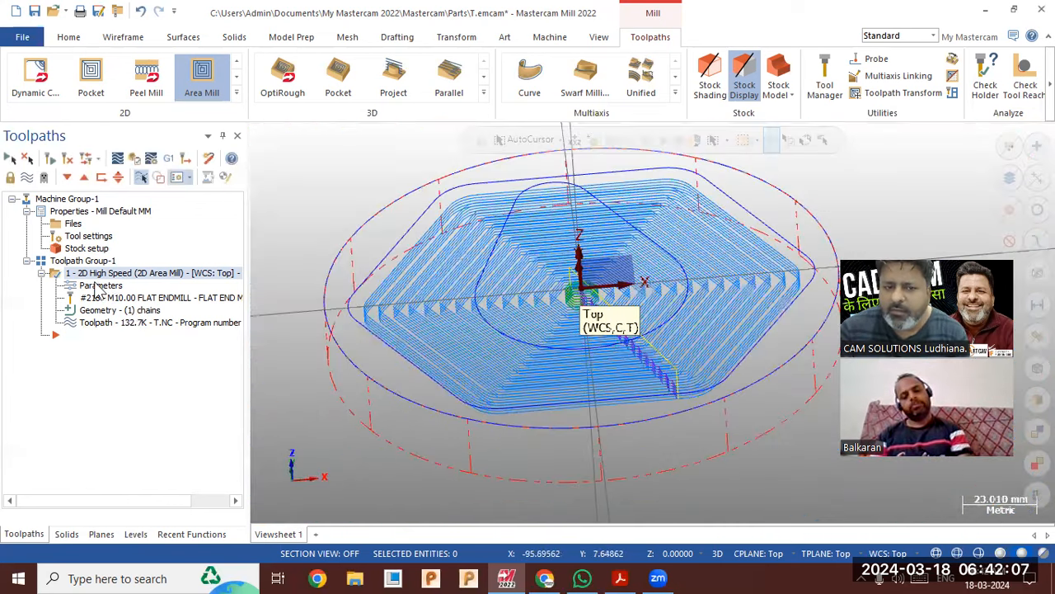
{"action": "left_click", "coordinate": [100, 285]}
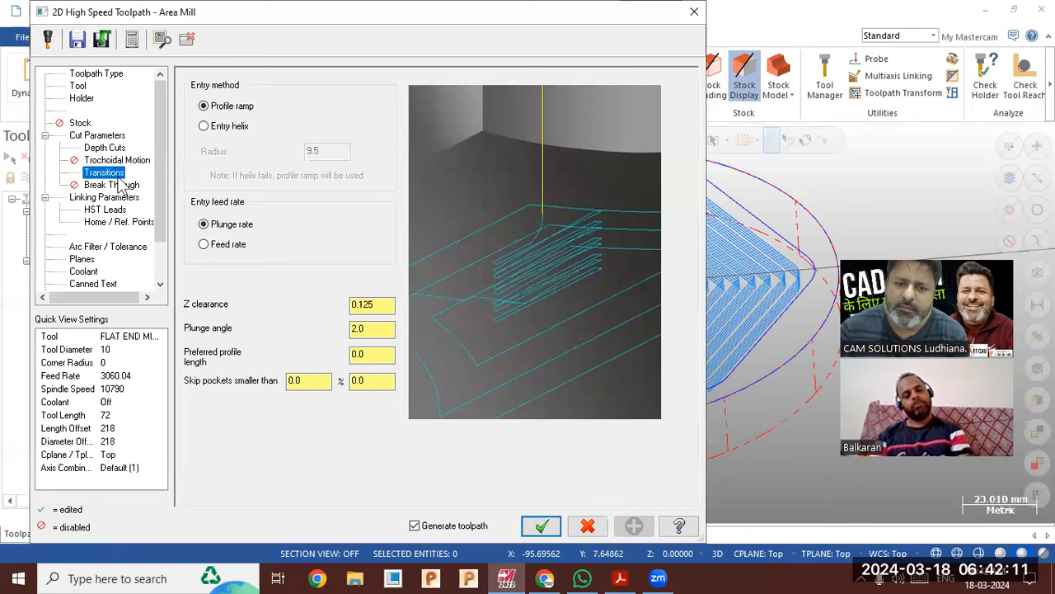
{"action": "left_click", "coordinate": [536, 526]}
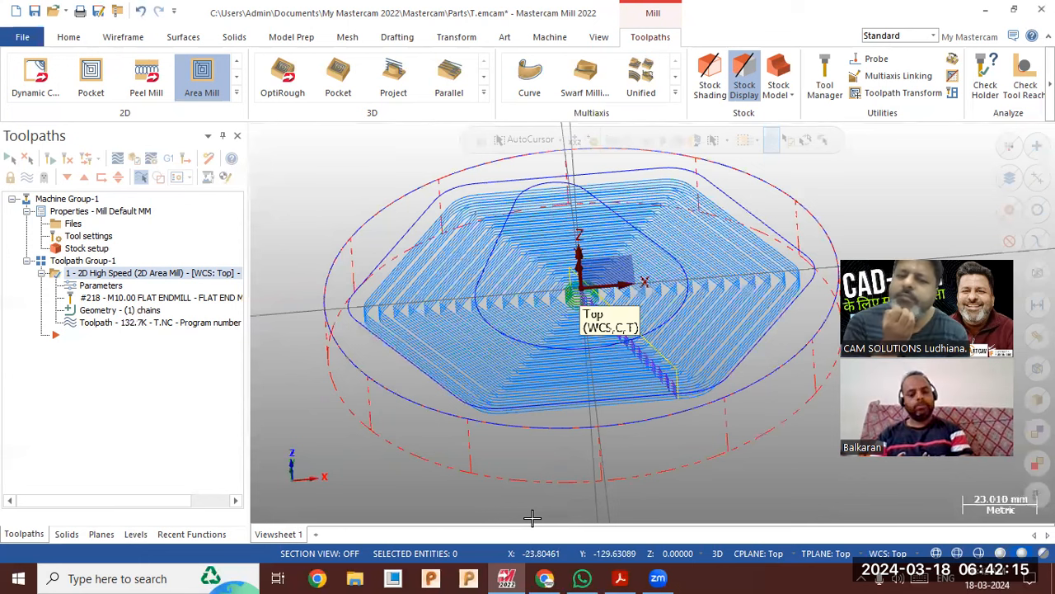
Start a 2D Dynamic Mill toolpath, chain the cam-shaped profile as the machining region and preview the chained area.
{"action": "right_click", "coordinate": [299, 281]}
{"action": "left_click", "coordinate": [313, 313]}
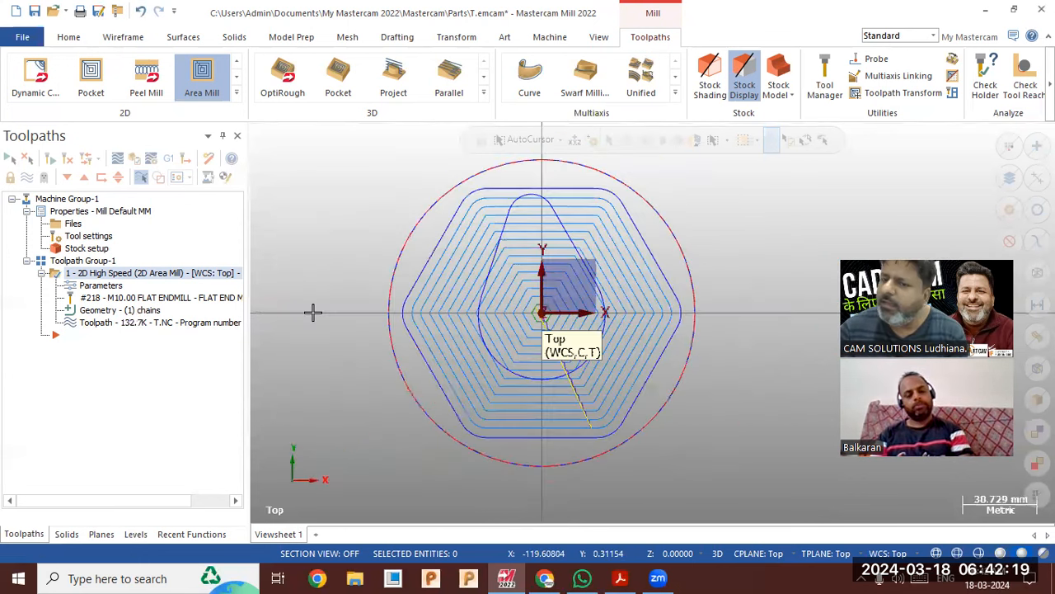
{"action": "right_click", "coordinate": [301, 252]}
{"action": "left_click", "coordinate": [353, 385]}
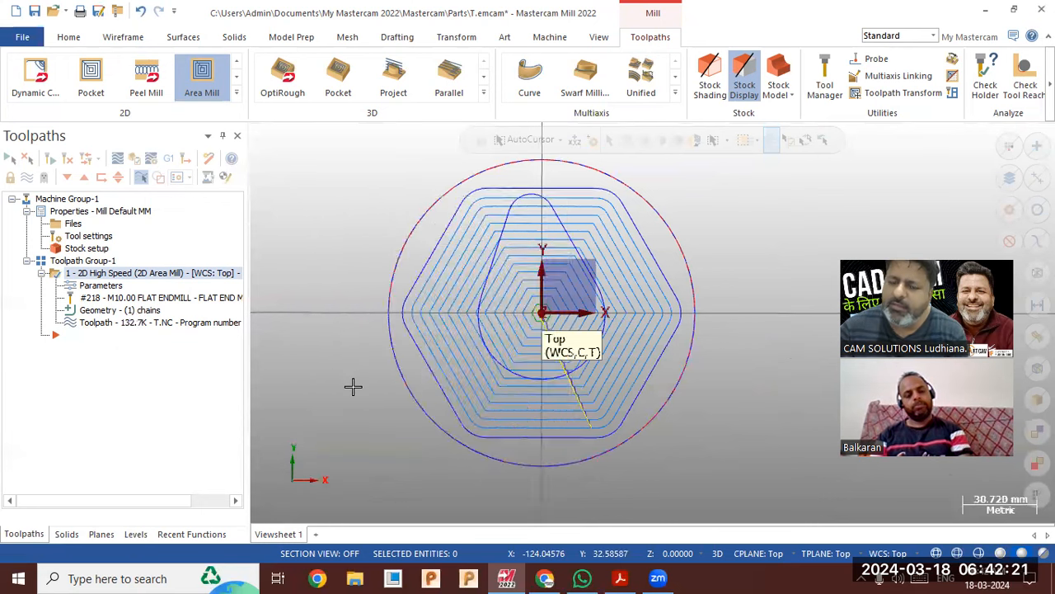
{"action": "left_click", "coordinate": [237, 94]}
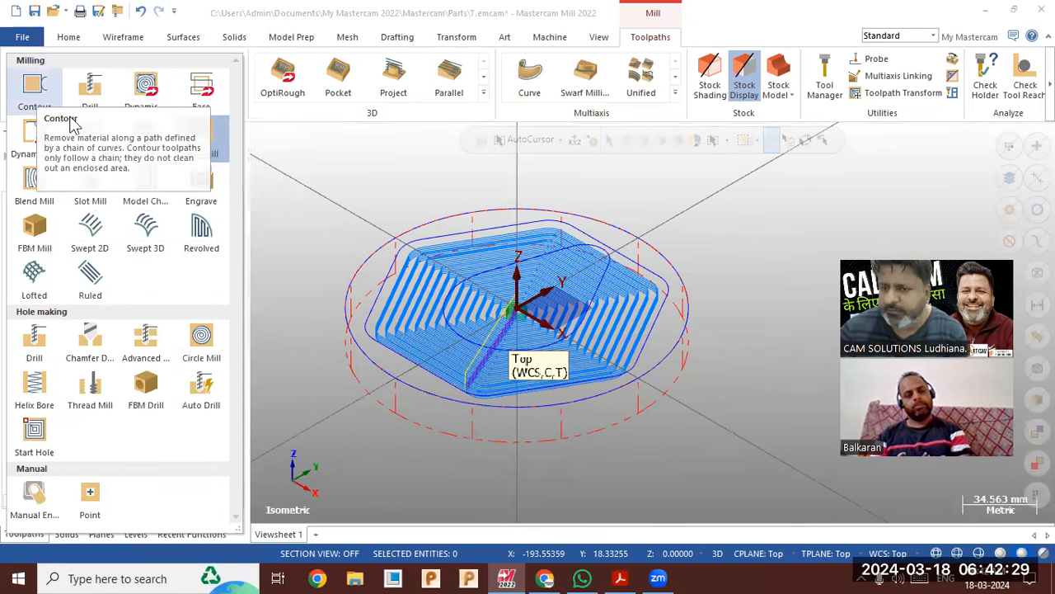
{"action": "left_click", "coordinate": [210, 150]}
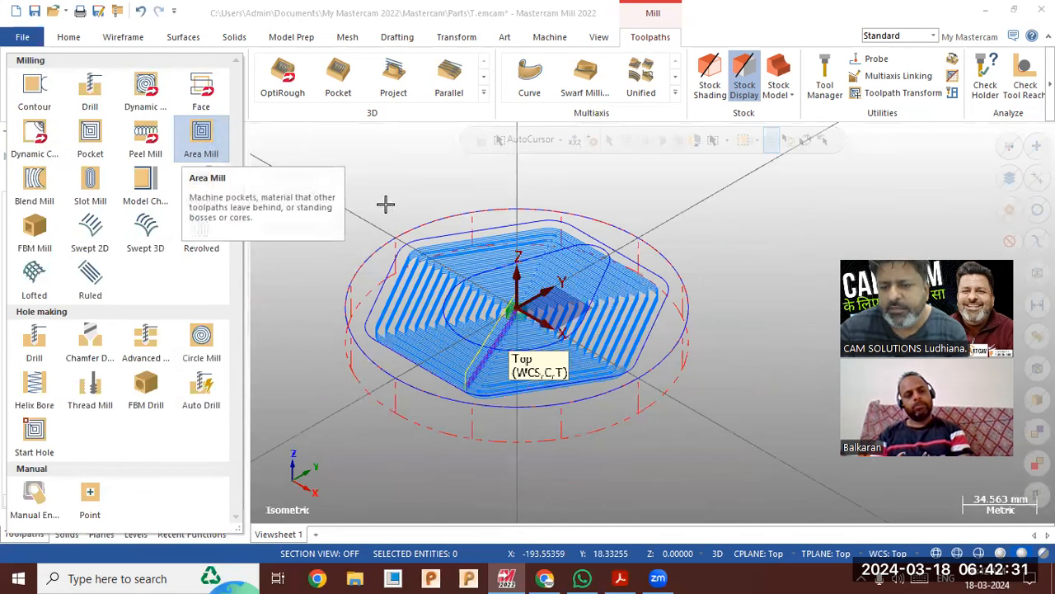
{"action": "left_click", "coordinate": [157, 109]}
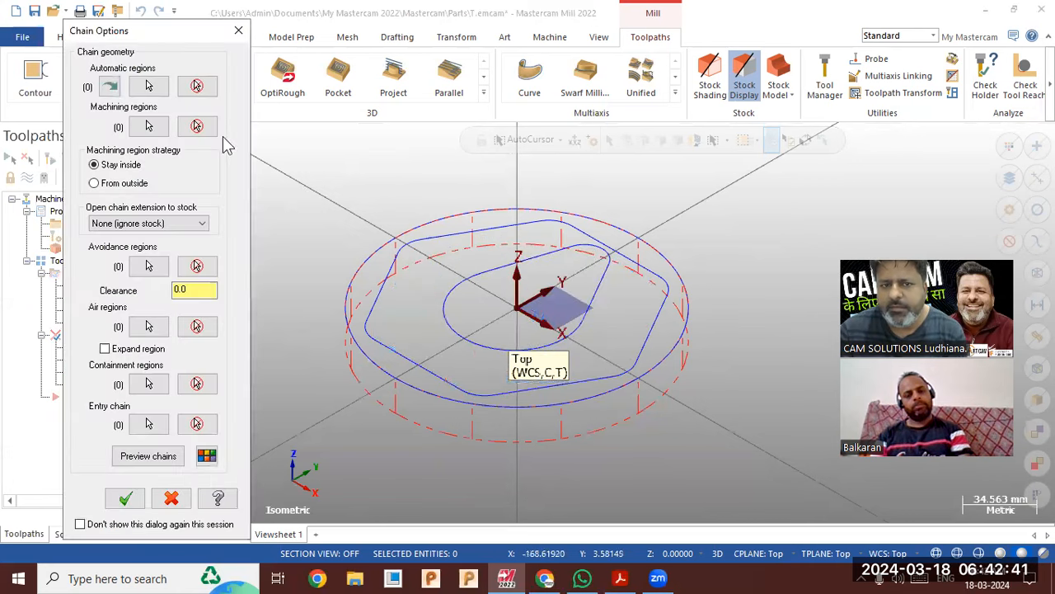
{"action": "left_click", "coordinate": [164, 129]}
{"action": "left_click", "coordinate": [494, 269]}
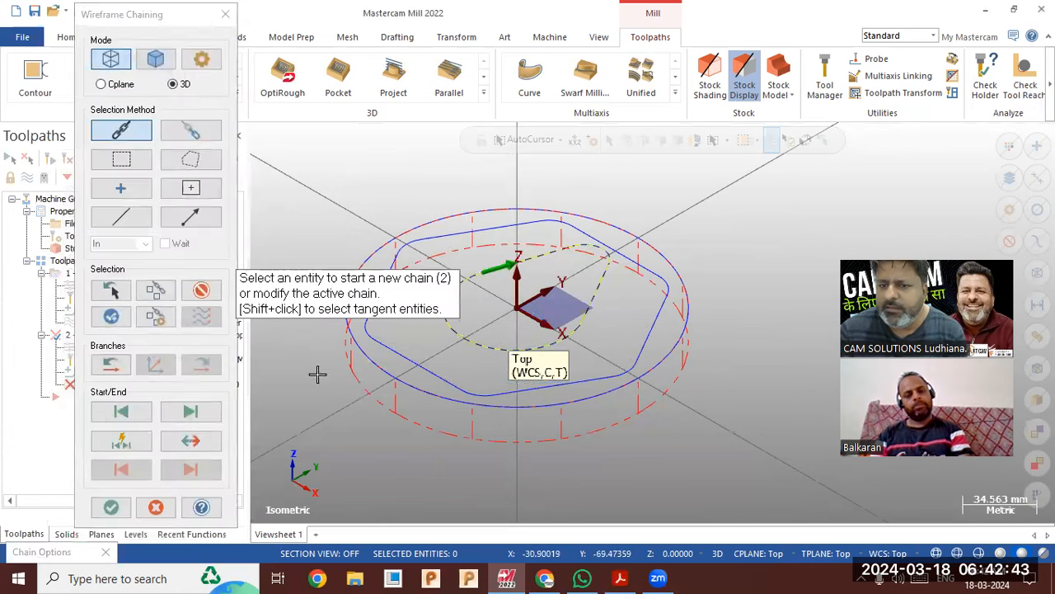
{"action": "left_click", "coordinate": [108, 508]}
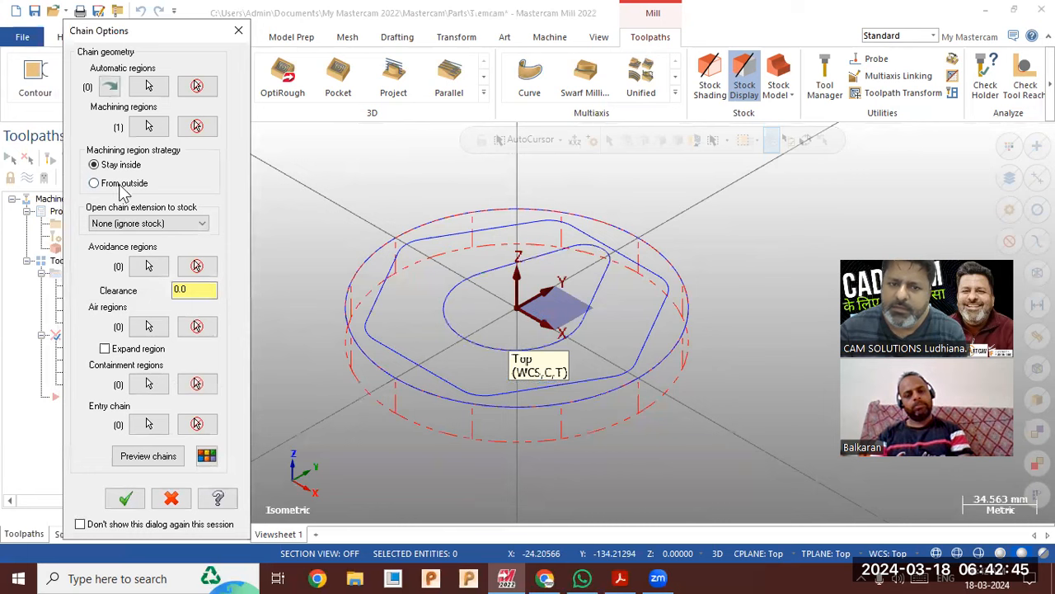
{"action": "left_click", "coordinate": [146, 462]}
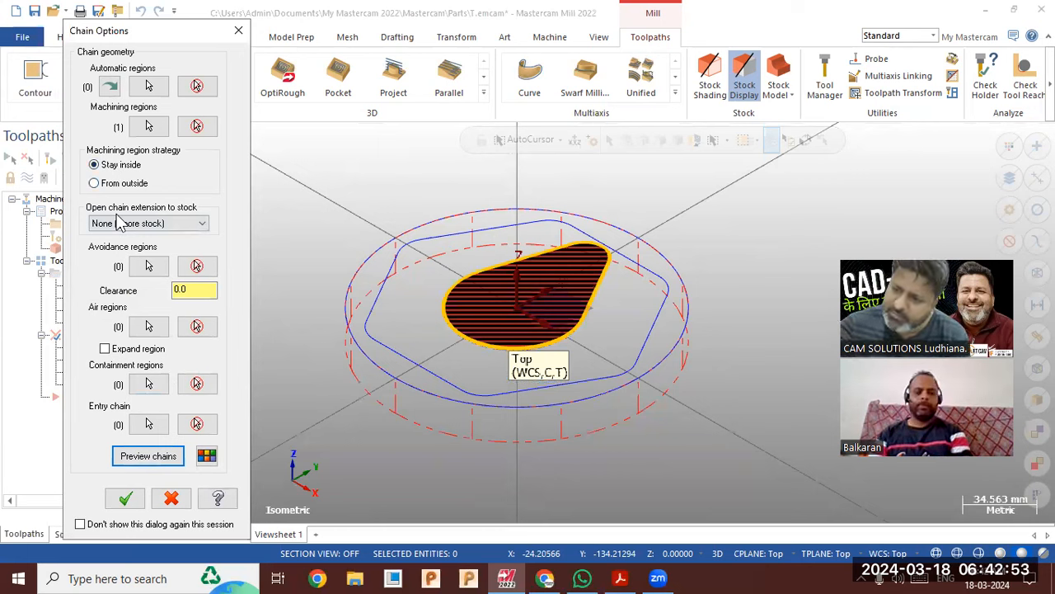
{"action": "left_click", "coordinate": [124, 499]}
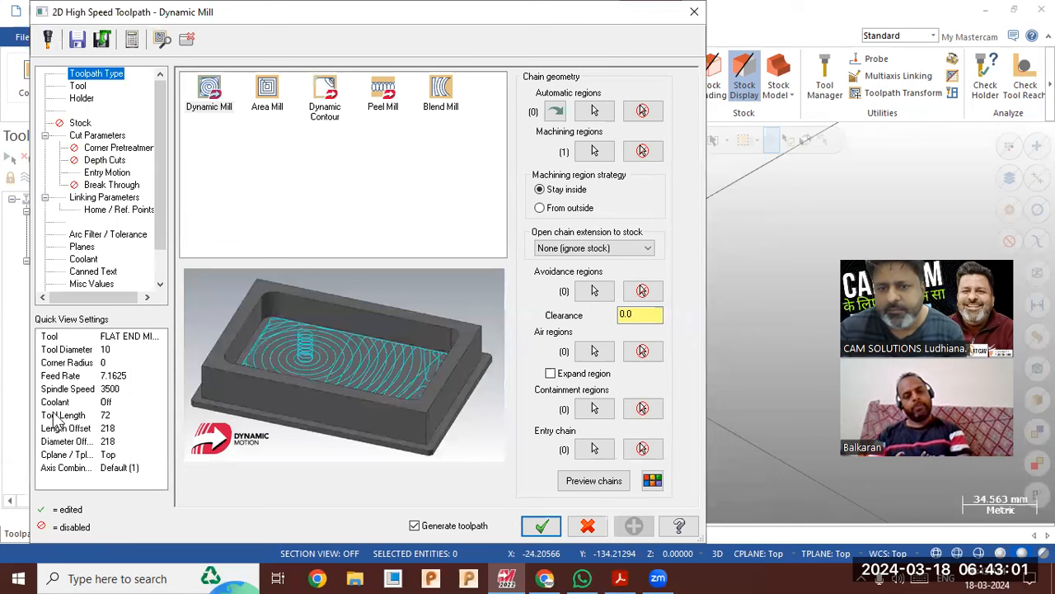
Choose the 10 mm flat end mill for the Dynamic Mill toolpath and set the stock to leave on walls and floors to 0.
{"action": "left_click", "coordinate": [77, 86]}
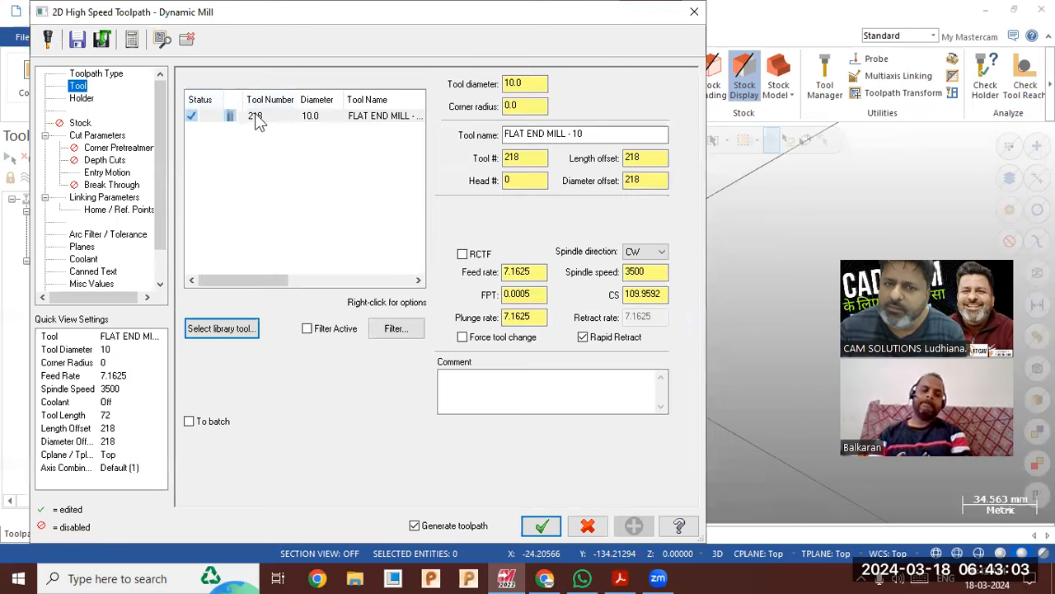
{"action": "left_click", "coordinate": [257, 117]}
{"action": "left_click", "coordinate": [98, 135]}
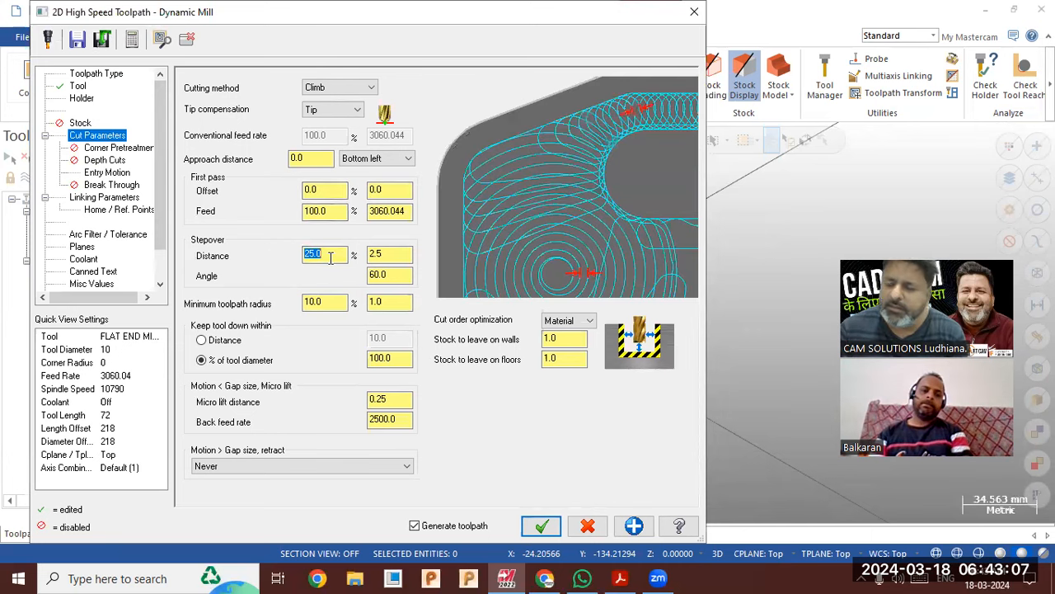
{"action": "left_click", "coordinate": [575, 356]}
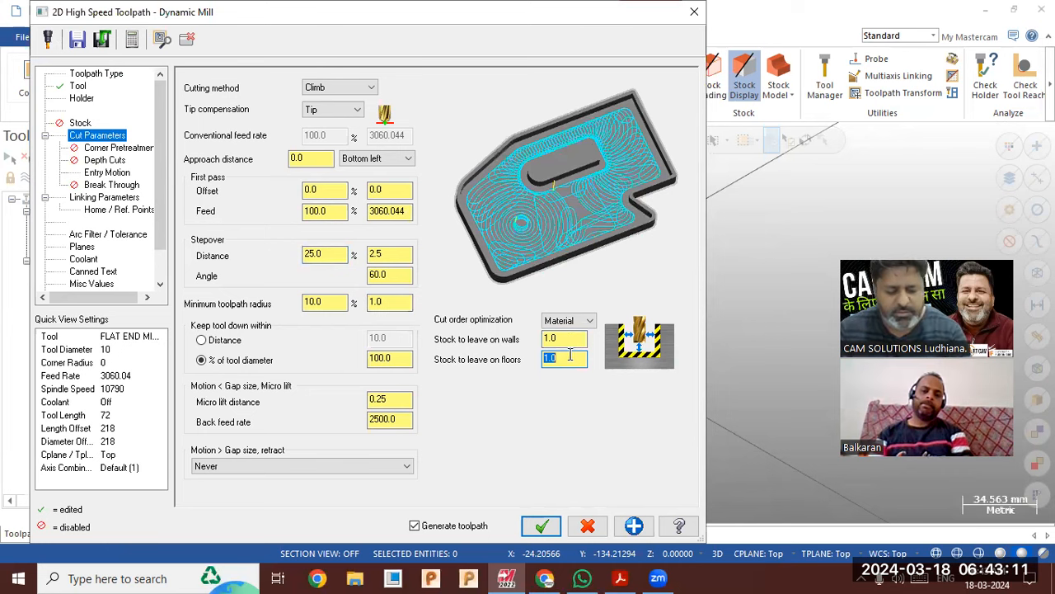
{"action": "left_click", "coordinate": [564, 338]}
{"action": "type", "text": "0"}
{"action": "left_click", "coordinate": [566, 361]}
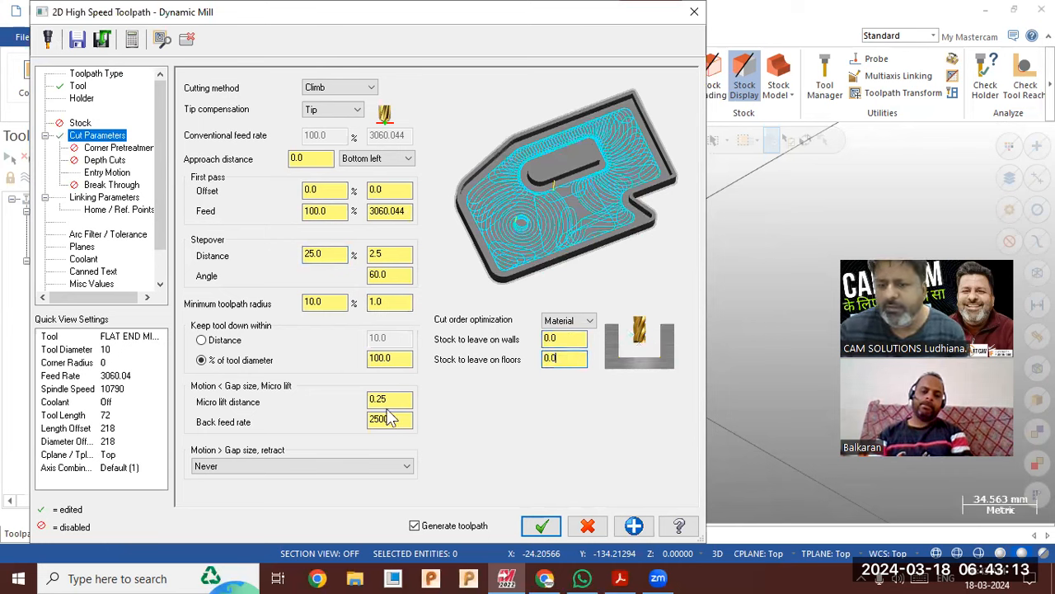
Set the stepover distance to 15 % and enable depth cuts for the Dynamic Mill toolpath.
{"action": "left_click", "coordinate": [323, 254]}
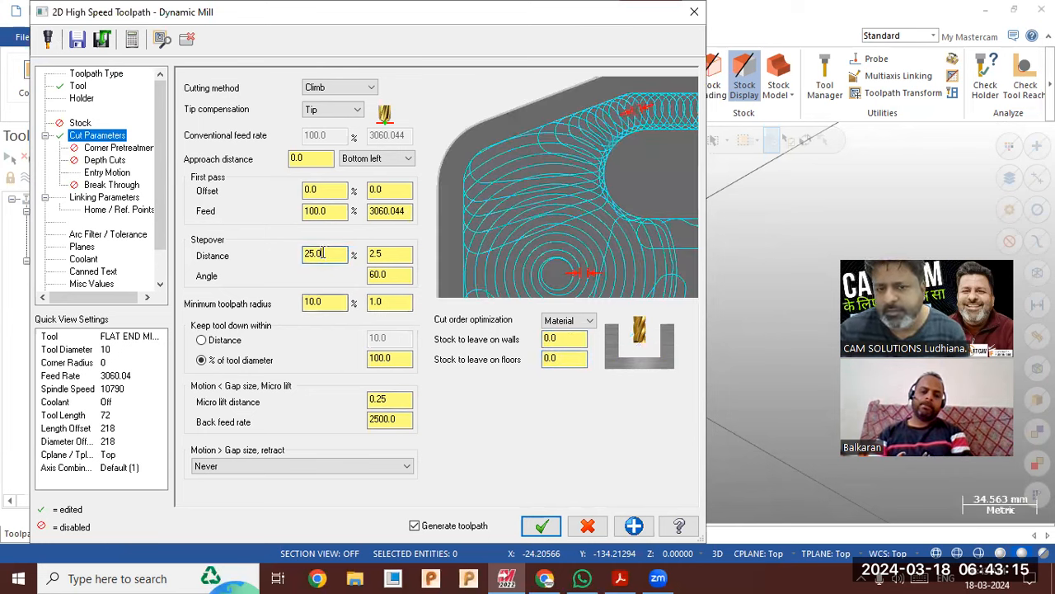
{"action": "type", "text": "15"}
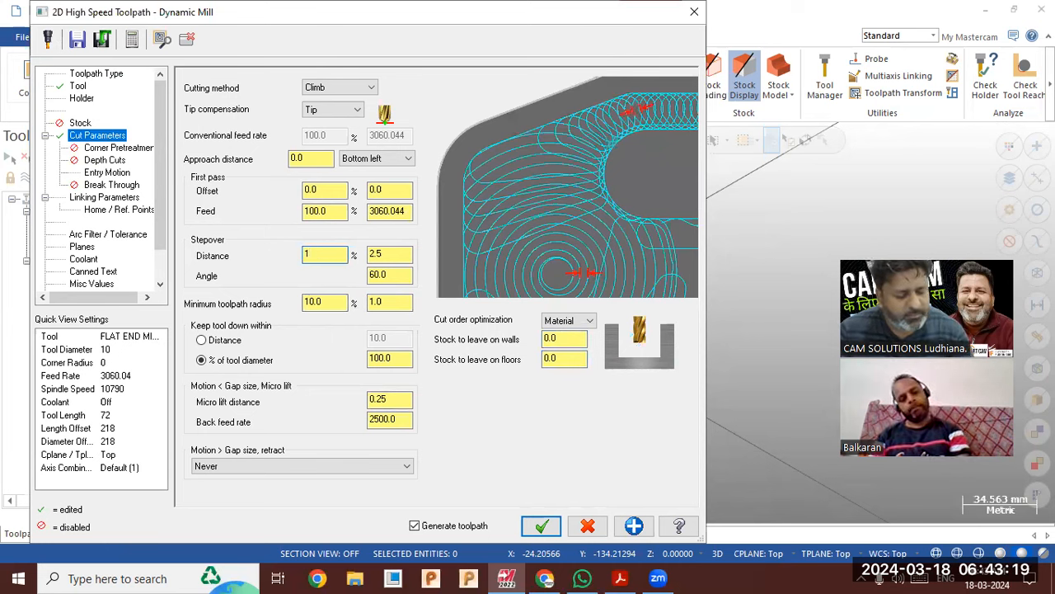
{"action": "key", "text": "Return"}
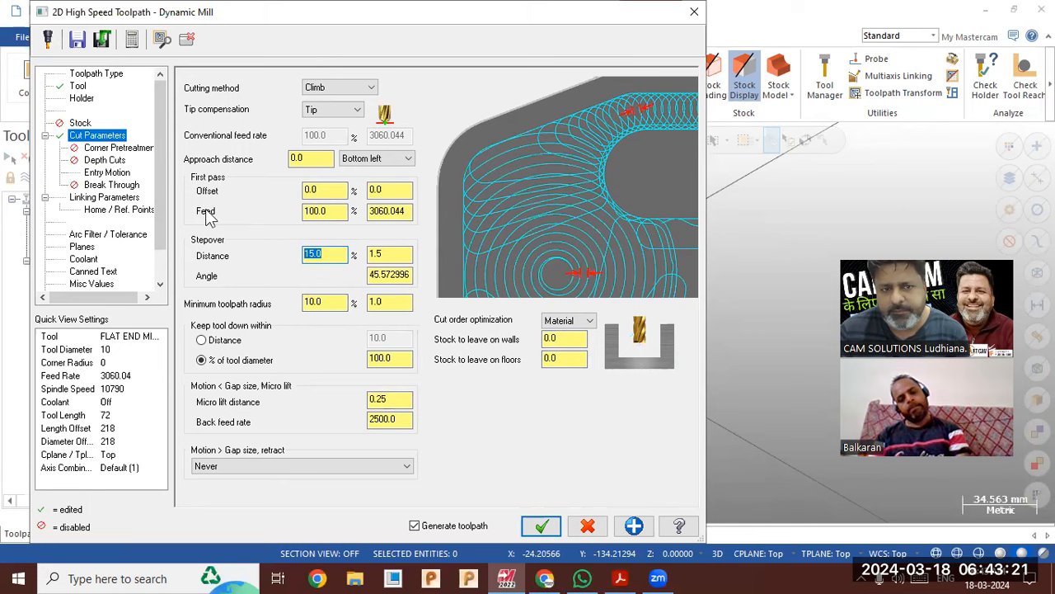
{"action": "left_click", "coordinate": [118, 160]}
{"action": "left_click", "coordinate": [230, 80]}
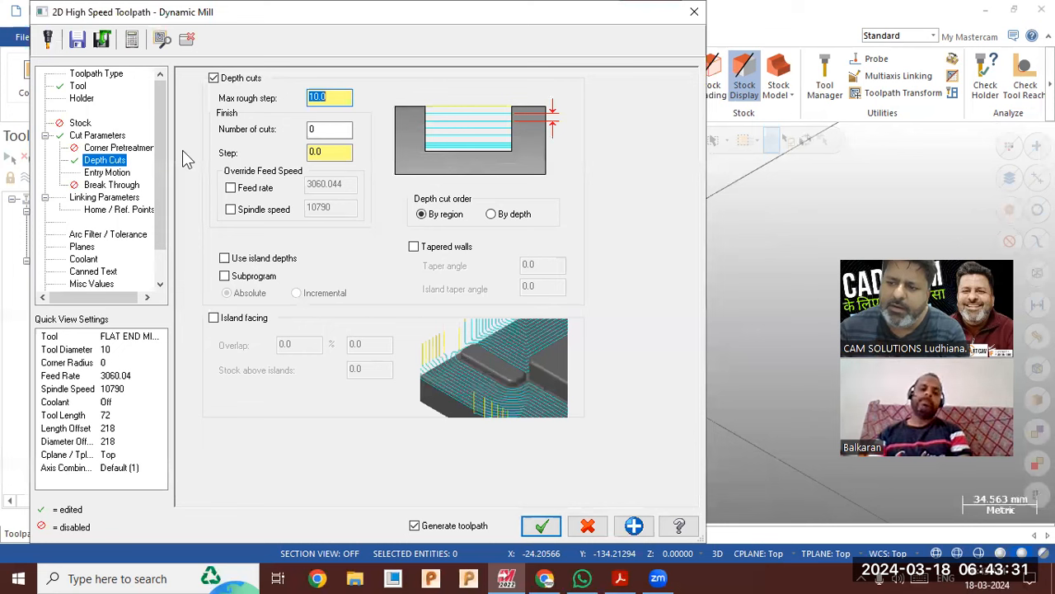
{"action": "left_click", "coordinate": [115, 173]}
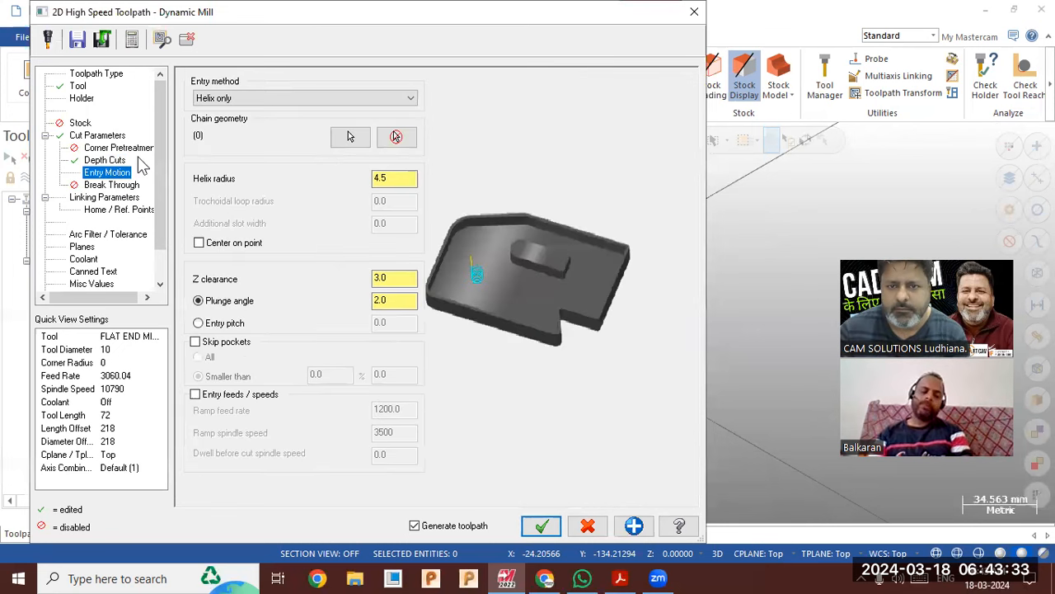
Set the linking parameters to an absolute depth of -10 and a top of stock of -5, and generate the toolpath.
{"action": "left_click", "coordinate": [105, 198]}
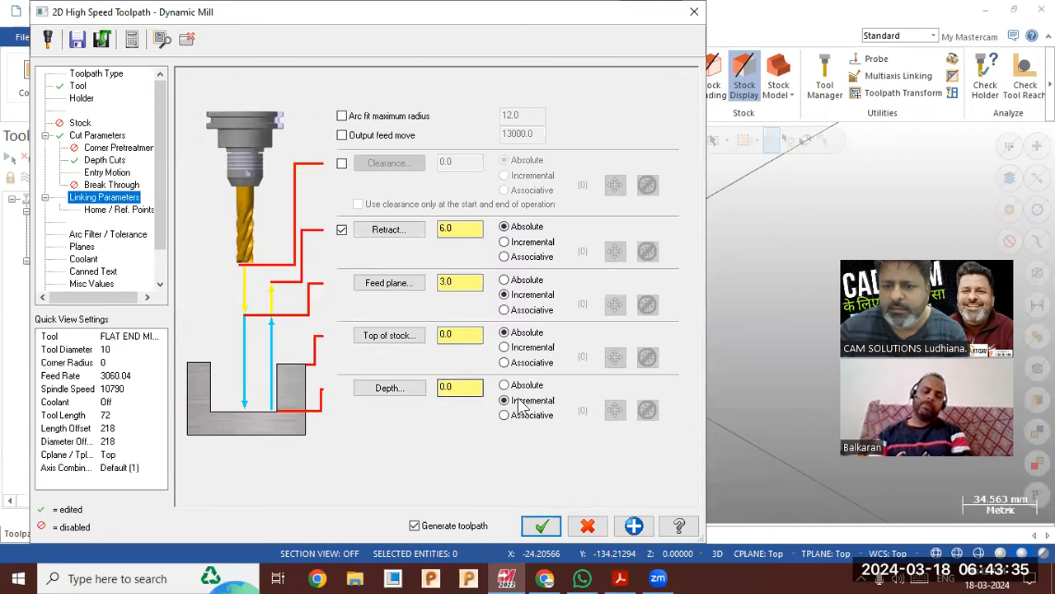
{"action": "double_click", "coordinate": [468, 387]}
{"action": "type", "text": "-1"}
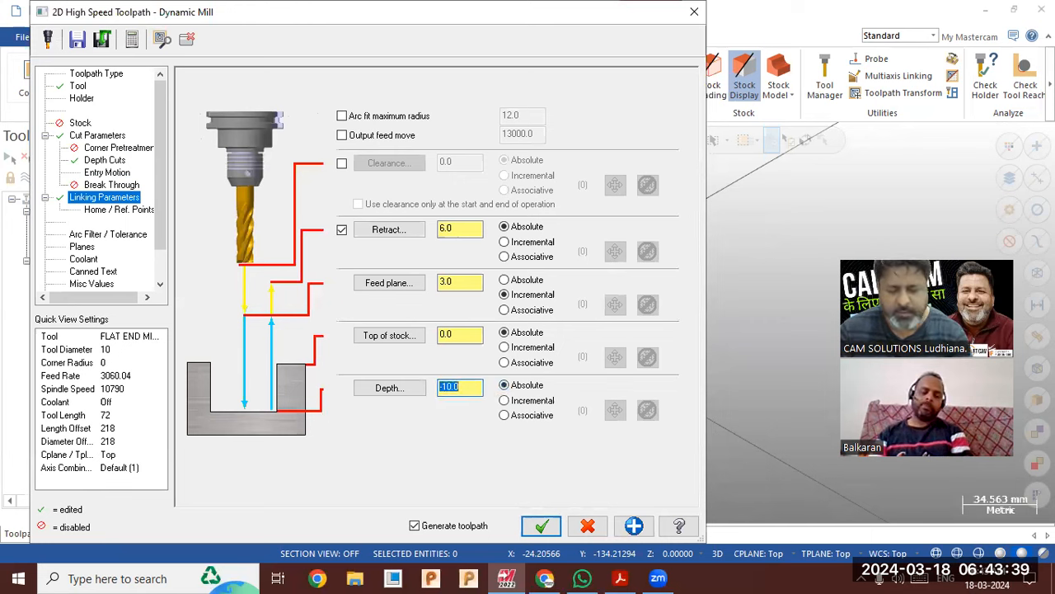
{"action": "left_click", "coordinate": [458, 338]}
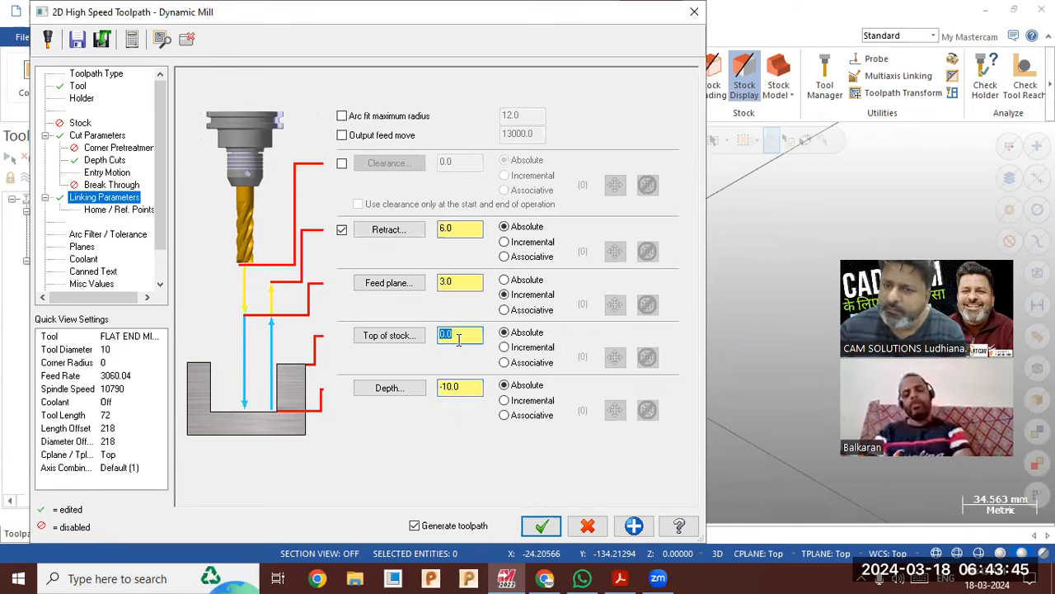
{"action": "type", "text": "-5"}
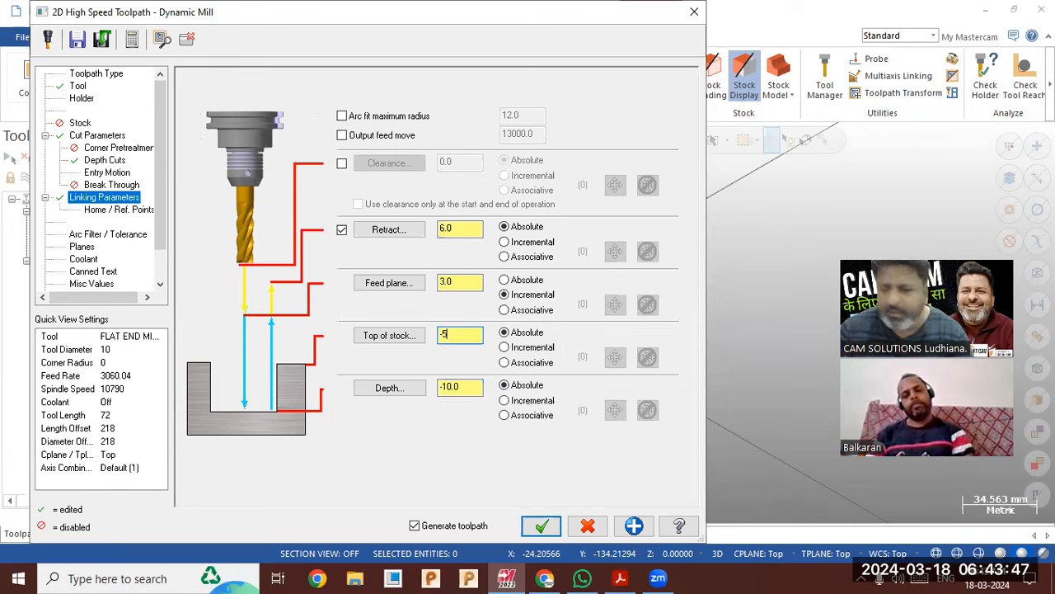
{"action": "left_click", "coordinate": [460, 388]}
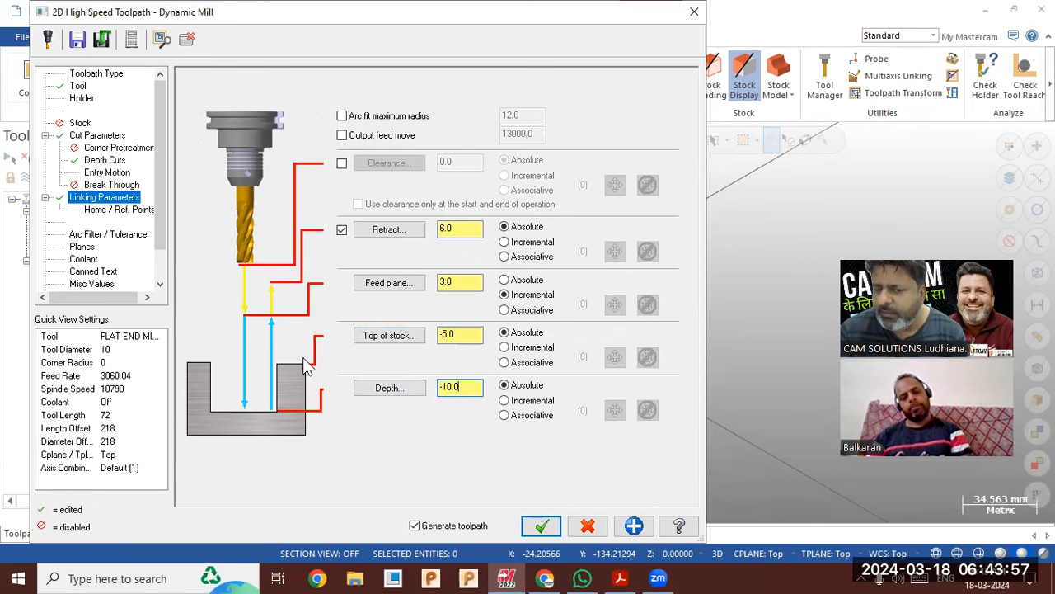
{"action": "left_click", "coordinate": [751, 448]}
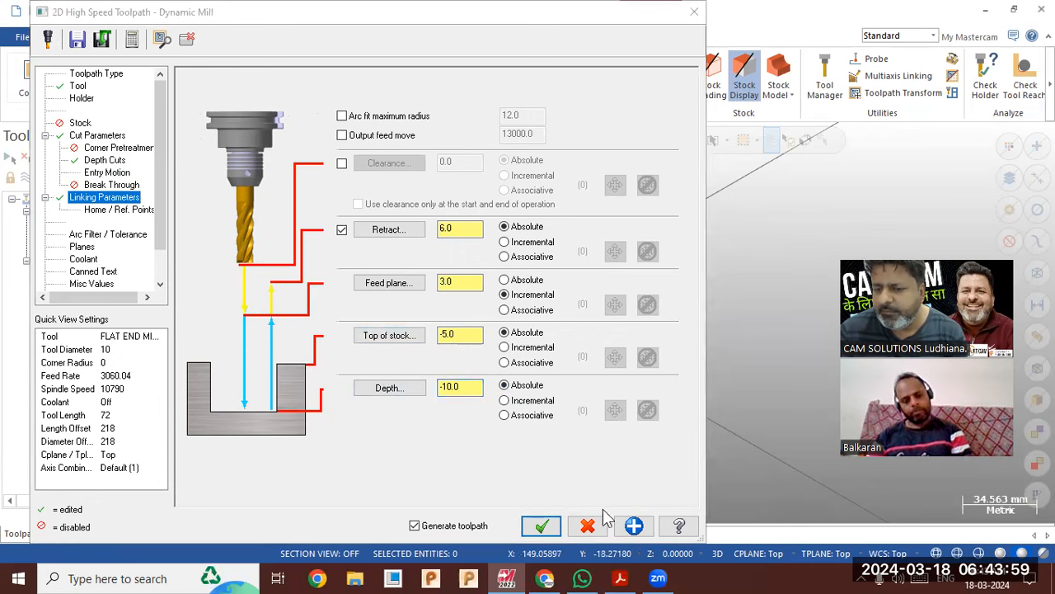
{"action": "left_click", "coordinate": [541, 525]}
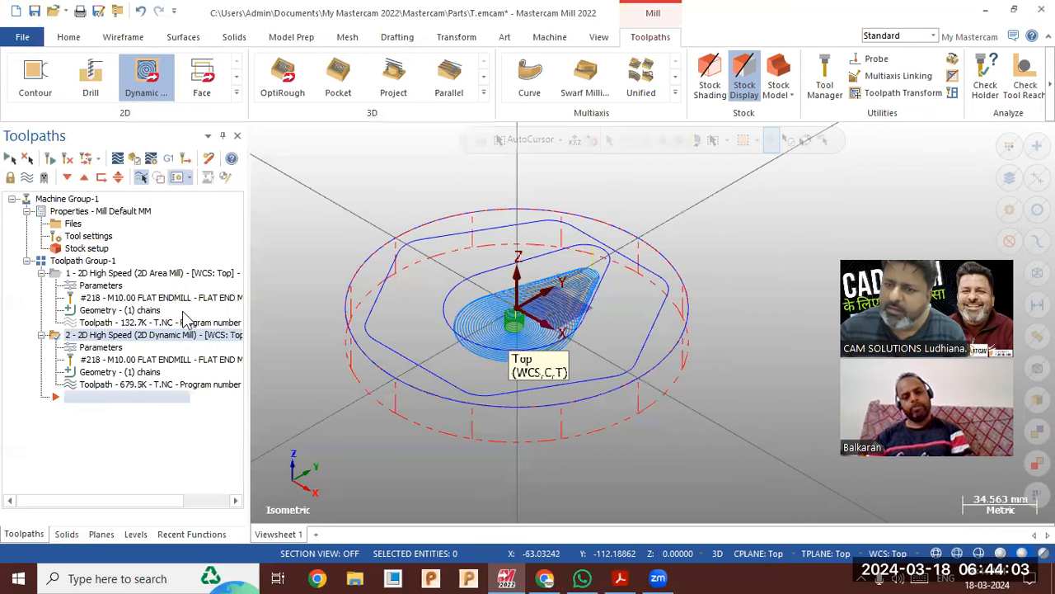
Display both toolpaths of the group together and examine their cutting depths from the top, front and isometric views.
{"action": "middle_click_drag", "start_coordinate": [610, 412], "coordinate": [330, 368]}
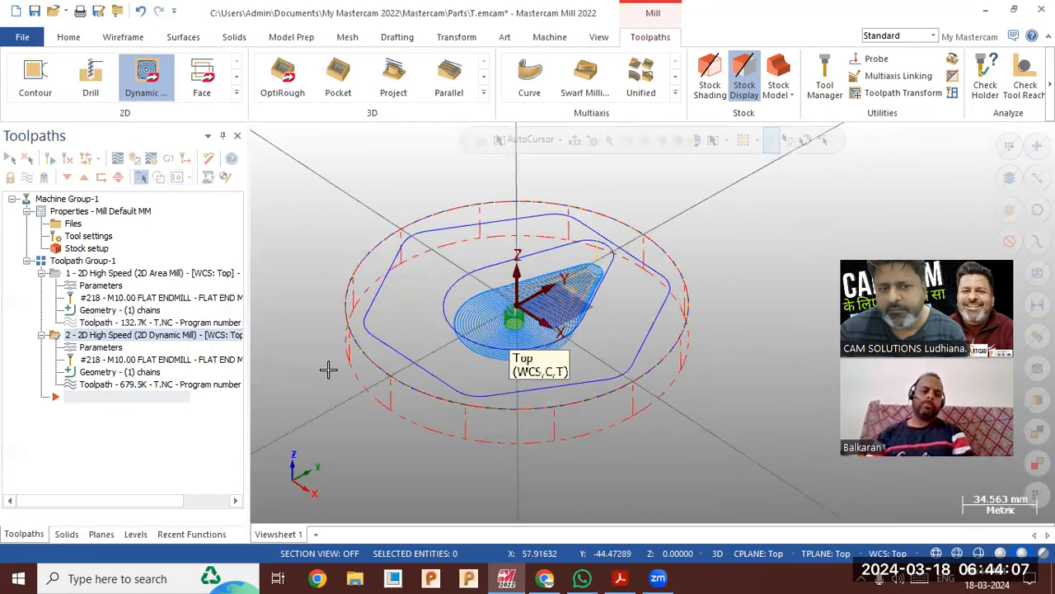
{"action": "left_click", "coordinate": [82, 260]}
{"action": "middle_click_drag", "start_coordinate": [382, 398], "coordinate": [676, 292]}
{"action": "right_click", "coordinate": [677, 292]}
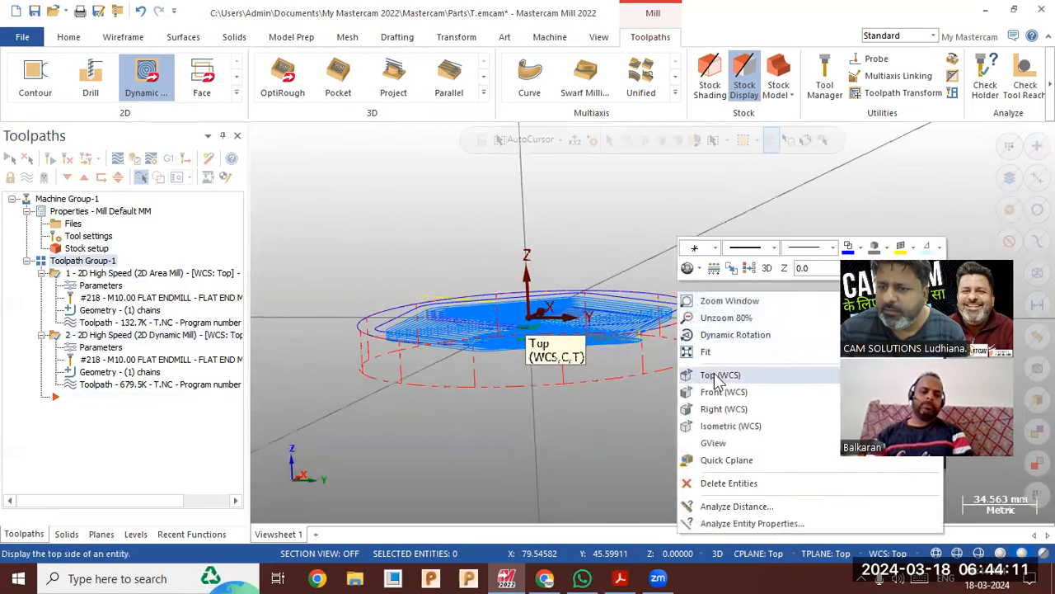
{"action": "left_click", "coordinate": [720, 377]}
{"action": "right_click", "coordinate": [735, 275]}
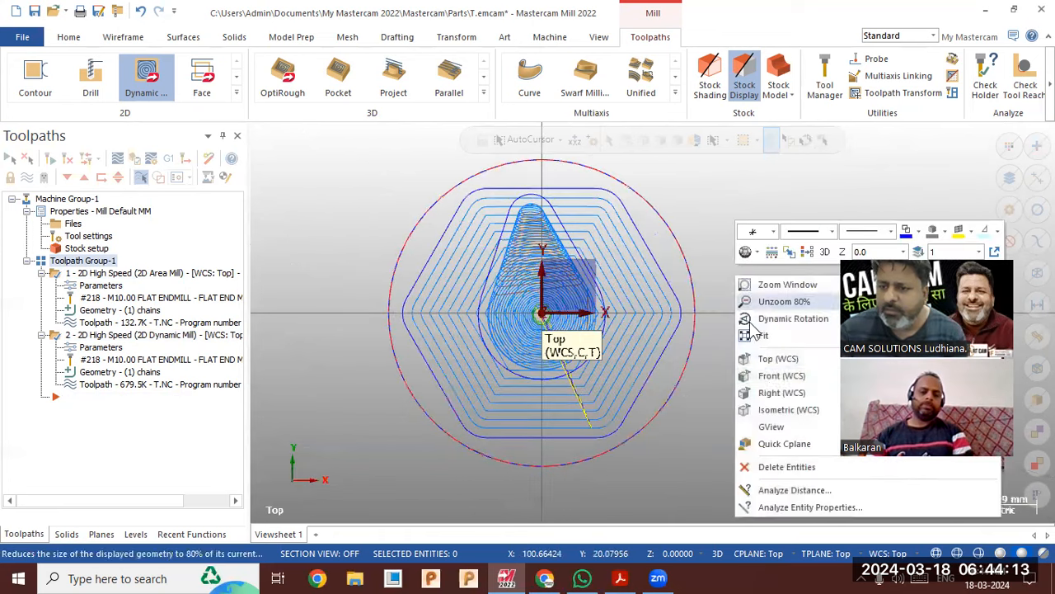
{"action": "left_click", "coordinate": [779, 376]}
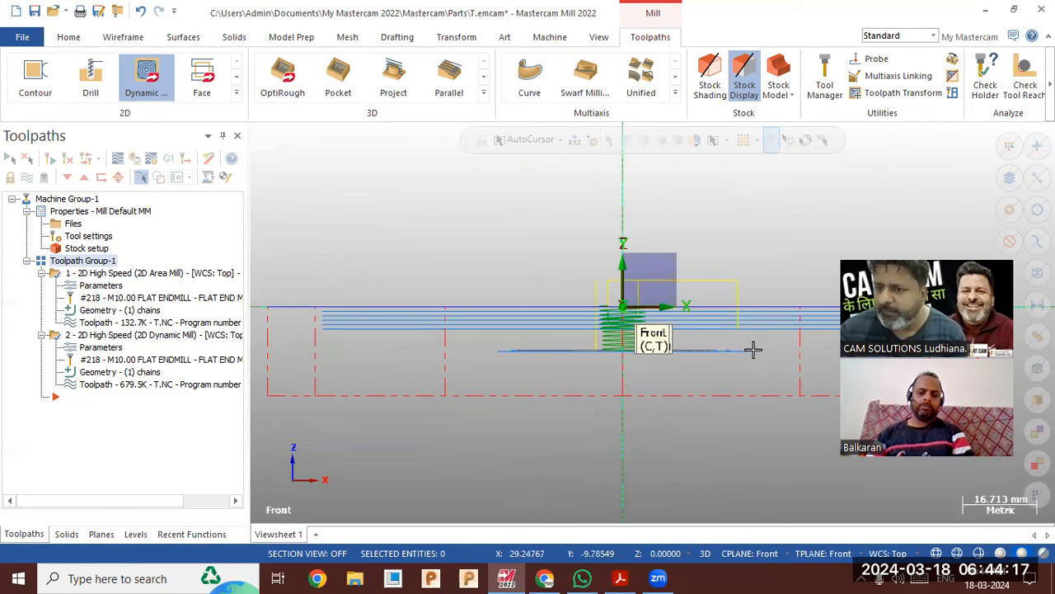
{"action": "right_click", "coordinate": [451, 223]}
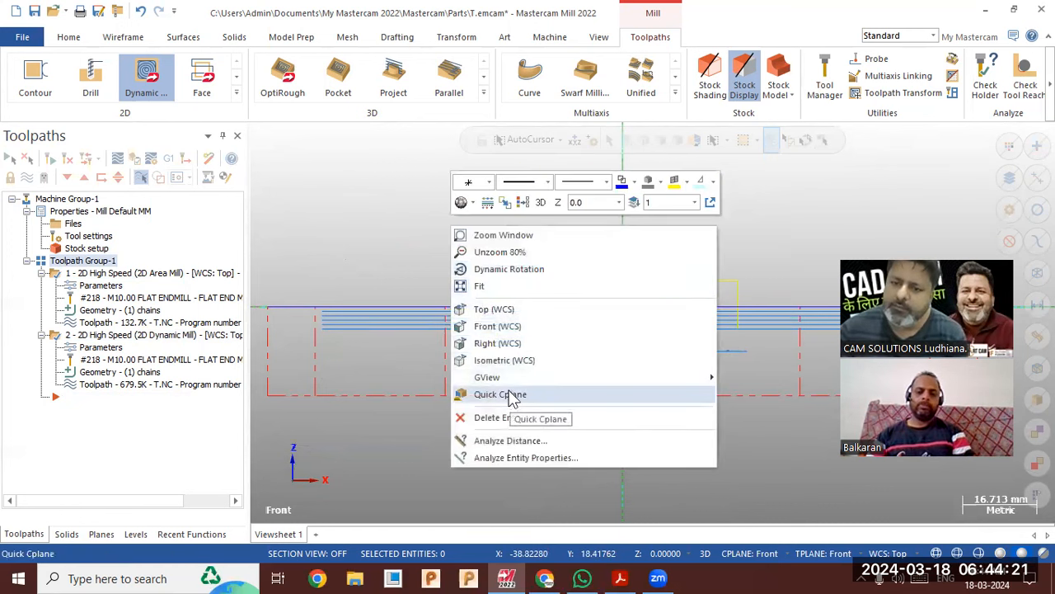
{"action": "left_click", "coordinate": [505, 361]}
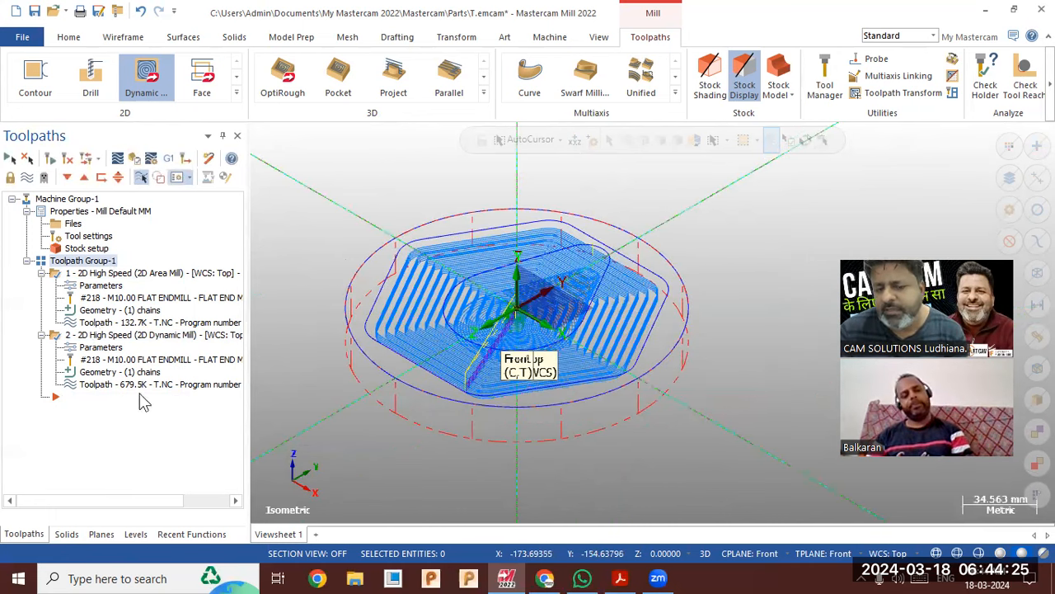
Compare the Dynamic Mill and Area Mill toolpaths by displaying each operation on its own.
{"action": "key", "text": "F2"}
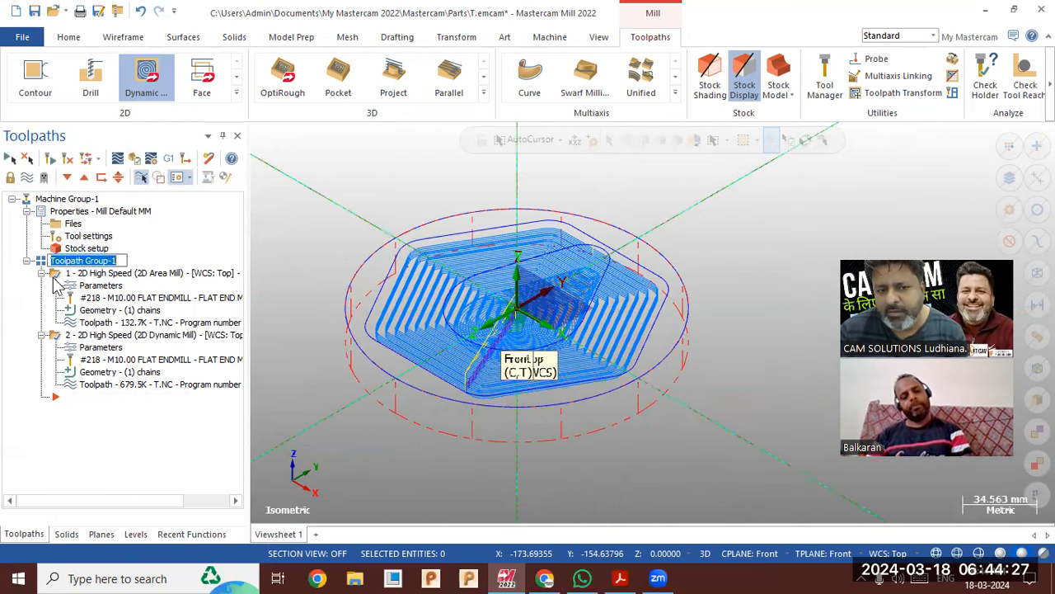
{"action": "left_click", "coordinate": [65, 407]}
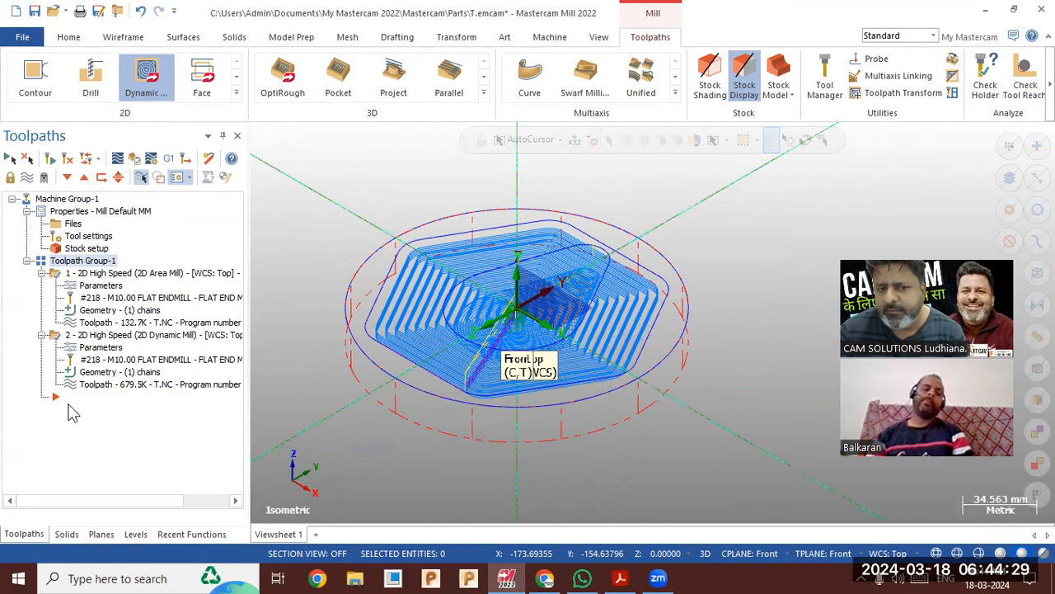
{"action": "left_click", "coordinate": [120, 336]}
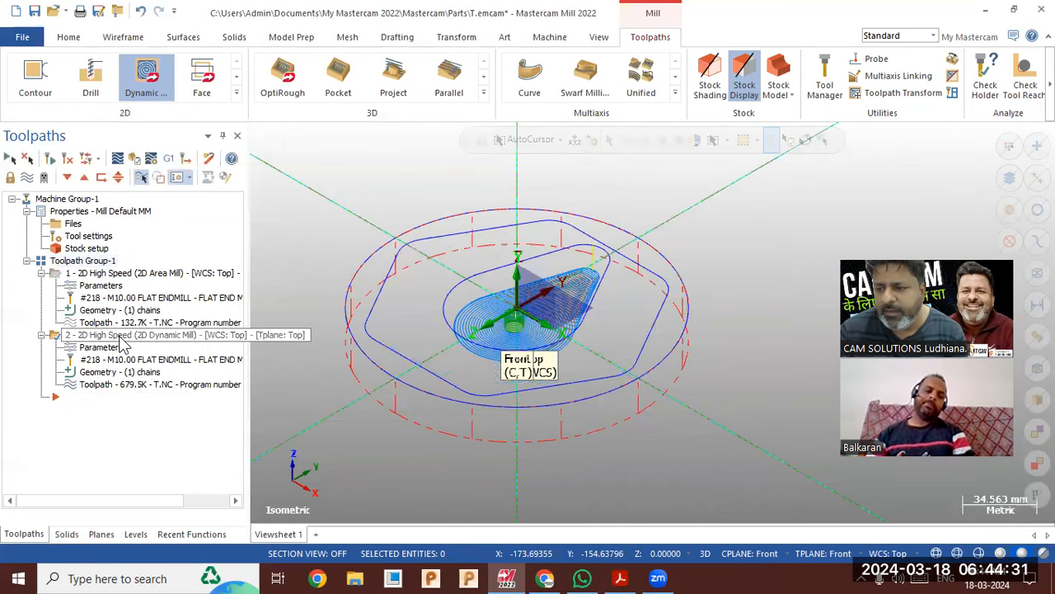
{"action": "left_click", "coordinate": [111, 273]}
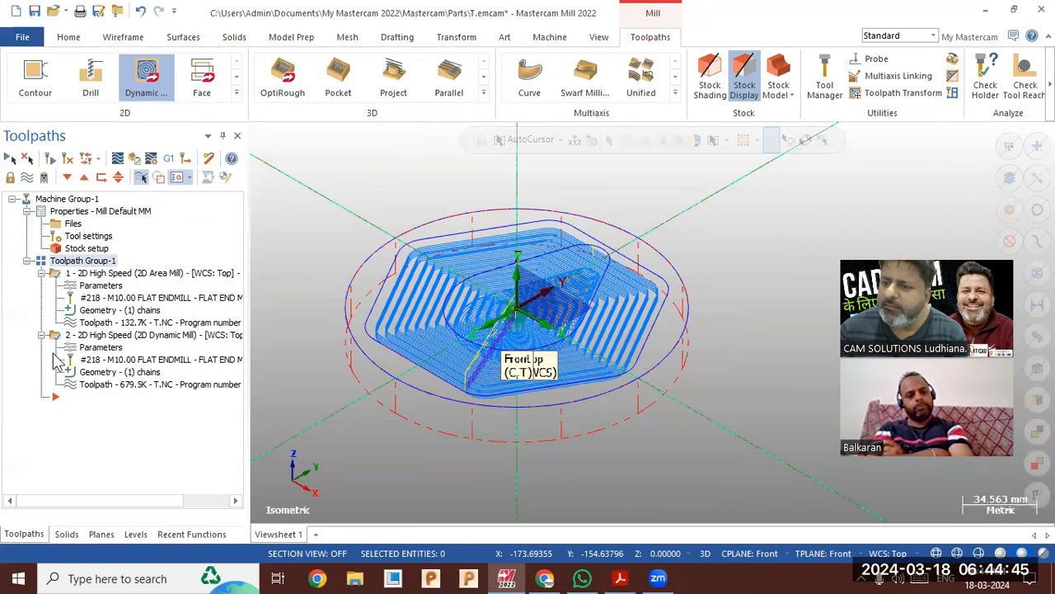
Verify both operations in a full-size simulator with Color Loop enabled, and play the cutting simulation at a reduced speed.
{"action": "left_click", "coordinate": [135, 165]}
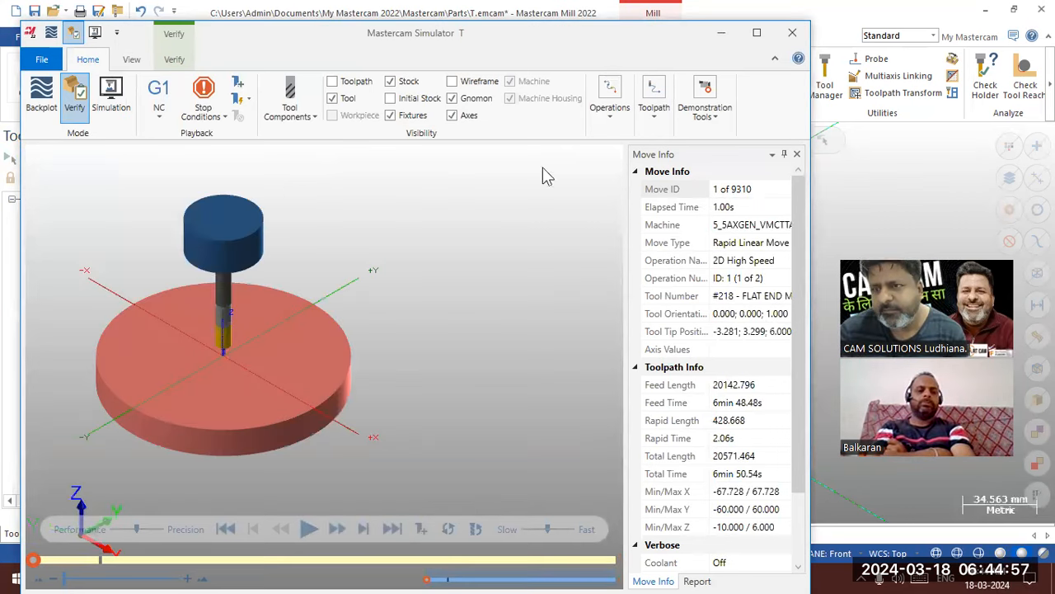
{"action": "left_click", "coordinate": [757, 33]}
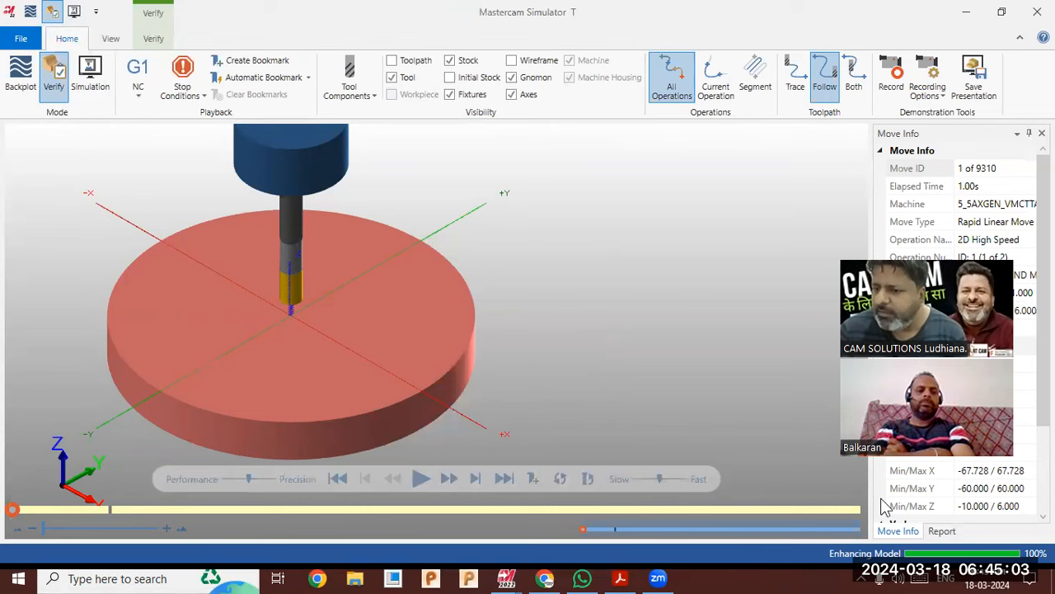
{"action": "left_click", "coordinate": [153, 39]}
{"action": "left_click", "coordinate": [13, 76]}
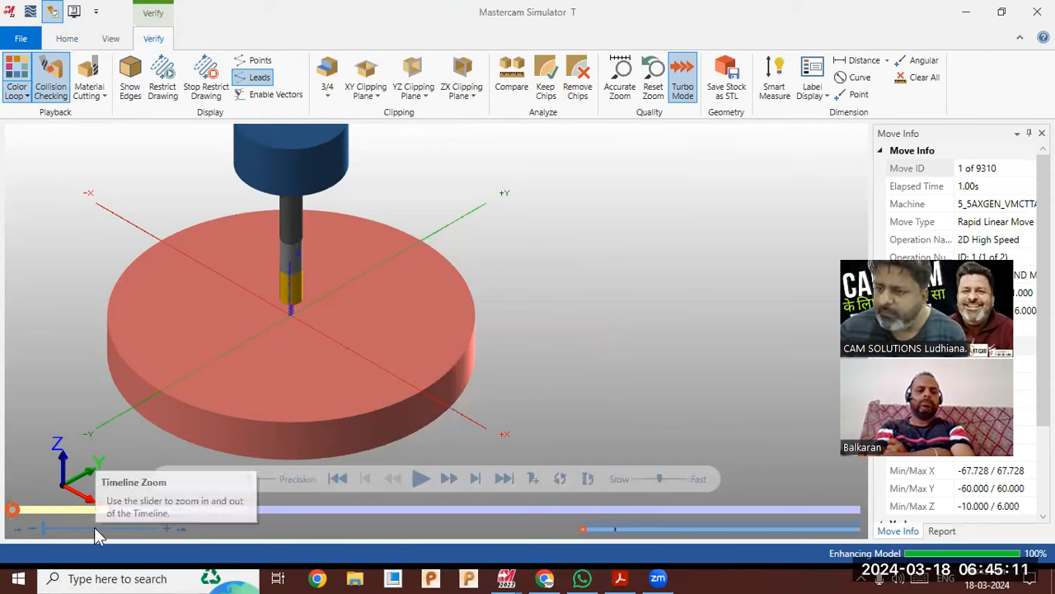
{"action": "left_click", "coordinate": [422, 482]}
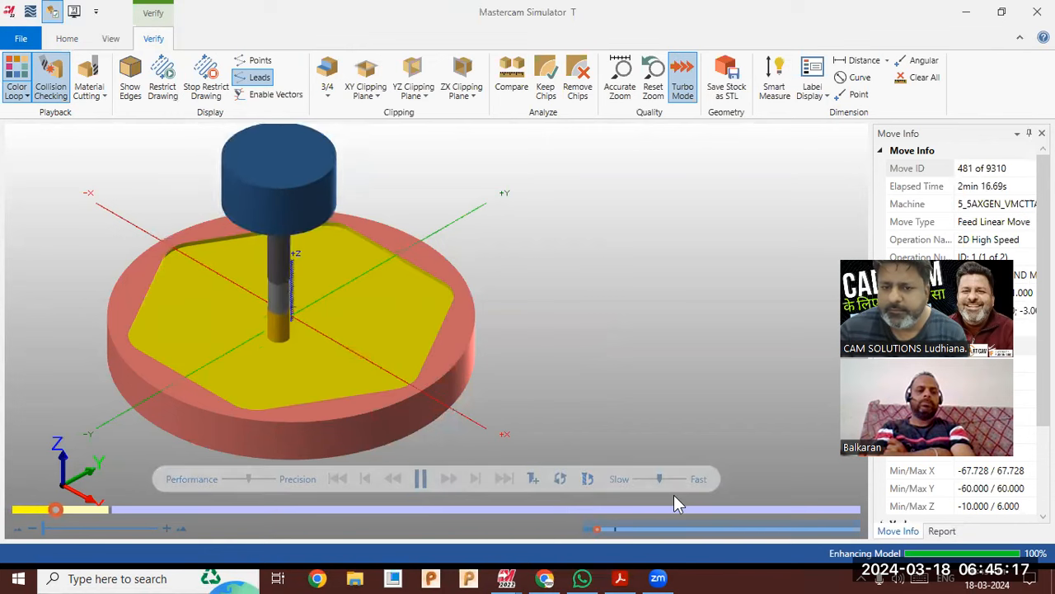
{"action": "left_click_drag", "start_coordinate": [657, 480], "coordinate": [644, 480]}
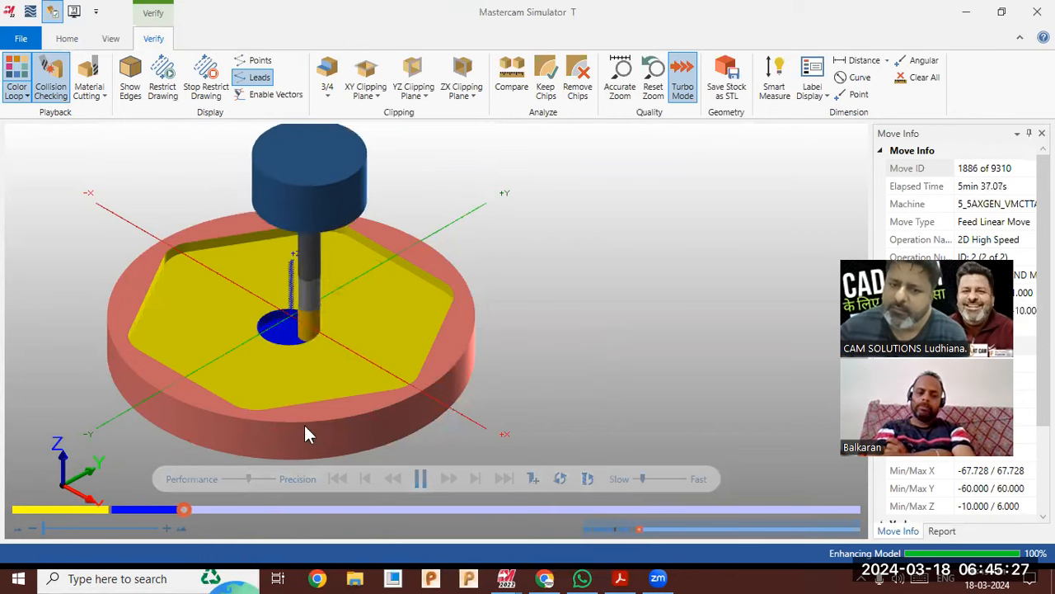
{"action": "scroll", "coordinate": [234, 381], "scroll_direction": "up", "scroll_amount": 3}
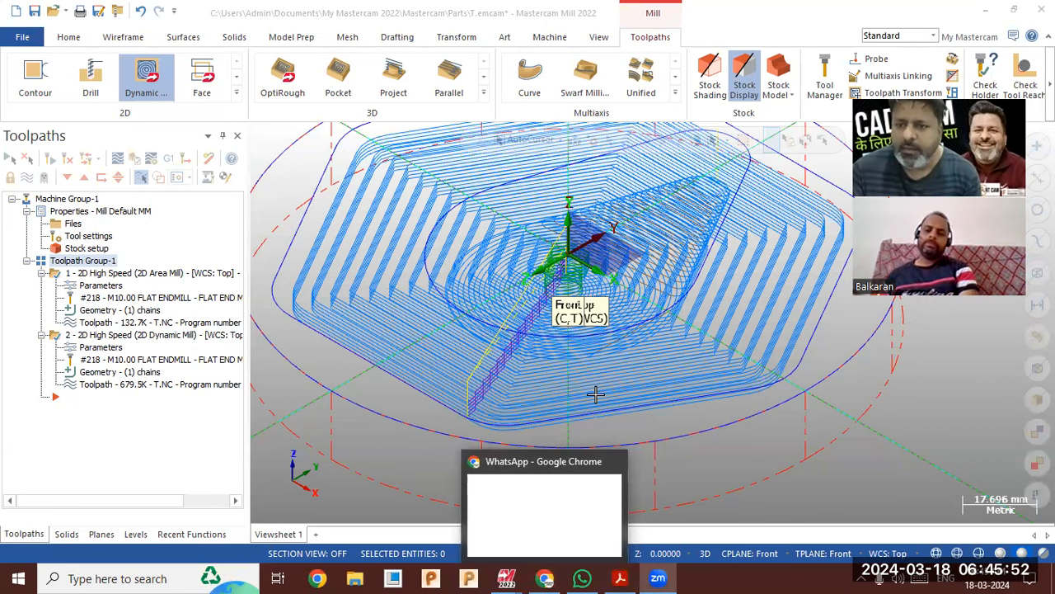
Set the construction and tool planes to Top in the Mastercam part window.
{"action": "scroll", "coordinate": [596, 395], "scroll_direction": "down", "scroll_amount": 3}
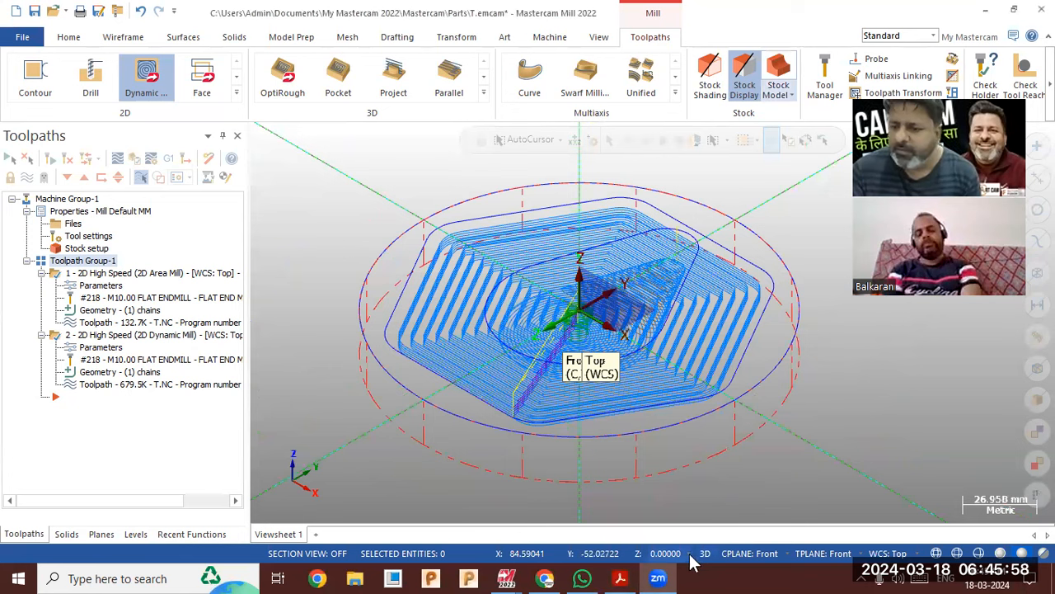
{"action": "left_click", "coordinate": [746, 553]}
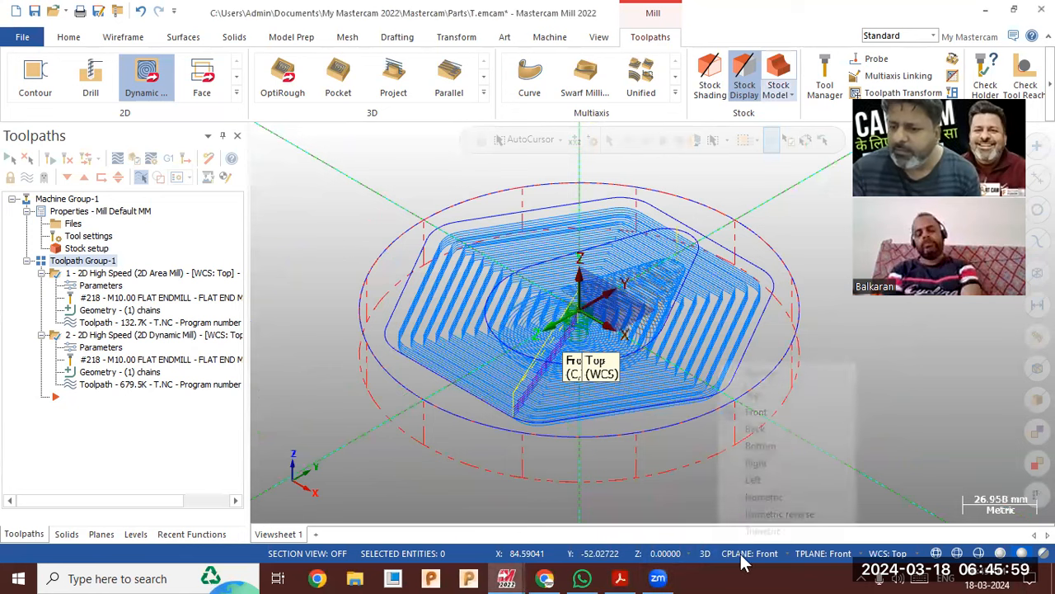
{"action": "left_click", "coordinate": [759, 399]}
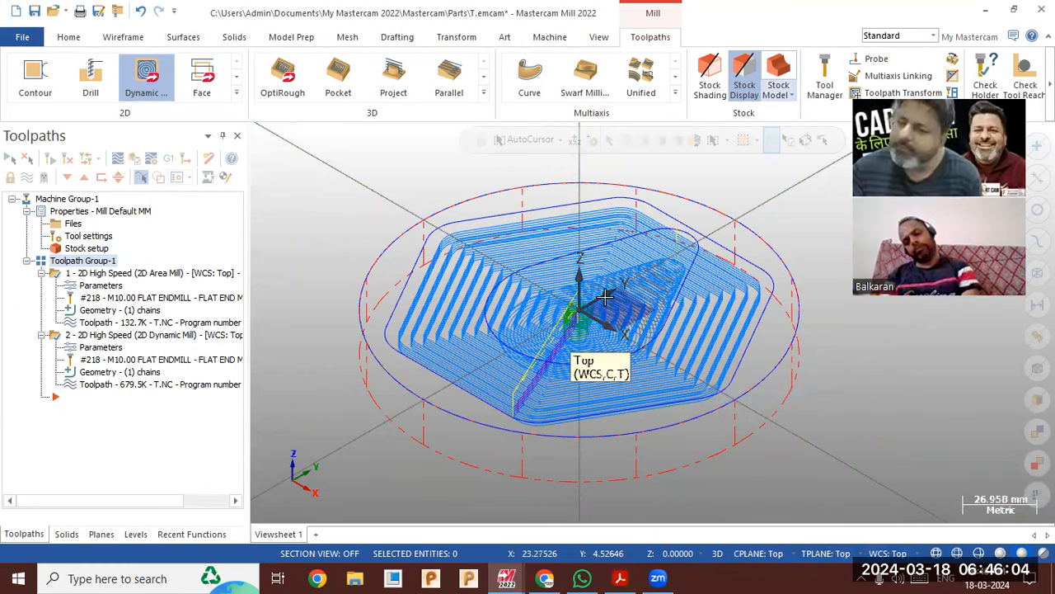
Switch back to the Mastercam Simulator and overlay the wireframe and toolpath on the machined stock to examine them together.
{"action": "left_click", "coordinate": [508, 578]}
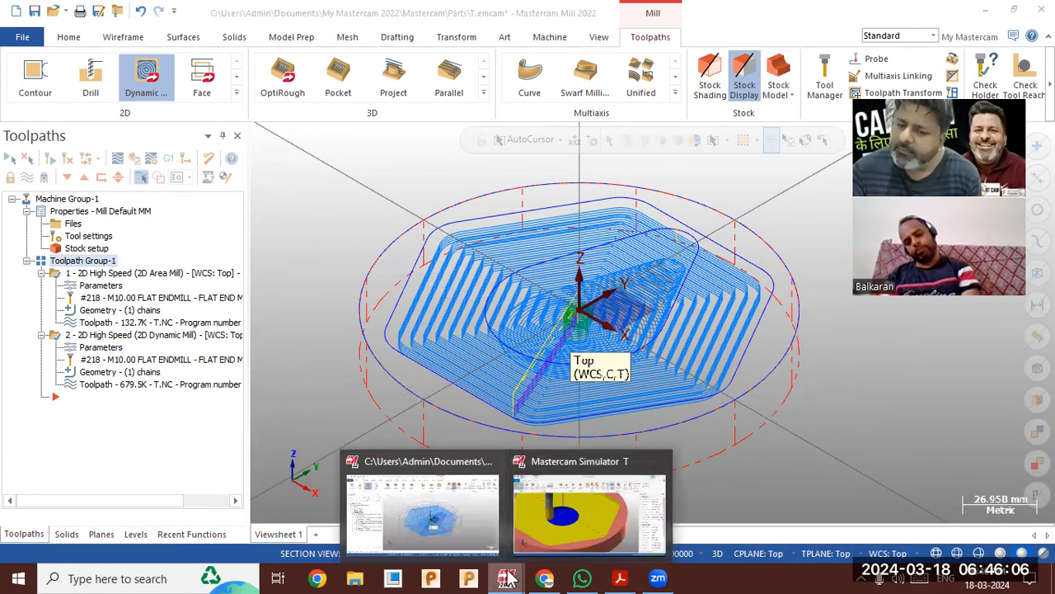
{"action": "left_click", "coordinate": [558, 532]}
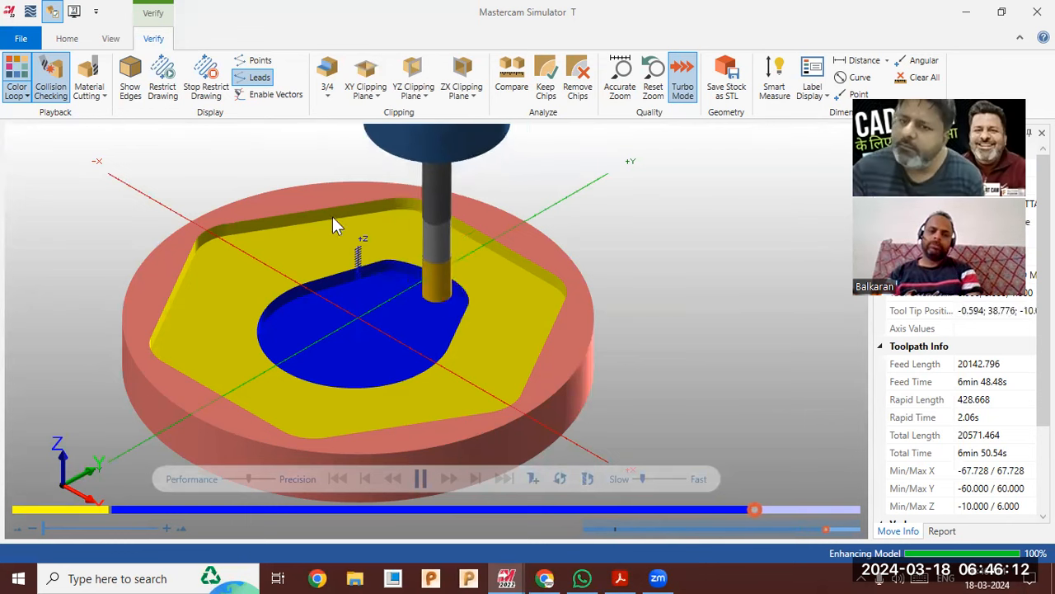
{"action": "left_click", "coordinate": [71, 40]}
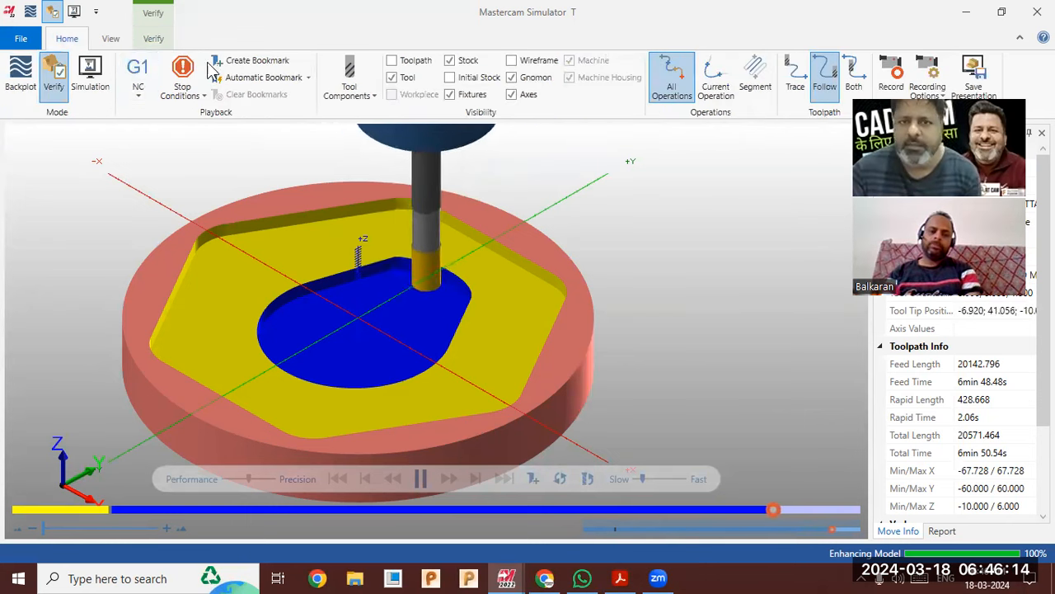
{"action": "left_click", "coordinate": [513, 60]}
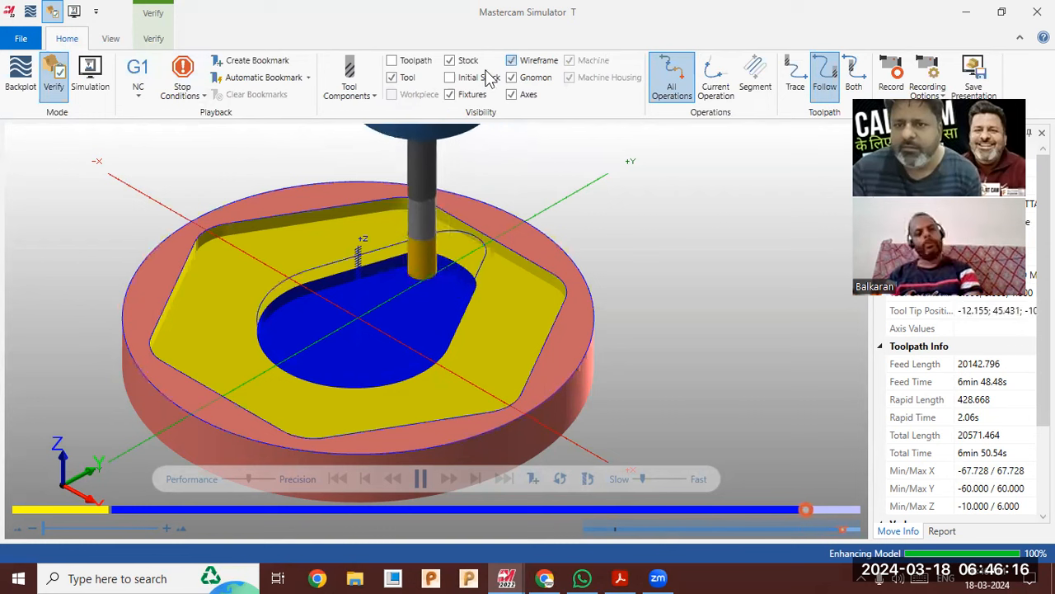
{"action": "left_click", "coordinate": [413, 62]}
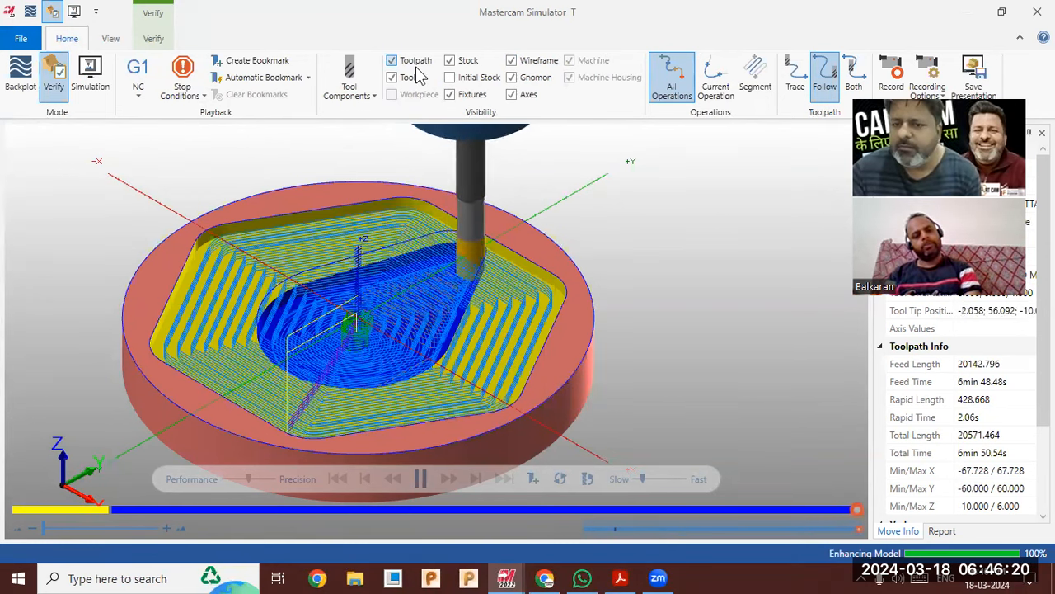
{"action": "middle_click_drag", "start_coordinate": [509, 282], "coordinate": [499, 309]}
{"action": "middle_click_drag", "start_coordinate": [631, 268], "coordinate": [543, 223]}
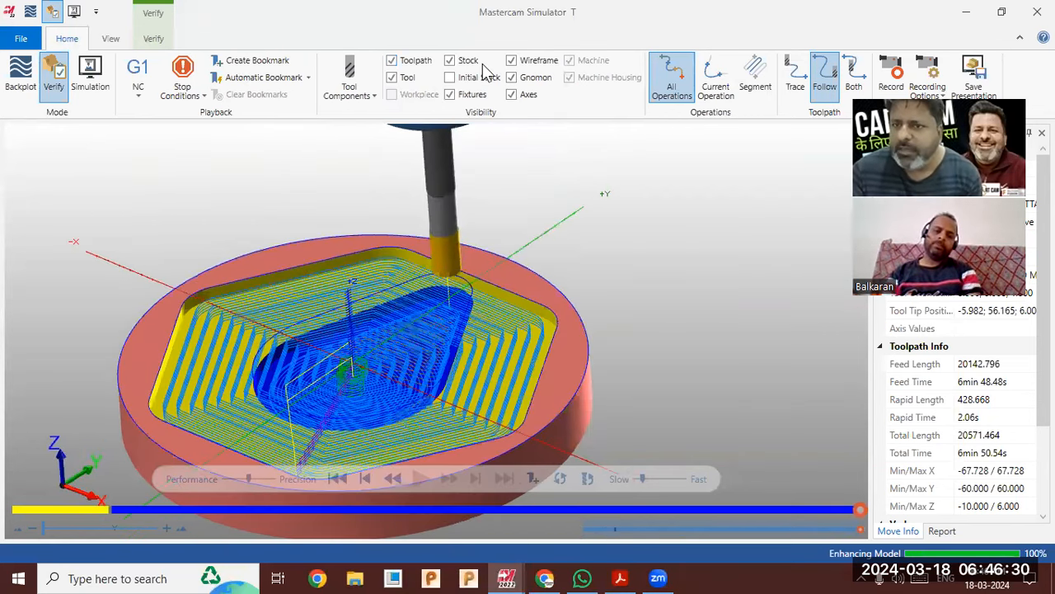
{"action": "scroll", "coordinate": [516, 142], "scroll_direction": "down", "scroll_amount": 3}
{"action": "scroll", "coordinate": [495, 151], "scroll_direction": "up", "scroll_amount": 2}
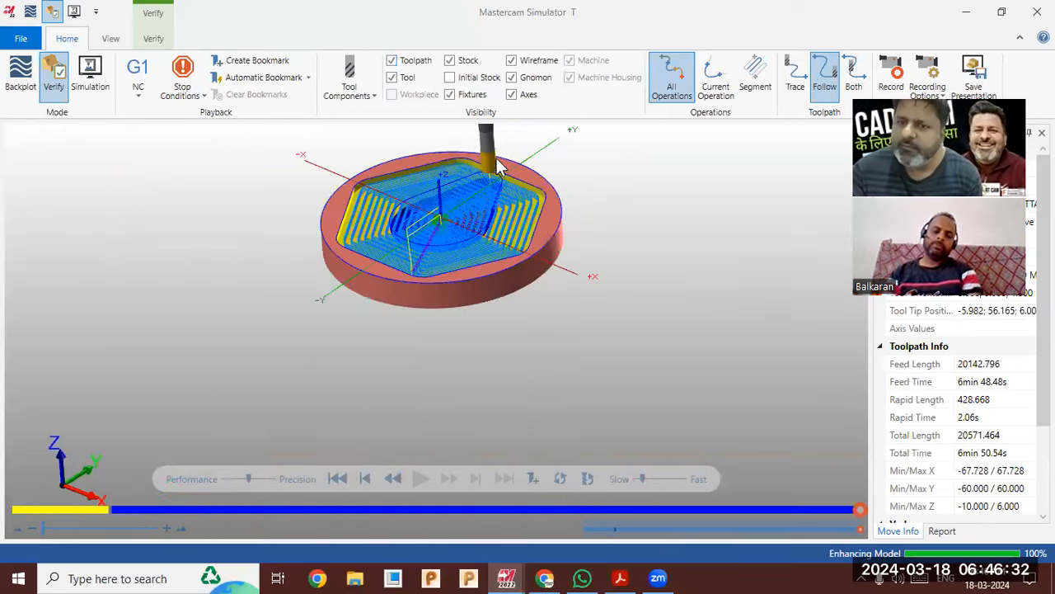
Hide the wireframe and toolpath and inspect the machined hexagon and cam-shaped pockets from a tilted view.
{"action": "left_click", "coordinate": [511, 61]}
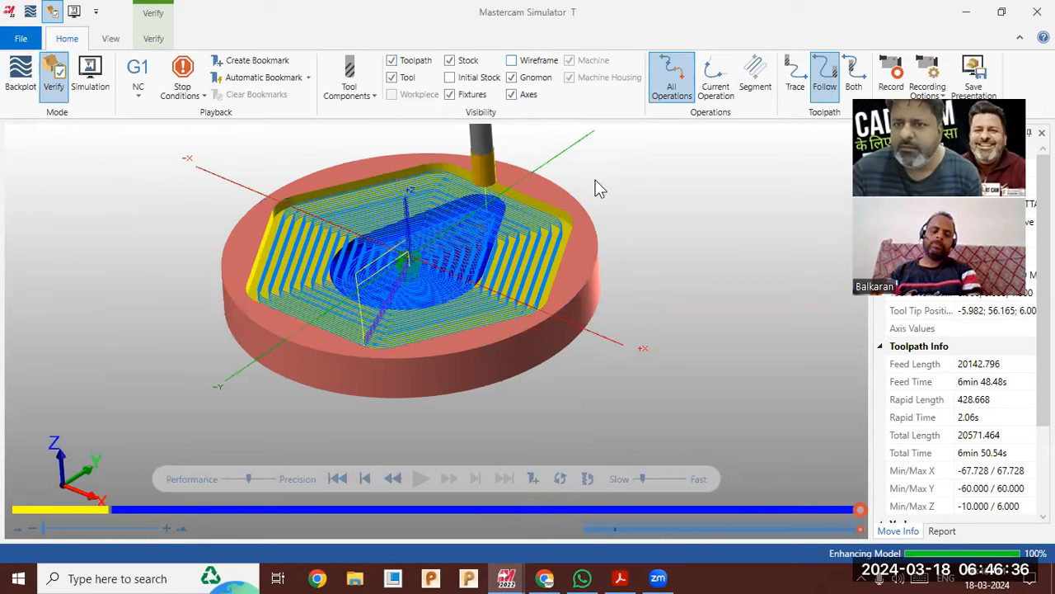
{"action": "left_click", "coordinate": [391, 60]}
{"action": "mouse_move", "coordinate": [660, 221]}
{"action": "middle_mouse_down"}
{"action": "mouse_move", "coordinate": [655, 203]}
{"action": "mouse_move", "coordinate": [636, 217]}
{"action": "mouse_move", "coordinate": [648, 203]}
{"action": "mouse_move", "coordinate": [664, 223]}
{"action": "mouse_move", "coordinate": [641, 217]}
{"action": "middle_mouse_up"}
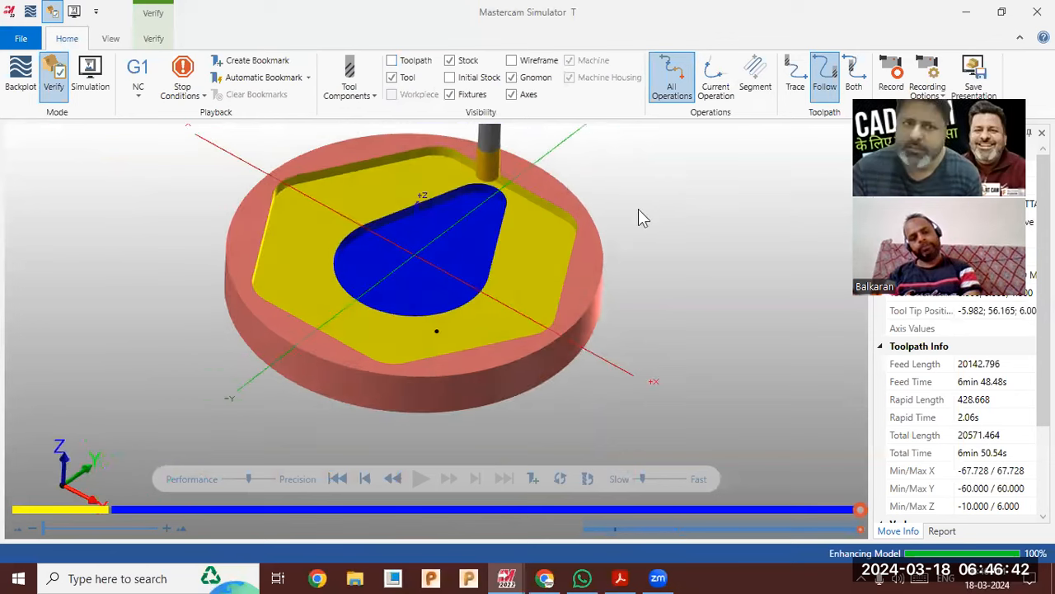
{"action": "left_click", "coordinate": [21, 39]}
{"action": "left_click", "coordinate": [28, 32]}
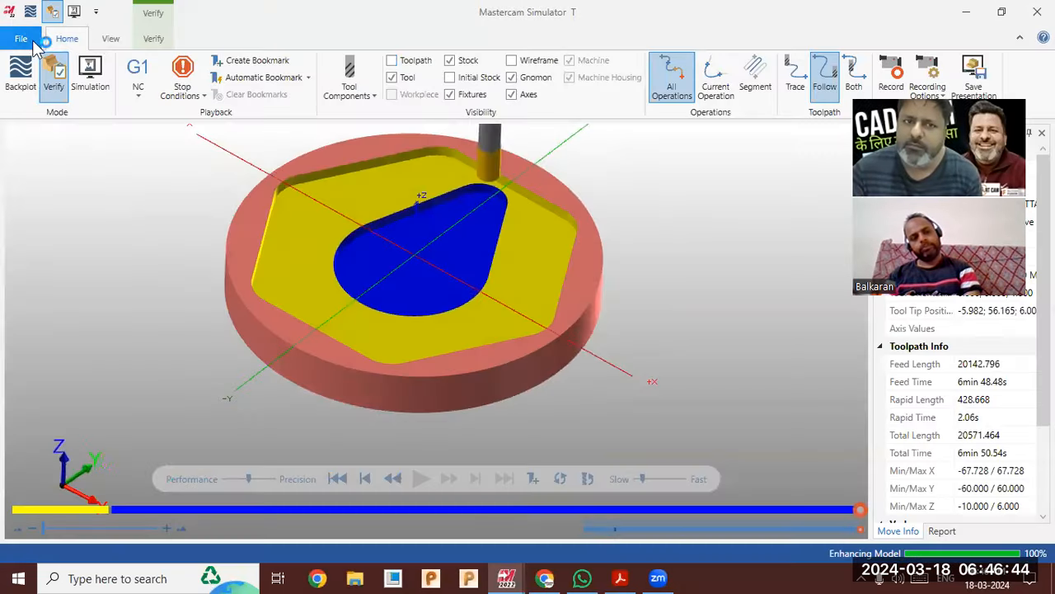
{"action": "left_click", "coordinate": [112, 40]}
Save the machined stock as an STL file named drg15 in the Documents folder.
{"action": "left_click", "coordinate": [153, 41]}
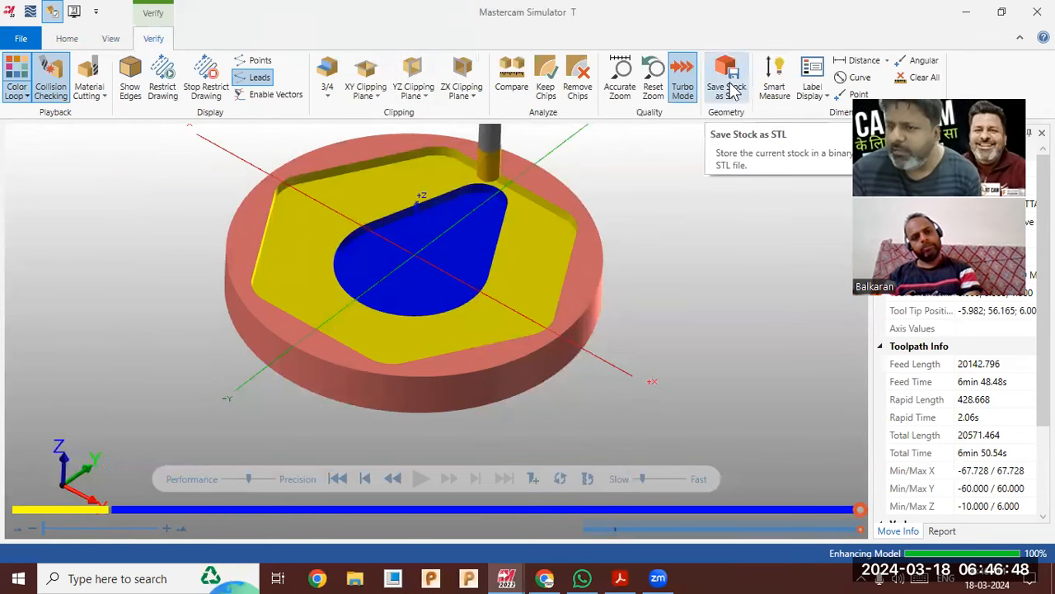
{"action": "scroll", "coordinate": [624, 235], "scroll_direction": "down", "scroll_amount": 2}
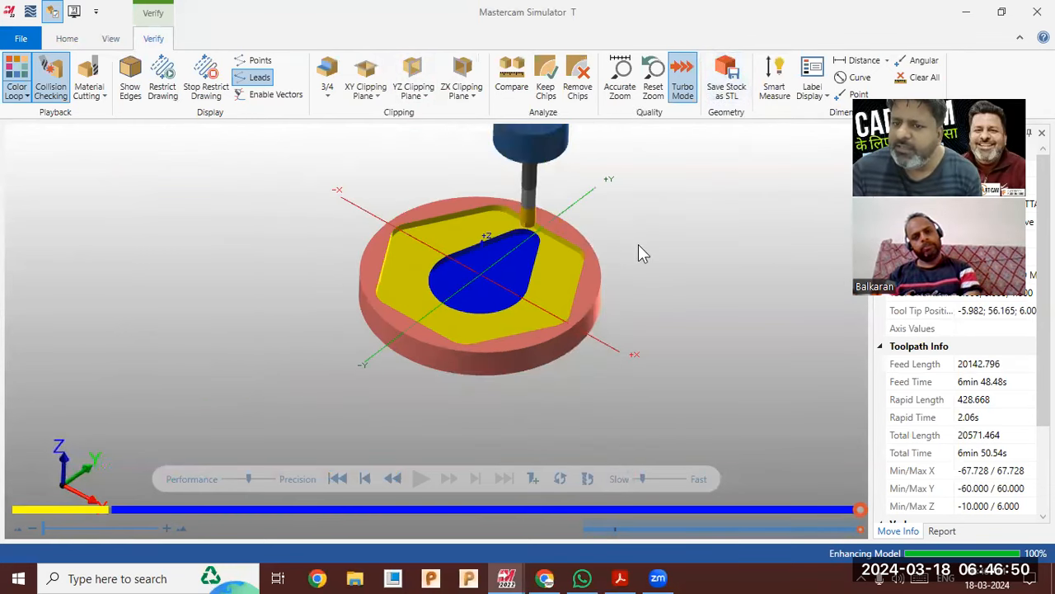
{"action": "scroll", "coordinate": [638, 245], "scroll_direction": "up", "scroll_amount": 2}
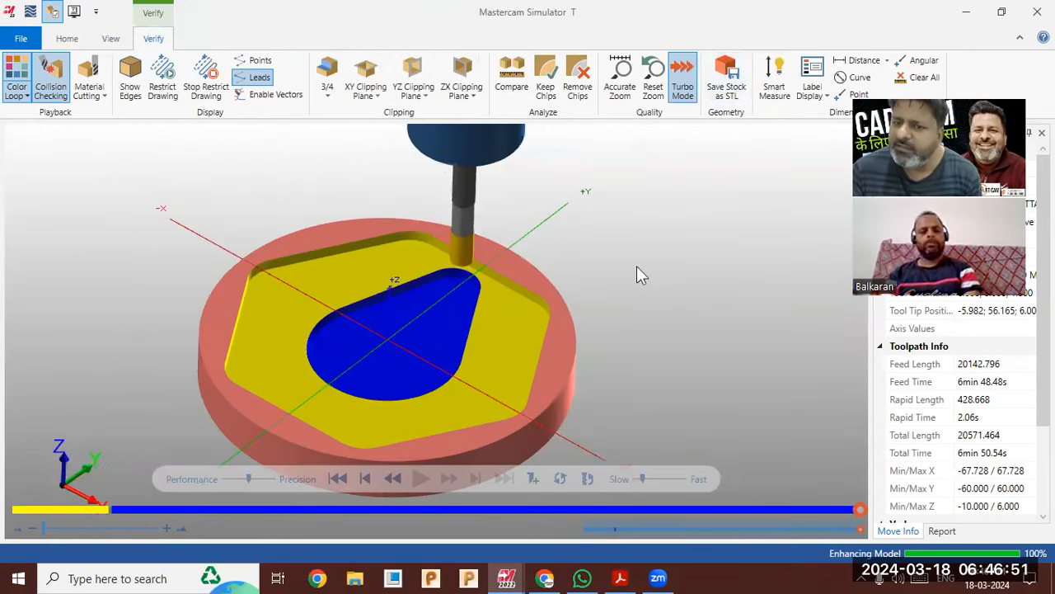
{"action": "left_click", "coordinate": [652, 87]}
{"action": "scroll", "coordinate": [637, 409], "scroll_direction": "up", "scroll_amount": 3}
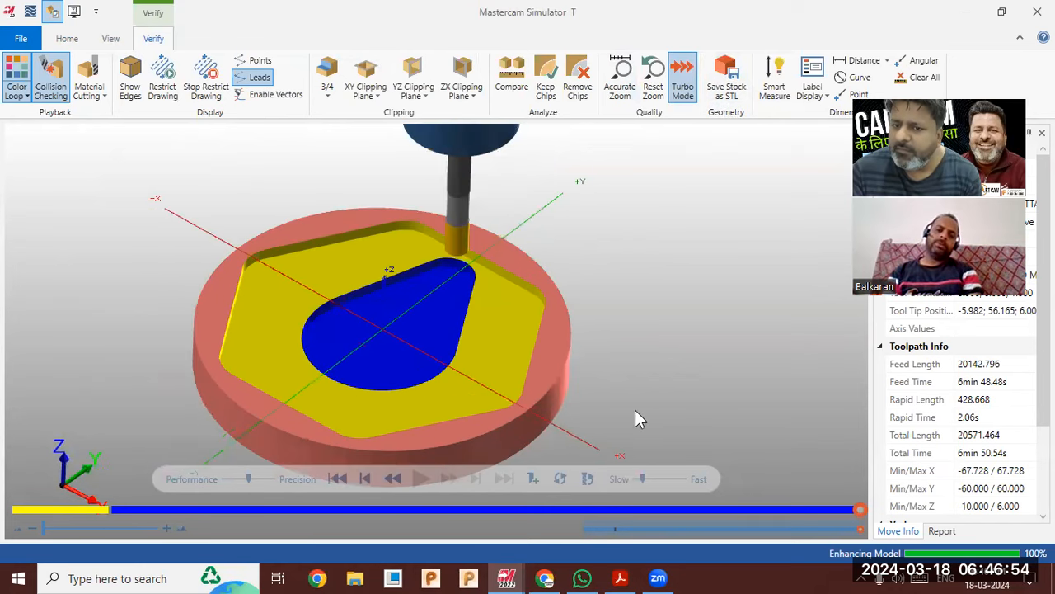
{"action": "left_click", "coordinate": [723, 88]}
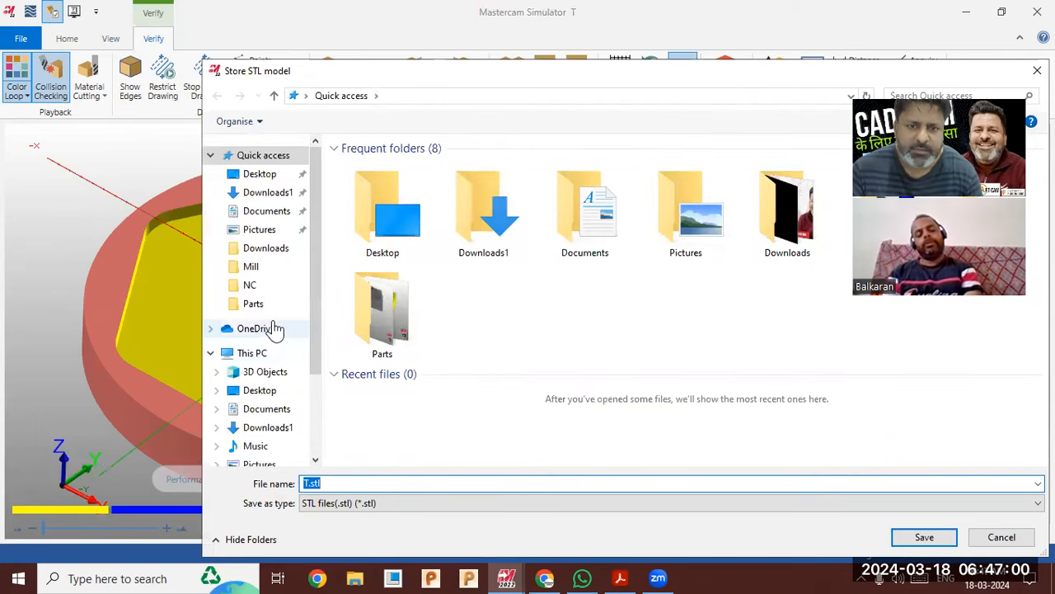
{"action": "left_click", "coordinate": [612, 578]}
{"action": "left_click", "coordinate": [608, 576]}
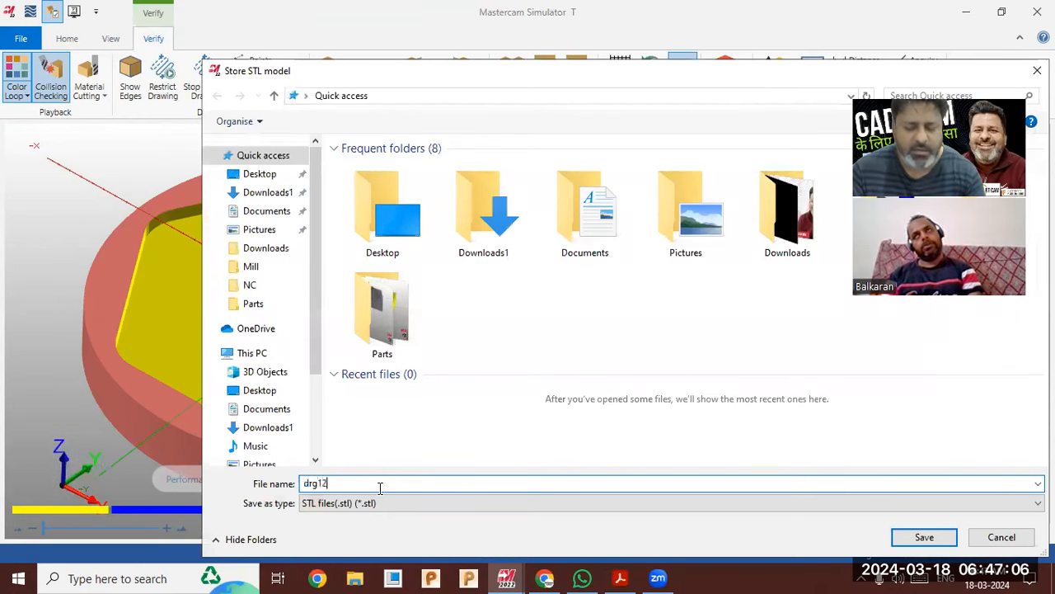
{"action": "type", "text": "5"}
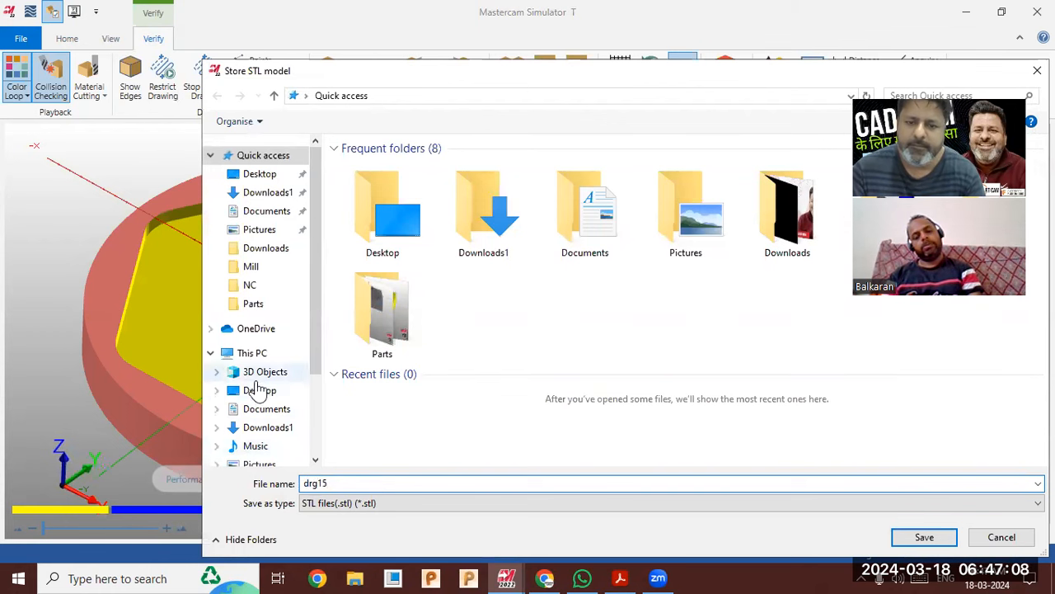
{"action": "left_click", "coordinate": [263, 390]}
{"action": "left_click", "coordinate": [284, 410]}
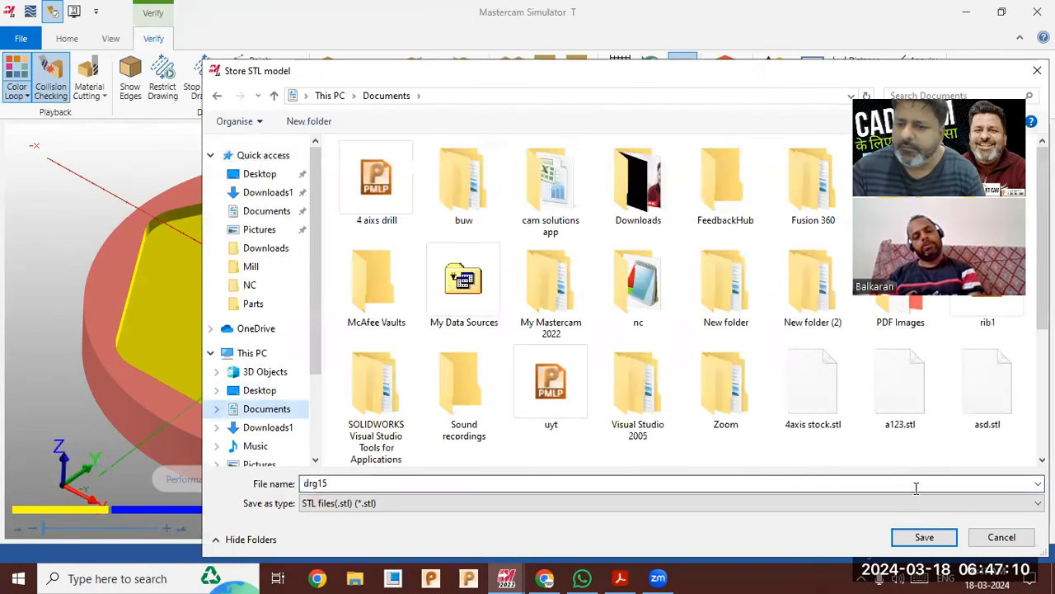
{"action": "left_click", "coordinate": [921, 538]}
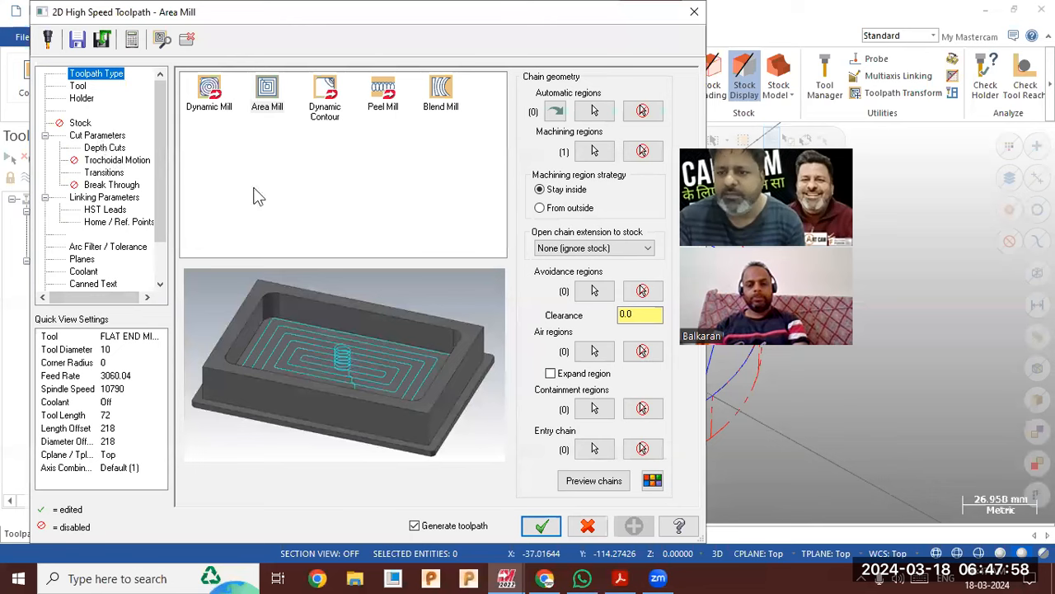
Set the Area Mill operation's stock to leave on walls to 2 and regenerate the toolpath.
{"action": "double_click", "coordinate": [333, 359]}
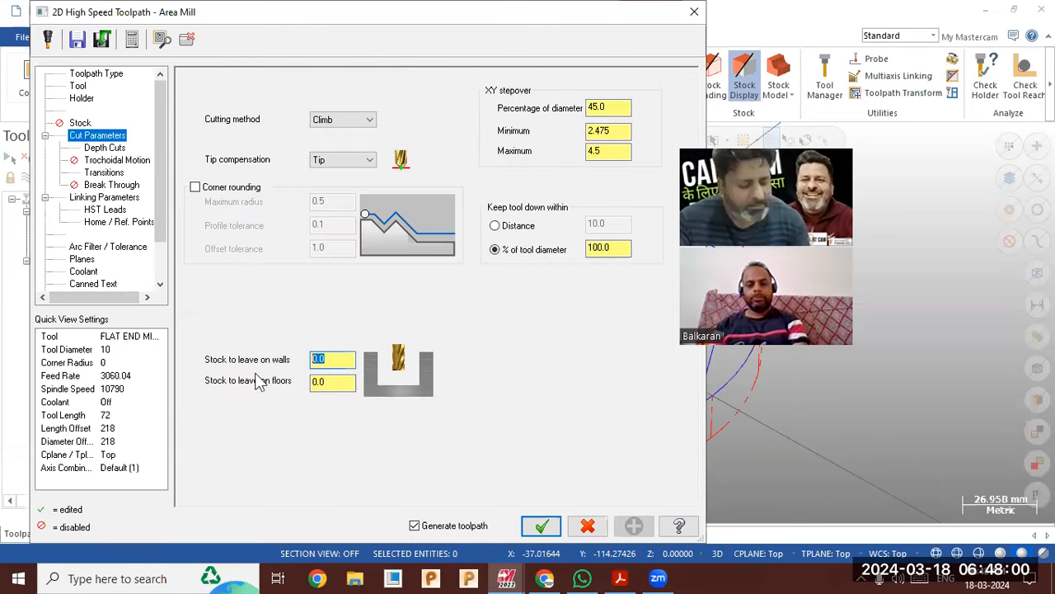
{"action": "type", "text": "2"}
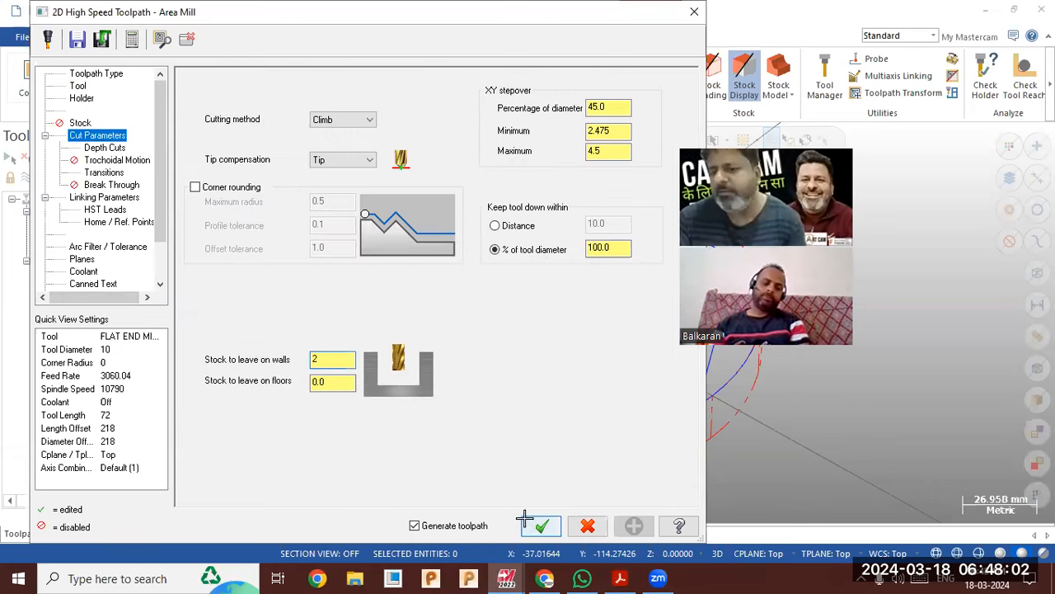
{"action": "left_click", "coordinate": [526, 519]}
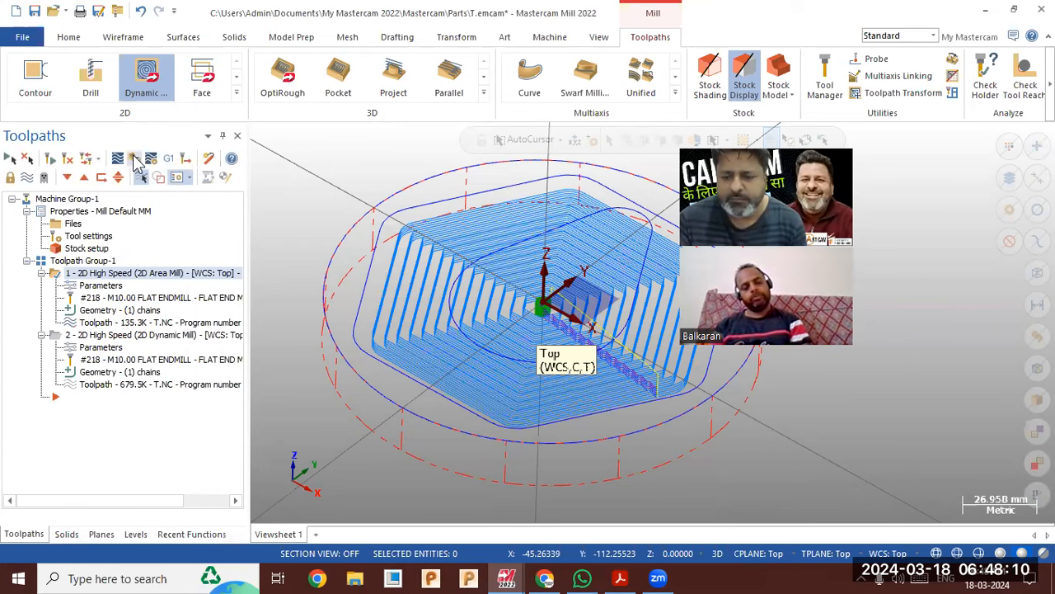
Verify the Area Mill operation at a faster speed with the wireframe shown, compare the pocket walls with the outline, and return to Mastercam.
{"action": "left_click", "coordinate": [506, 578]}
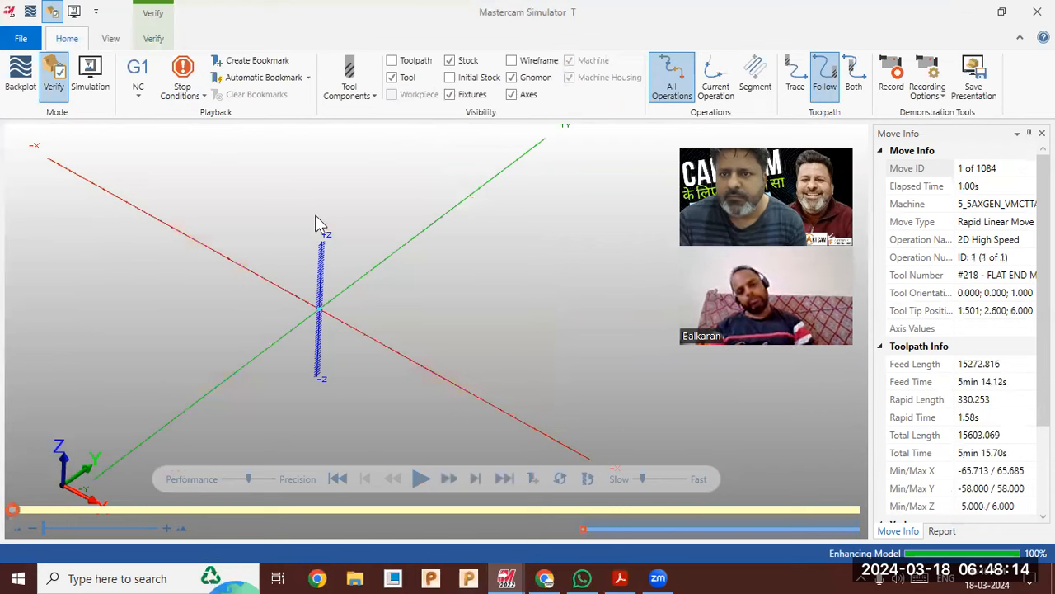
{"action": "left_click", "coordinate": [522, 66]}
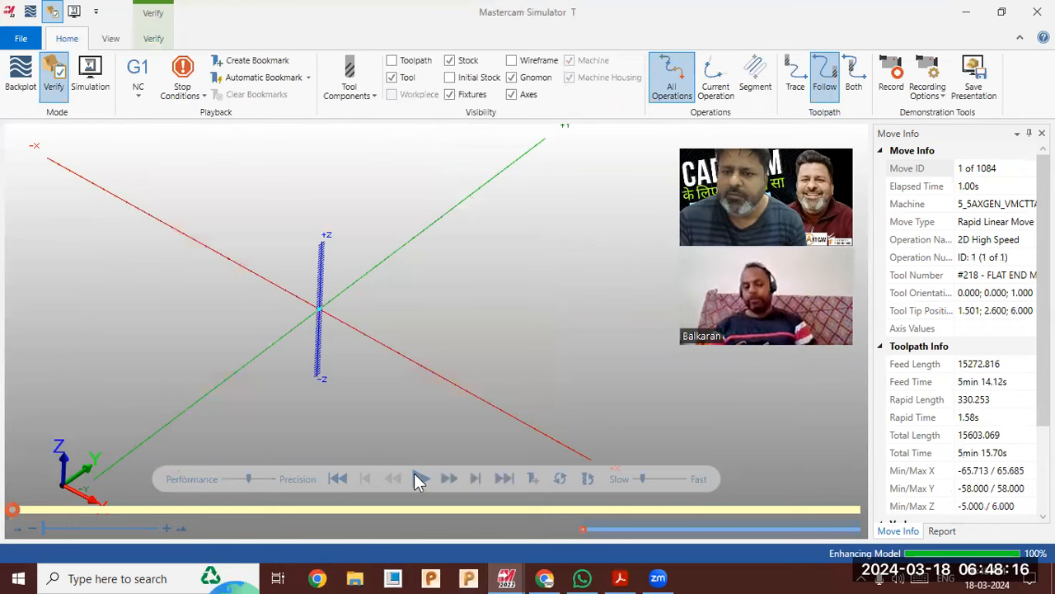
{"action": "left_click", "coordinate": [420, 478]}
{"action": "left_click_drag", "start_coordinate": [641, 478], "coordinate": [675, 482]}
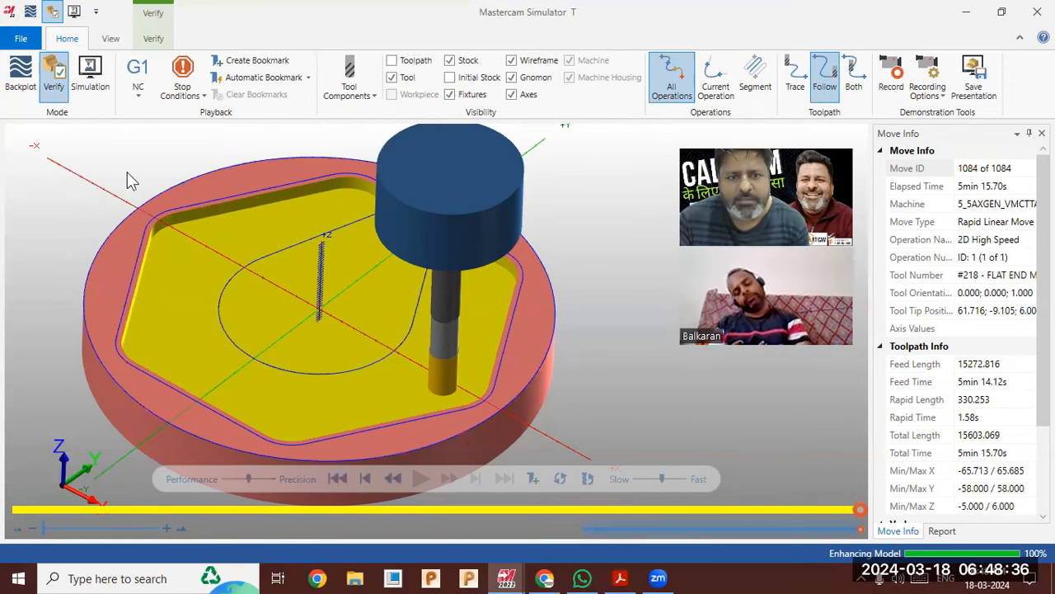
{"action": "key", "text": "alt+Tab"}
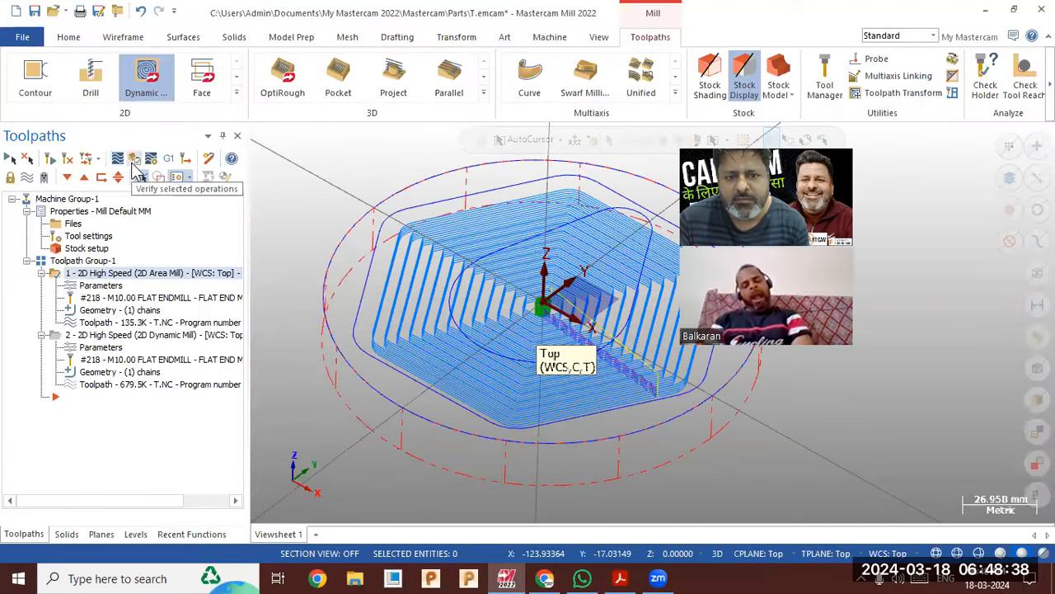
{"action": "left_click", "coordinate": [84, 248]}
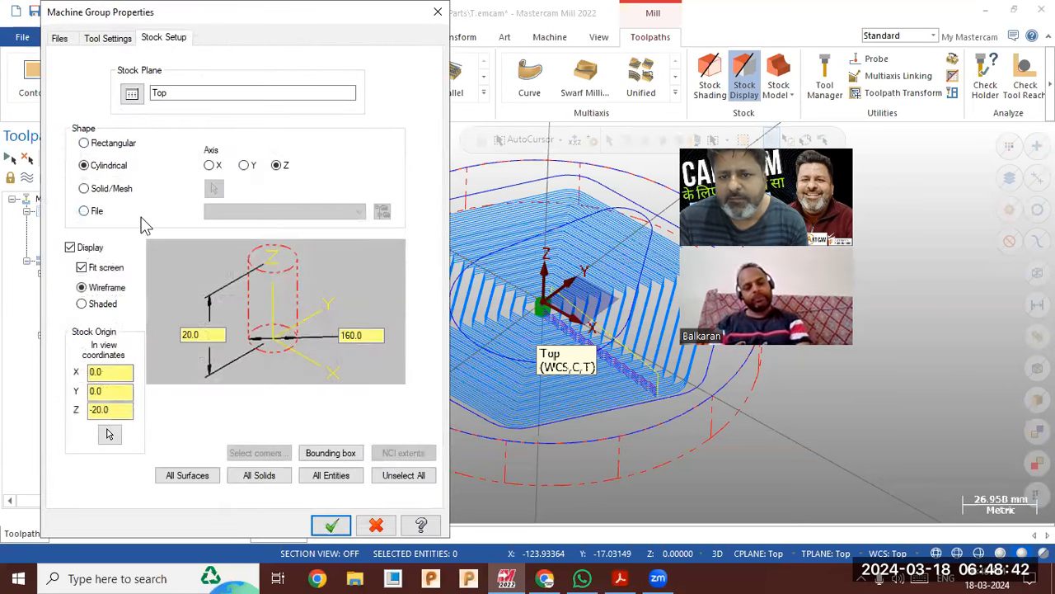
{"action": "left_click", "coordinate": [85, 211]}
{"action": "left_click", "coordinate": [383, 212]}
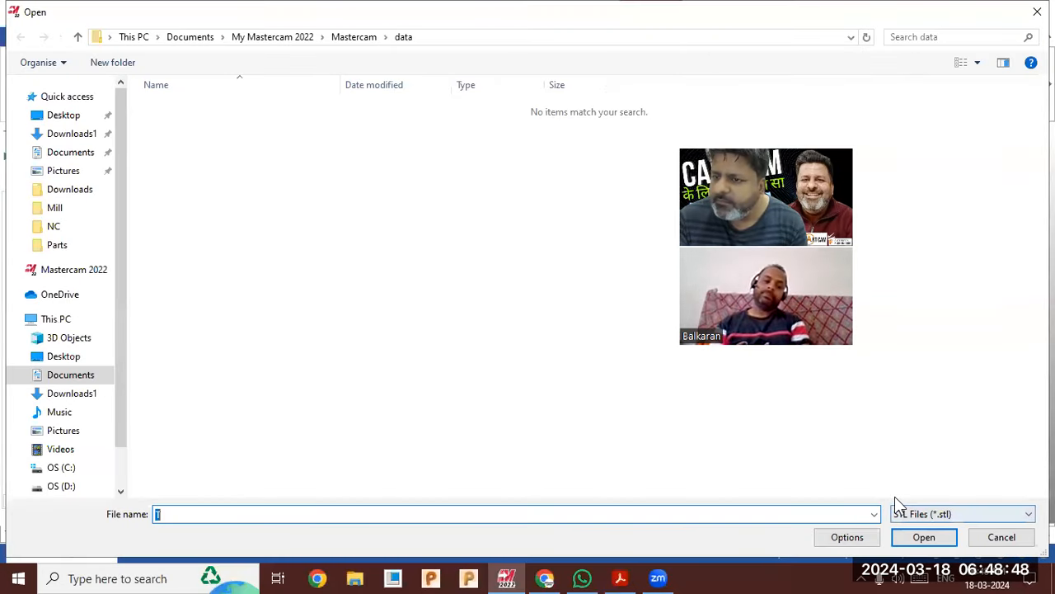
{"action": "left_click", "coordinate": [1001, 537]}
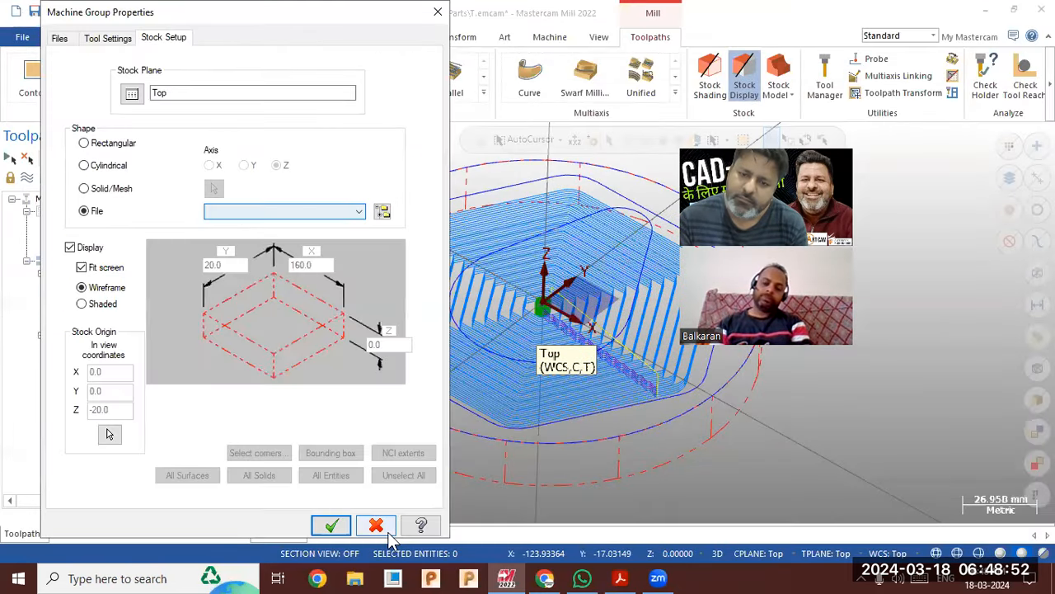
{"action": "left_click", "coordinate": [388, 531]}
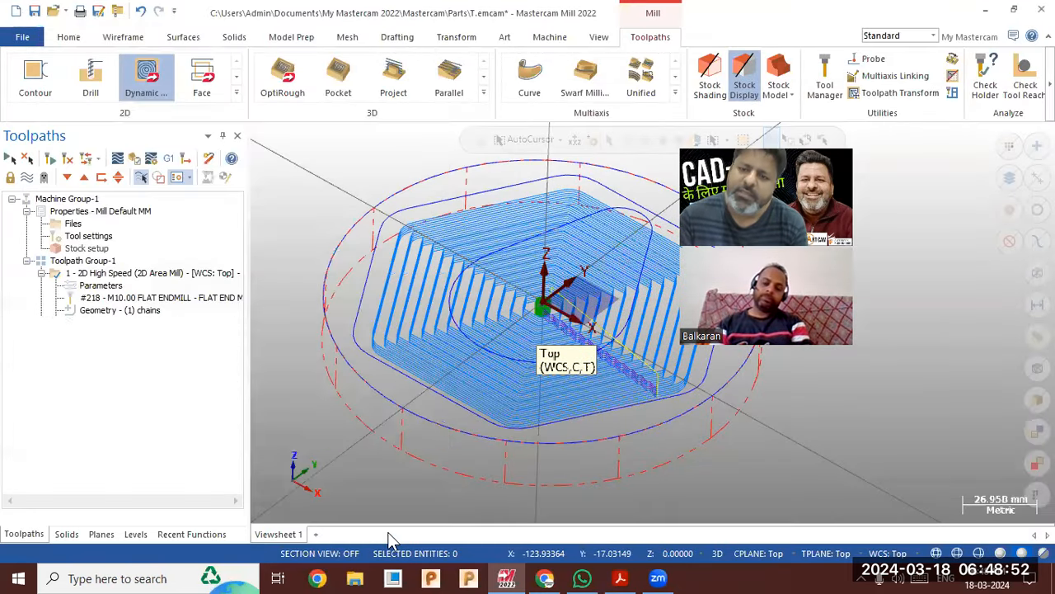
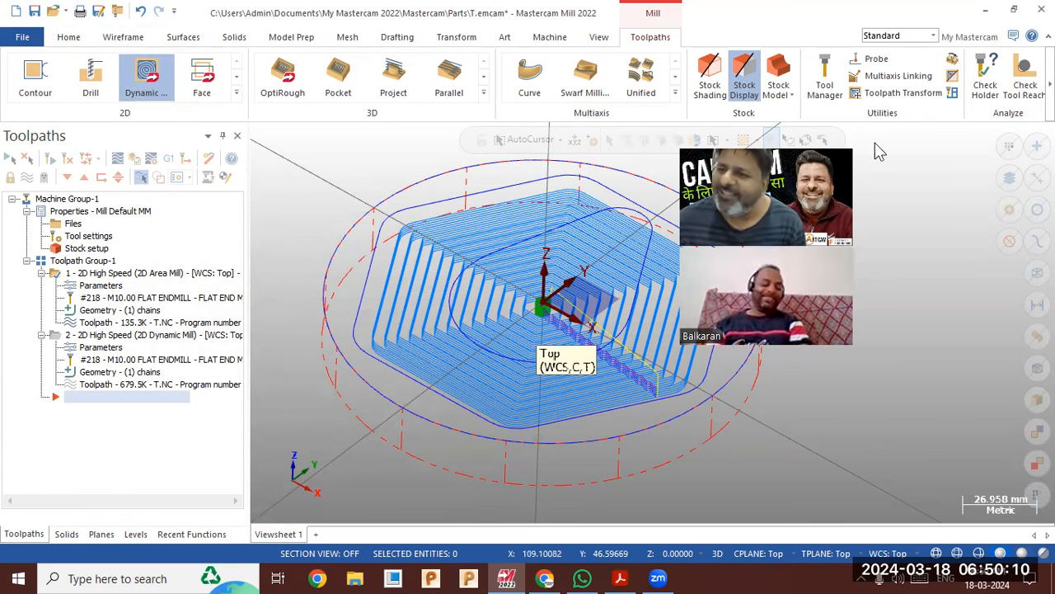
View the part from the top and in isometric, and display the Dynamic Mill toolpath in the cam-shaped pocket.
{"action": "right_click", "coordinate": [698, 201]}
{"action": "left_click", "coordinate": [754, 288]}
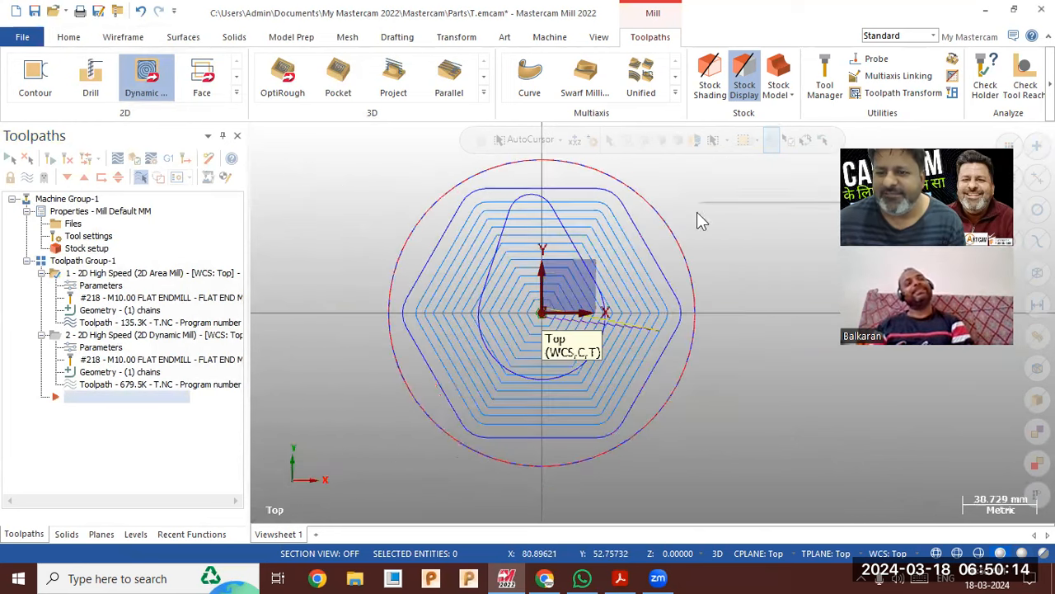
{"action": "right_click", "coordinate": [698, 214]}
{"action": "left_click", "coordinate": [740, 346]}
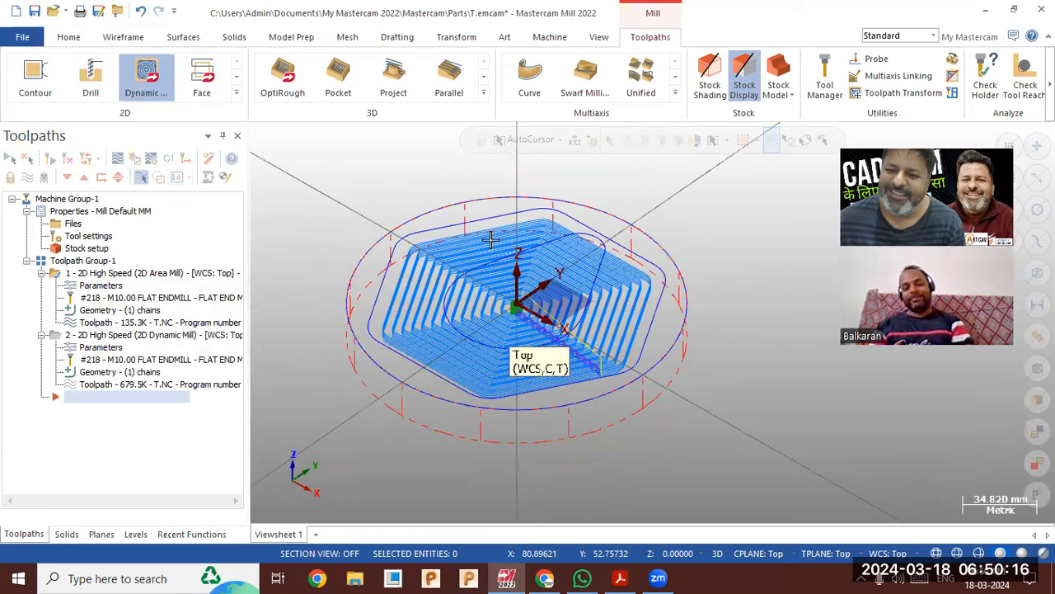
{"action": "left_click", "coordinate": [127, 334]}
{"action": "mouse_move", "coordinate": [352, 272]}
{"action": "middle_mouse_down"}
{"action": "mouse_move", "coordinate": [337, 334]}
{"action": "mouse_move", "coordinate": [349, 228]}
{"action": "mouse_move", "coordinate": [346, 292]}
{"action": "mouse_move", "coordinate": [341, 259]}
{"action": "mouse_move", "coordinate": [352, 277]}
{"action": "mouse_move", "coordinate": [337, 262]}
{"action": "middle_mouse_up"}
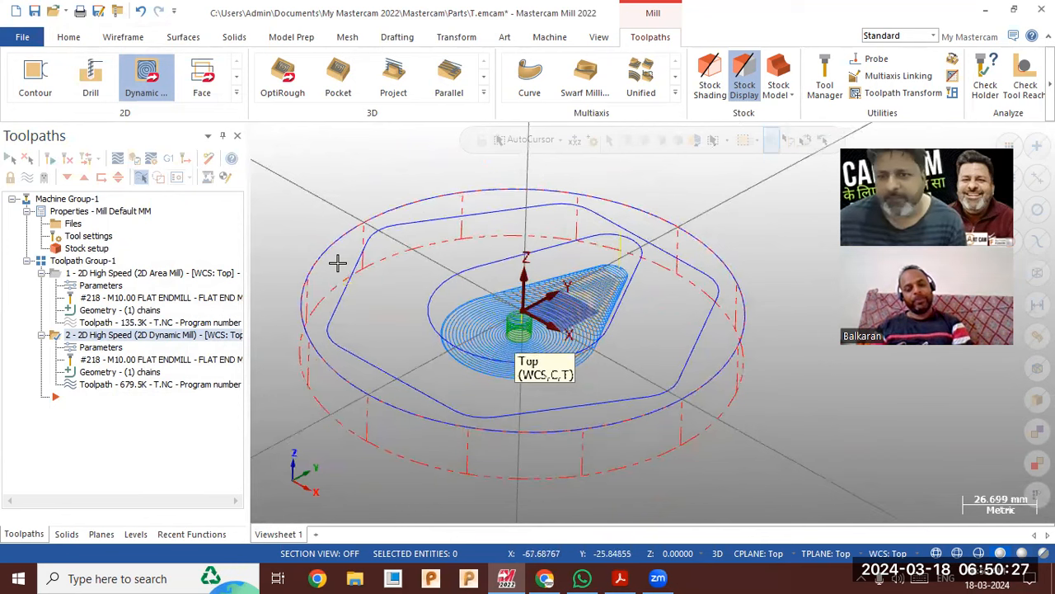
Set the Area Mill tool's spindle speed to 5500 and its feed rate to 1200.
{"action": "left_click", "coordinate": [108, 286]}
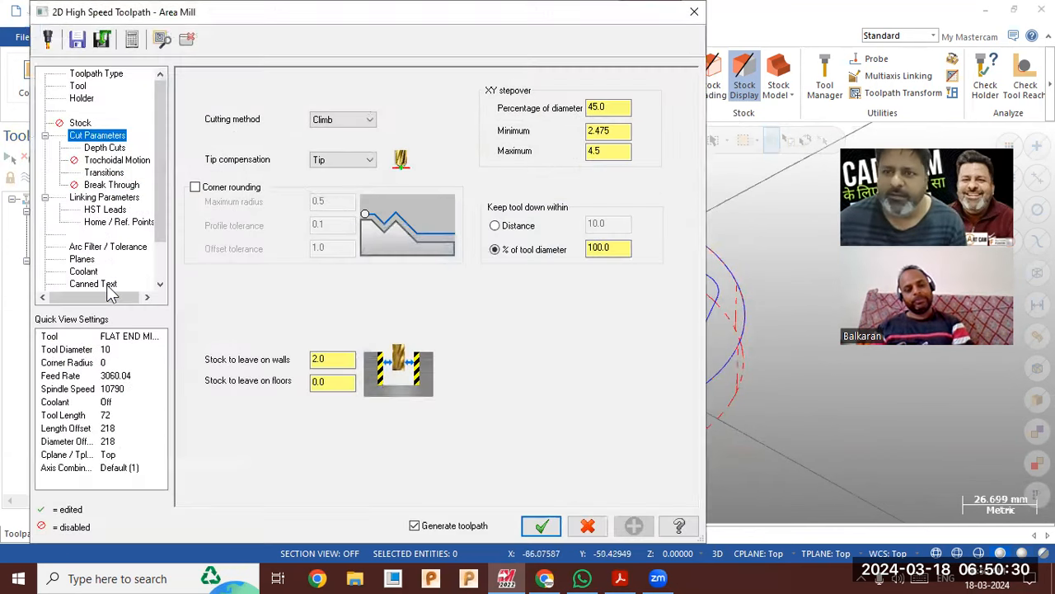
{"action": "left_click", "coordinate": [80, 86]}
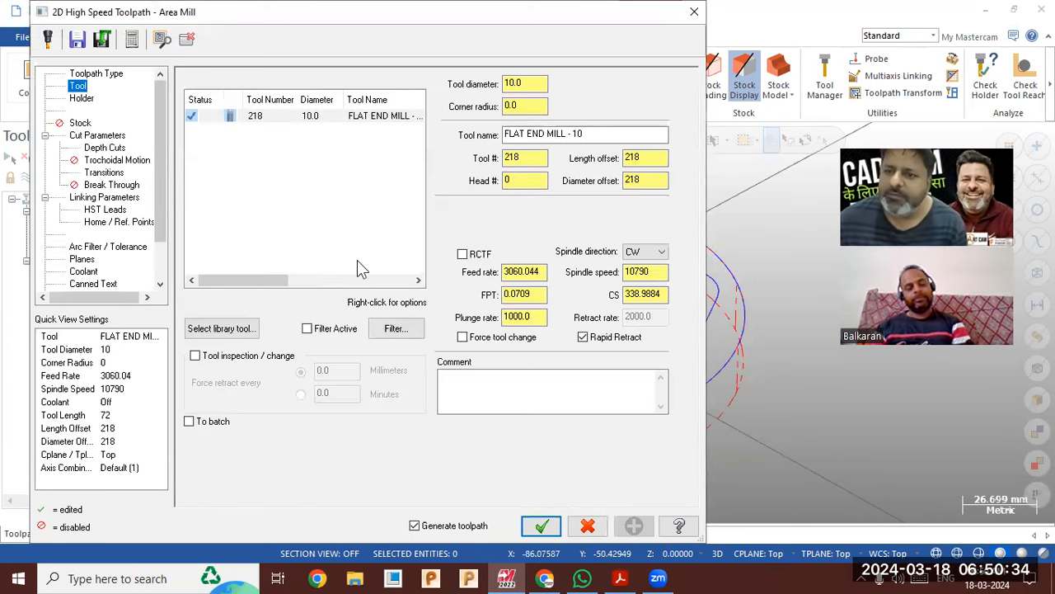
{"action": "double_click", "coordinate": [651, 273]}
{"action": "key", "text": "shift+Tab"}
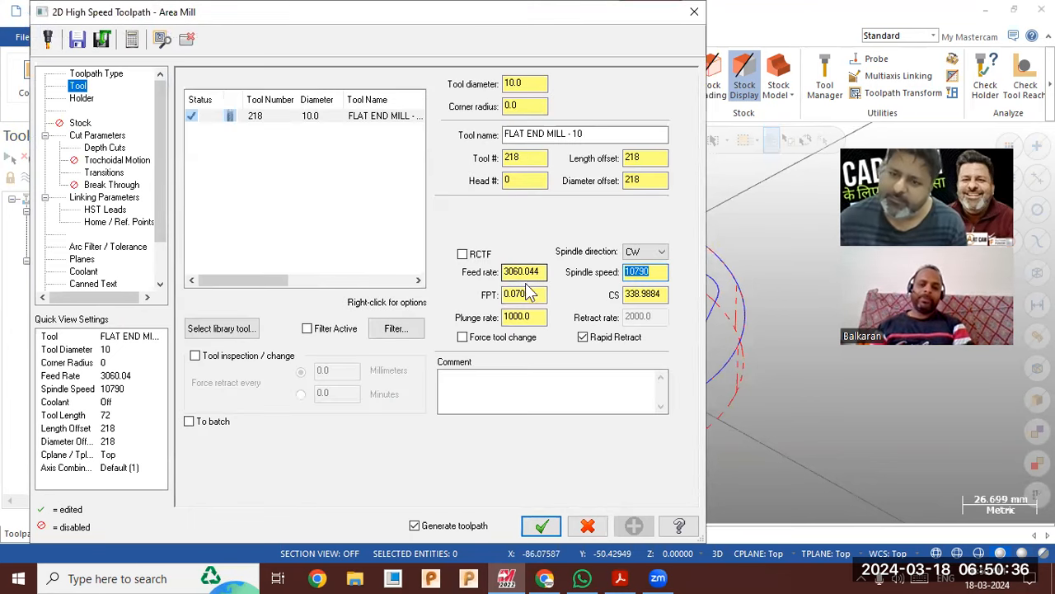
{"action": "key", "text": "Tab"}
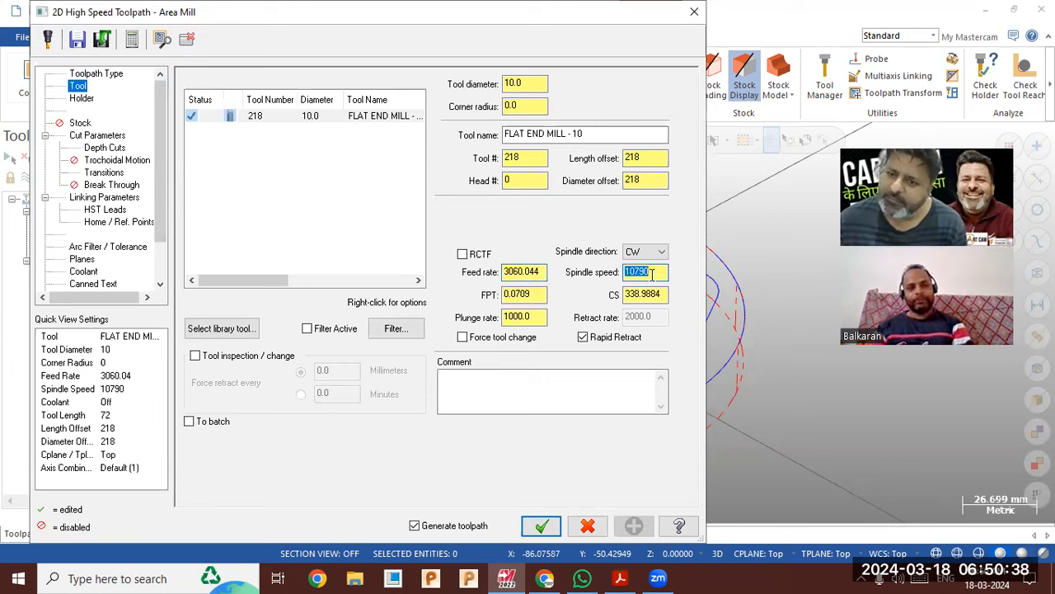
{"action": "type", "text": "5500"}
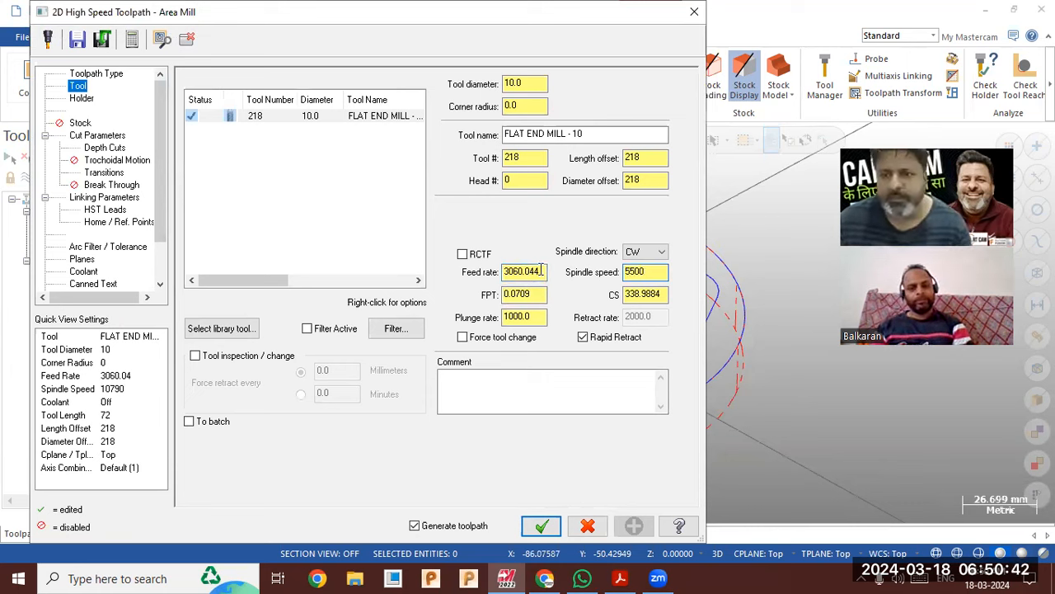
{"action": "key", "text": "shift+Tab"}
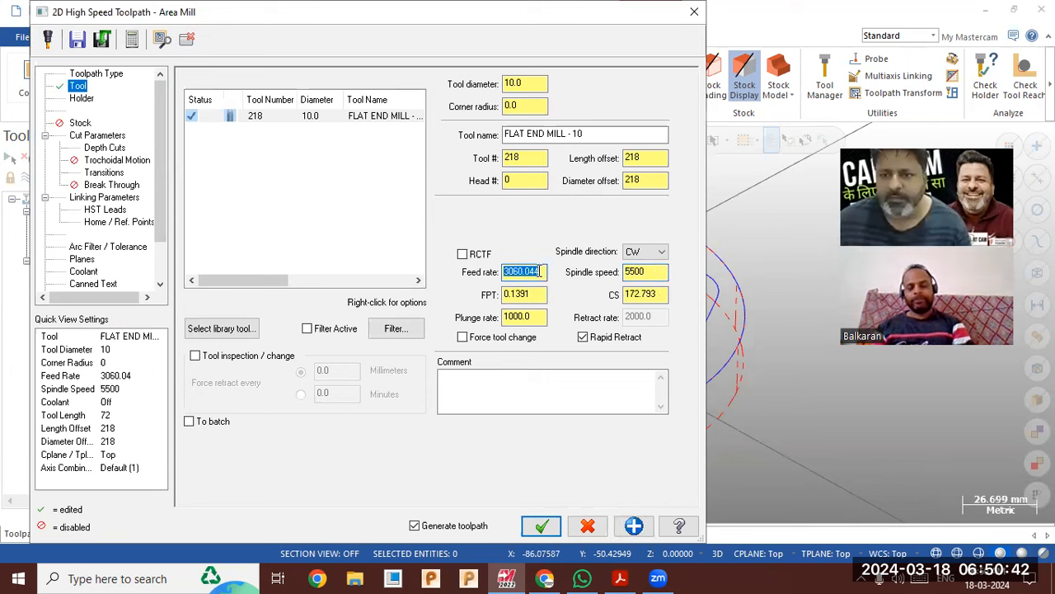
{"action": "type", "text": "12"}
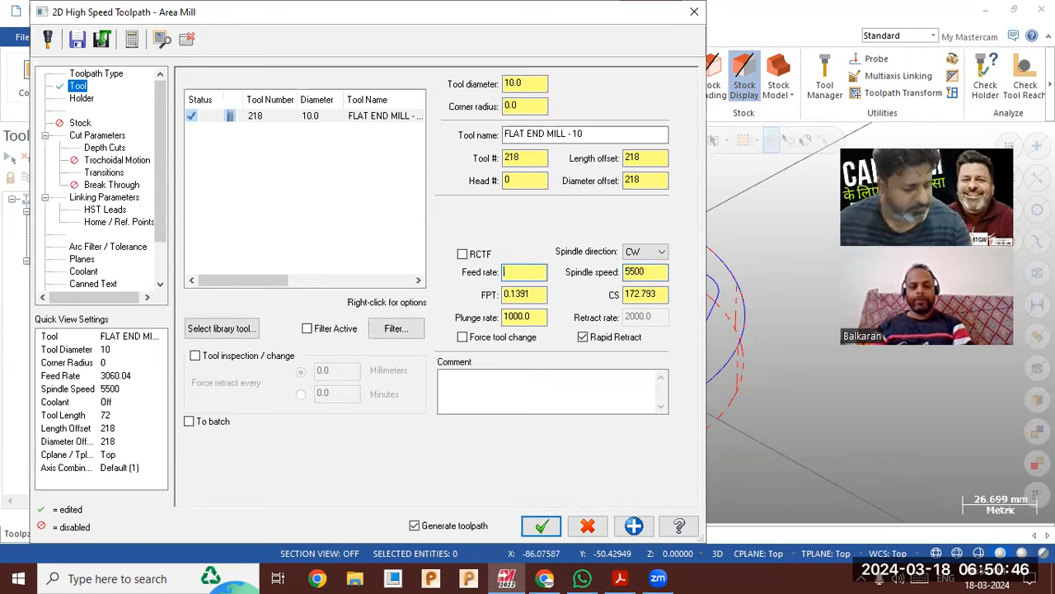
{"action": "type", "text": "00"}
{"action": "key", "text": "Return"}
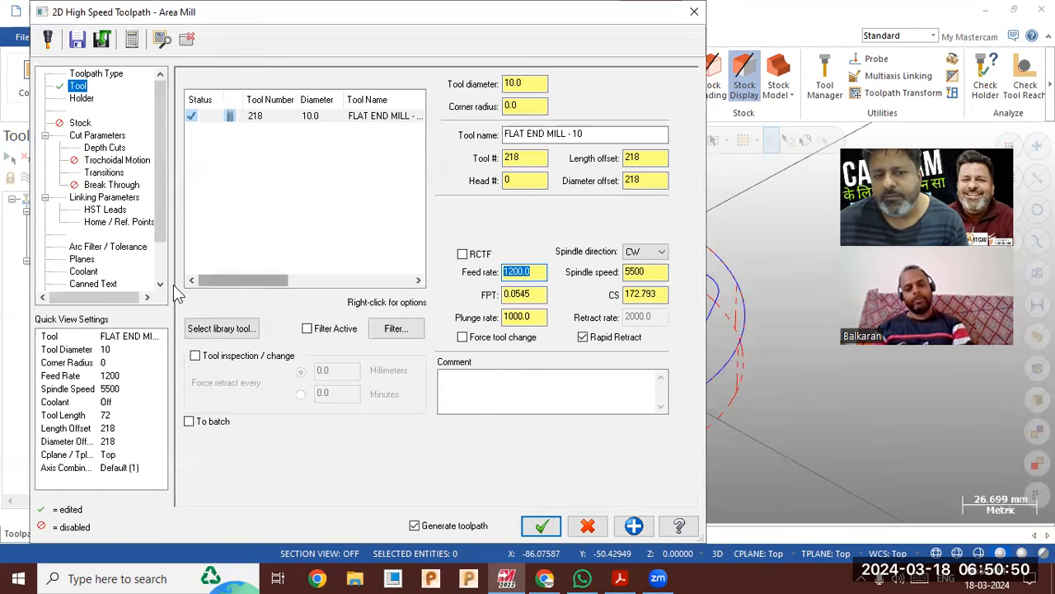
Turn on flood coolant for the Area Mill operation.
{"action": "left_click", "coordinate": [83, 272]}
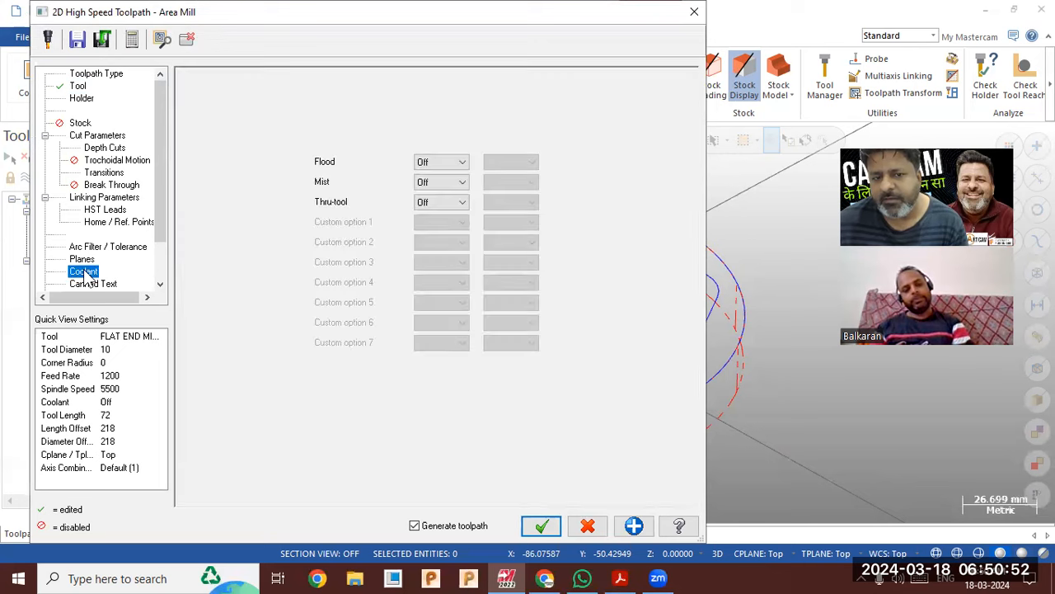
{"action": "left_click", "coordinate": [445, 164]}
{"action": "left_click", "coordinate": [446, 165]}
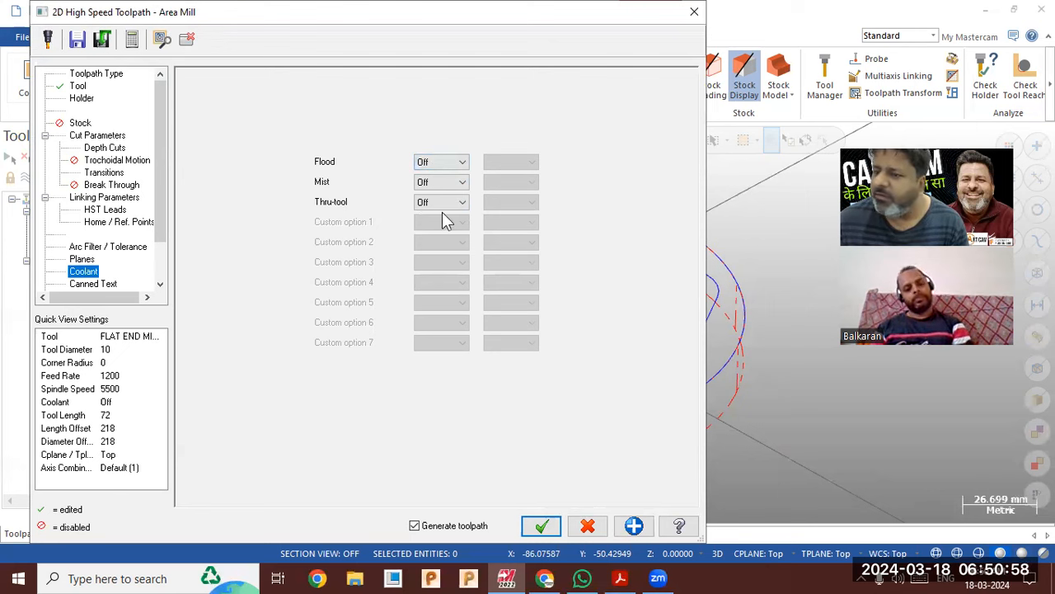
{"action": "left_click", "coordinate": [449, 164]}
{"action": "left_click", "coordinate": [445, 177]}
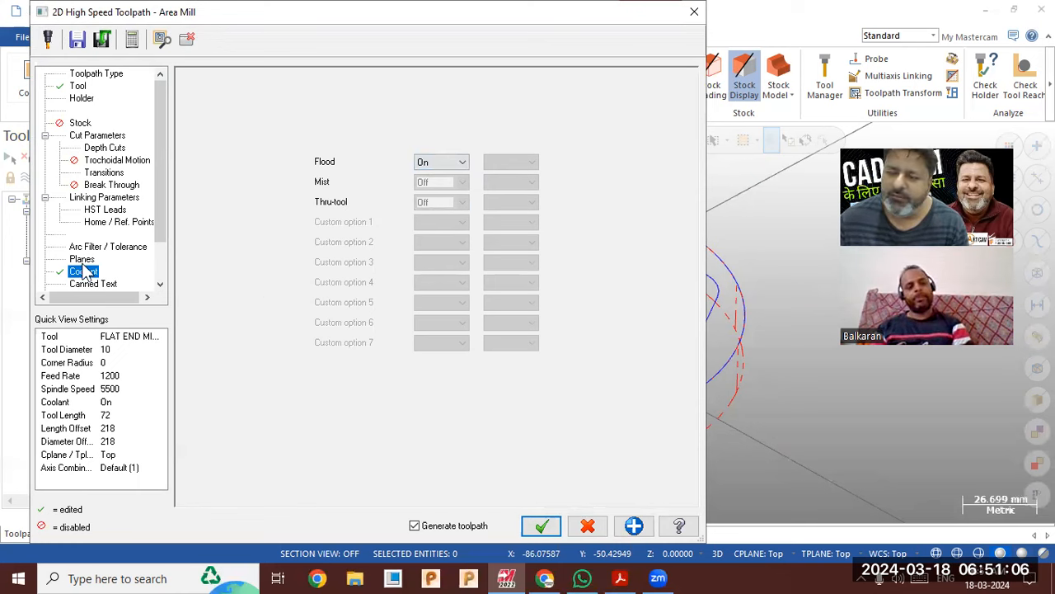
Set the Area Mill feed plane to absolute in the linking parameters and regenerate the toolpath.
{"action": "left_click", "coordinate": [96, 201]}
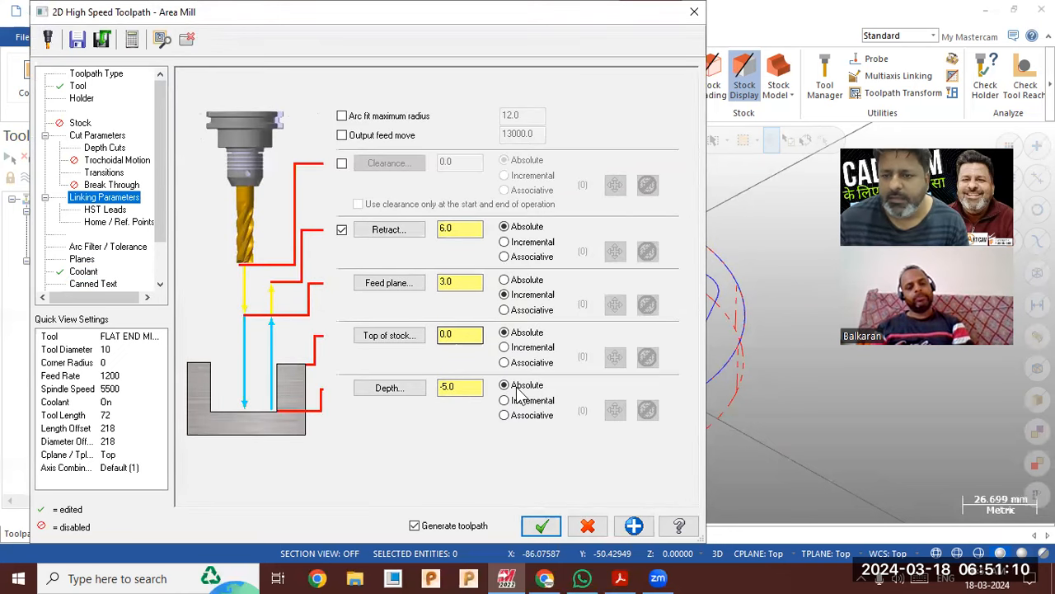
{"action": "left_click", "coordinate": [530, 280]}
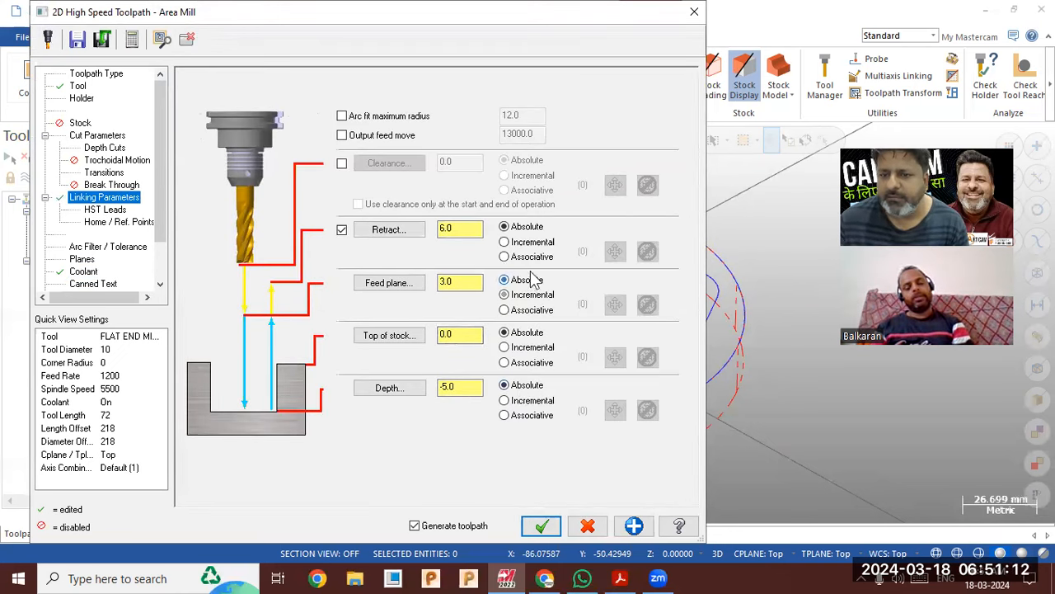
{"action": "double_click", "coordinate": [469, 228]}
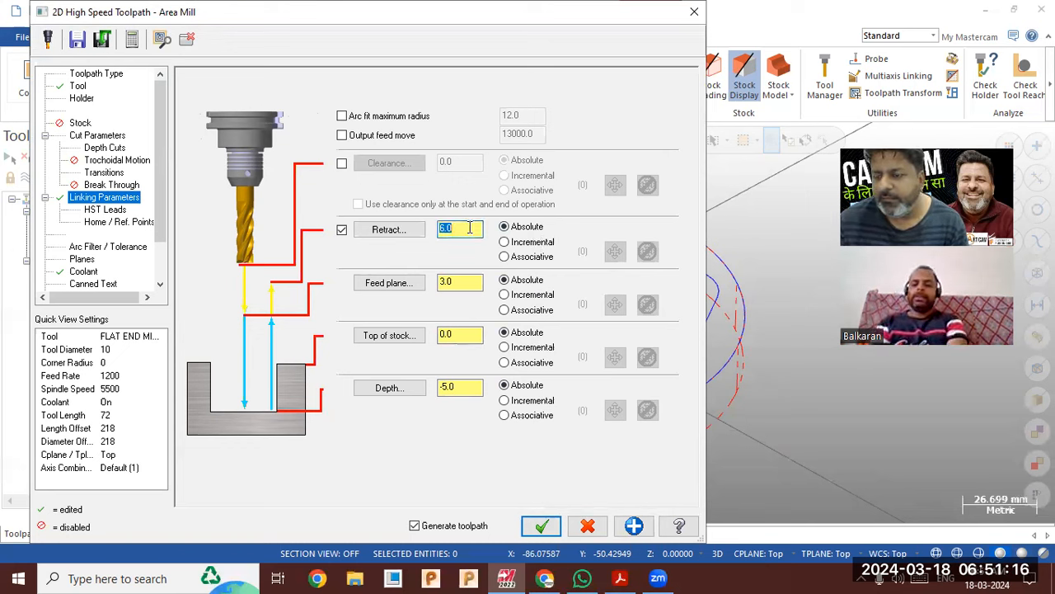
{"action": "left_click", "coordinate": [540, 526]}
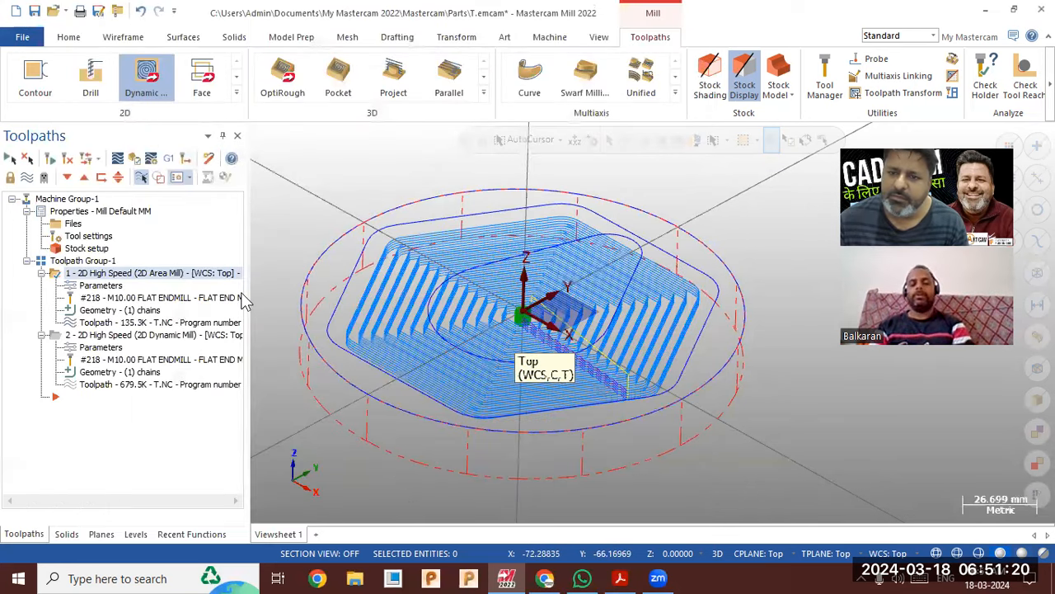
Post all operations to an NC file named drg15 in the NC folder.
{"action": "left_click", "coordinate": [170, 161]}
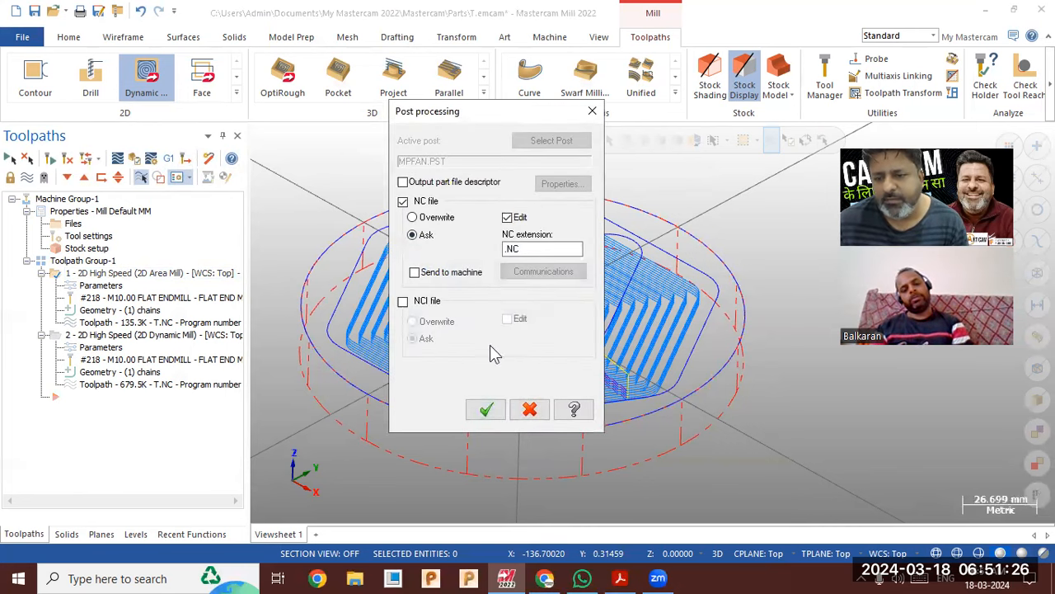
{"action": "left_click", "coordinate": [530, 409]}
{"action": "left_click", "coordinate": [170, 160]}
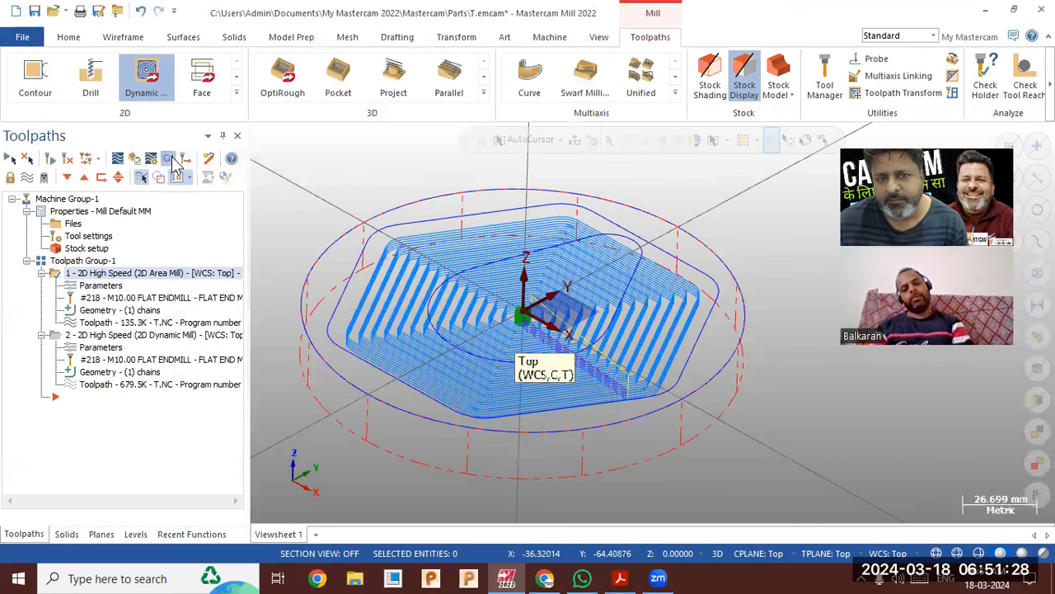
{"action": "left_click", "coordinate": [486, 409]}
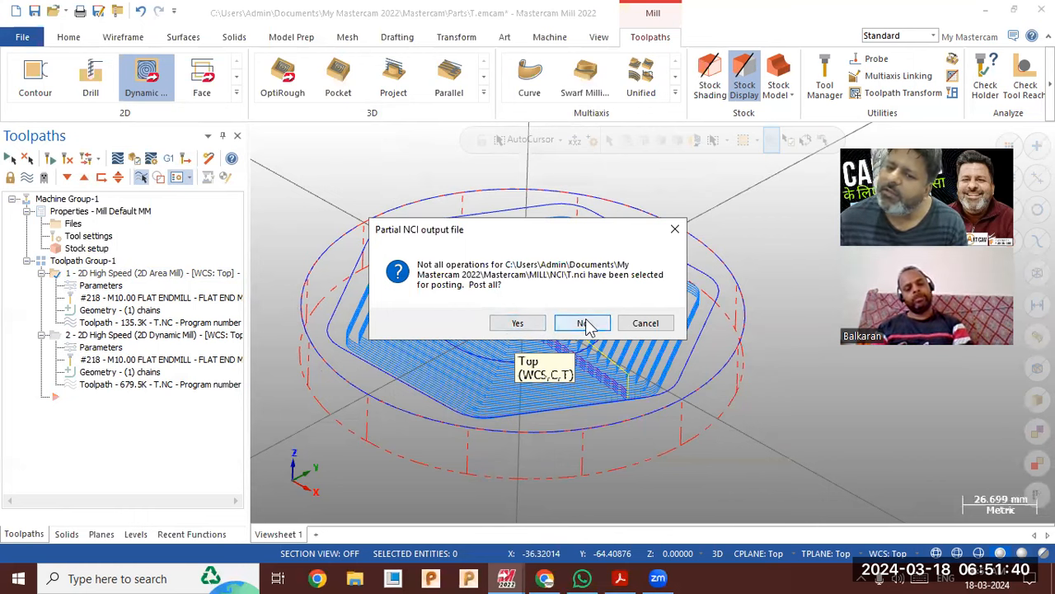
{"action": "left_click", "coordinate": [525, 325]}
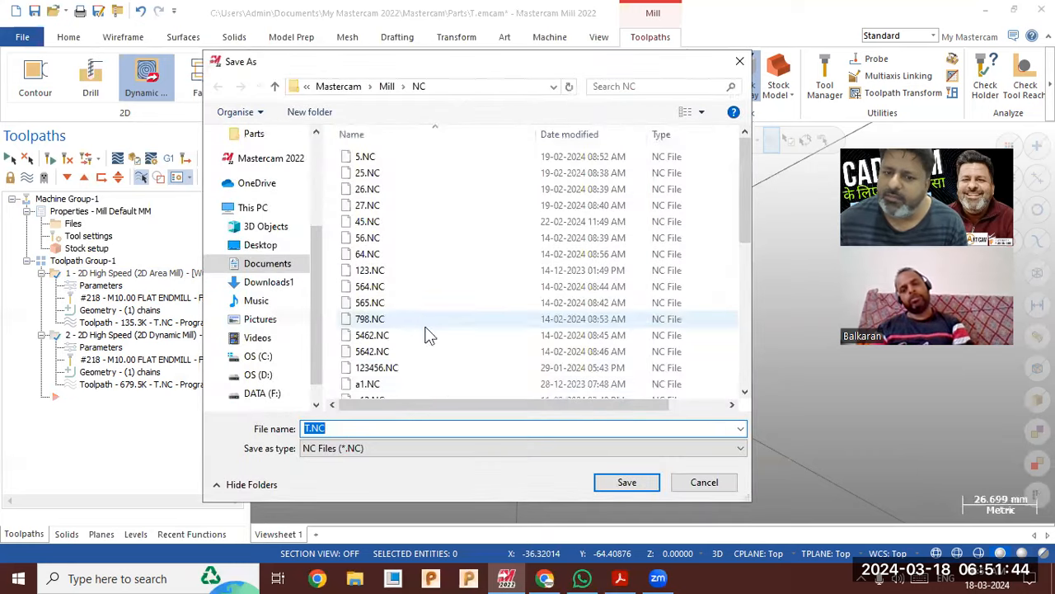
{"action": "type", "text": "drg10"}
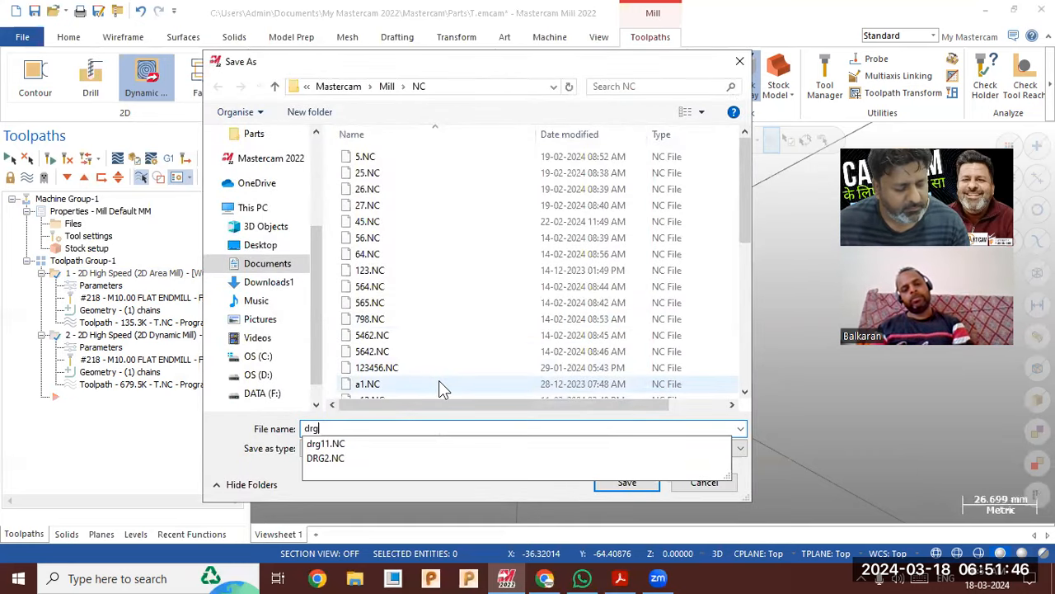
{"action": "key", "text": "Return"}
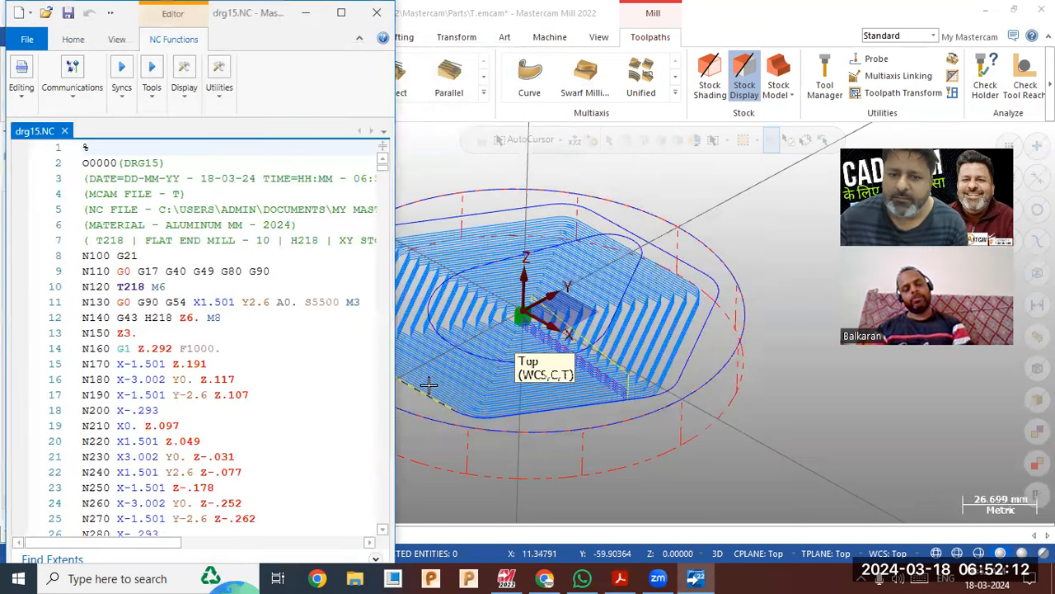
Examine the spindle speed, tool change, tool length offset and feed rate words in the opening blocks of the posted NC program.
{"action": "left_click_drag", "start_coordinate": [305, 303], "coordinate": [339, 306]}
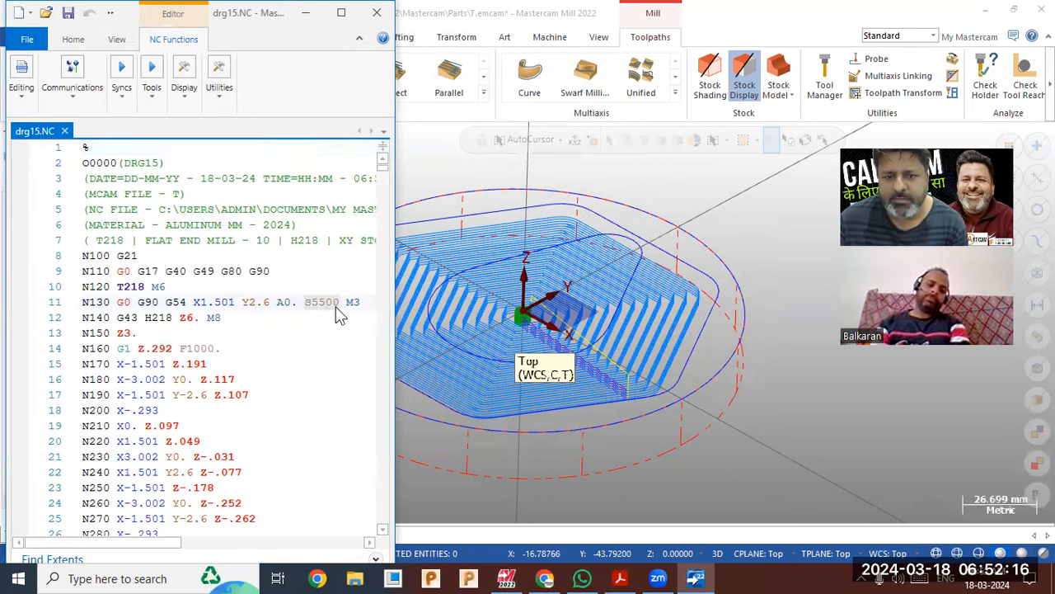
{"action": "left_click", "coordinate": [164, 287]}
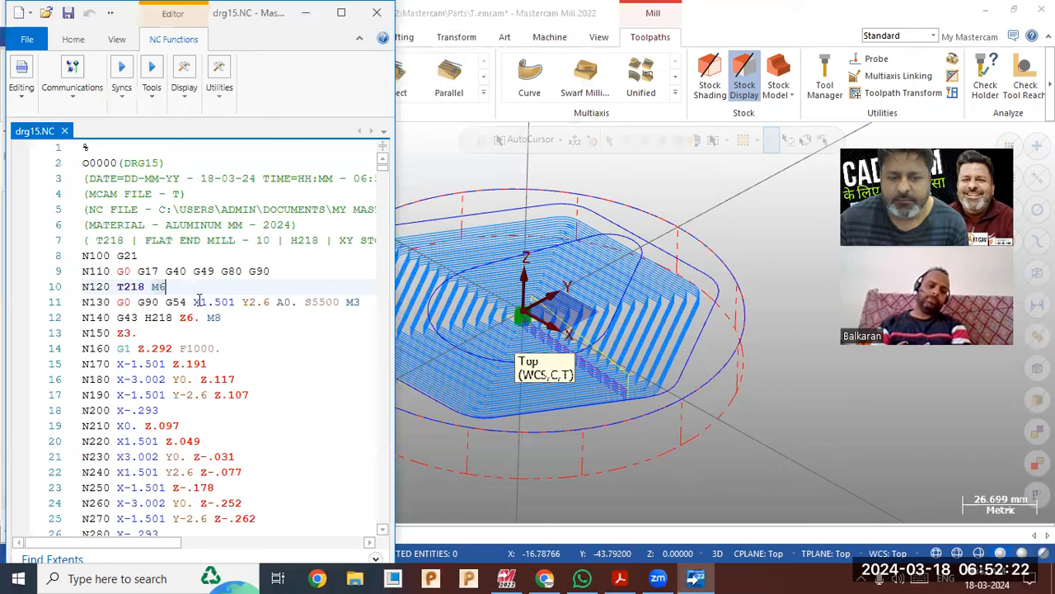
{"action": "left_click", "coordinate": [139, 318]}
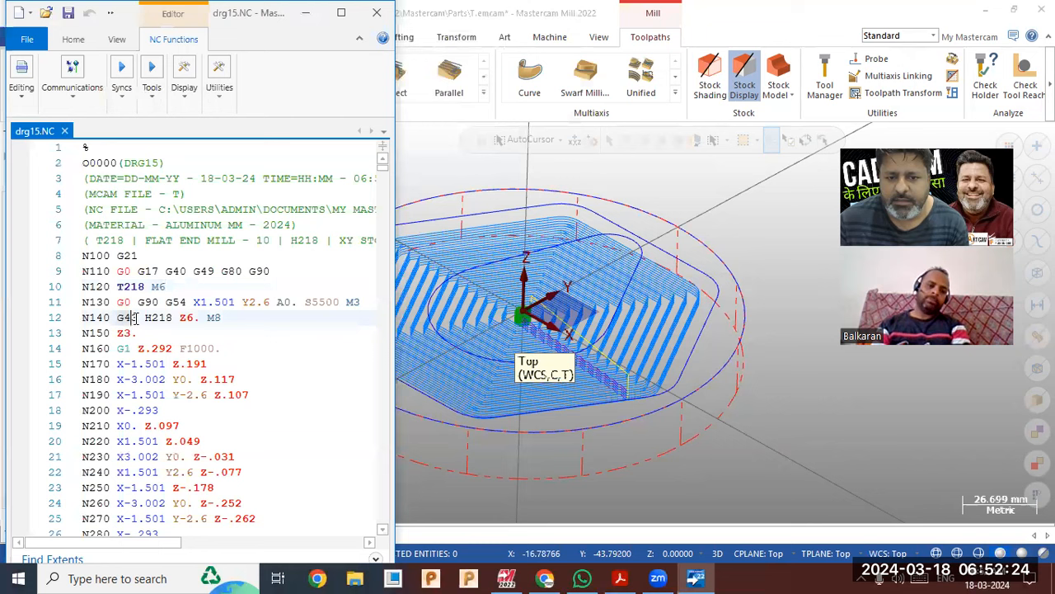
{"action": "left_click", "coordinate": [180, 348]}
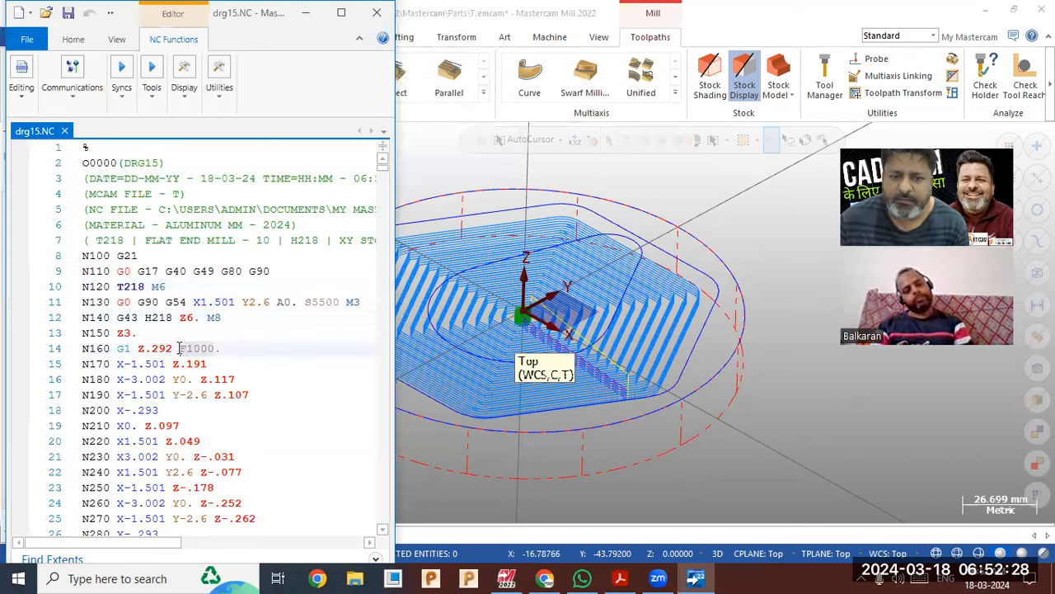
{"action": "scroll", "coordinate": [180, 348], "scroll_direction": "down", "scroll_amount": 1}
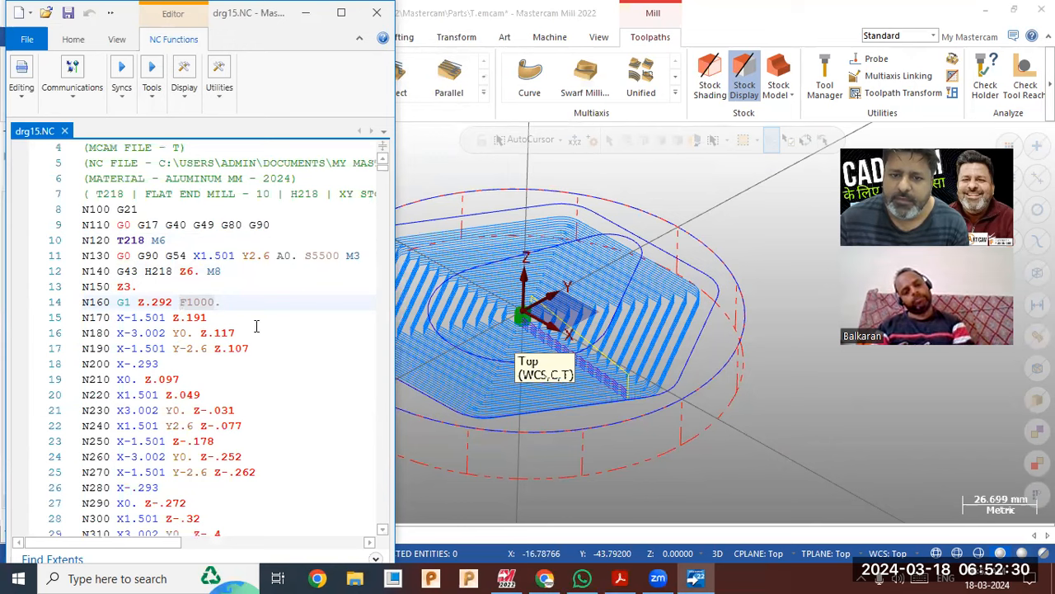
{"action": "left_click_drag", "start_coordinate": [359, 257], "coordinate": [333, 261]}
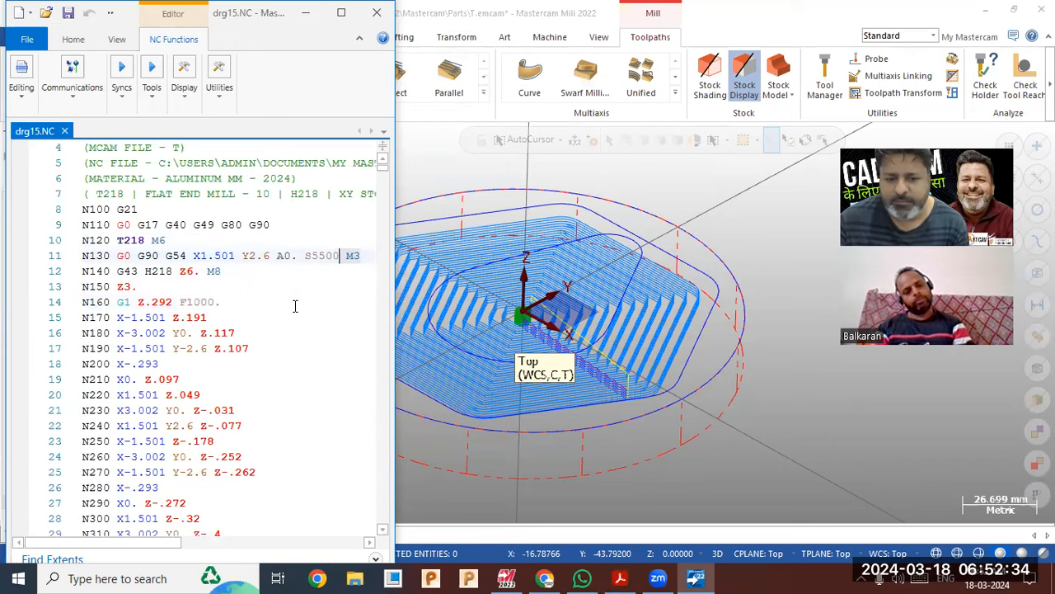
Look further through the posted NC blocks and enlarge the code editor window to full screen.
{"action": "scroll", "coordinate": [295, 305], "scroll_direction": "down", "scroll_amount": 12}
{"action": "scroll", "coordinate": [294, 306], "scroll_direction": "down", "scroll_amount": 20}
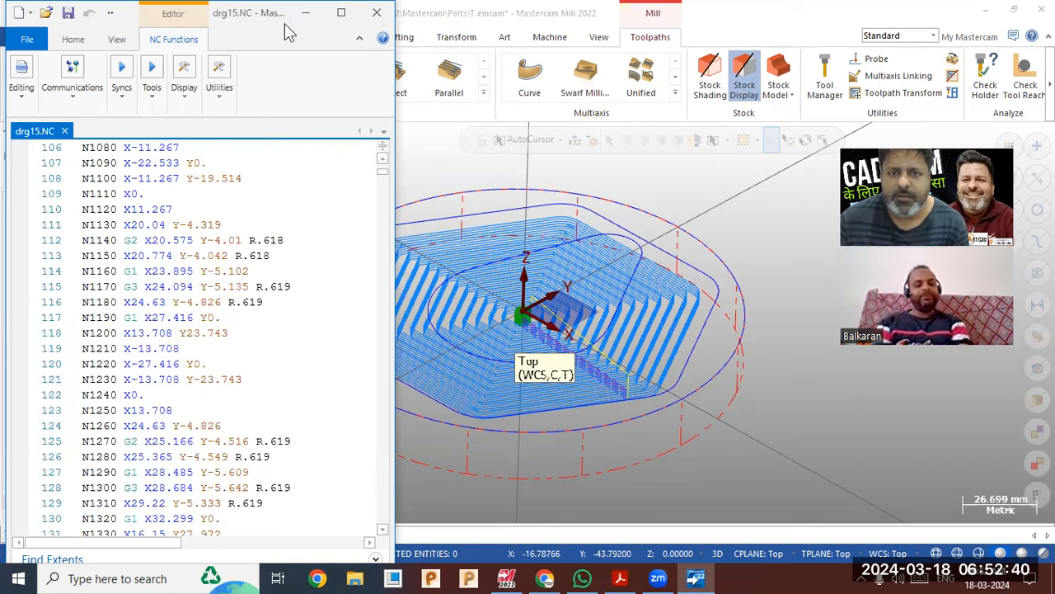
{"action": "double_click", "coordinate": [255, 27]}
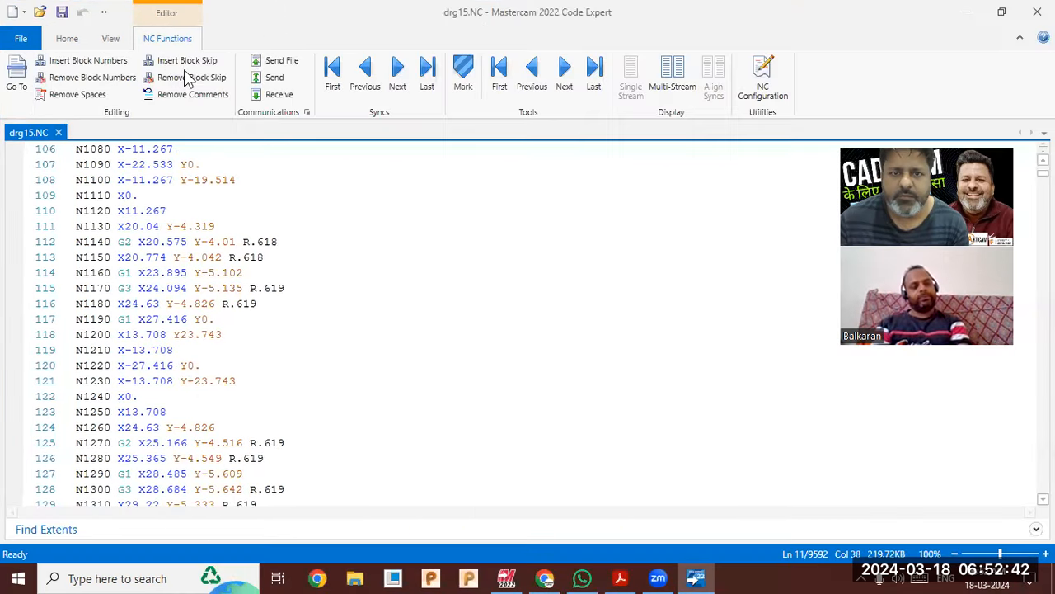
{"action": "left_click", "coordinate": [110, 39]}
{"action": "left_click", "coordinate": [69, 40]}
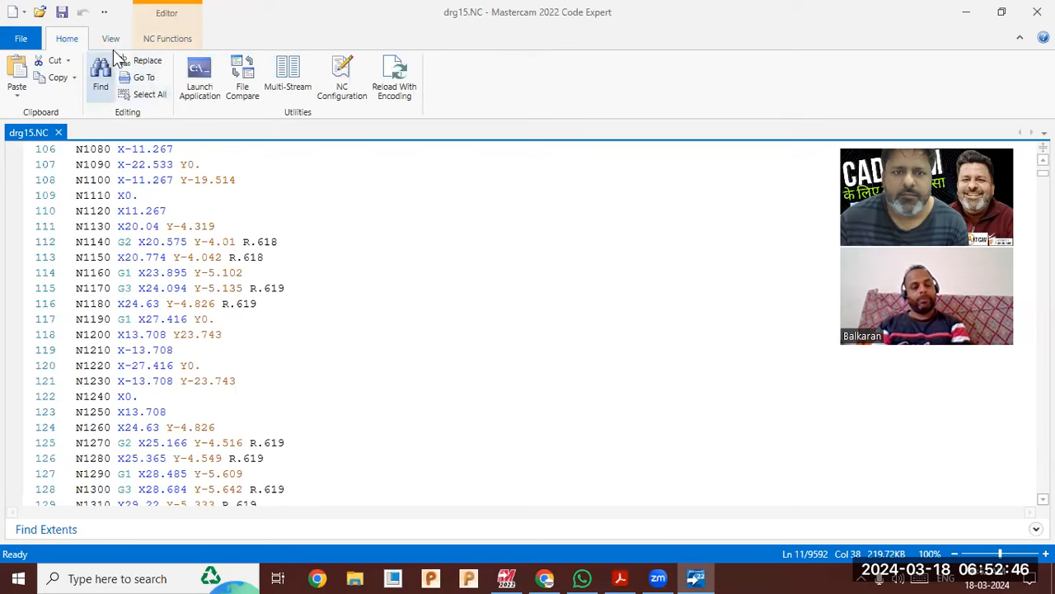
{"action": "left_click", "coordinate": [111, 39]}
{"action": "left_click", "coordinate": [165, 39]}
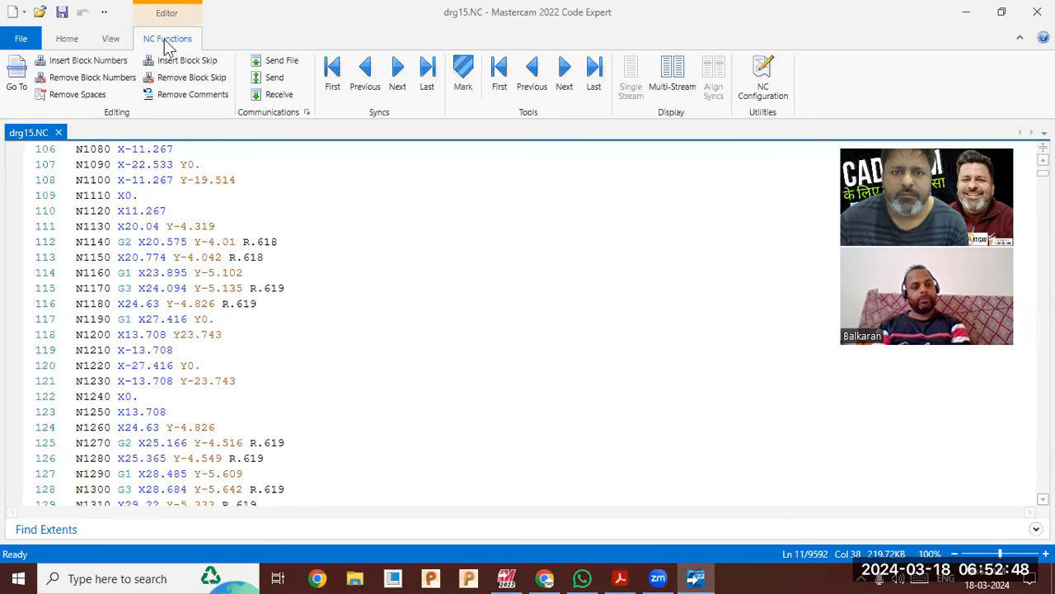
Search the drg15 NC program for the tool letter t, going through successive matches across the document.
{"action": "left_click", "coordinate": [97, 37]}
{"action": "left_click", "coordinate": [56, 37]}
{"action": "left_click", "coordinate": [99, 76]}
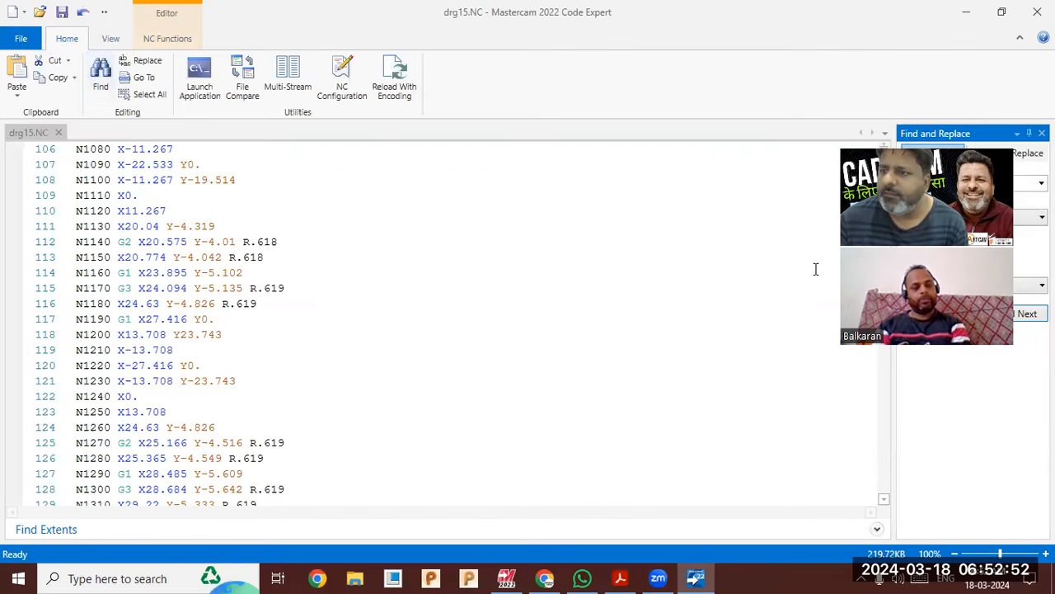
{"action": "type", "text": "t"}
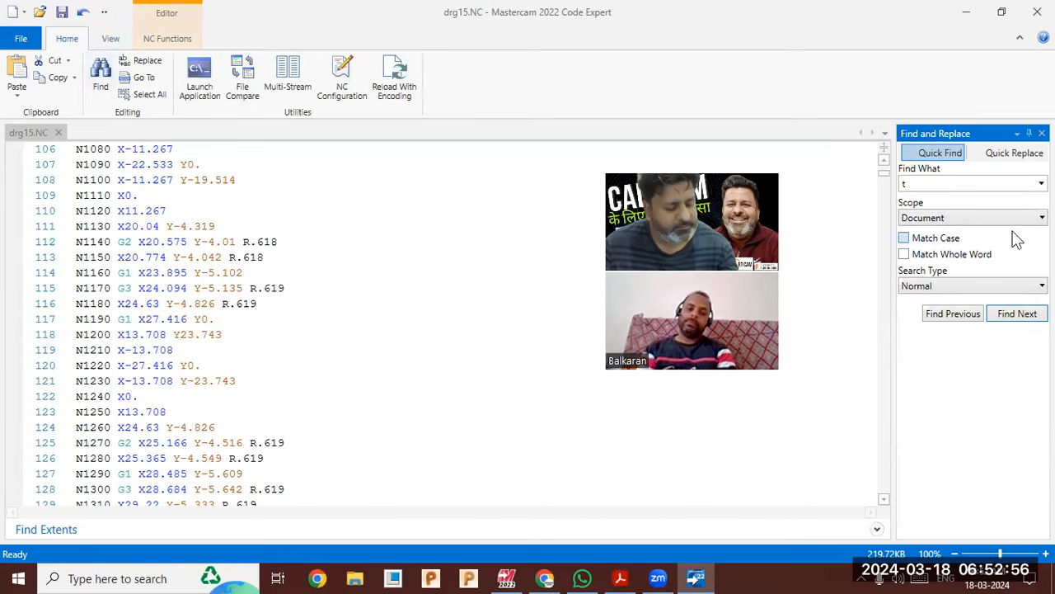
{"action": "left_click", "coordinate": [1002, 325]}
{"action": "left_click", "coordinate": [998, 320]}
{"action": "left_click", "coordinate": [999, 321]}
{"action": "left_click", "coordinate": [998, 320]}
{"action": "left_click", "coordinate": [998, 321]}
{"action": "left_click", "coordinate": [1003, 324]}
{"action": "left_click", "coordinate": [1003, 325]}
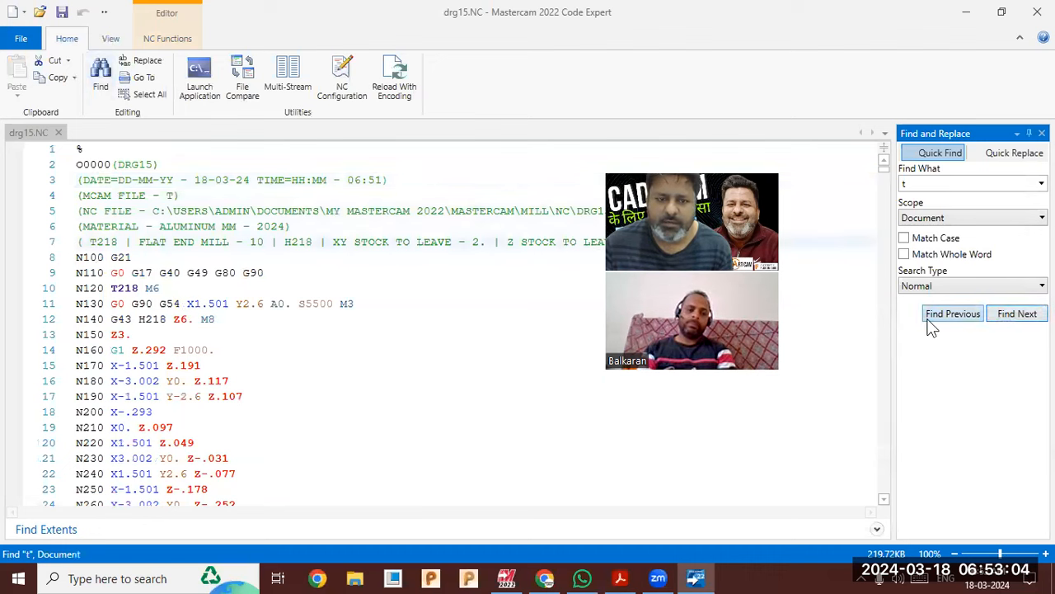
Narrow the program search to the tool call t218 and go through its matches.
{"action": "left_click", "coordinate": [116, 291]}
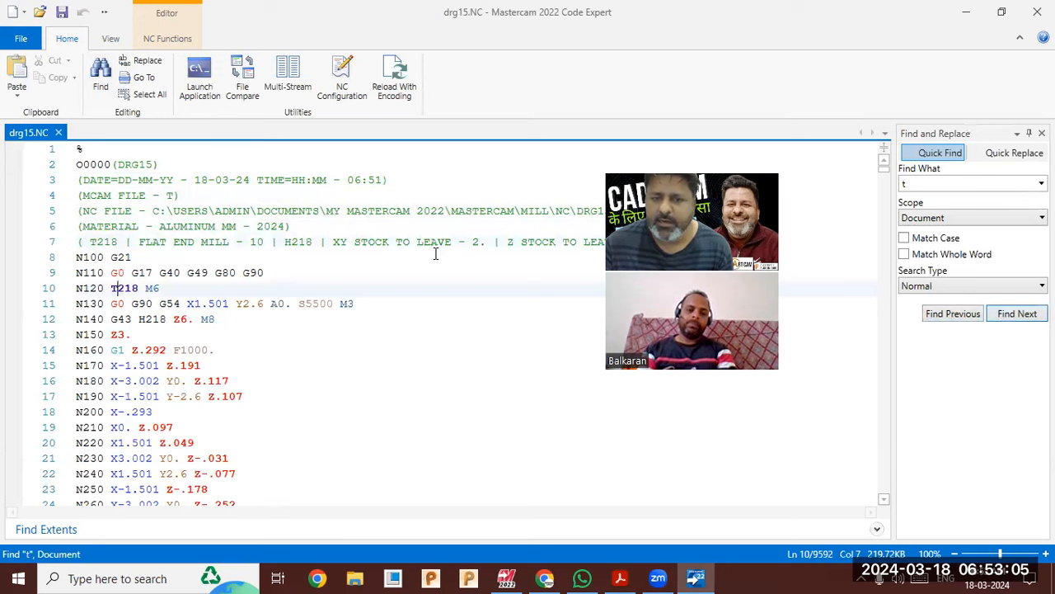
{"action": "left_click", "coordinate": [918, 185]}
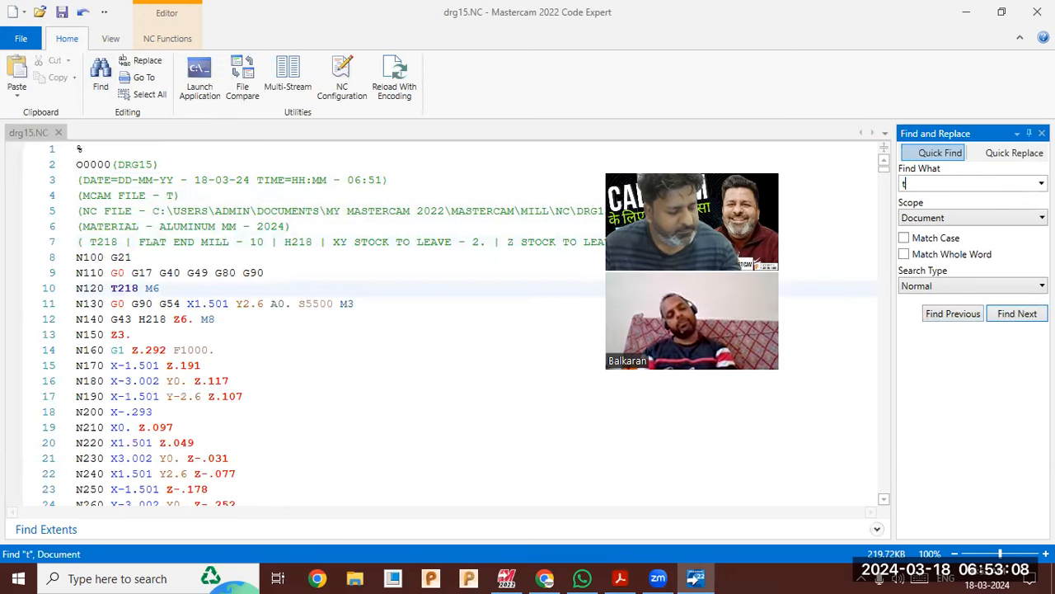
{"action": "type", "text": "218"}
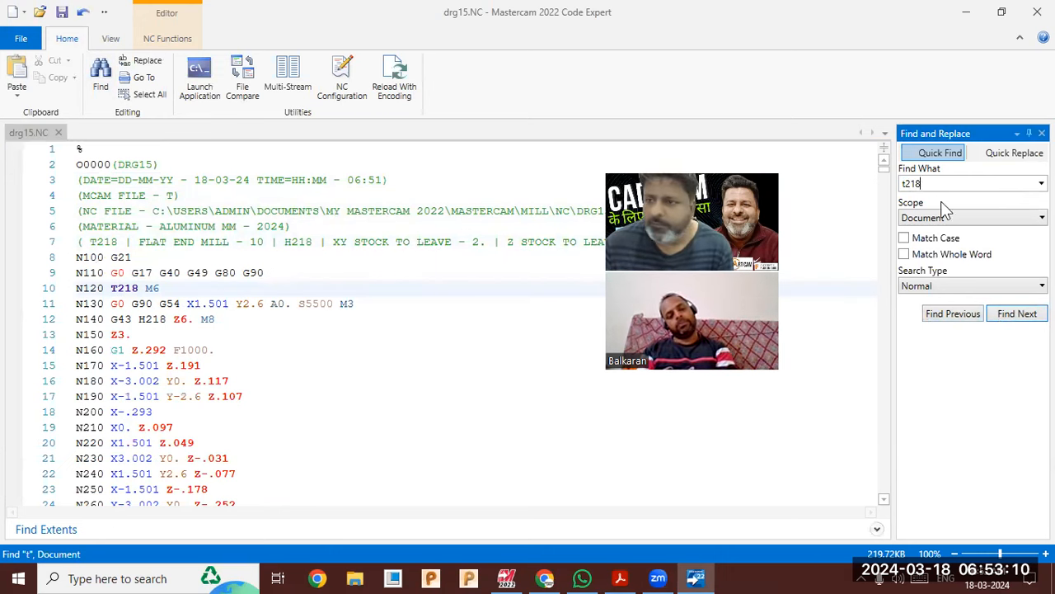
{"action": "left_click", "coordinate": [1006, 319]}
{"action": "left_click", "coordinate": [1006, 320]}
{"action": "left_click", "coordinate": [1006, 320]}
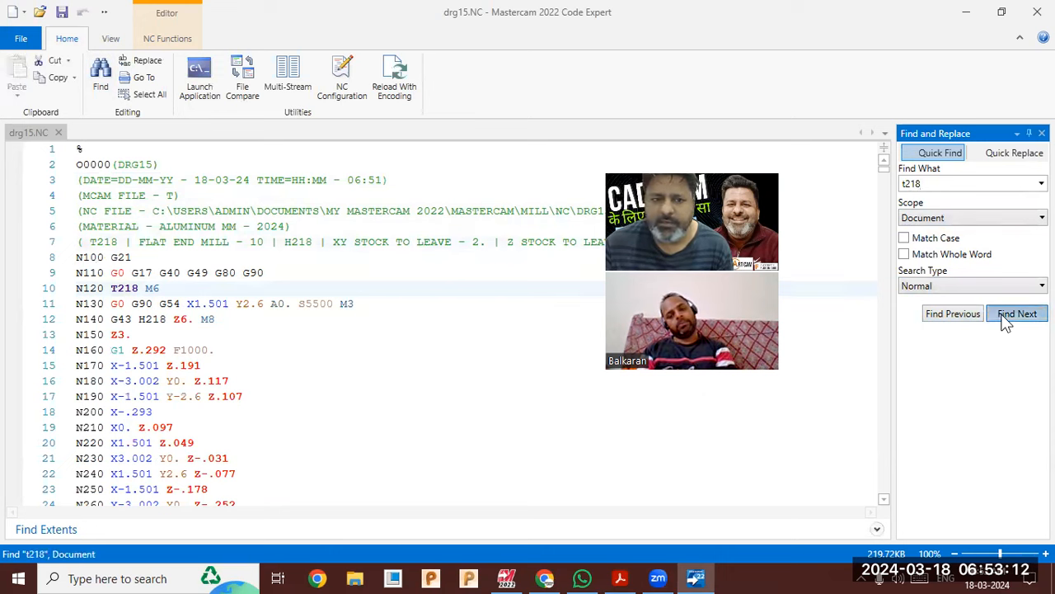
Shorten the search text back to t, go through the matches again and close the NC code editor.
{"action": "left_click", "coordinate": [956, 188]}
{"action": "left_click", "coordinate": [953, 184]}
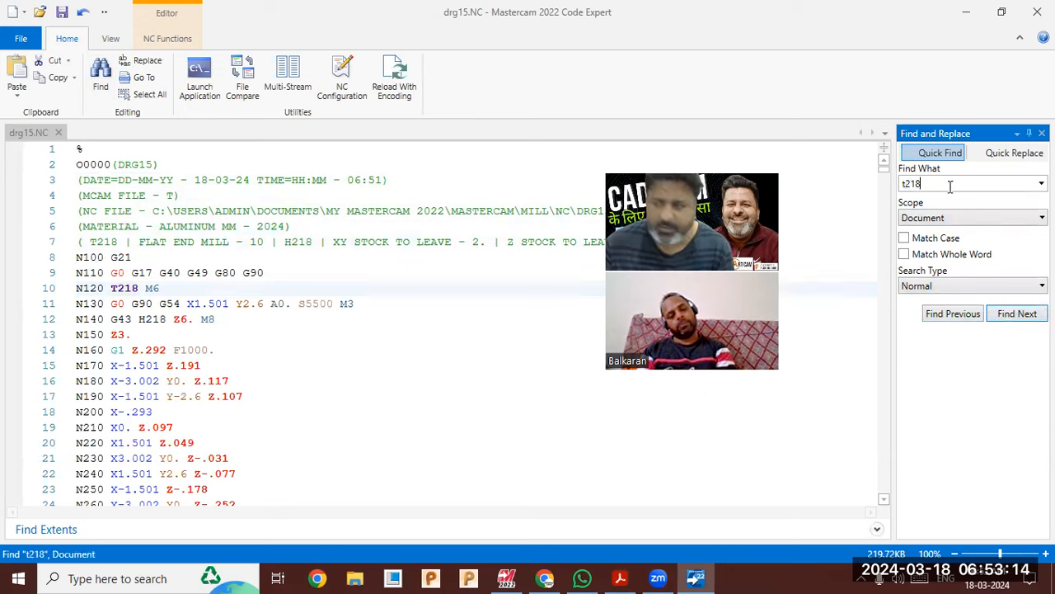
{"action": "key", "text": "BackSpace"}
{"action": "left_click", "coordinate": [1007, 317]}
{"action": "left_click", "coordinate": [1008, 317]}
{"action": "left_click", "coordinate": [1007, 317]}
{"action": "left_click", "coordinate": [1008, 317]}
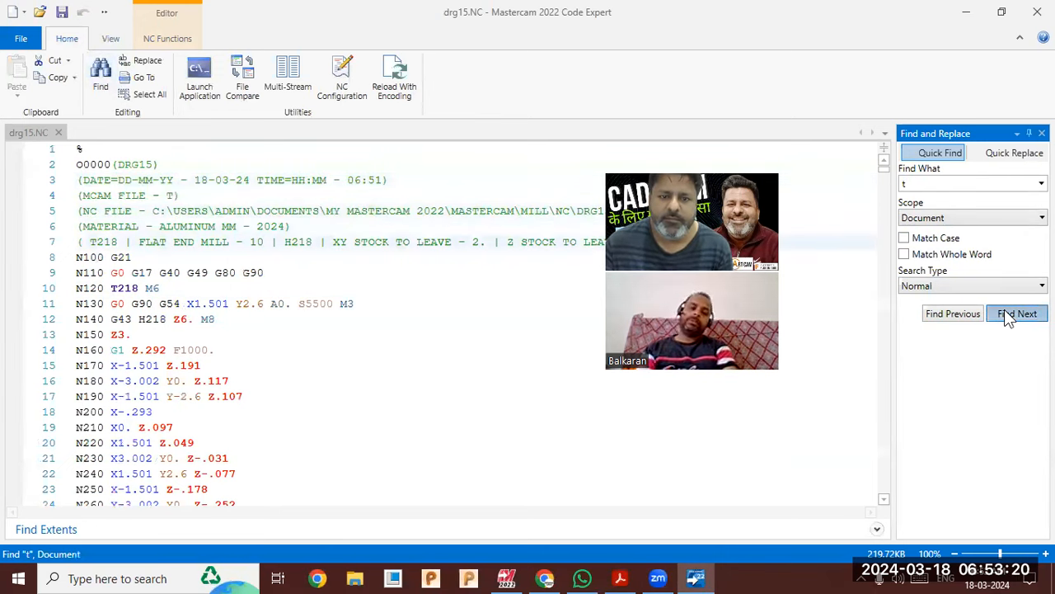
{"action": "left_click", "coordinate": [1008, 317]}
{"action": "left_click", "coordinate": [1008, 316]}
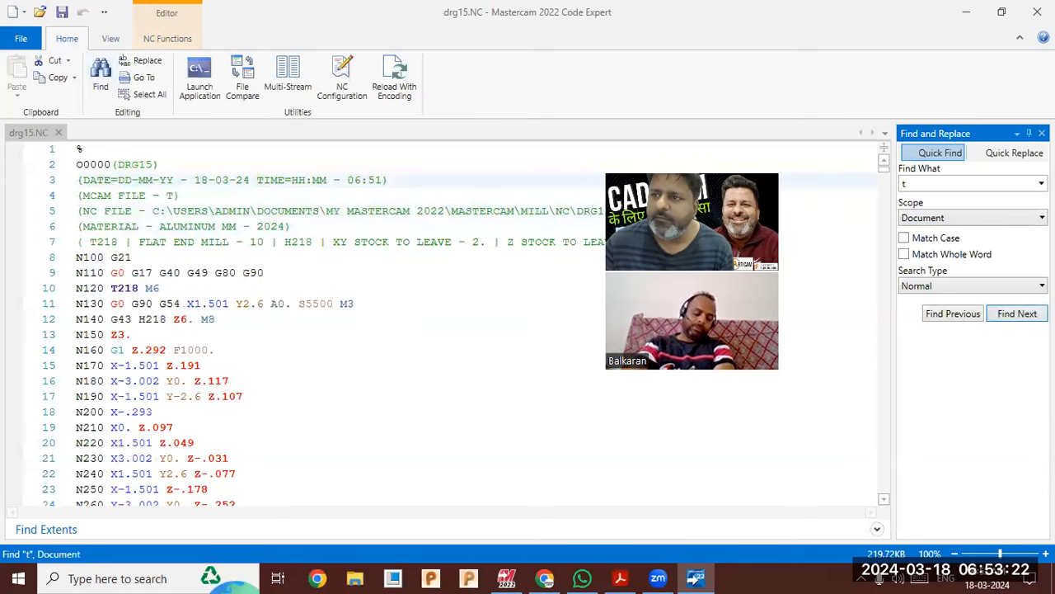
{"action": "left_click", "coordinate": [1037, 12]}
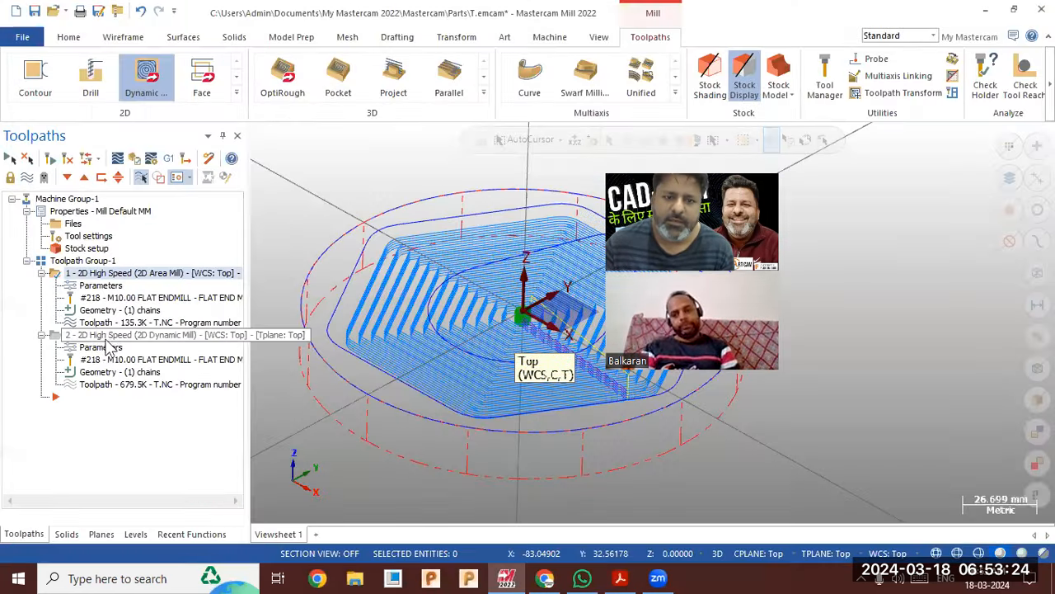
Review the cut parameters of the Dynamic Mill operation and leave them without changes.
{"action": "left_click", "coordinate": [104, 347]}
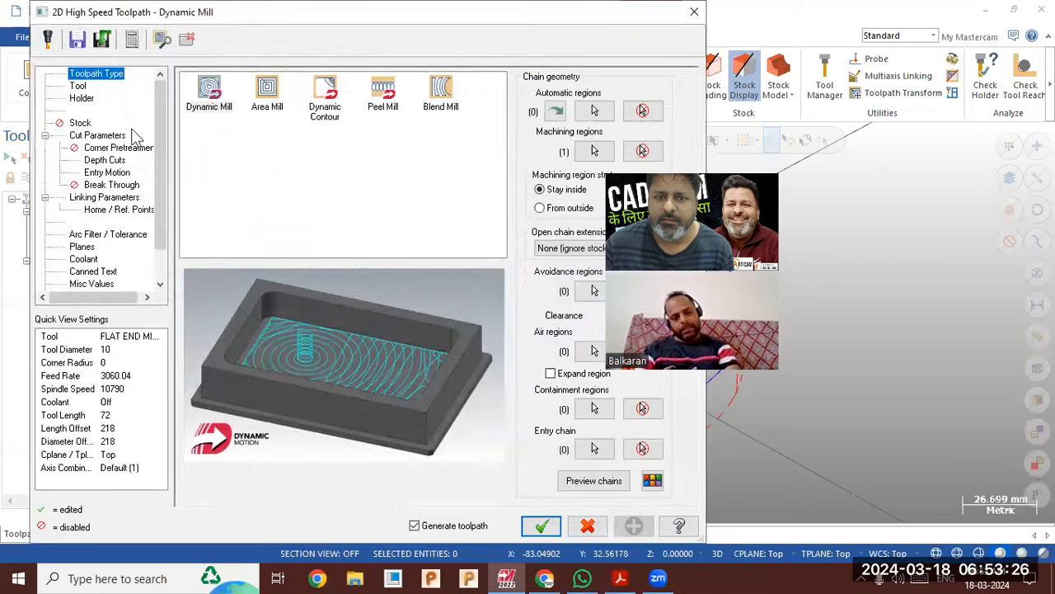
{"action": "left_click", "coordinate": [112, 136]}
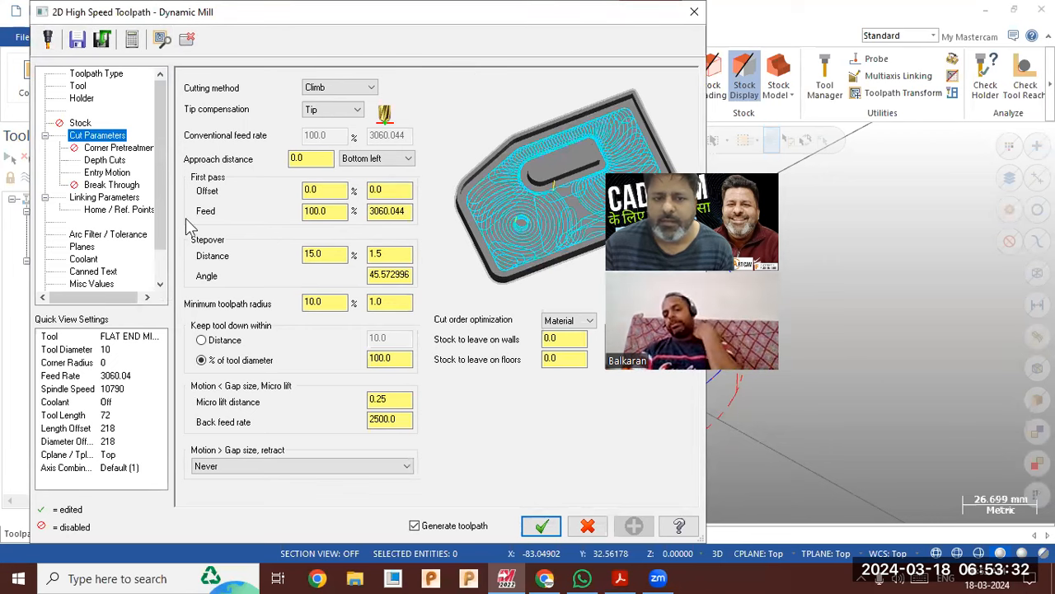
{"action": "key", "text": "Escape"}
Browse the replacement machine definition files for Machine Group-1, checking the Mitsubishi Meldas and Mori Seiki mill entries.
{"action": "left_click", "coordinate": [64, 225]}
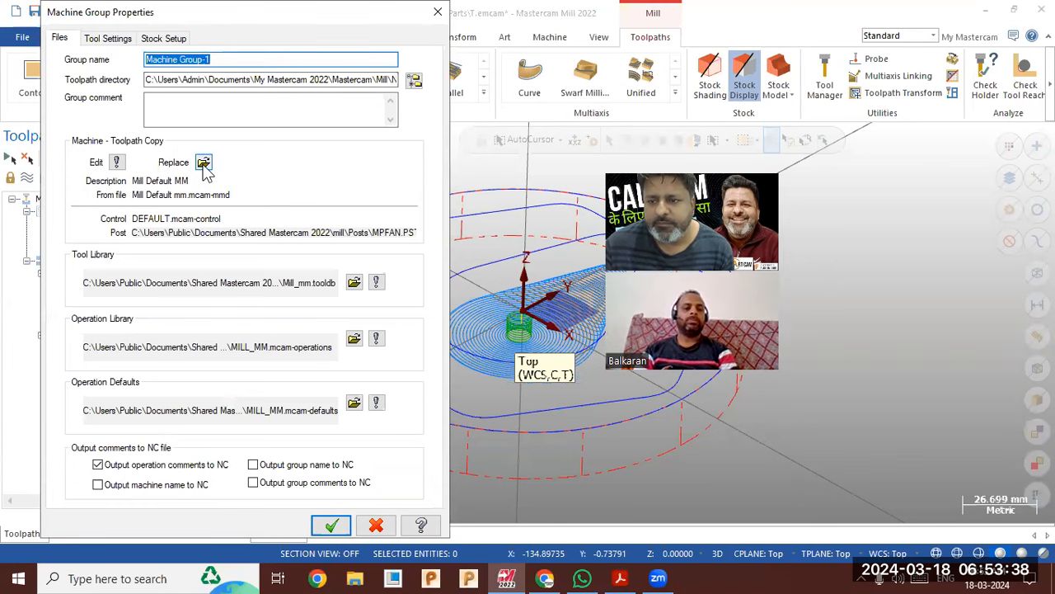
{"action": "left_click", "coordinate": [204, 163]}
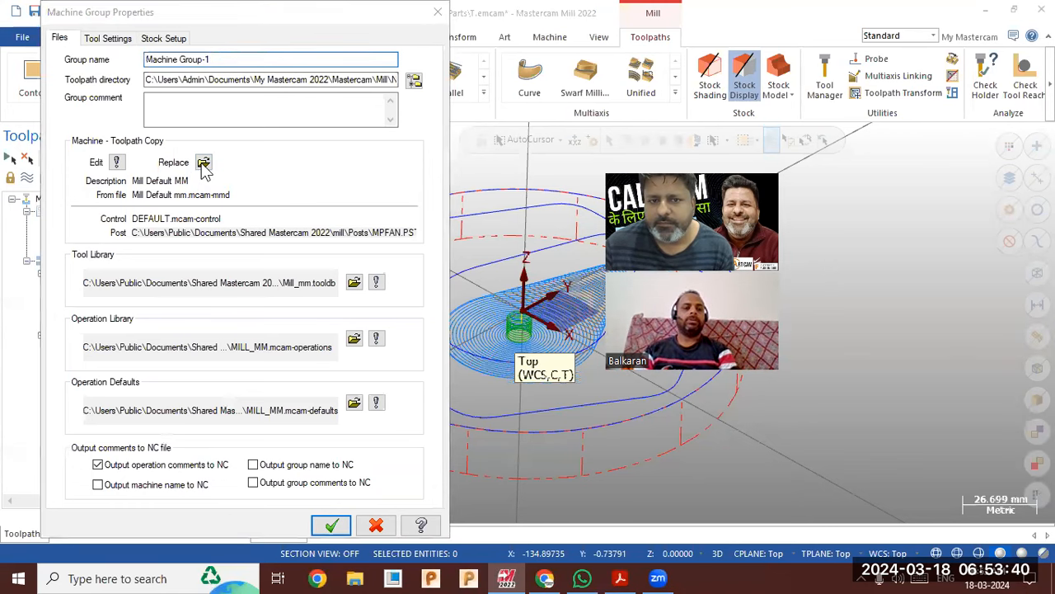
{"action": "scroll", "coordinate": [251, 280], "scroll_direction": "down", "scroll_amount": 11}
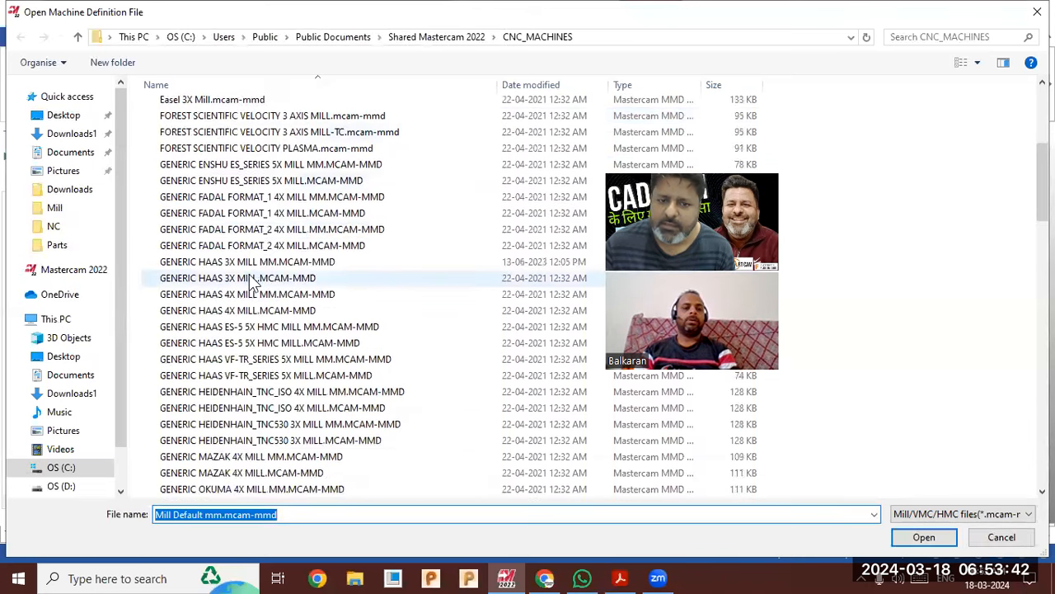
{"action": "scroll", "coordinate": [253, 282], "scroll_direction": "down", "scroll_amount": 6}
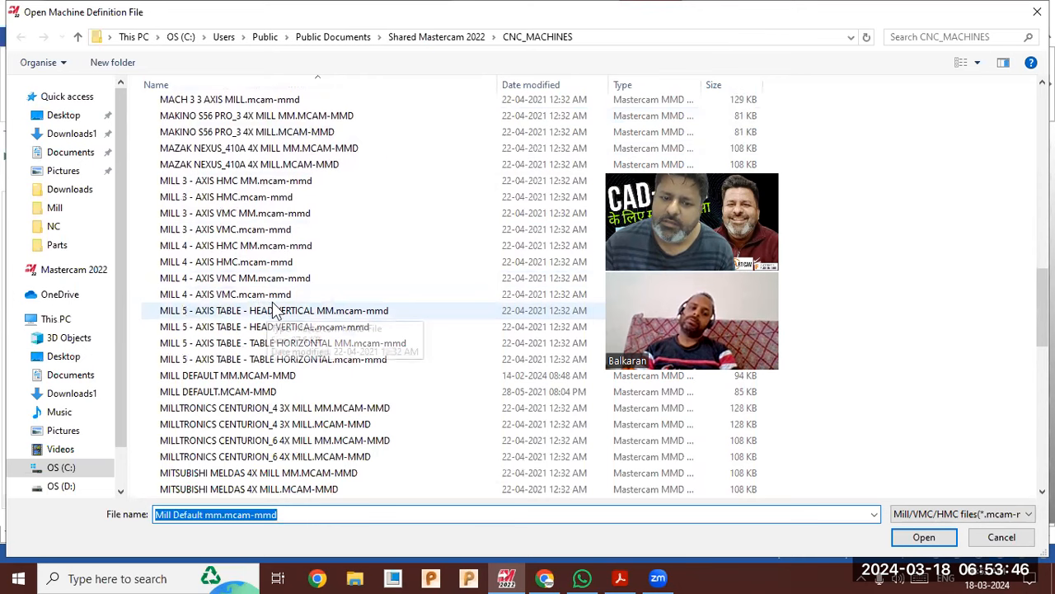
{"action": "scroll", "coordinate": [271, 322], "scroll_direction": "down", "scroll_amount": 6}
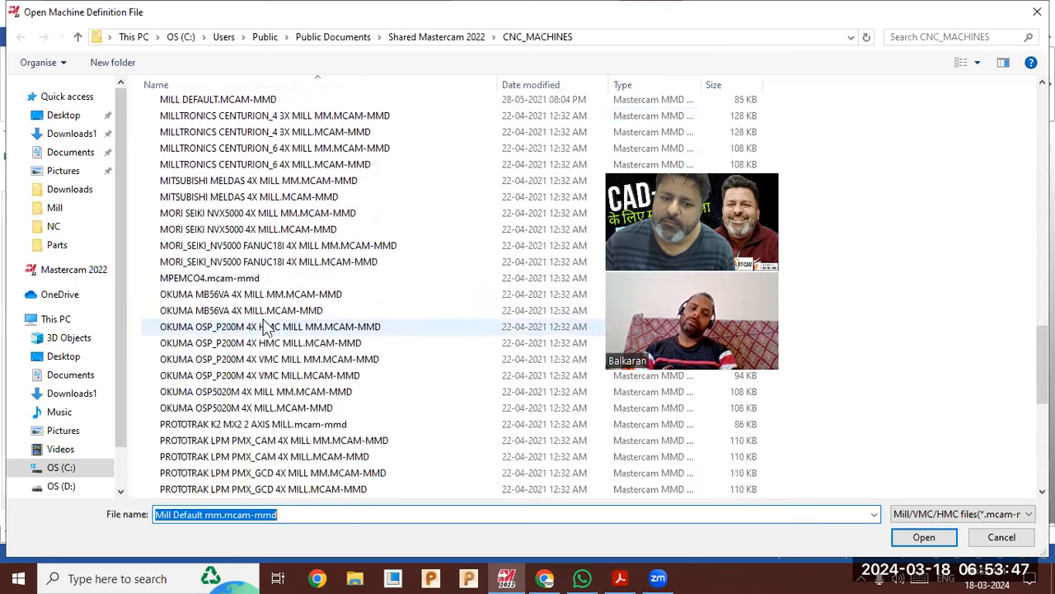
{"action": "scroll", "coordinate": [248, 256], "scroll_direction": "up", "scroll_amount": 1}
{"action": "left_click", "coordinate": [246, 249]}
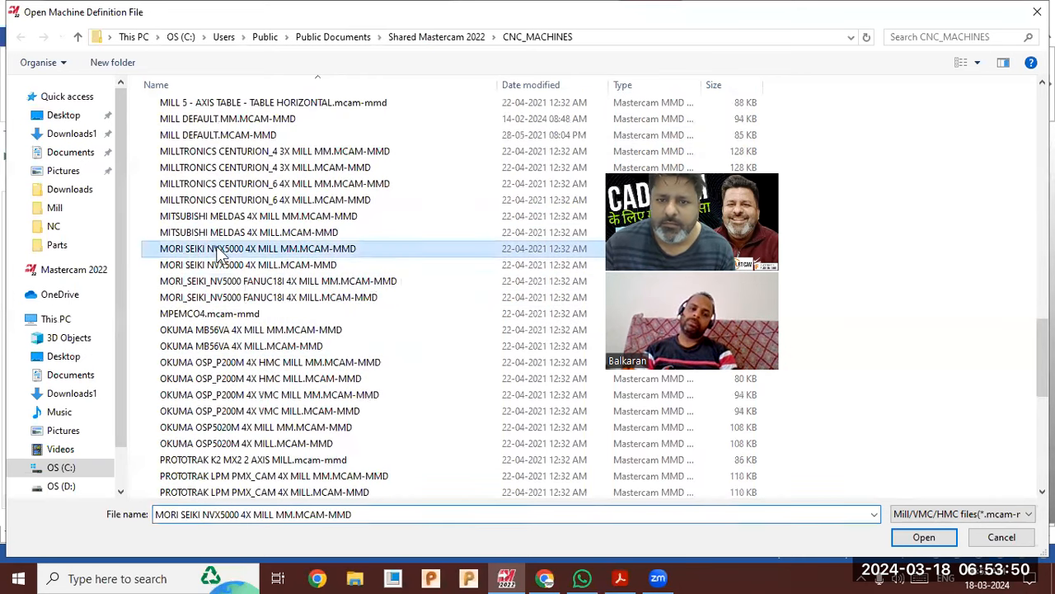
{"action": "left_click", "coordinate": [245, 217]}
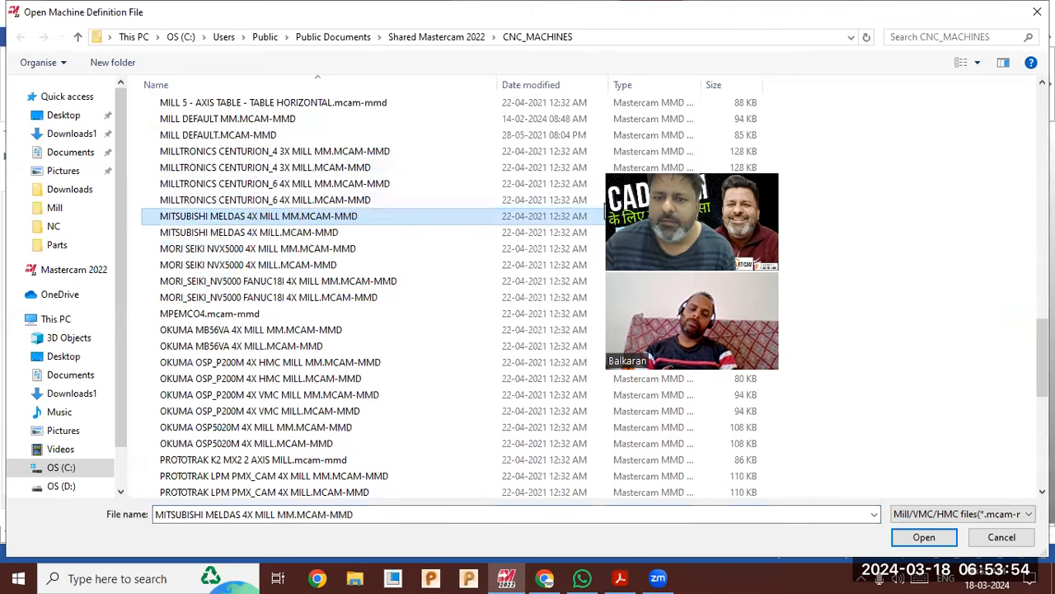
{"action": "left_click", "coordinate": [272, 233]}
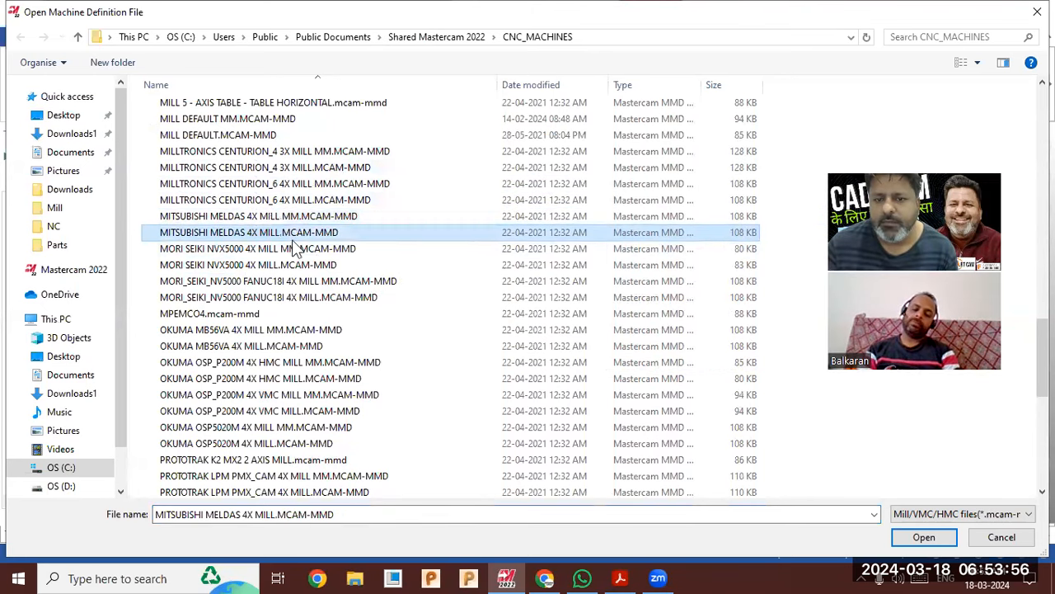
{"action": "left_click", "coordinate": [304, 282]}
Look through the replacement machine definition files, checking the MILL 4 - AXIS VMC entry.
{"action": "scroll", "coordinate": [314, 280], "scroll_direction": "up", "scroll_amount": 15}
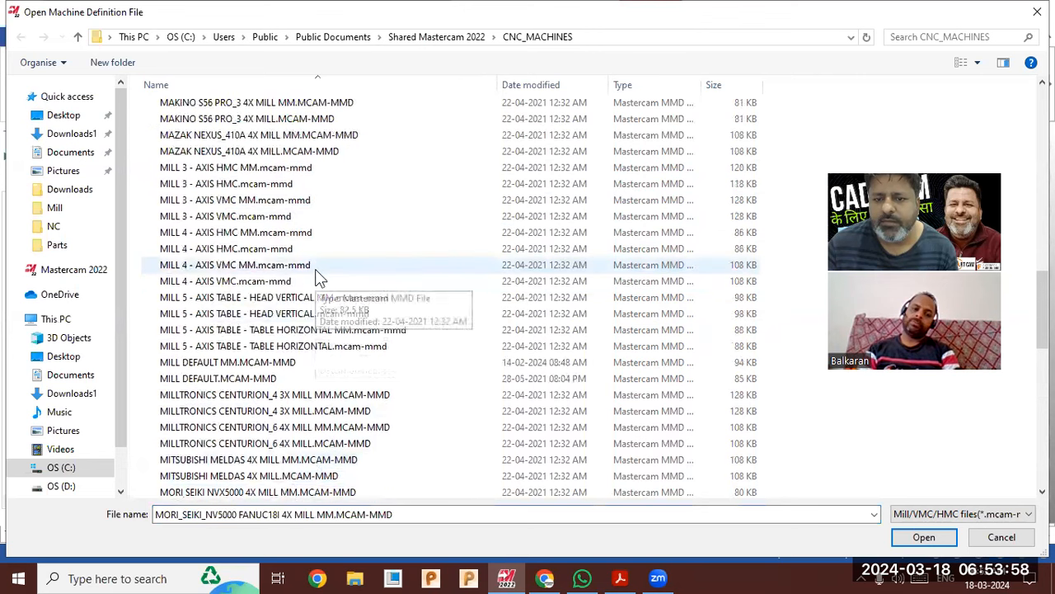
{"action": "scroll", "coordinate": [317, 276], "scroll_direction": "up", "scroll_amount": 10}
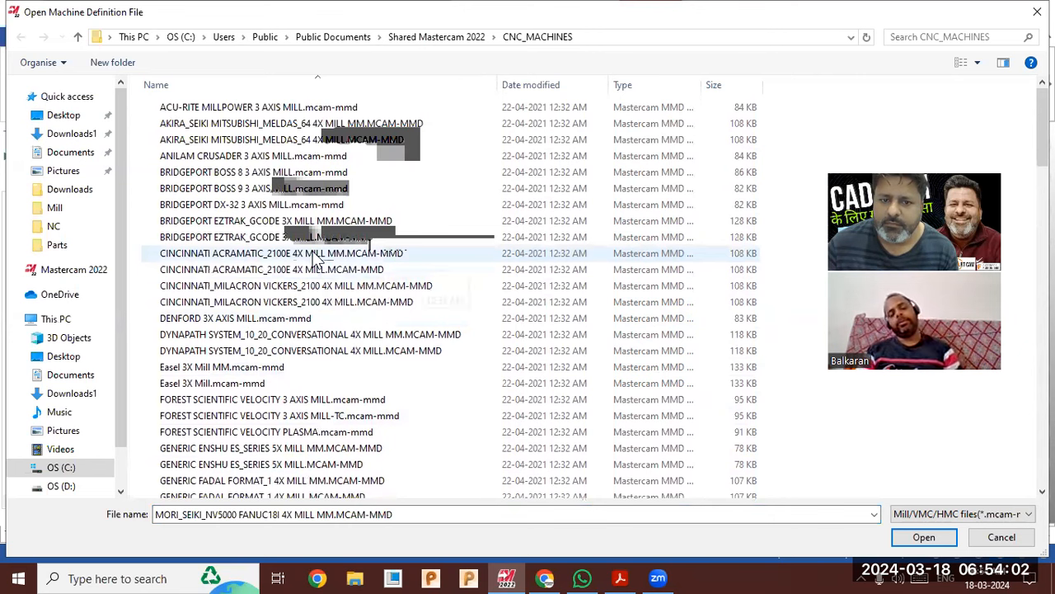
{"action": "scroll", "coordinate": [314, 272], "scroll_direction": "down", "scroll_amount": 3}
{"action": "scroll", "coordinate": [307, 288], "scroll_direction": "down", "scroll_amount": 13}
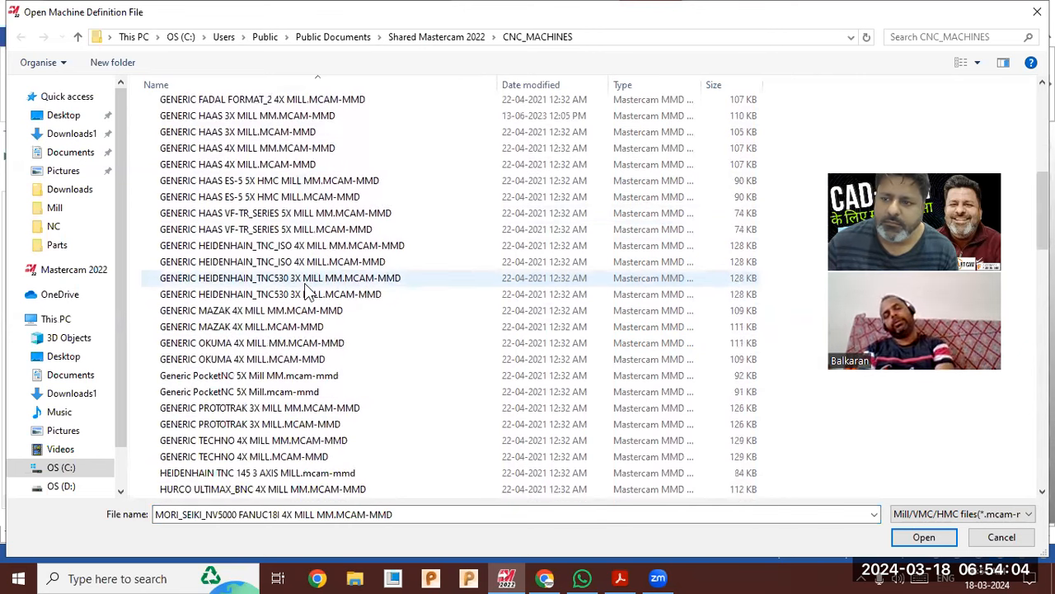
{"action": "scroll", "coordinate": [307, 290], "scroll_direction": "down", "scroll_amount": 4}
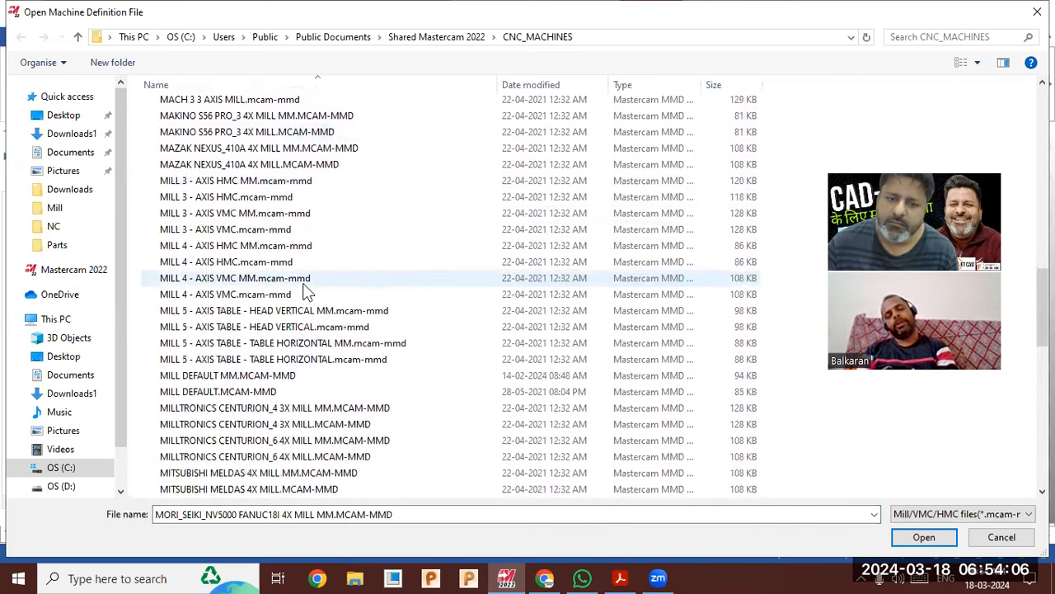
{"action": "left_click", "coordinate": [280, 295]}
{"action": "scroll", "coordinate": [284, 288], "scroll_direction": "up", "scroll_amount": 3}
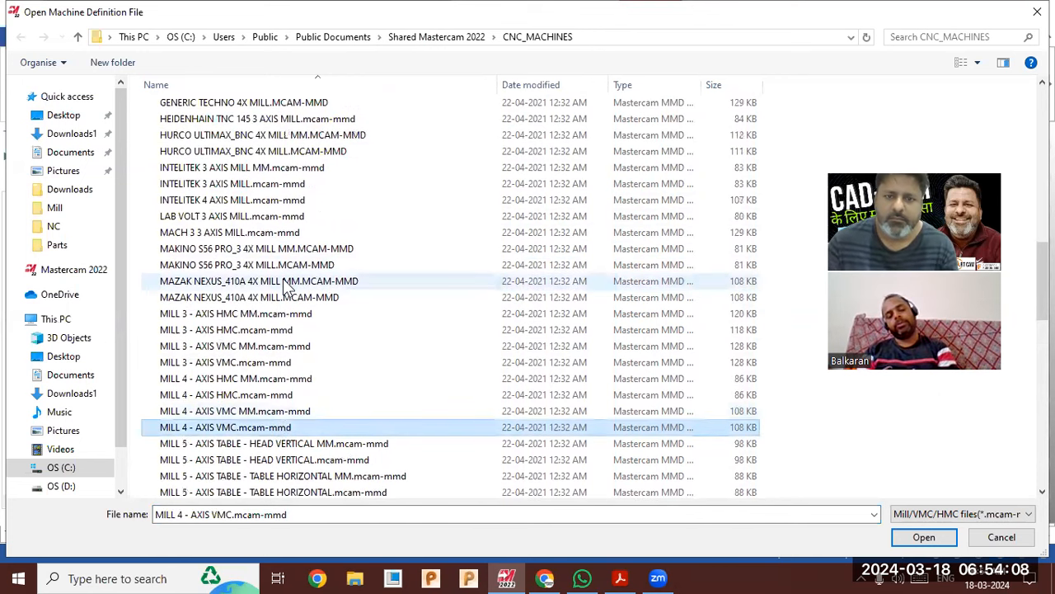
{"action": "scroll", "coordinate": [284, 285], "scroll_direction": "up", "scroll_amount": 3}
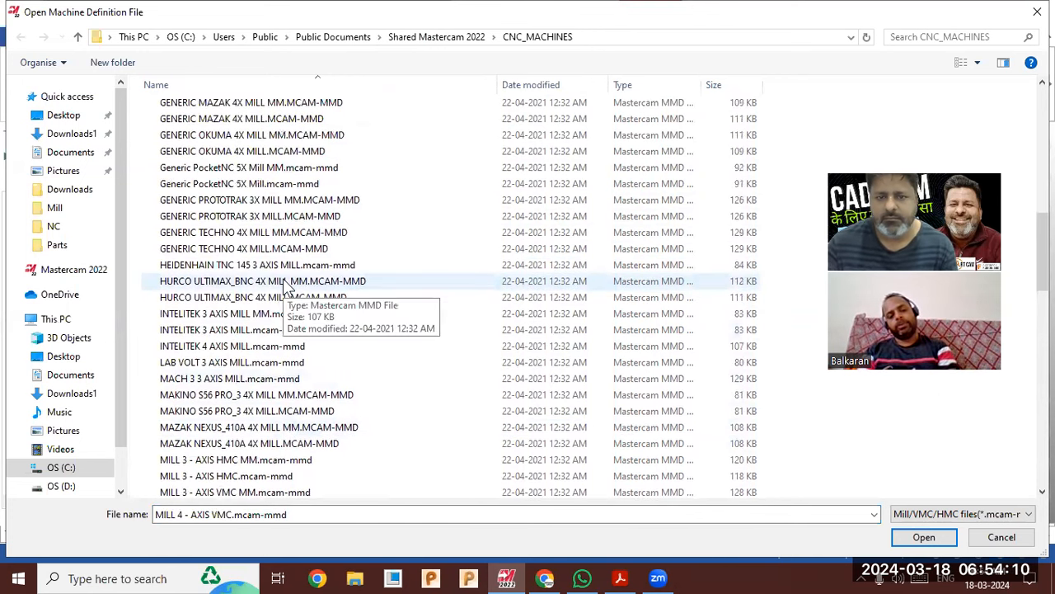
{"action": "scroll", "coordinate": [287, 330], "scroll_direction": "up", "scroll_amount": 2}
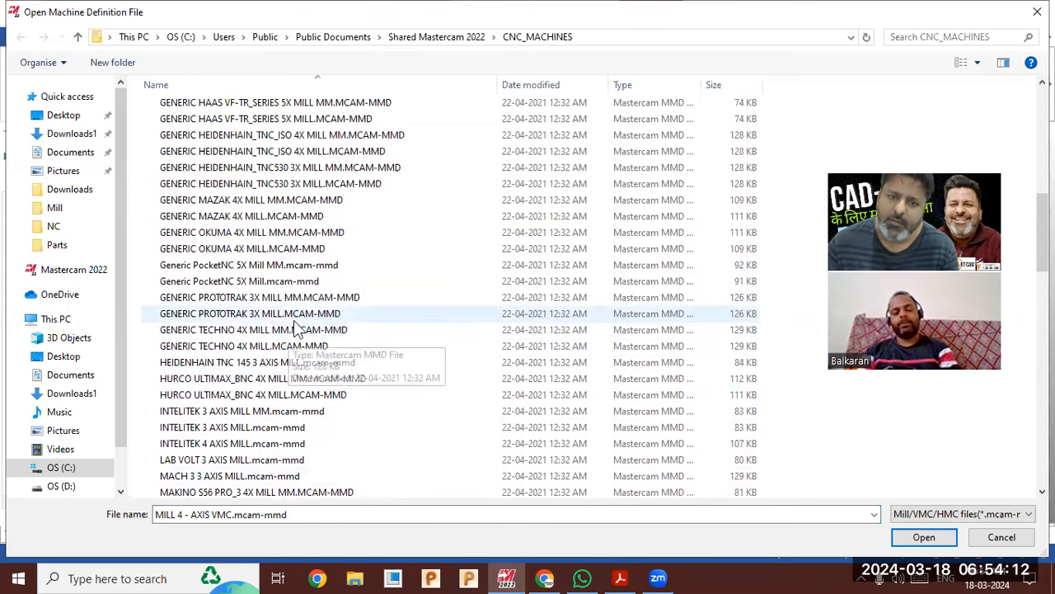
Check the GENERIC HAAS 3X MILL definition, and leave Machine Group-1 without replacing its machine.
{"action": "scroll", "coordinate": [294, 325], "scroll_direction": "up", "scroll_amount": 6}
{"action": "left_click", "coordinate": [294, 298]}
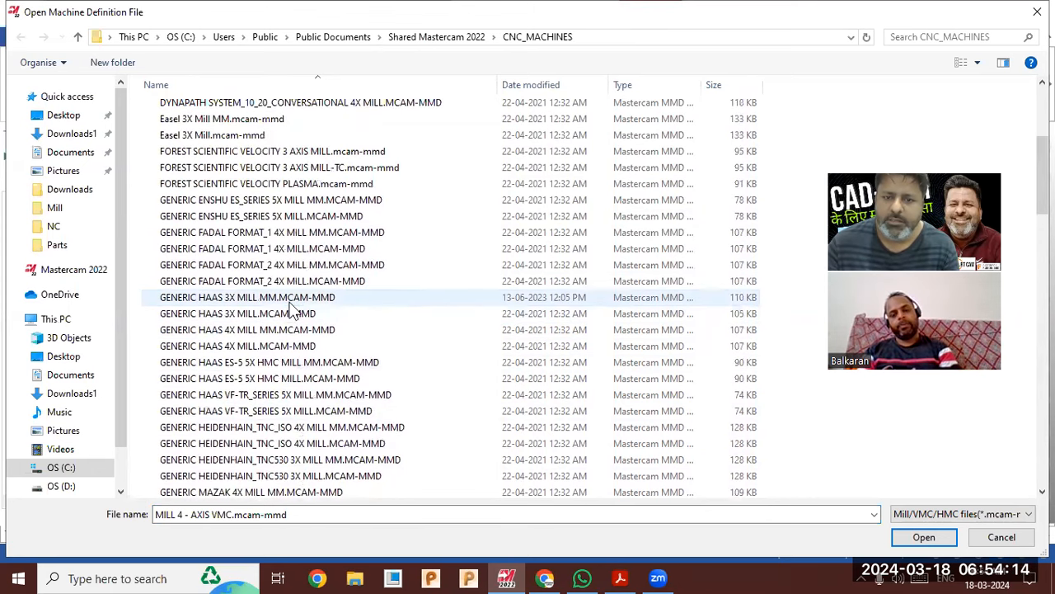
{"action": "left_click", "coordinate": [290, 315]}
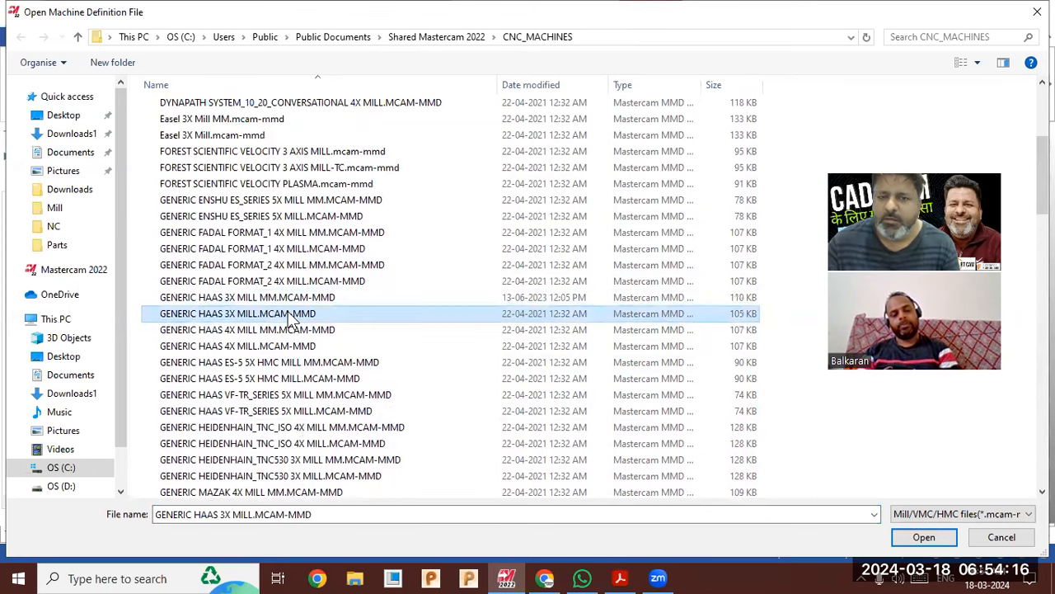
{"action": "scroll", "coordinate": [290, 318], "scroll_direction": "up", "scroll_amount": 2}
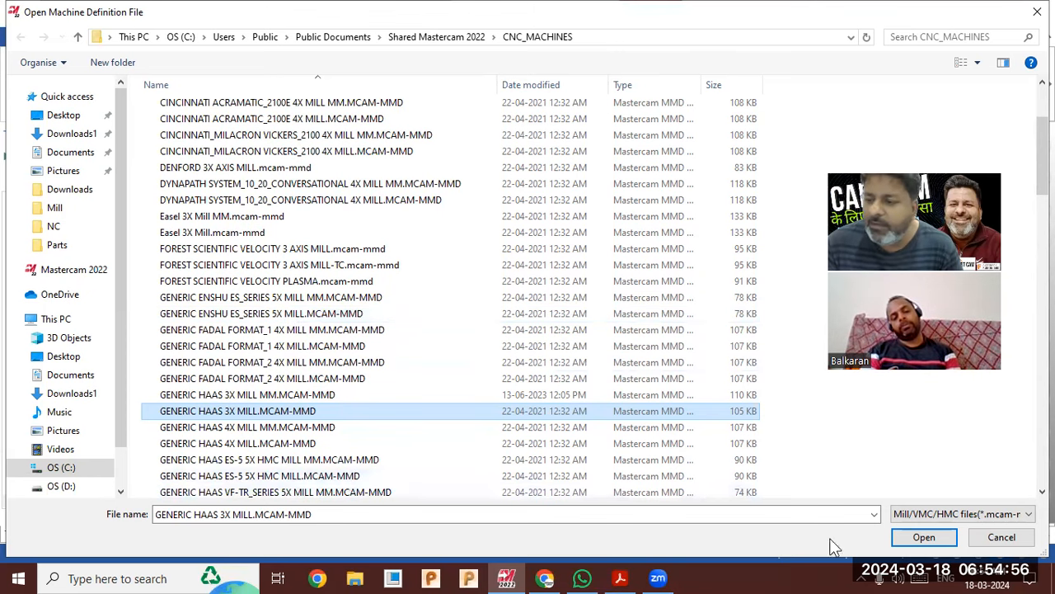
{"action": "left_click", "coordinate": [1002, 537]}
{"action": "left_click", "coordinate": [376, 525]}
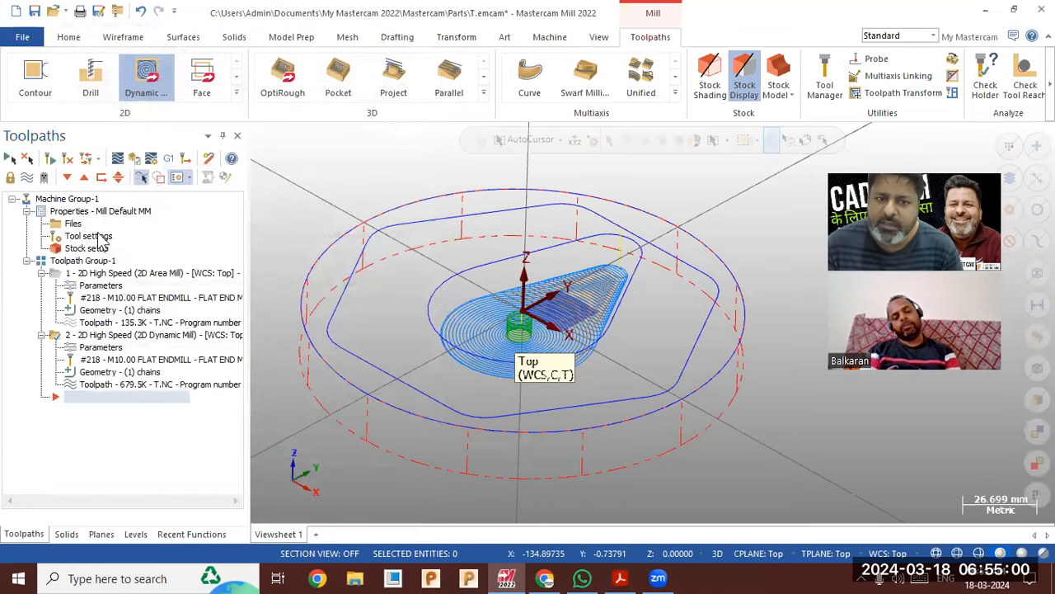
Post the selected operation with the NC file and edit options on, saving the program as frffdd.NC.
{"action": "left_click", "coordinate": [169, 160]}
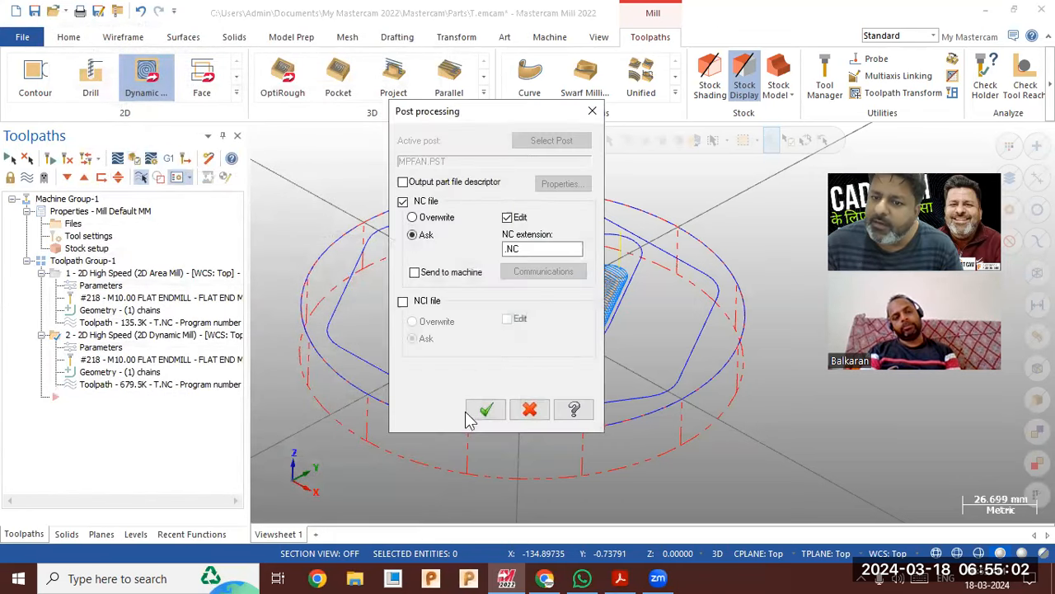
{"action": "left_click", "coordinate": [480, 409]}
{"action": "left_click", "coordinate": [577, 323]}
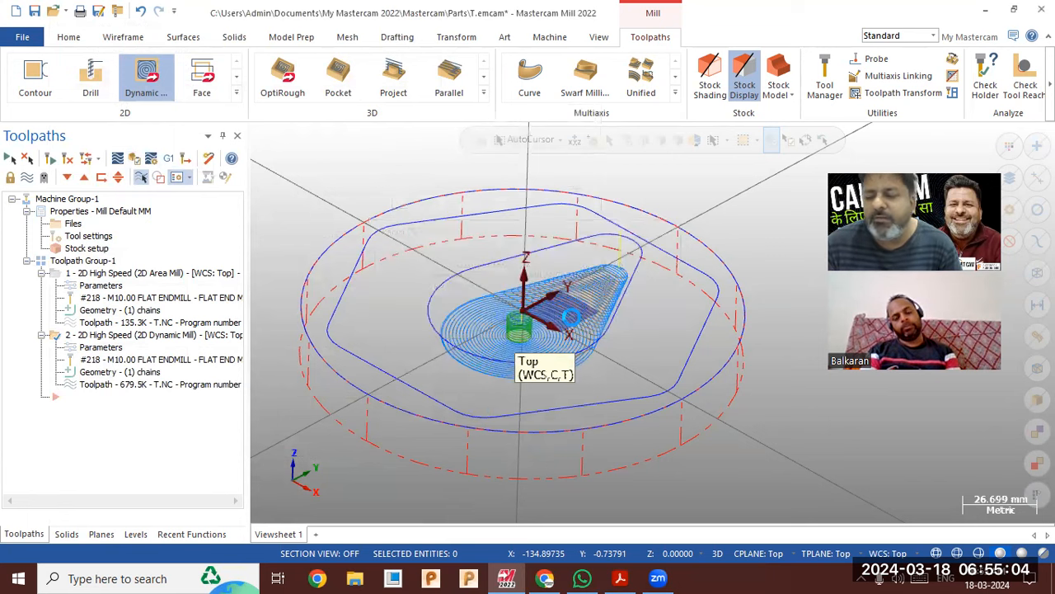
{"action": "type", "text": "ffffdd"}
{"action": "left_click", "coordinate": [636, 484]}
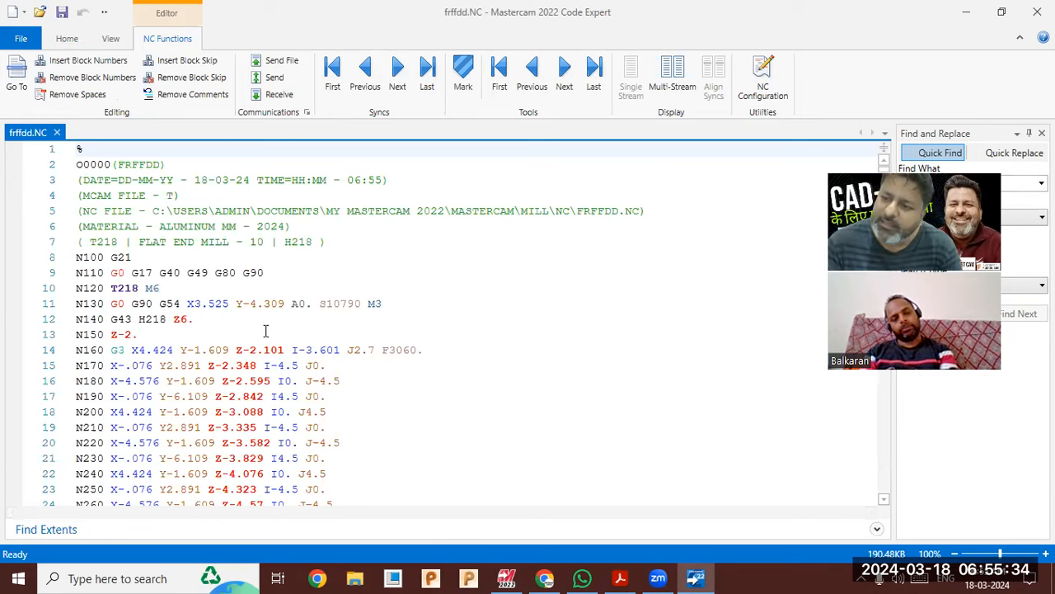
Examine the program's opening blocks N100 to N140 and the coordinate moves that follow them.
{"action": "left_click_drag", "start_coordinate": [198, 321], "coordinate": [73, 258]}
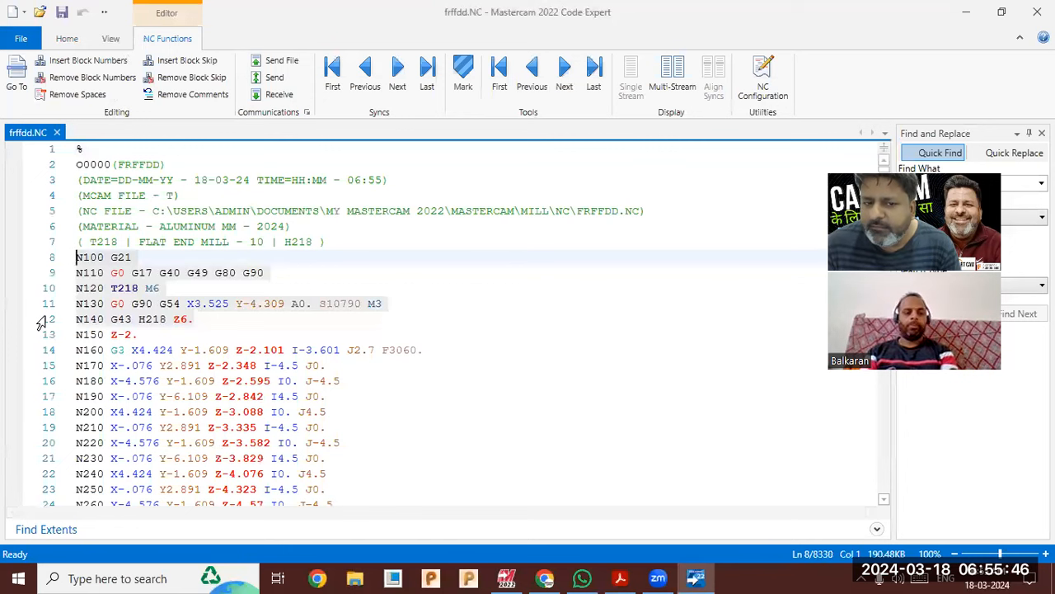
{"action": "left_click", "coordinate": [77, 334]}
{"action": "scroll", "coordinate": [83, 346], "scroll_direction": "down", "scroll_amount": 14}
{"action": "scroll", "coordinate": [84, 353], "scroll_direction": "down", "scroll_amount": 20}
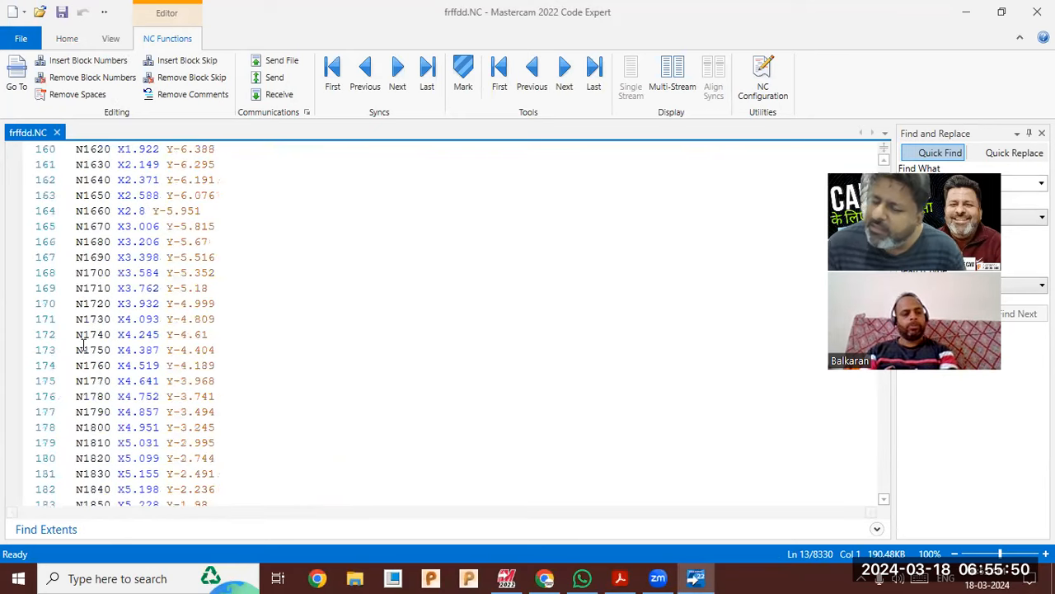
{"action": "scroll", "coordinate": [84, 345], "scroll_direction": "up", "scroll_amount": 20}
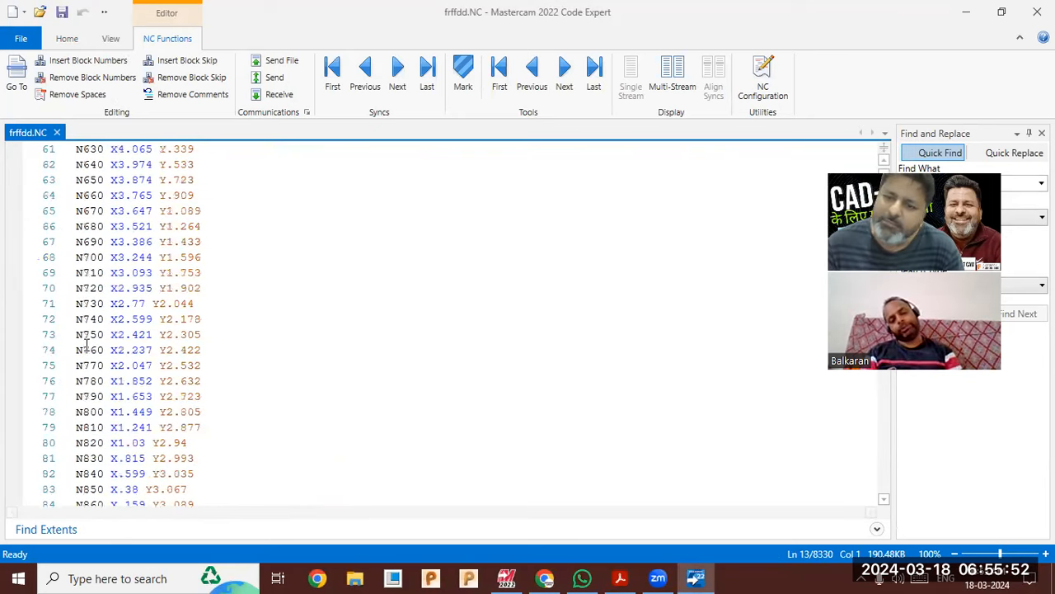
{"action": "scroll", "coordinate": [86, 342], "scroll_direction": "up", "scroll_amount": 14}
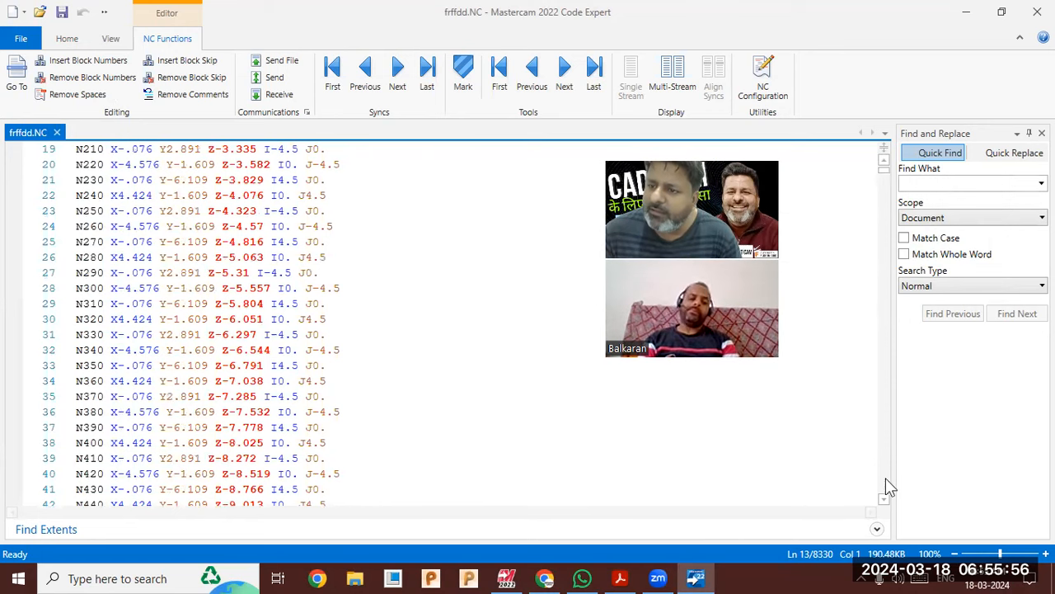
Examine the program's closing blocks N4060 to N4100 and close the NC code editor.
{"action": "left_click_drag", "start_coordinate": [885, 478], "coordinate": [887, 498]}
{"action": "left_click_drag", "start_coordinate": [157, 467], "coordinate": [24, 410]}
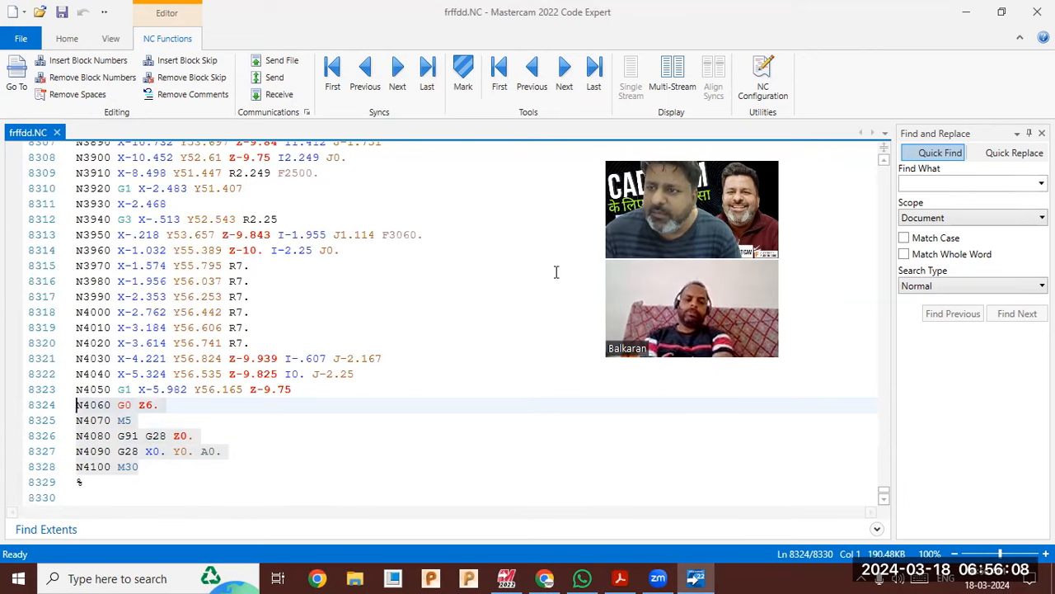
{"action": "left_click", "coordinate": [1038, 12]}
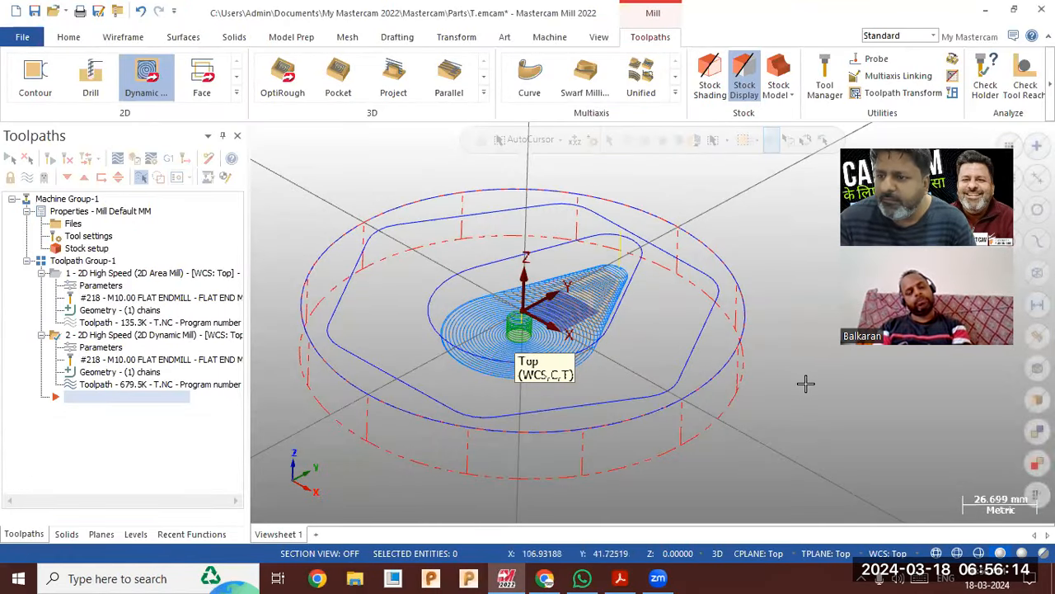
{"action": "scroll", "coordinate": [806, 382], "scroll_direction": "down", "scroll_amount": 2}
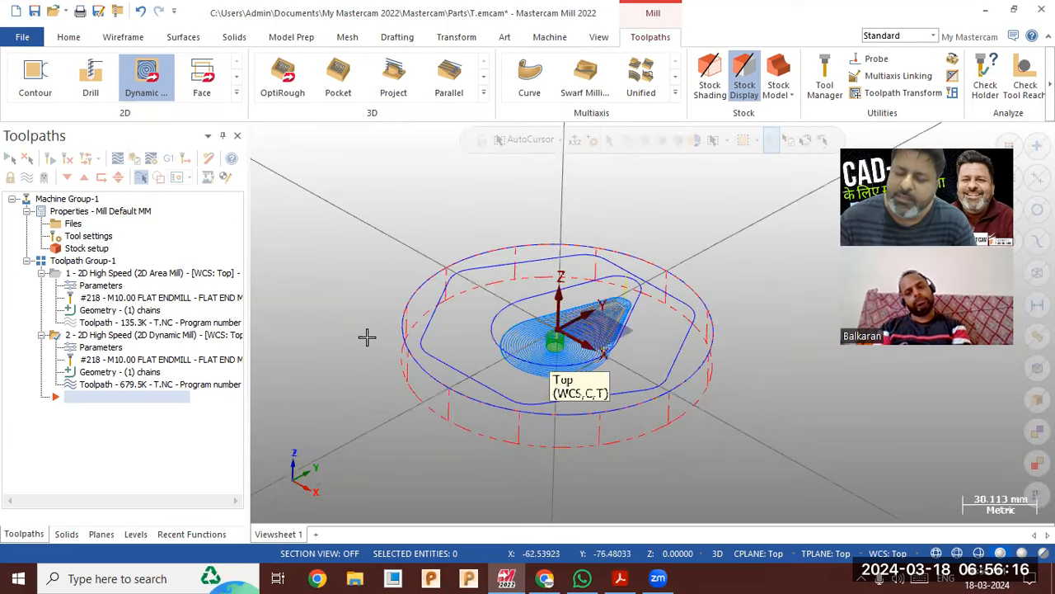